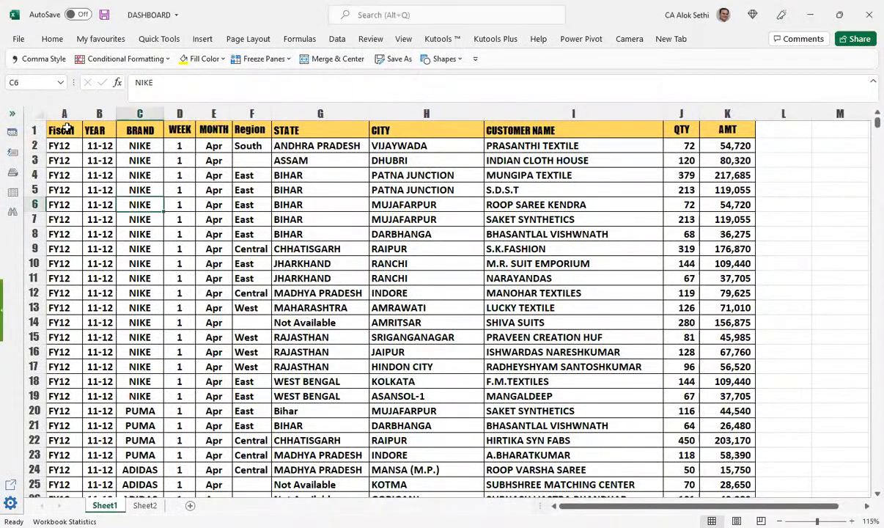
# Step: Select the entire Sheet1 sales table with Ctrl+A and confirm it runs down to row 28604
pyautogui.hotkey('ctrl', 'a')
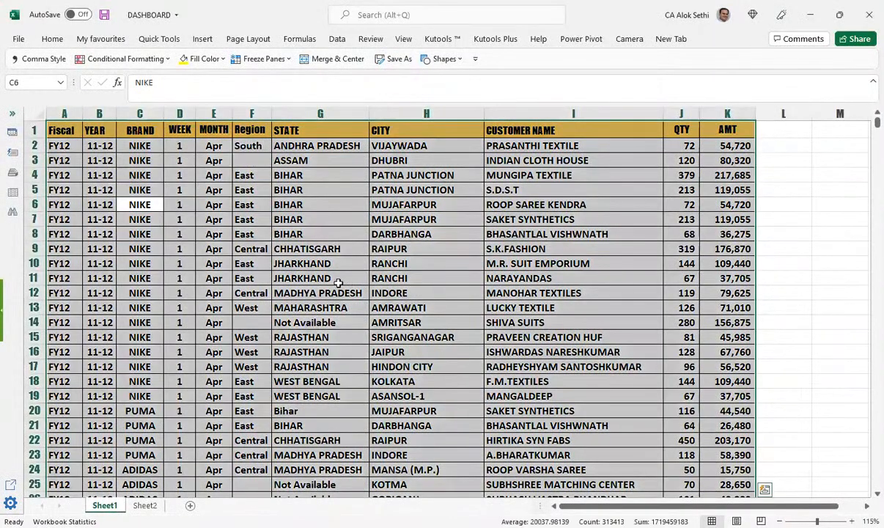
pyautogui.scroll(-1, 357, 284)
pyautogui.scroll(-10, 357, 283)
pyautogui.scroll(8, 357, 283)
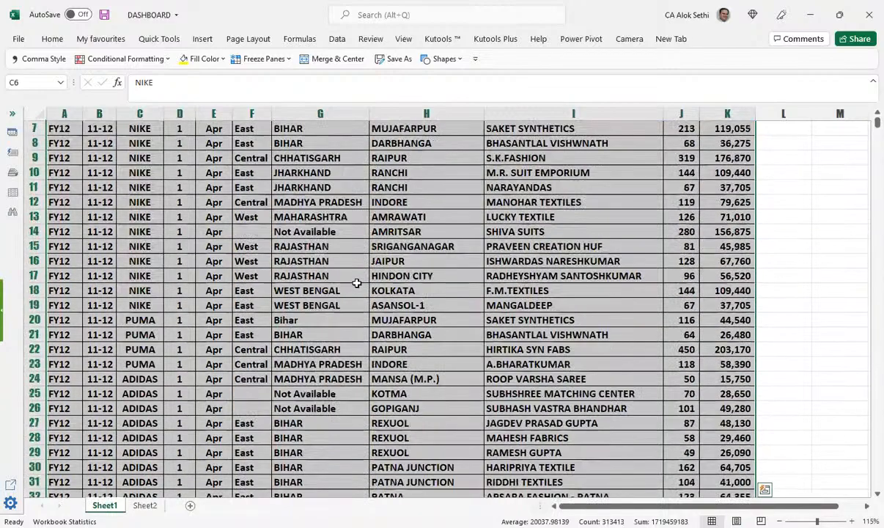
pyautogui.scroll(-20, 357, 284)
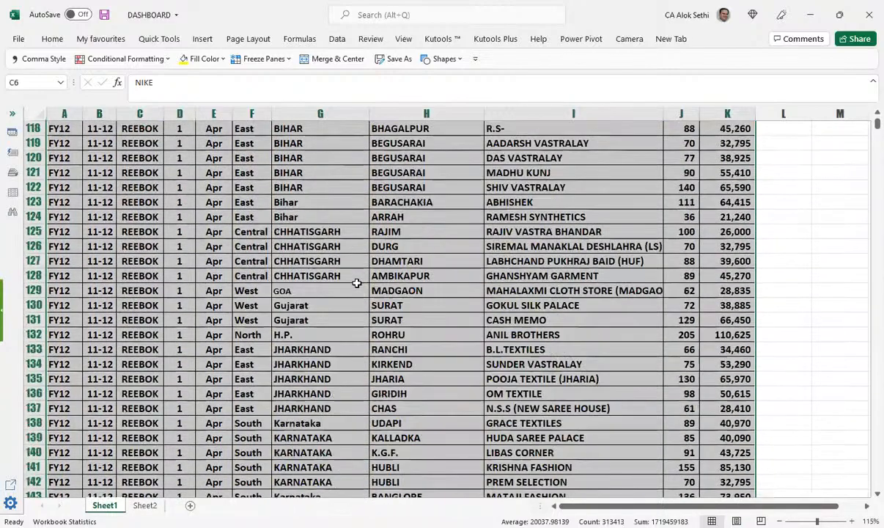
pyautogui.scroll(-20, 357, 284)
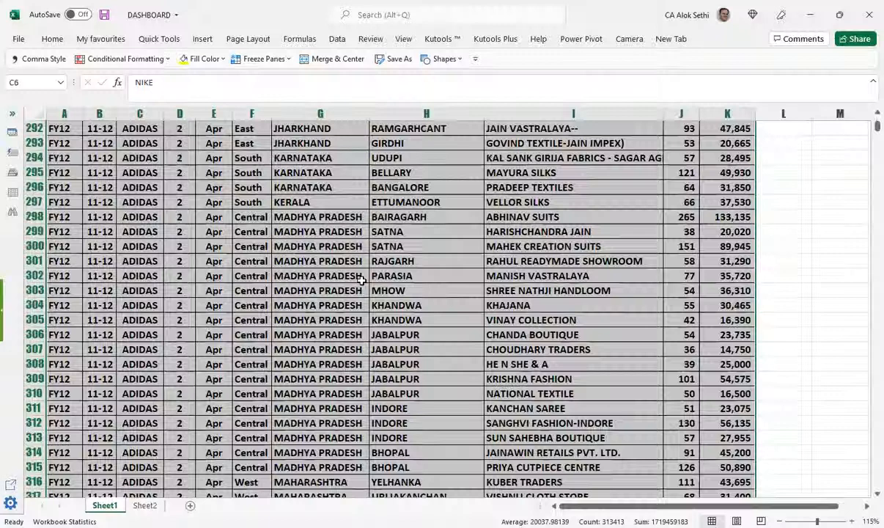
pyautogui.scroll(-14, 821, 220)
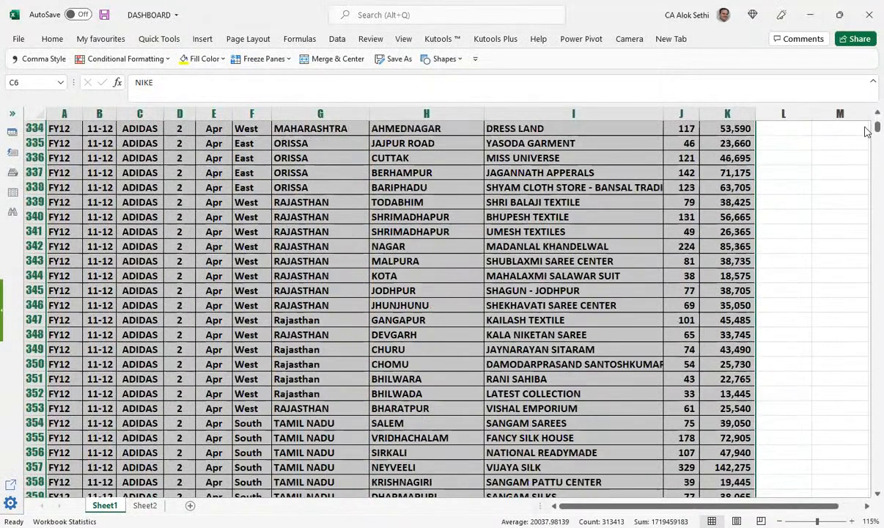
pyautogui.moveTo(866, 130); pyautogui.dragTo(865, 504)
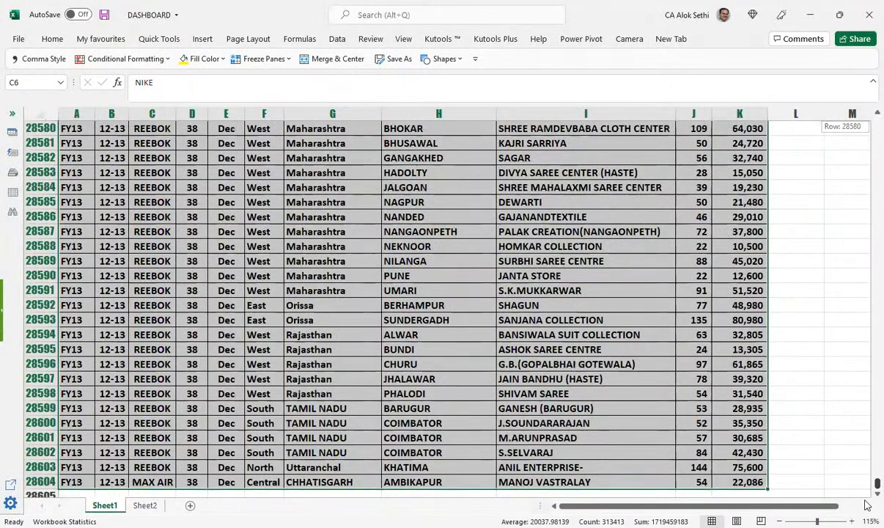
pyautogui.moveTo(866, 504); pyautogui.dragTo(212, 203)
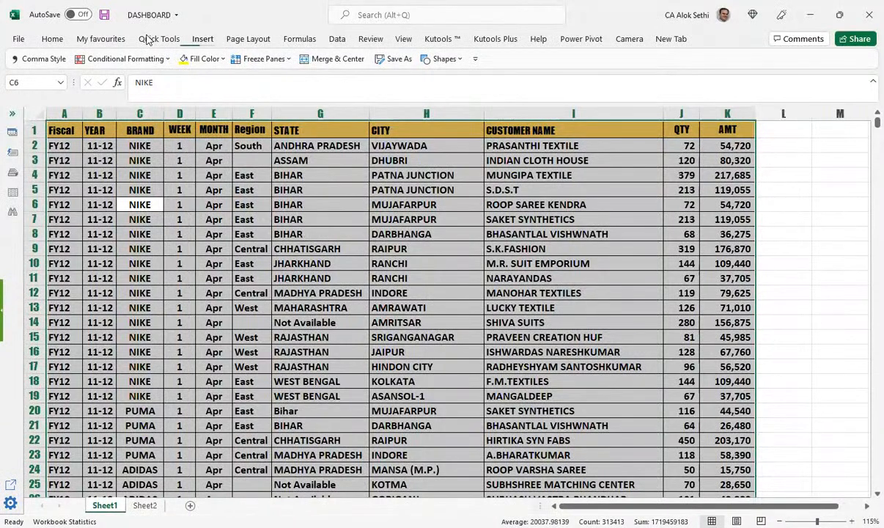
# Step: Insert a 2-D Clustered Column chart from the selected sales table
pyautogui.click(202, 39)
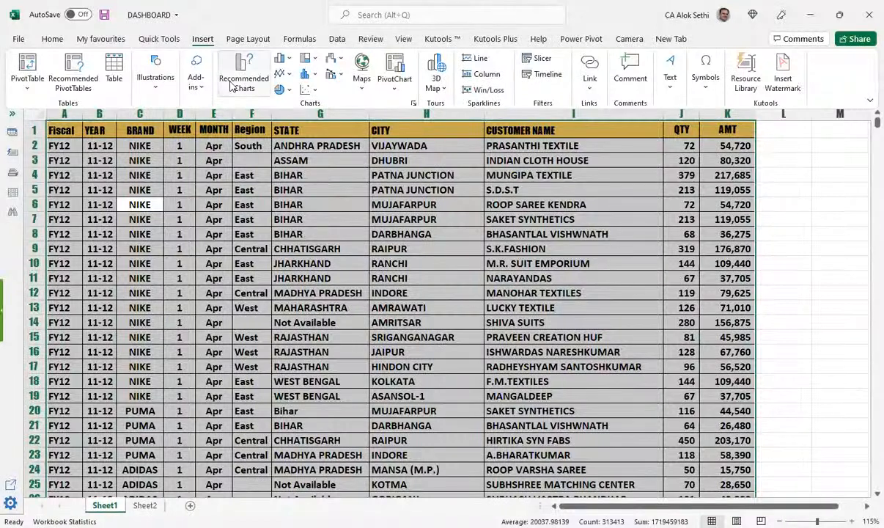
pyautogui.click(282, 60)
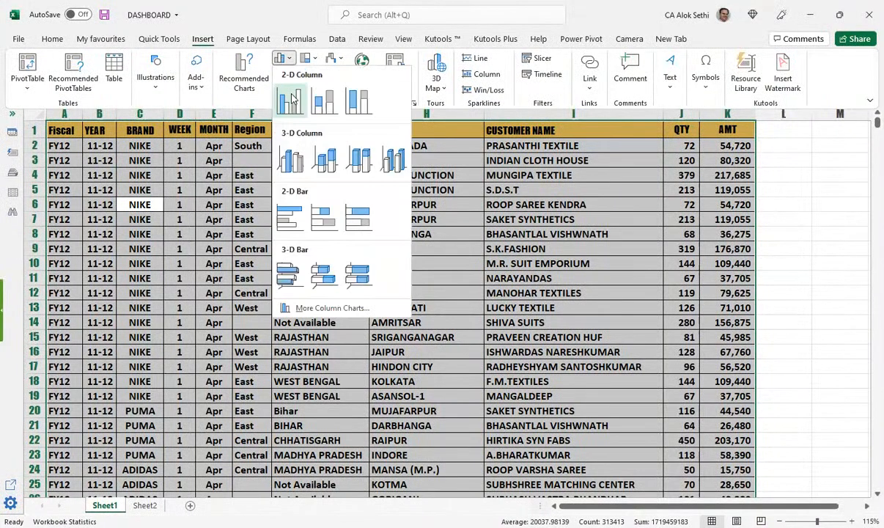
pyautogui.click(290, 93)
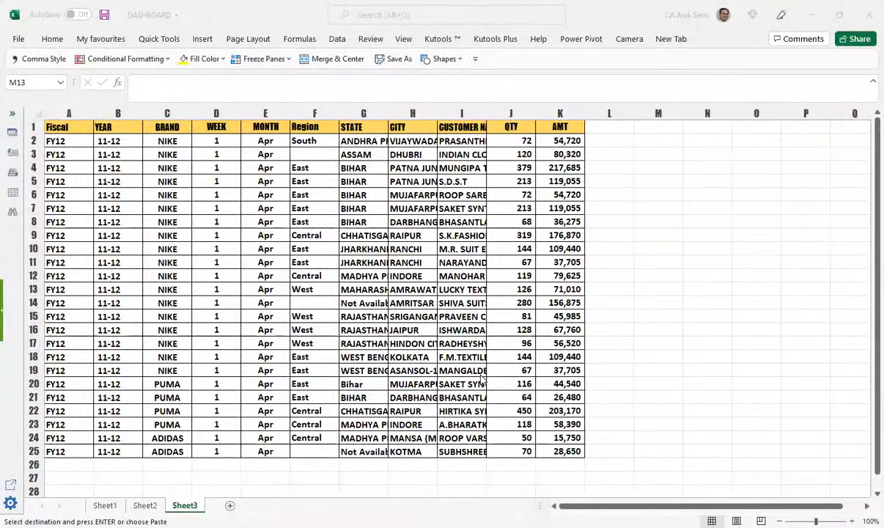
# Step: Delete the YEAR and WEEK columns from the Sheet3 table
pyautogui.scroll(1, 483, 378)
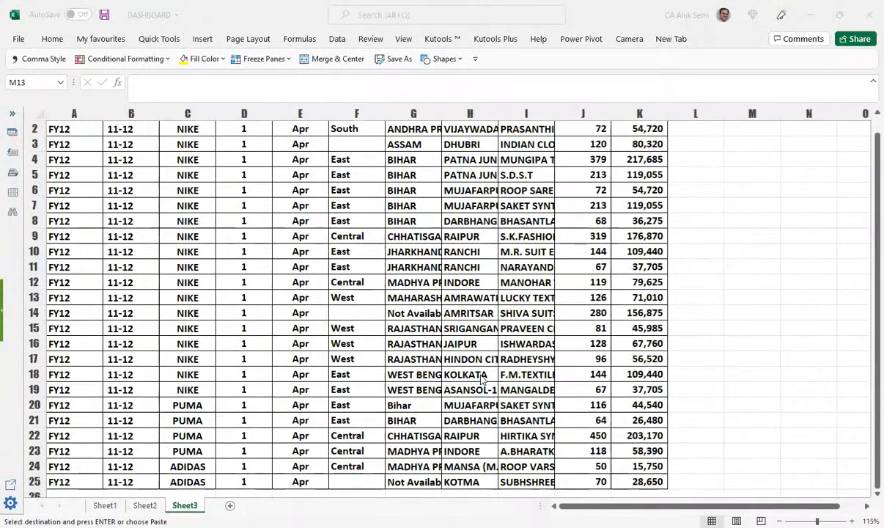
pyautogui.scroll(-1, 483, 378)
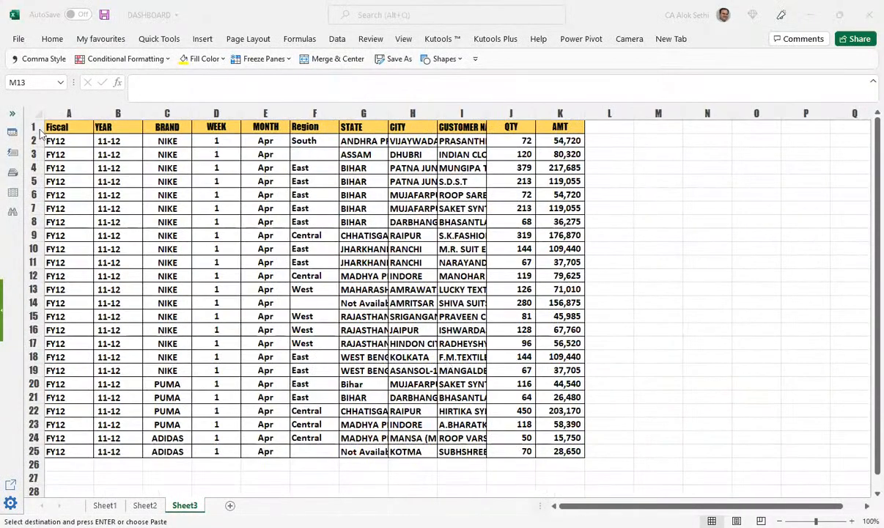
pyautogui.click(115, 113)
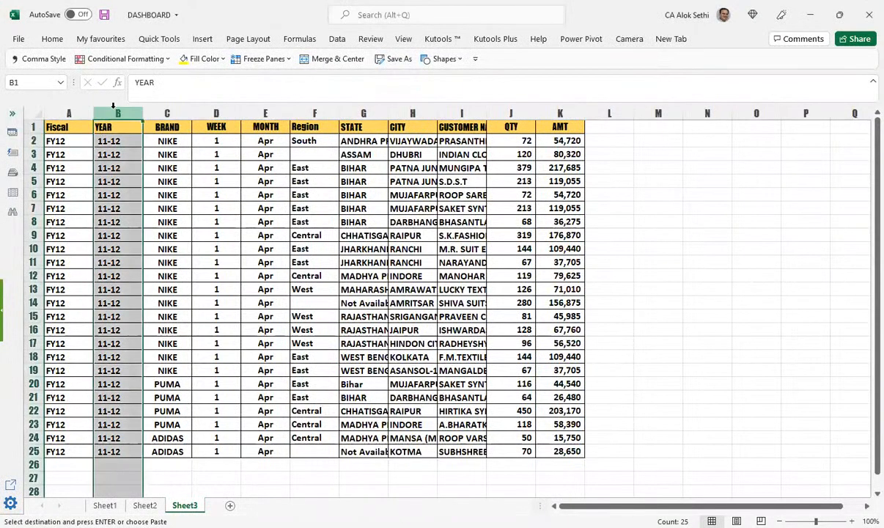
pyautogui.hotkey('ctrl', '-')
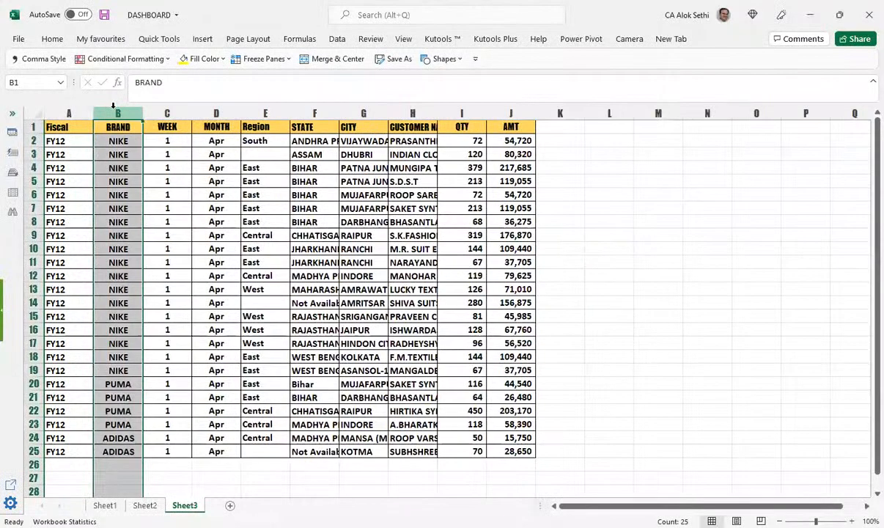
pyautogui.click(74, 113)
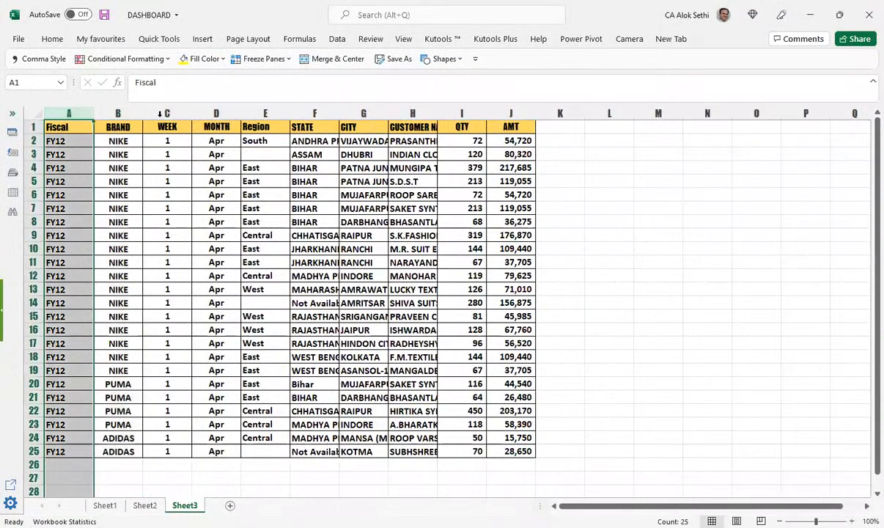
pyautogui.click(161, 111)
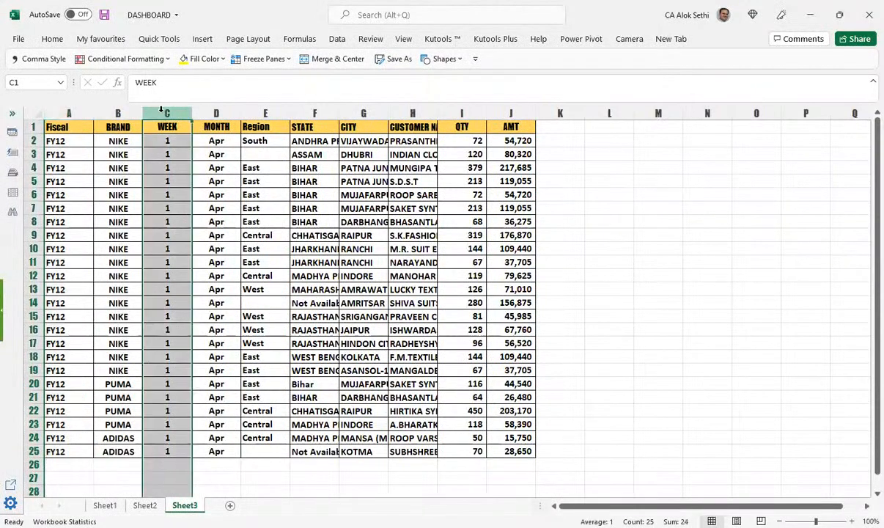
pyautogui.hotkey('ctrl', '-')
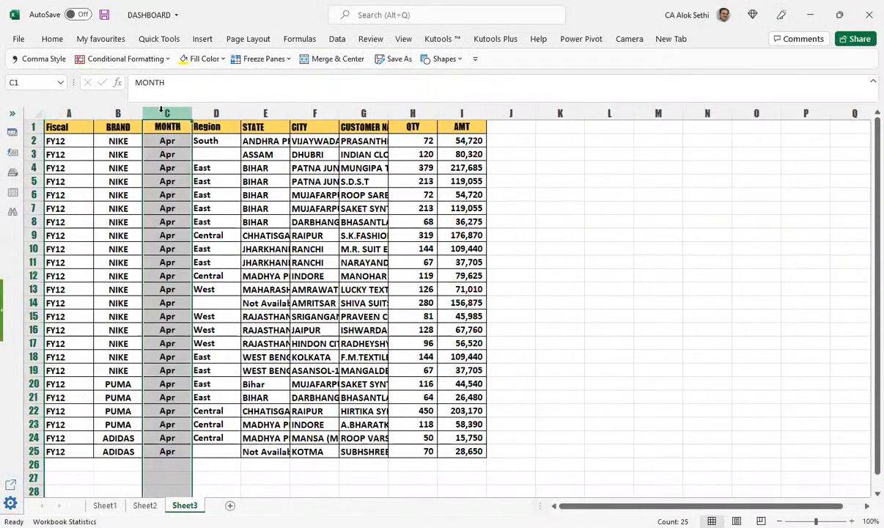
# Step: Enter South as row 3's region and West as row 14's region
pyautogui.click(211, 148)
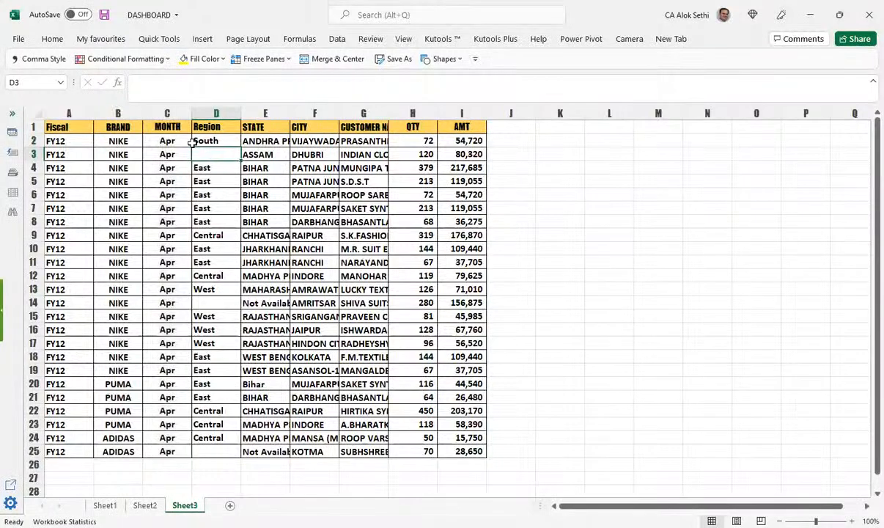
pyautogui.write('South')
pyautogui.press('Return')
pyautogui.hotkey('ctrl', 'Down')
pyautogui.press('Down')
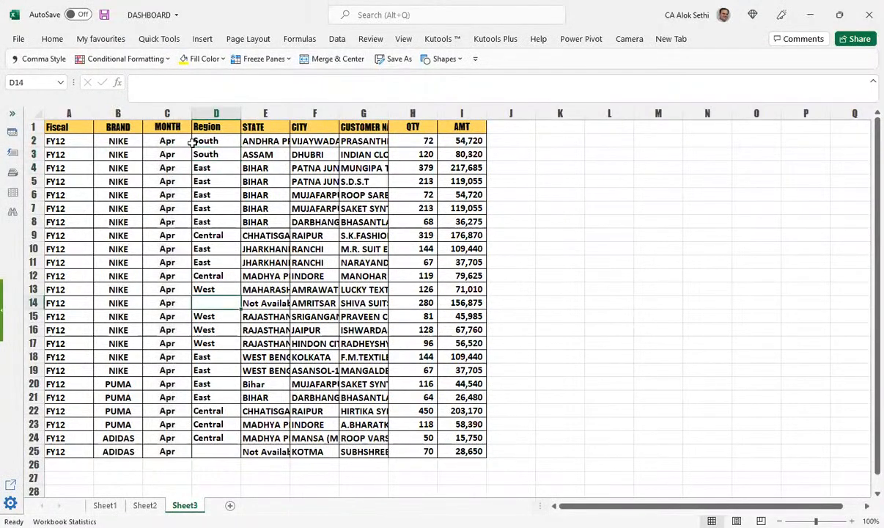
pyautogui.write('West')
pyautogui.press('Tab')
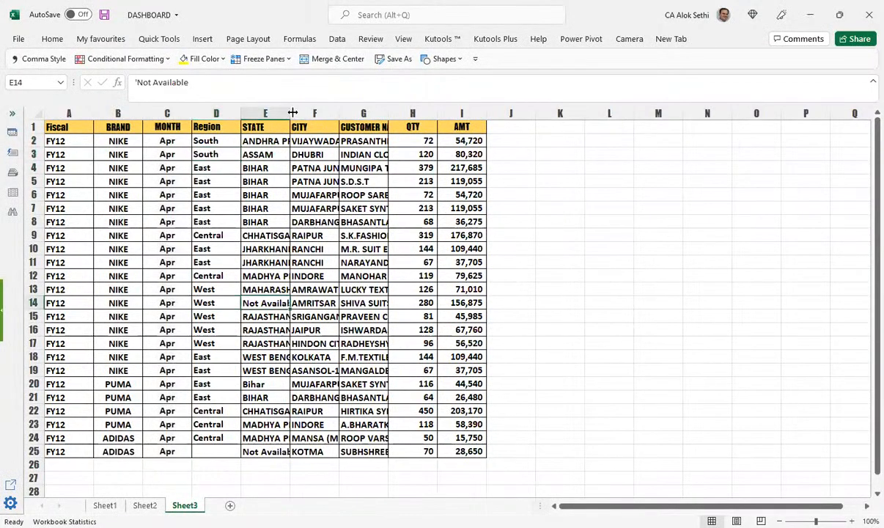
# Step: Fill row 14's STATE with MAHARASHTRA from above and autofit the column widths
pyautogui.moveTo(292, 112); pyautogui.dragTo(313, 112)
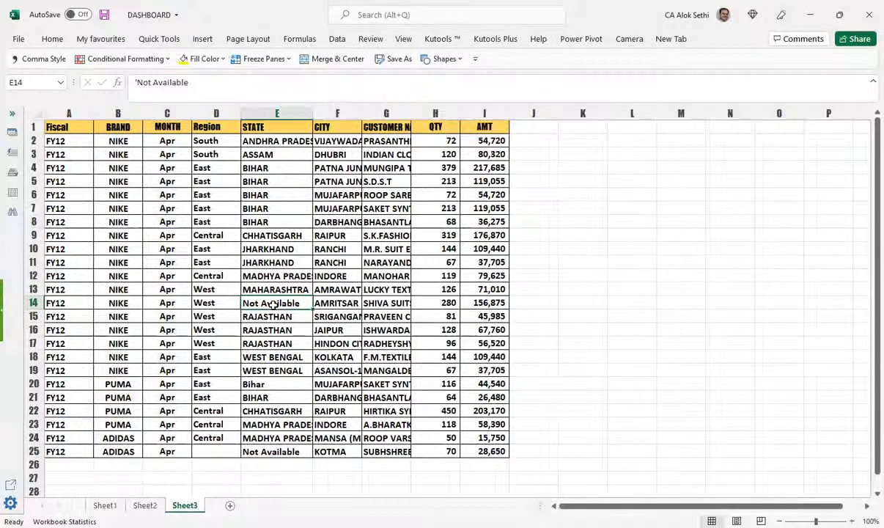
pyautogui.hotkey('ctrl', 'd')
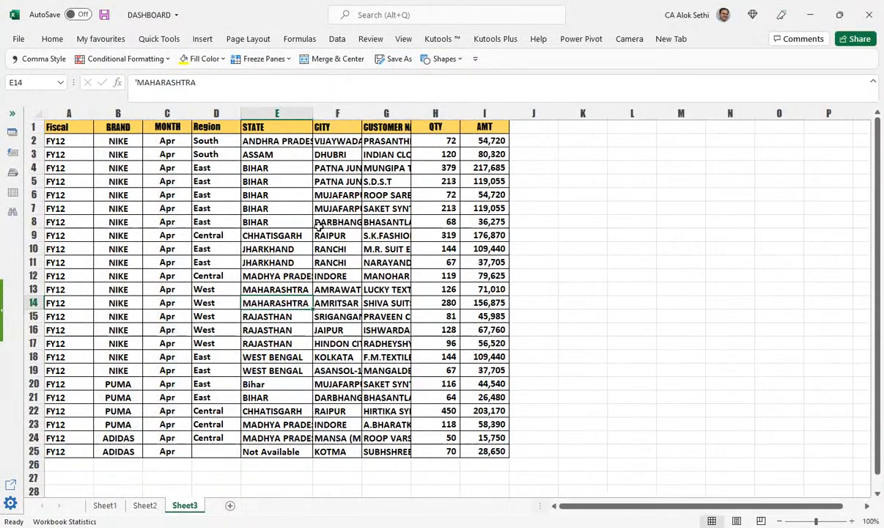
pyautogui.doubleClick(360, 110)
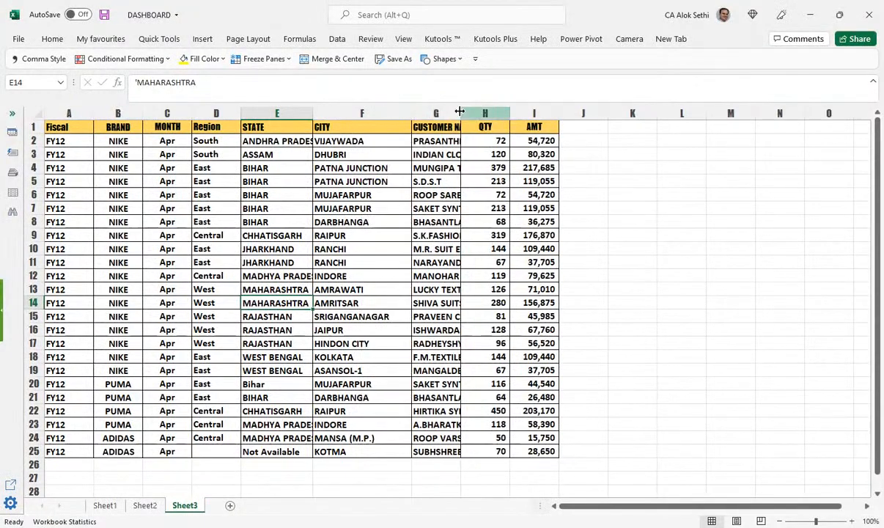
pyautogui.doubleClick(652, 114)
pyautogui.click(663, 168)
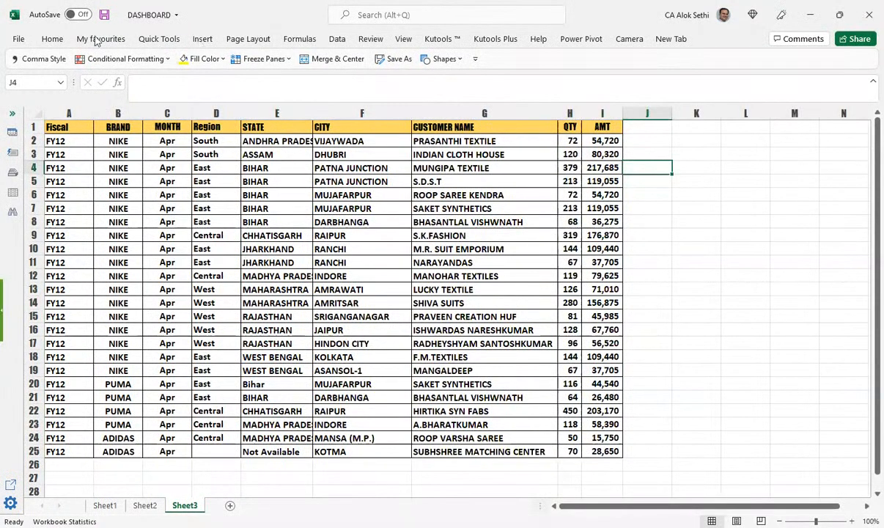
pyautogui.click(202, 39)
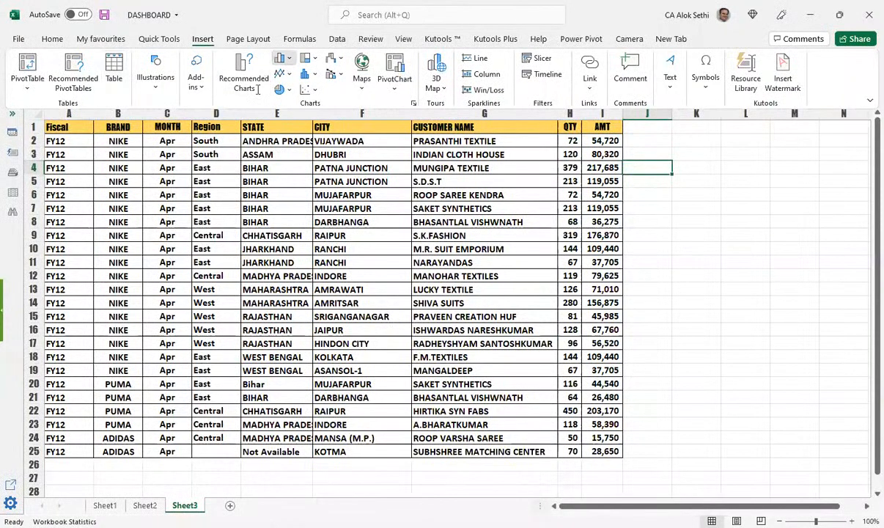
# Step: Insert a default clustered column chart of the Sheet3 table using Alt+F1
pyautogui.hotkey('alt', 'F1')
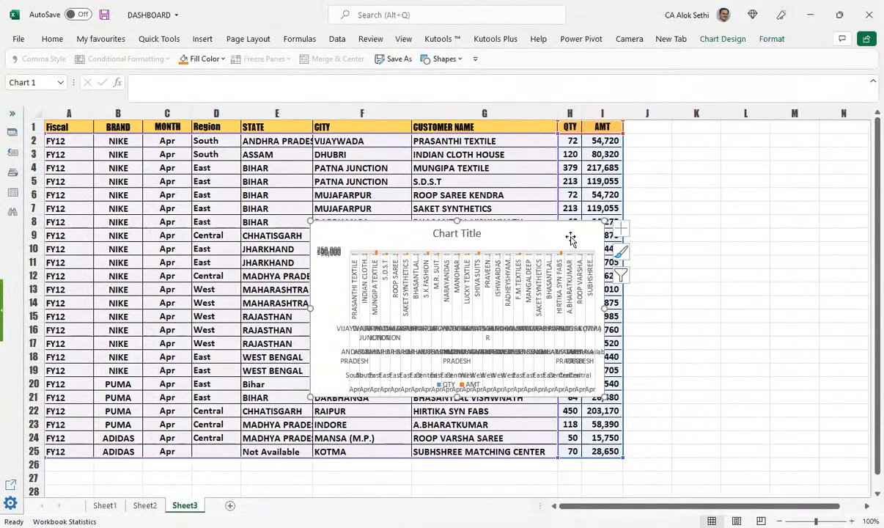
# Step: Move the chart below the table and enlarge it to span about columns B–M, rows 28–50
pyautogui.moveTo(328, 230); pyautogui.dragTo(500, 229)
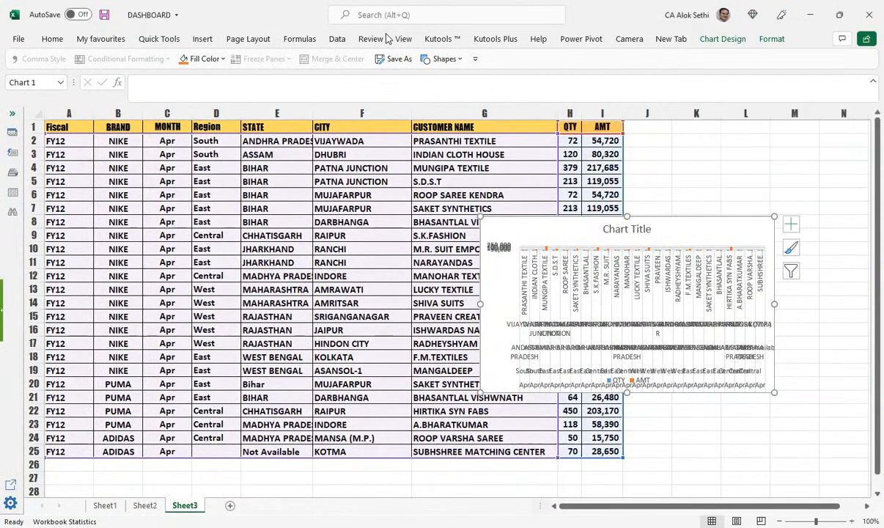
pyautogui.moveTo(770, 341); pyautogui.dragTo(495, 284)
pyautogui.moveTo(337, 247); pyautogui.dragTo(375, 283)
pyautogui.scroll(-6, 376, 265)
pyautogui.scroll(3, 378, 230)
pyautogui.moveTo(363, 163); pyautogui.dragTo(348, 438)
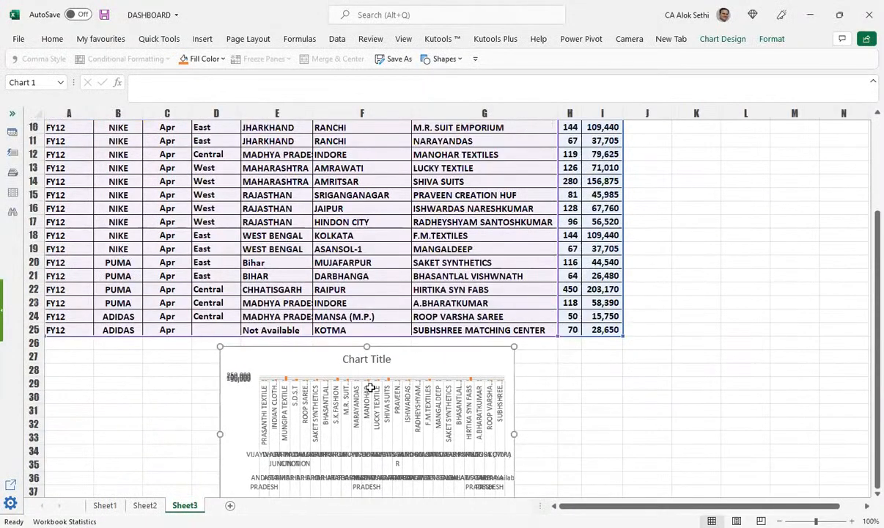
pyautogui.scroll(-6, 367, 388)
pyautogui.moveTo(515, 278); pyautogui.dragTo(237, 360)
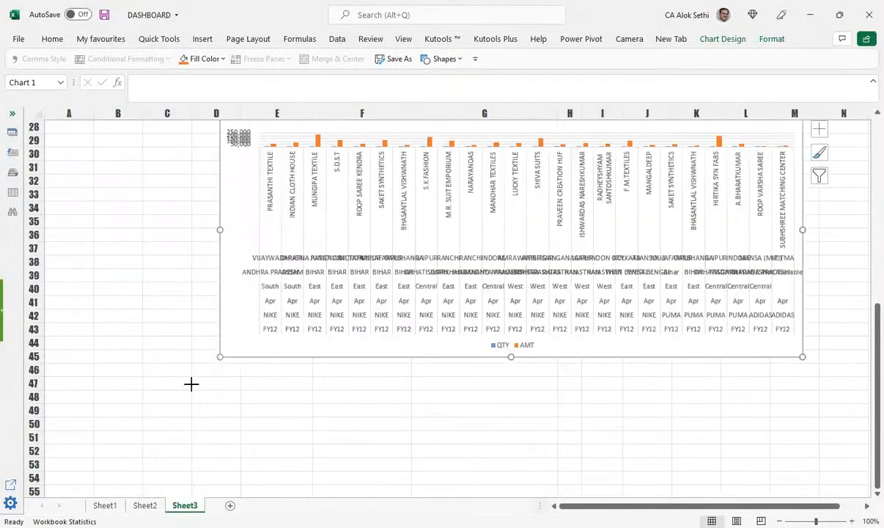
pyautogui.moveTo(122, 411); pyautogui.dragTo(106, 422)
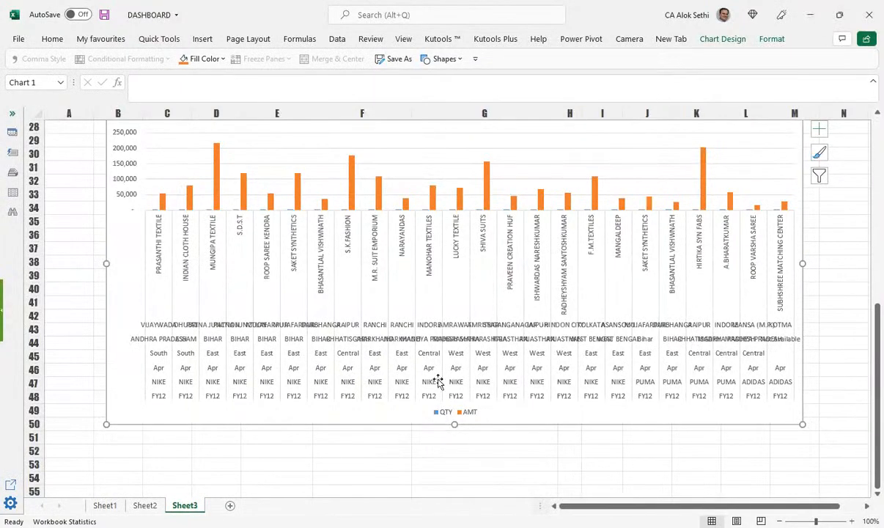
pyautogui.scroll(4, 438, 381)
pyautogui.scroll(3, 171, 307)
pyautogui.scroll(-3, 147, 439)
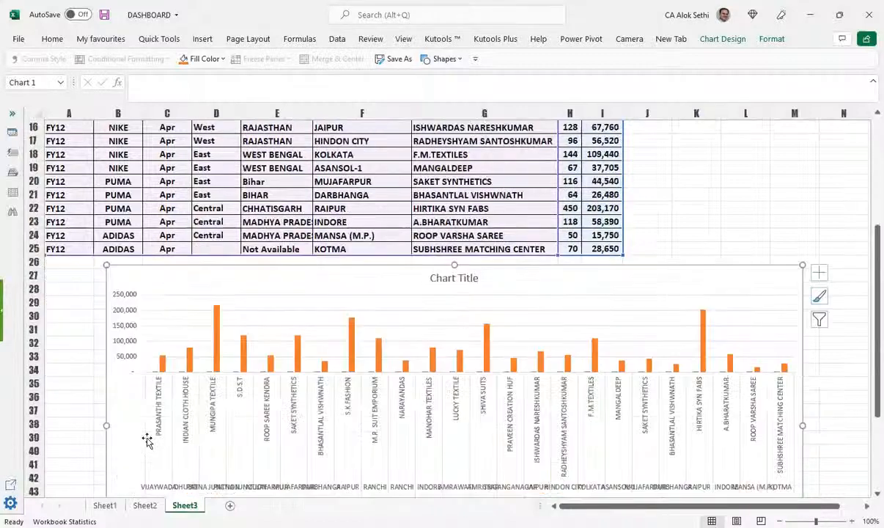
pyautogui.scroll(-2, 559, 435)
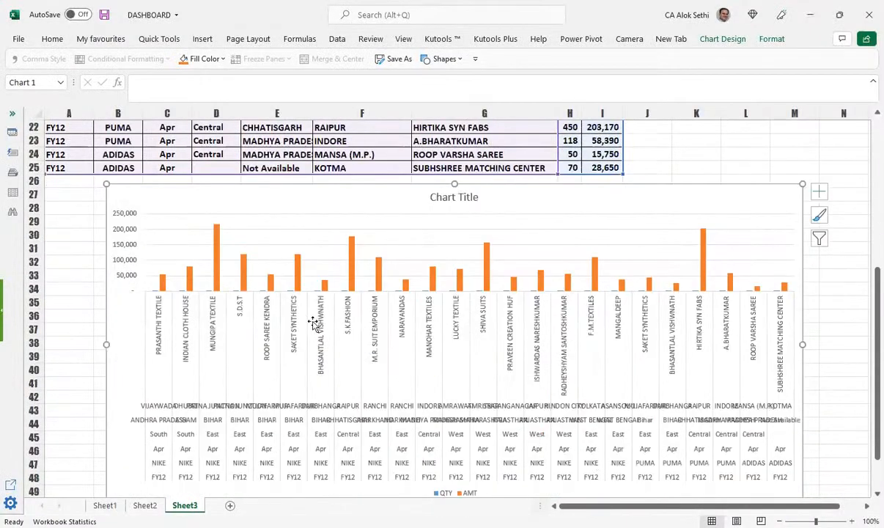
pyautogui.scroll(4, 191, 418)
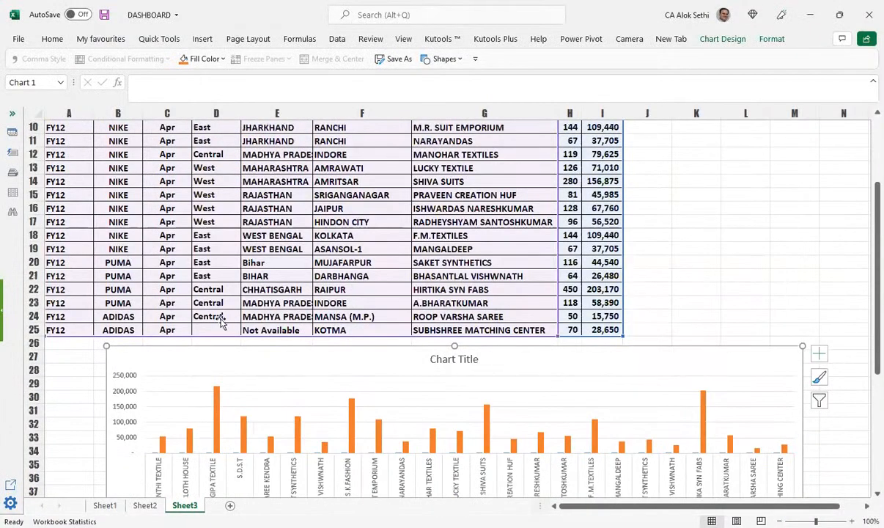
pyautogui.scroll(-1, 811, 413)
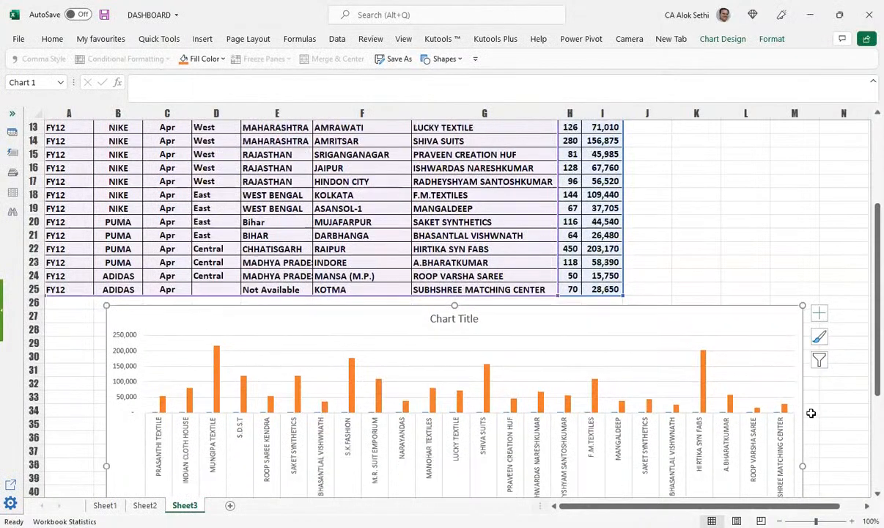
pyautogui.scroll(3, 154, 344)
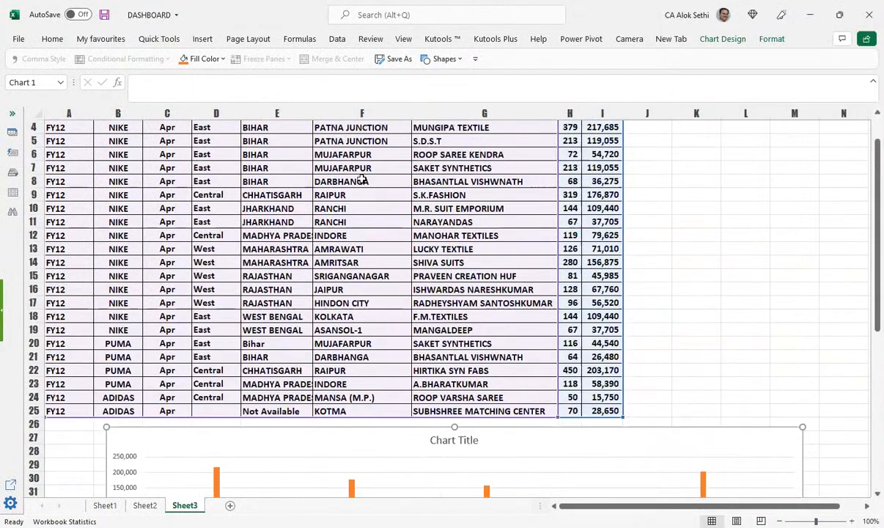
pyautogui.scroll(1, 352, 147)
pyautogui.click(416, 142)
pyautogui.scroll(-2, 447, 242)
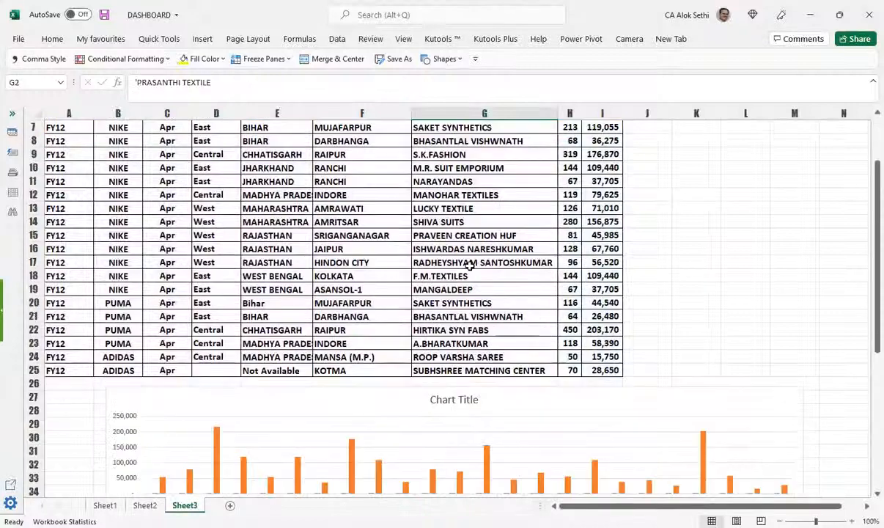
pyautogui.scroll(2, 568, 277)
pyautogui.scroll(-2, 568, 277)
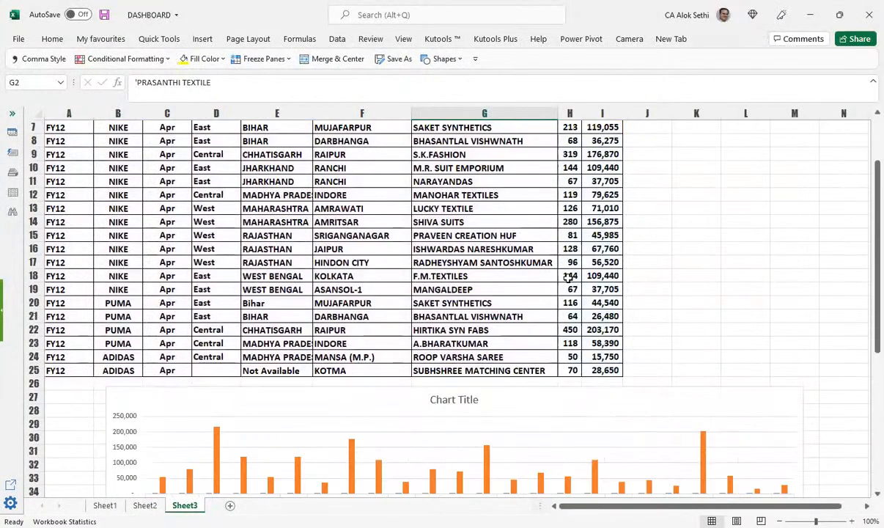
pyautogui.scroll(-3, 165, 359)
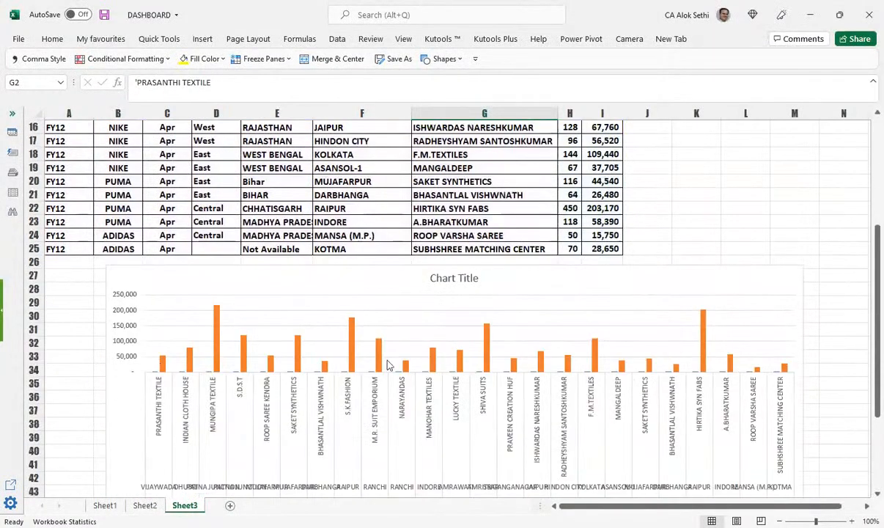
pyautogui.click(703, 351)
pyautogui.moveTo(598, 354)
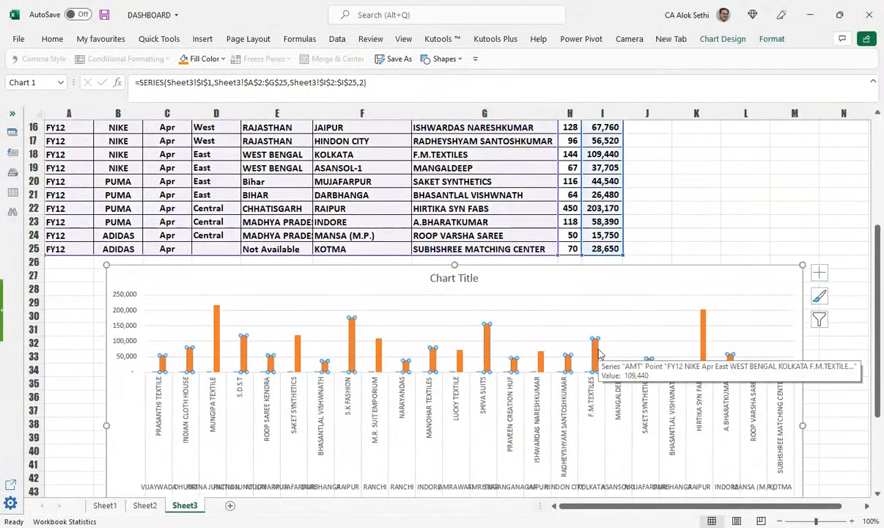
pyautogui.scroll(-3, 603, 370)
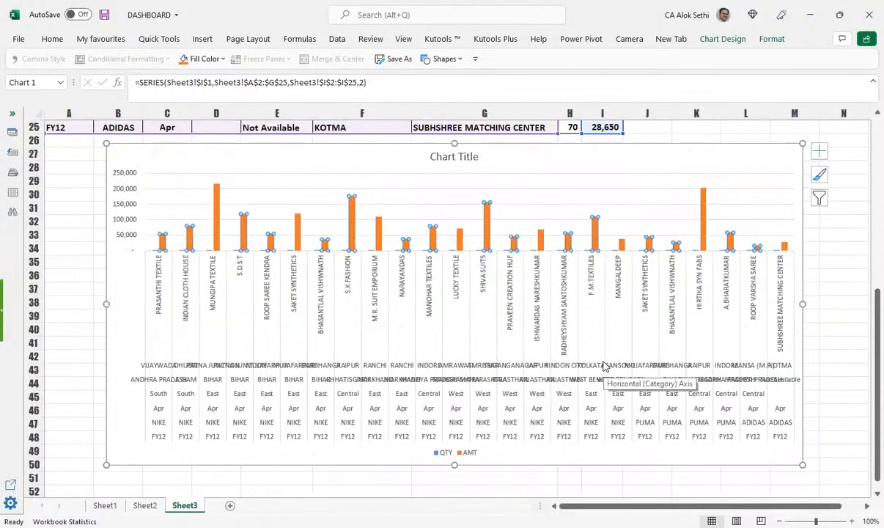
pyautogui.scroll(8, 677, 244)
pyautogui.click(680, 244)
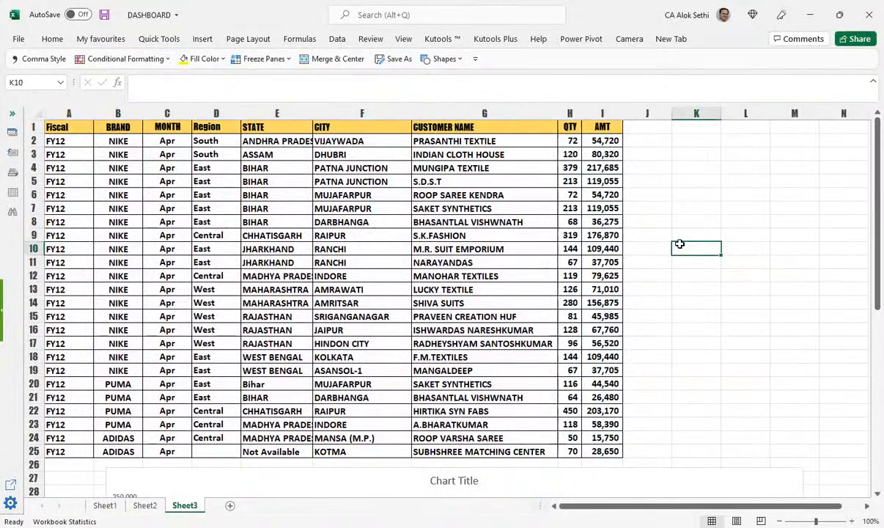
# Step: Create a PivotTable from Sheet3!A1:I25 on a new worksheet
pyautogui.moveTo(65, 128); pyautogui.dragTo(601, 450)
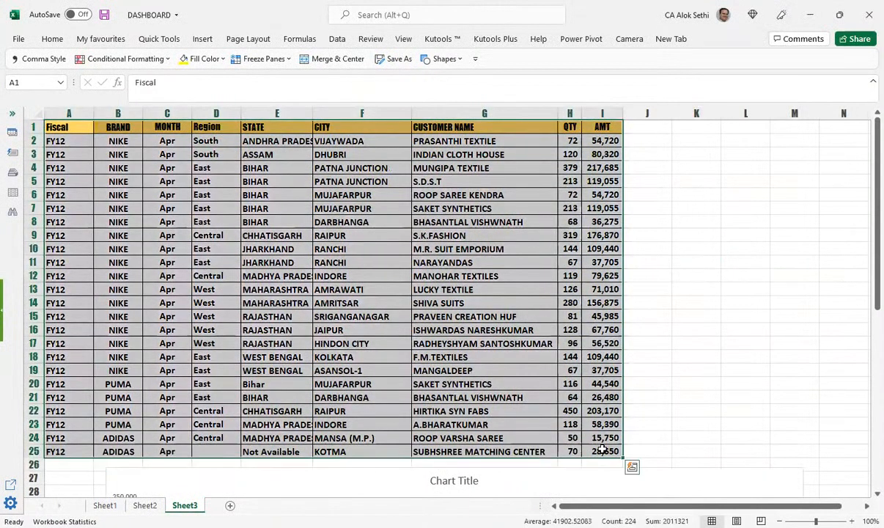
pyautogui.hotkey('ctrl', 'c')
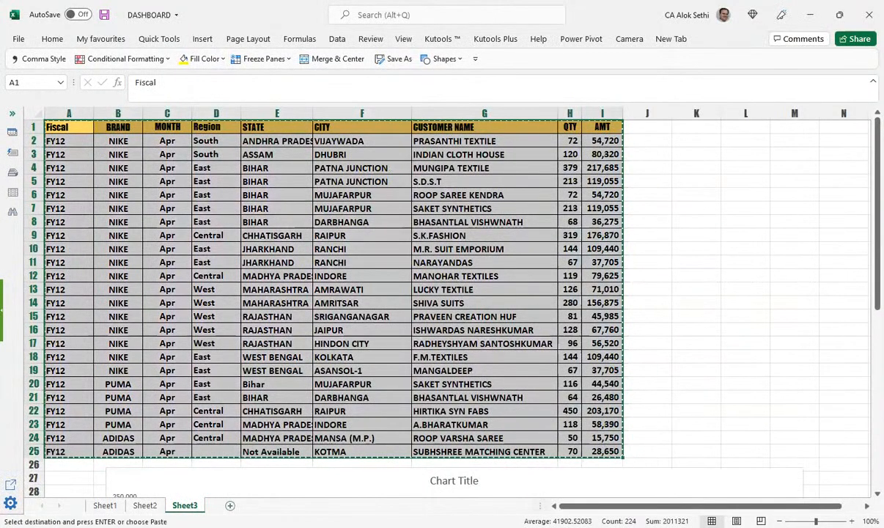
pyautogui.click(207, 42)
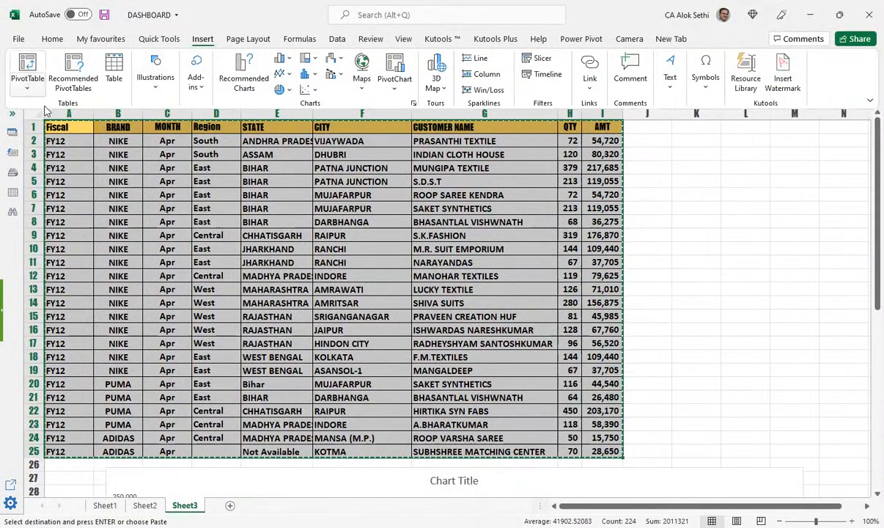
pyautogui.click(33, 86)
pyautogui.click(45, 108)
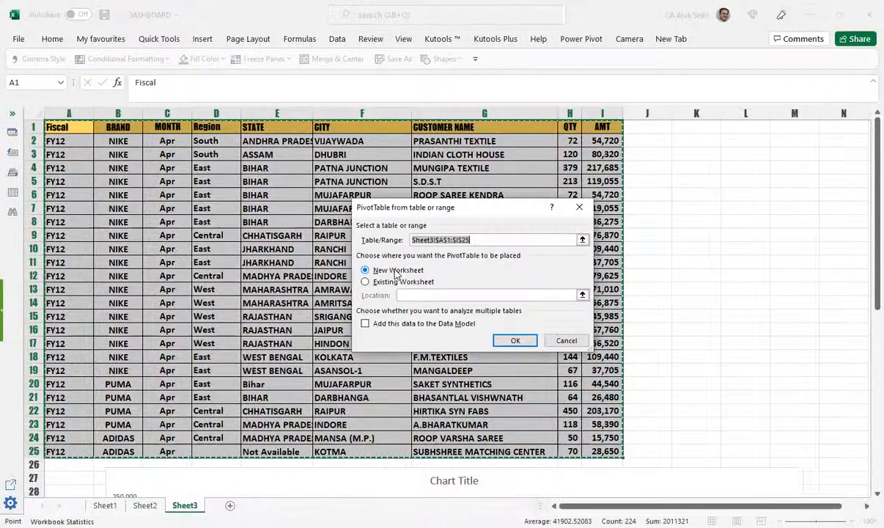
pyautogui.click(513, 340)
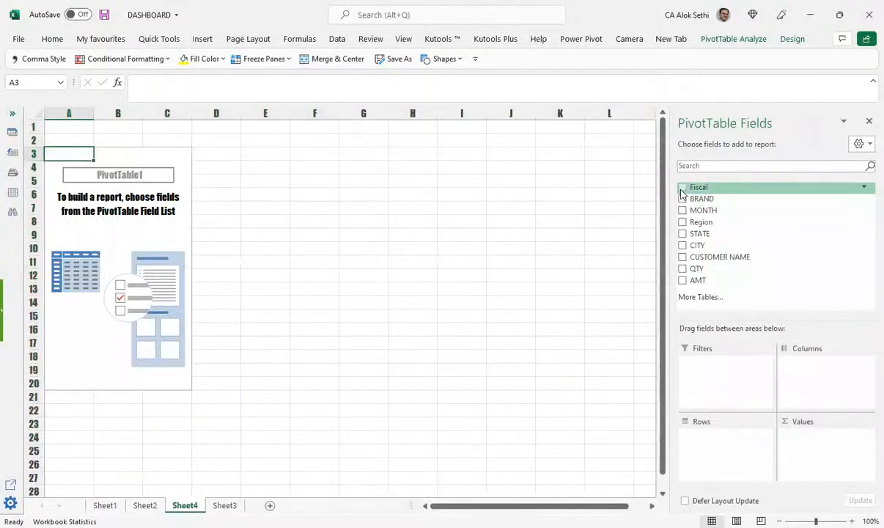
# Step: Add every field to the PivotTable: Fiscal, BRAND, MONTH, Region, STATE, CITY, CUSTOMER NAME, QTY and AMT
pyautogui.click(683, 188)
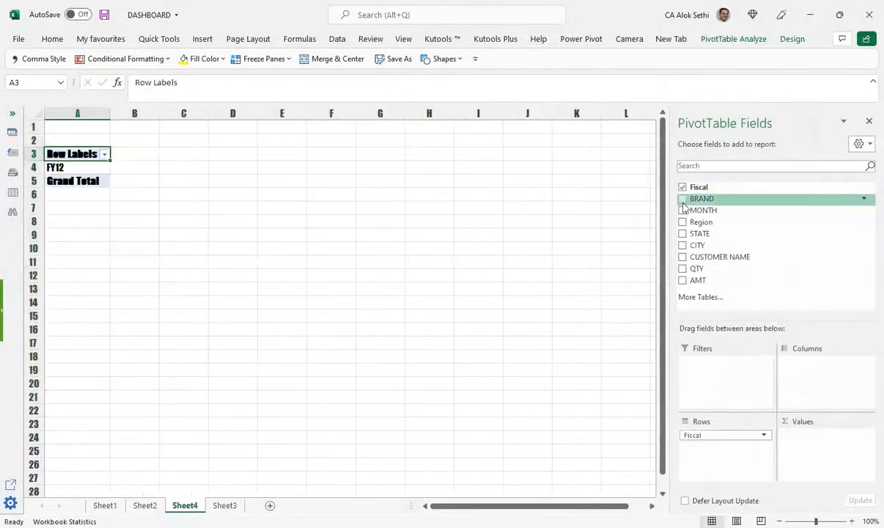
pyautogui.click(682, 198)
pyautogui.click(682, 210)
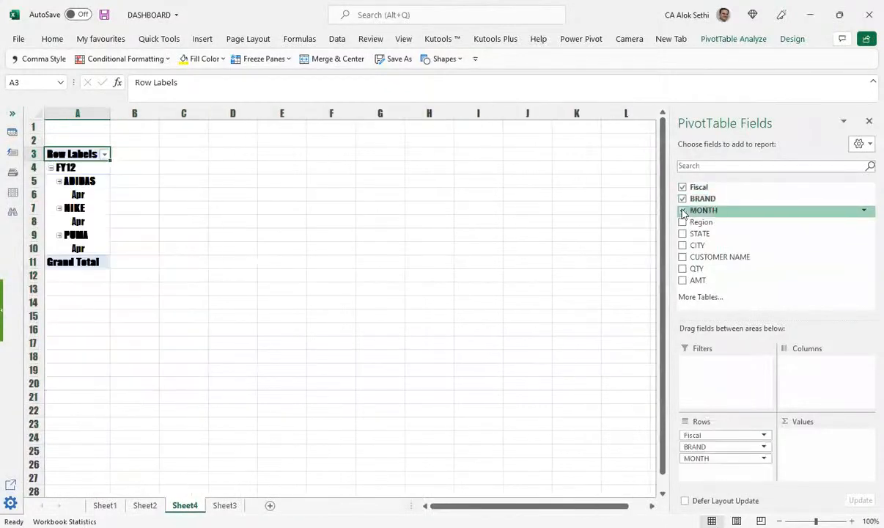
pyautogui.click(682, 222)
pyautogui.click(682, 234)
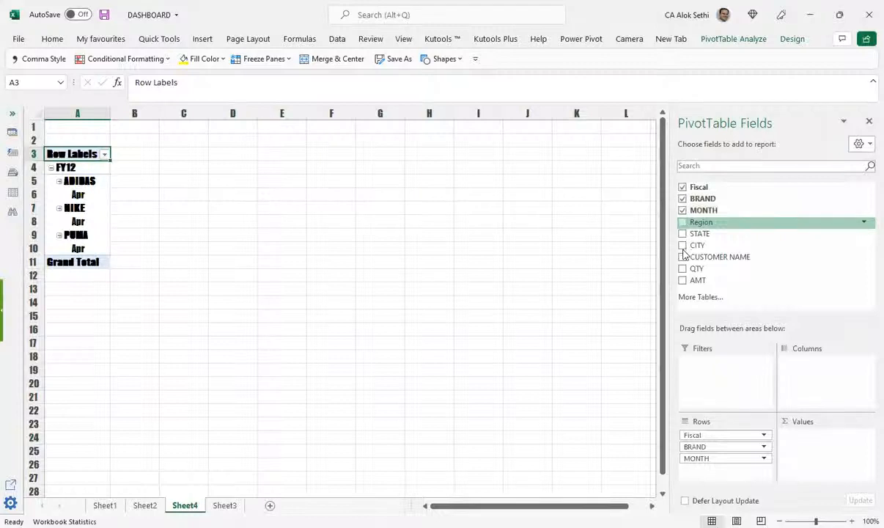
pyautogui.click(682, 257)
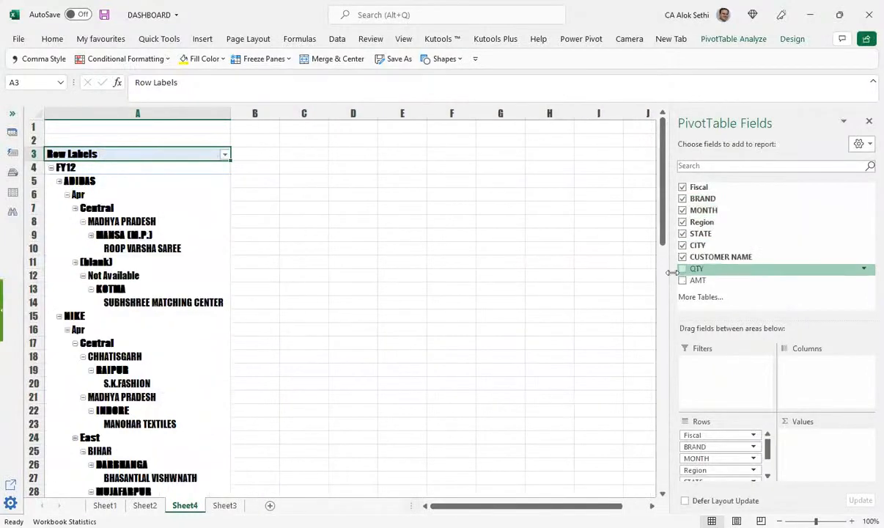
pyautogui.click(682, 269)
pyautogui.click(682, 281)
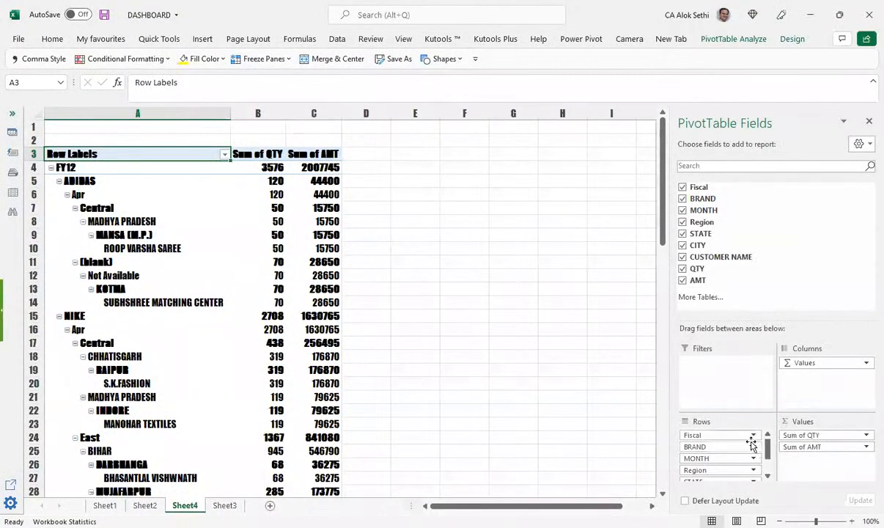
# Step: Move Fiscal and MONTH into the report filters and widen columns B and C
pyautogui.moveTo(724, 437); pyautogui.dragTo(718, 376)
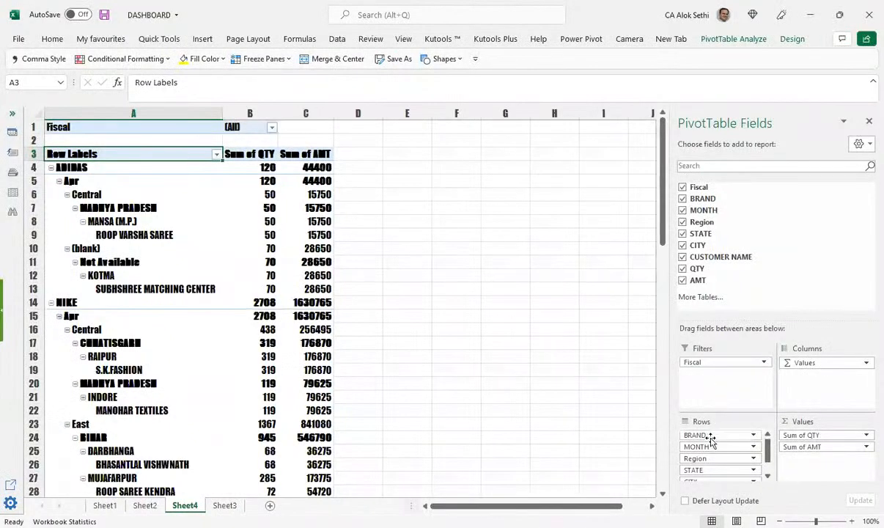
pyautogui.moveTo(712, 447); pyautogui.dragTo(715, 384)
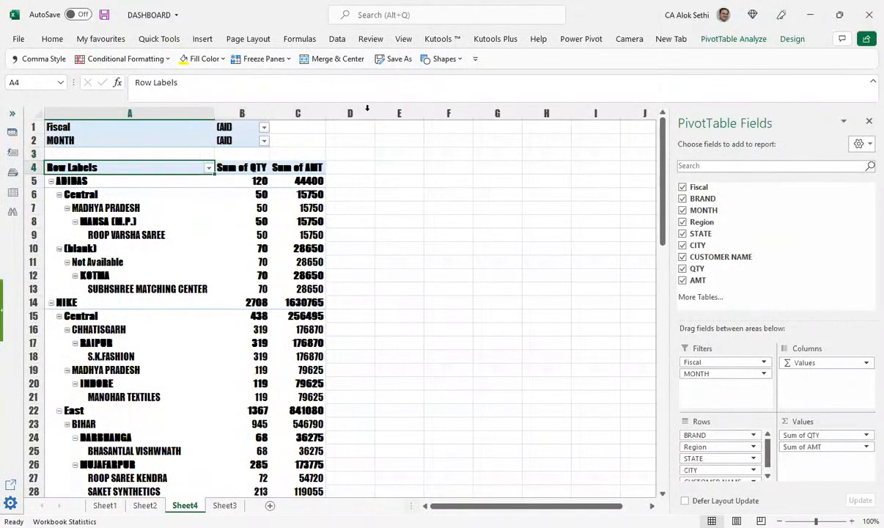
pyautogui.moveTo(269, 112); pyautogui.dragTo(321, 112)
pyautogui.moveTo(423, 103); pyautogui.dragTo(422, 104)
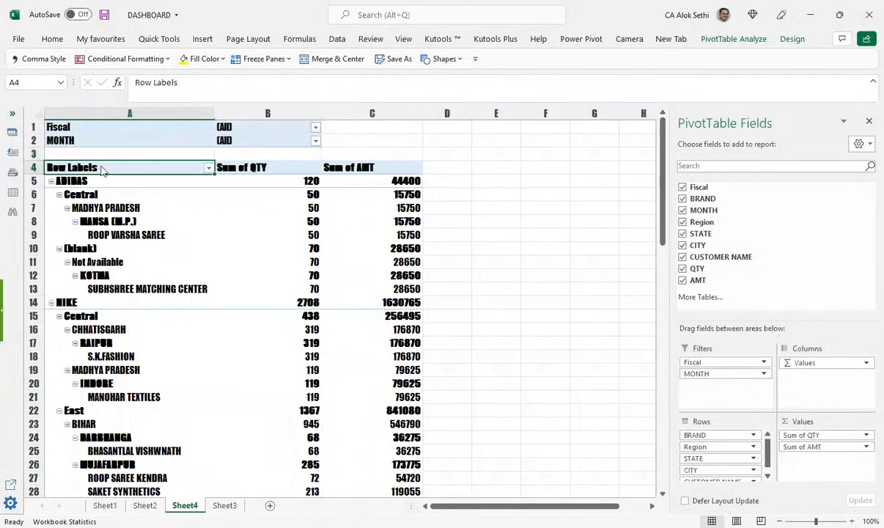
# Step: Turn on the classic PivotTable layout in PivotTable Options' Display settings
pyautogui.rightClick(103, 168)
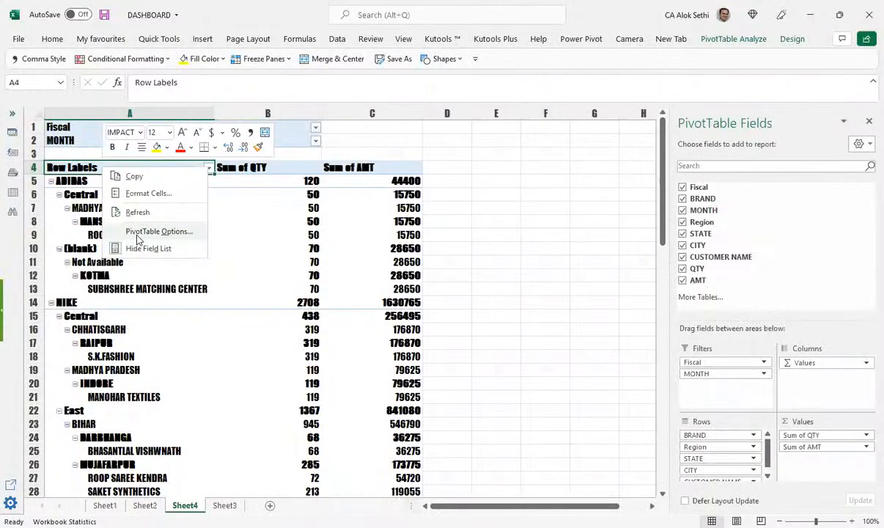
pyautogui.click(137, 233)
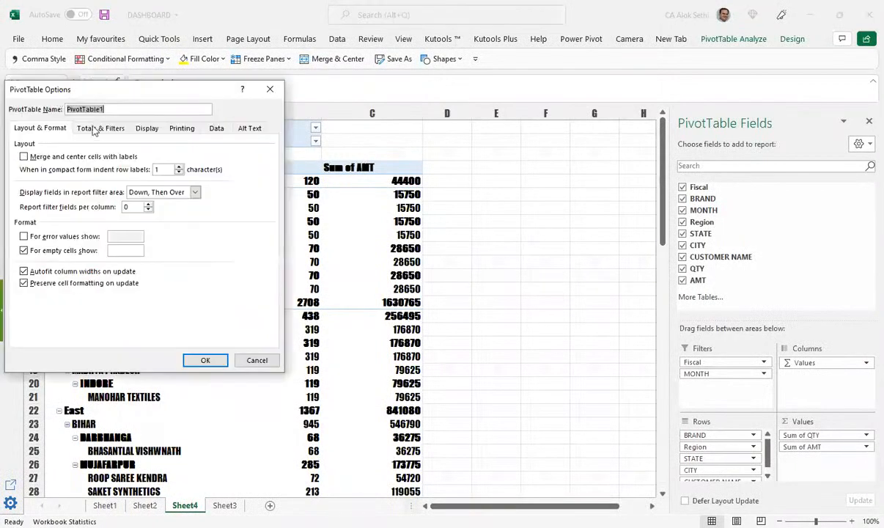
pyautogui.click(146, 128)
pyautogui.click(76, 220)
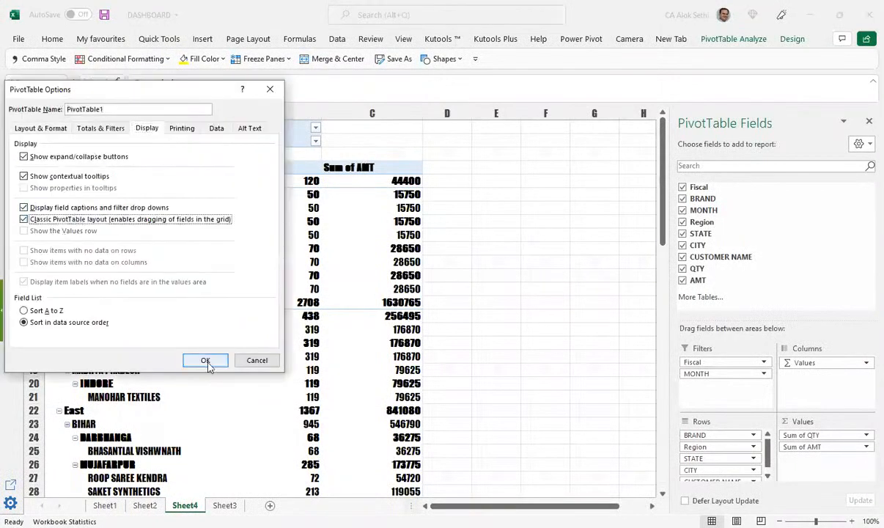
pyautogui.click(206, 360)
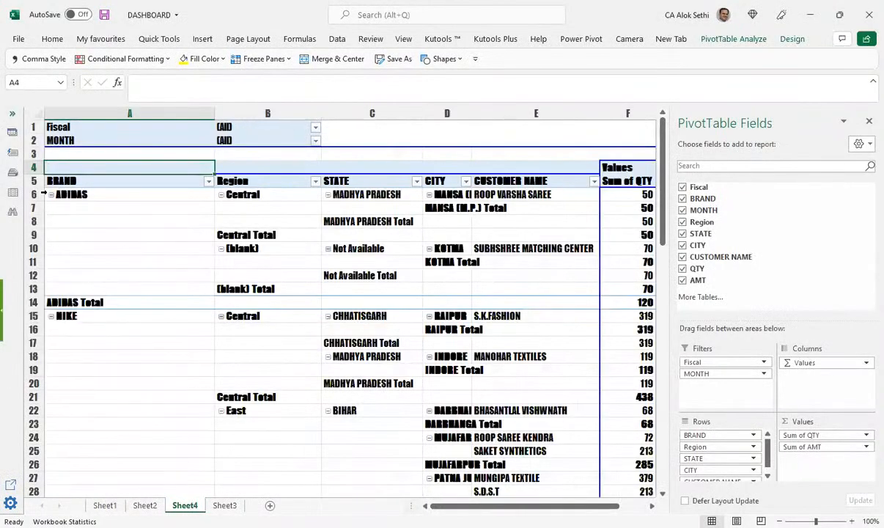
# Step: Collapse the ADIDAS, NIKE and PUMA groups to single rows
pyautogui.click(51, 195)
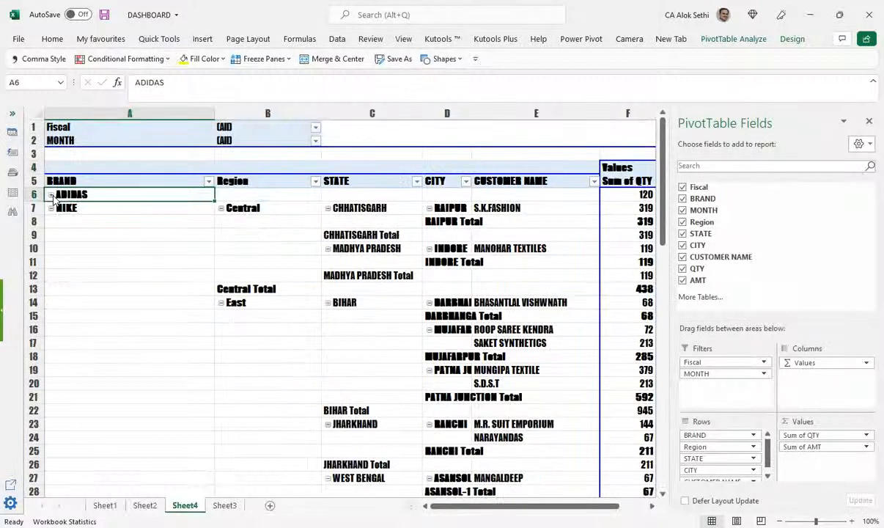
pyautogui.click(49, 208)
pyautogui.click(51, 222)
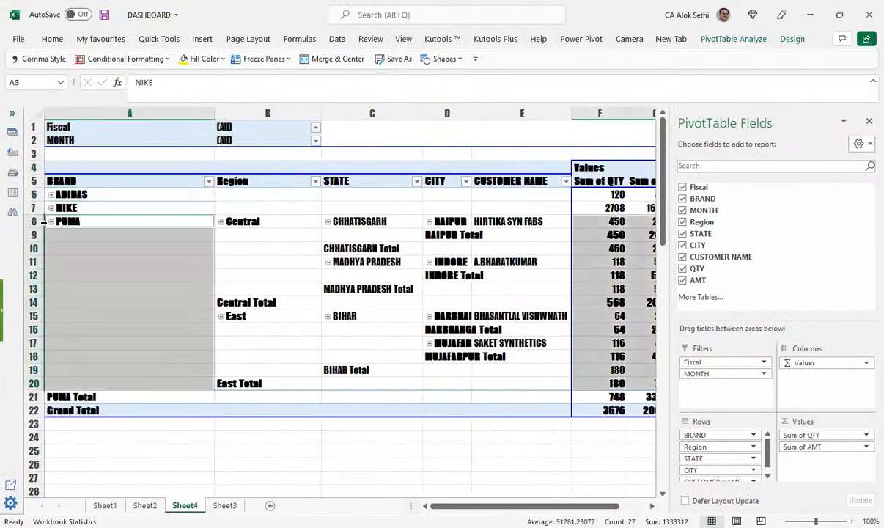
pyautogui.click(50, 222)
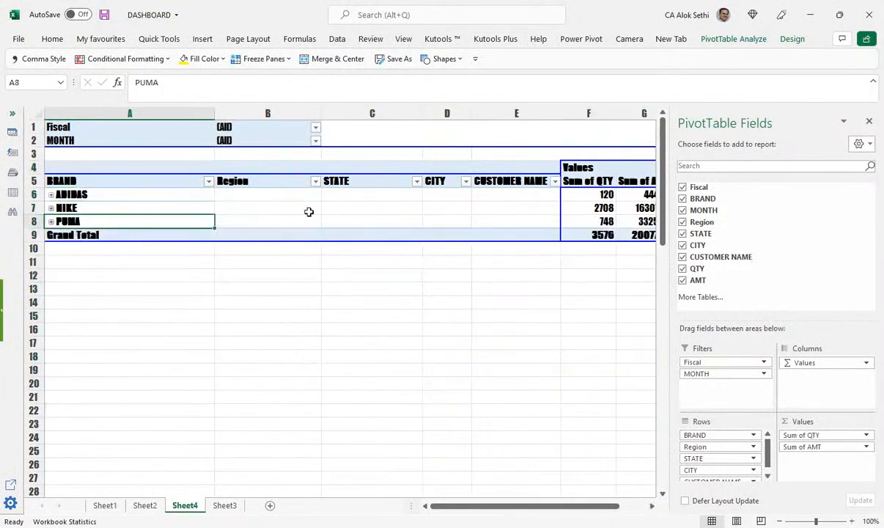
# Step: Hide the field list and move Fiscal from the filters back into the row fields
pyautogui.click(866, 121)
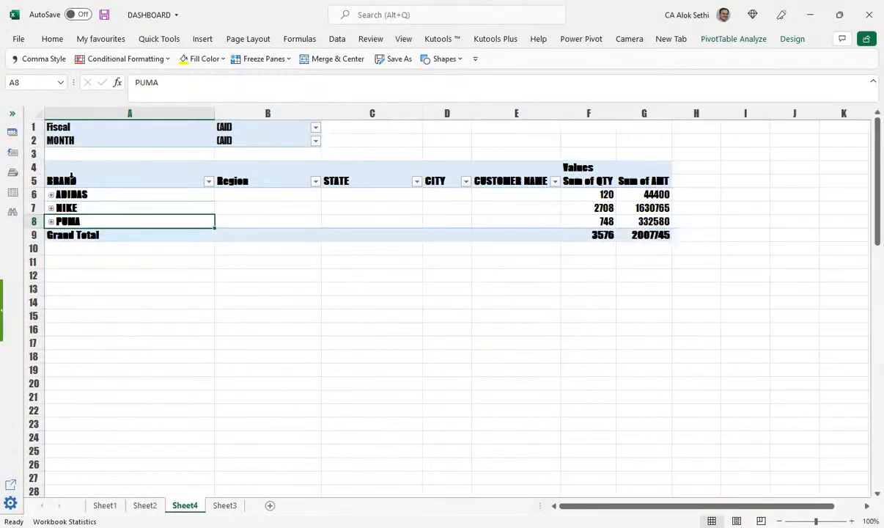
pyautogui.moveTo(55, 127); pyautogui.dragTo(233, 183)
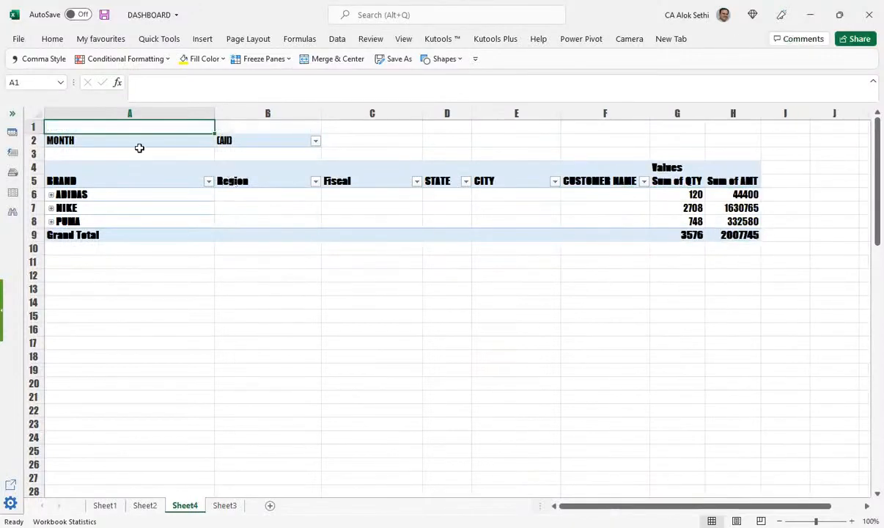
pyautogui.hotkey('ctrl', 'a')
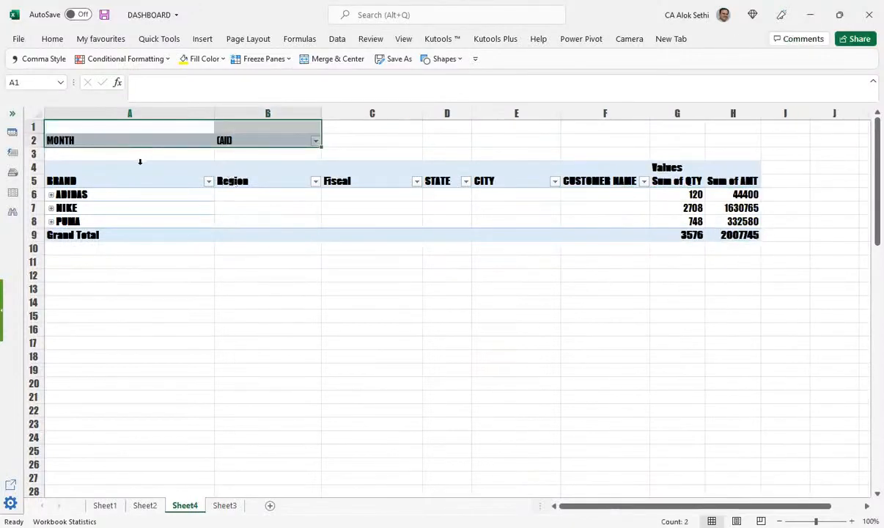
pyautogui.click(136, 156)
# Step: Add BRAND to the values as Count of BRAND beside Sum of QTY and AMT
pyautogui.moveTo(81, 179); pyautogui.dragTo(463, 187)
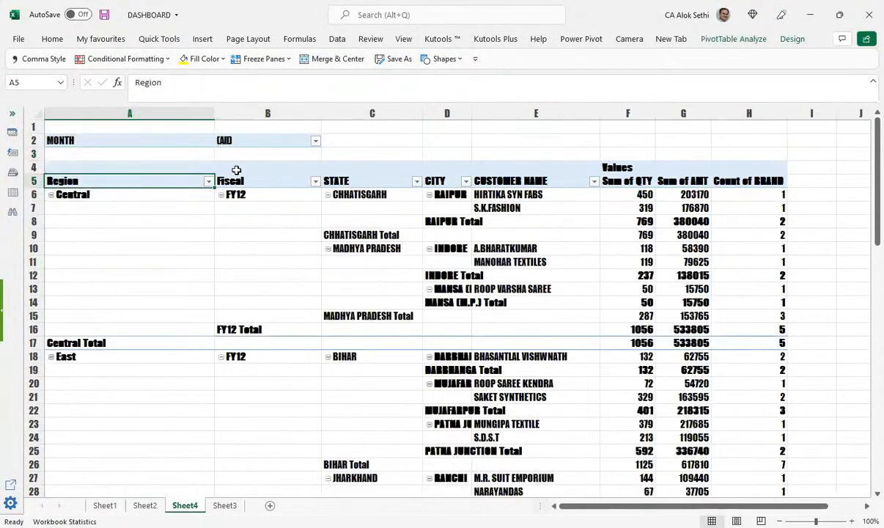
pyautogui.scroll(-12, 90, 269)
pyautogui.scroll(7, 95, 278)
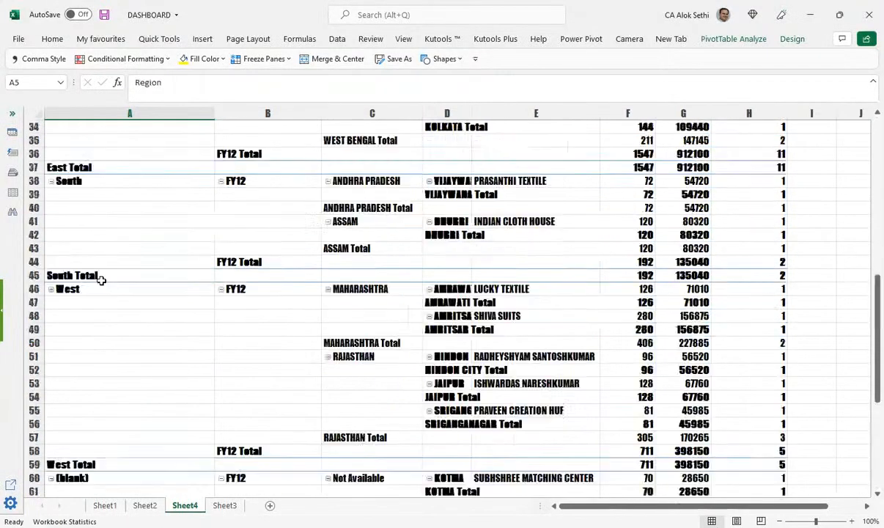
pyautogui.scroll(5, 101, 280)
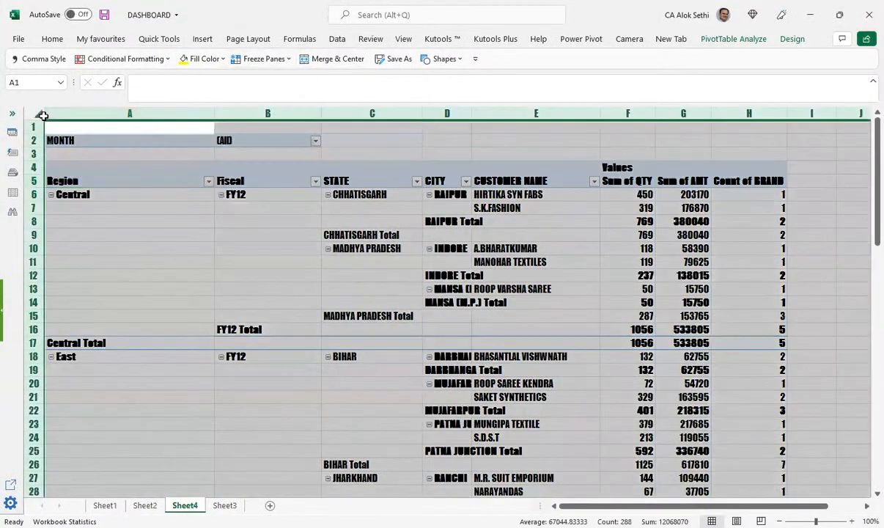
pyautogui.click(39, 114)
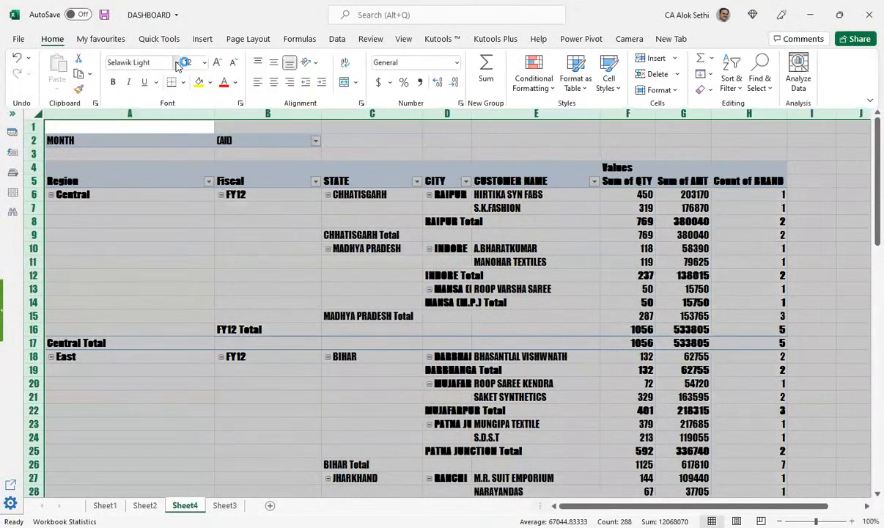
# Step: Set the whole sheet's font to Sabon Next LT
pyautogui.click(177, 63)
pyautogui.click(177, 82)
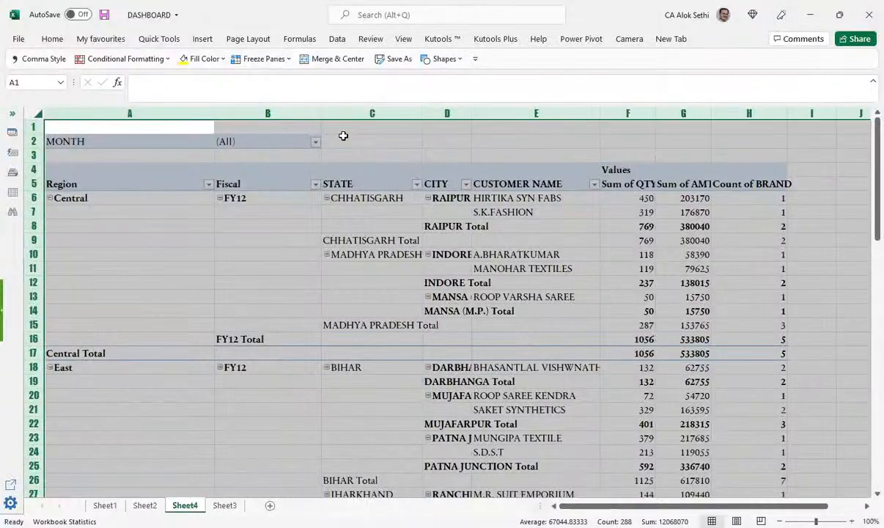
pyautogui.click(311, 261)
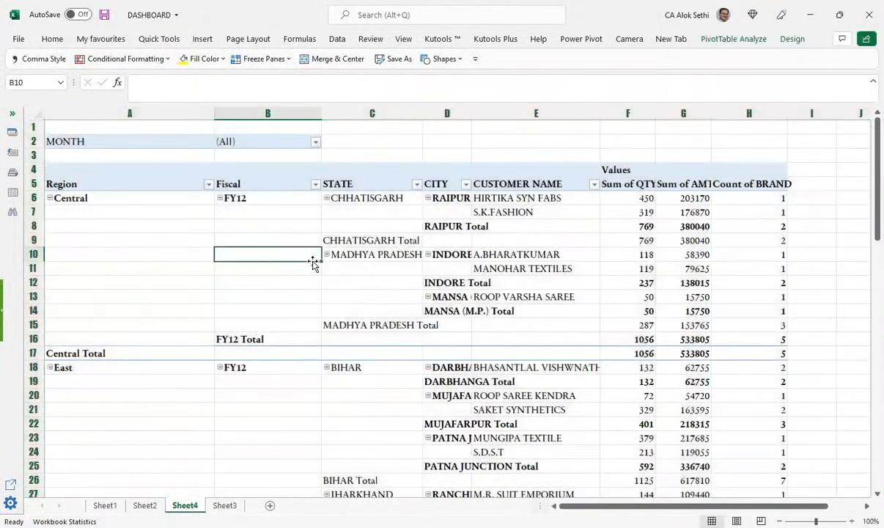
# Step: Collapse the entire Region field so the pivot shows one row per region
pyautogui.click(101, 184)
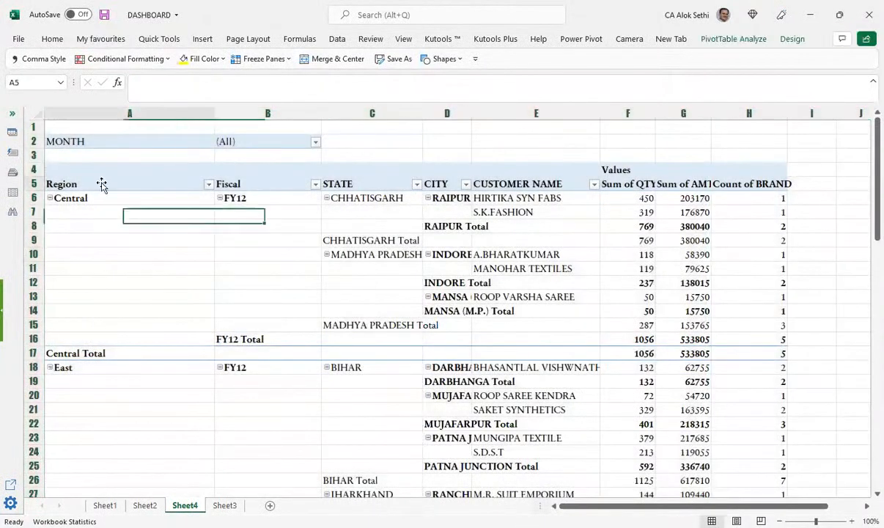
pyautogui.rightClick(101, 184)
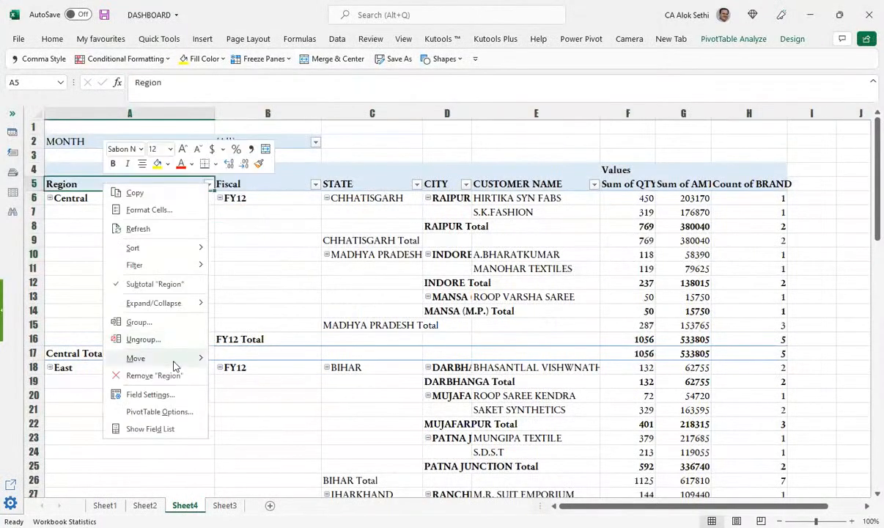
pyautogui.moveTo(196, 304)
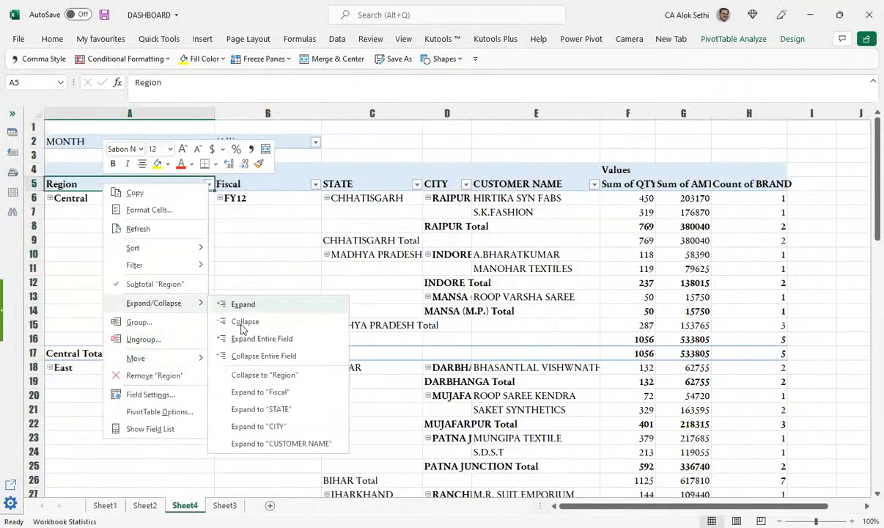
pyautogui.click(235, 350)
pyautogui.click(234, 352)
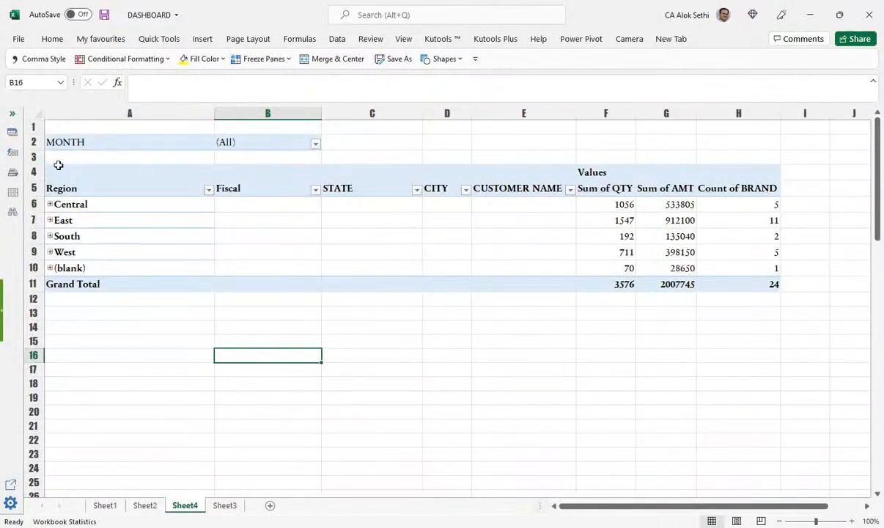
# Step: Expand and collapse the Central region in the pivot table, then pick the Fiscal field
pyautogui.click(152, 174)
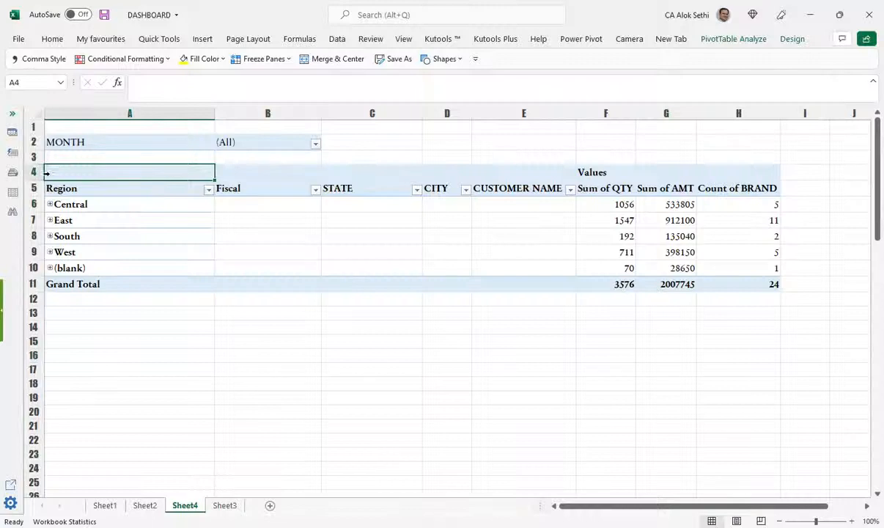
pyautogui.click(49, 205)
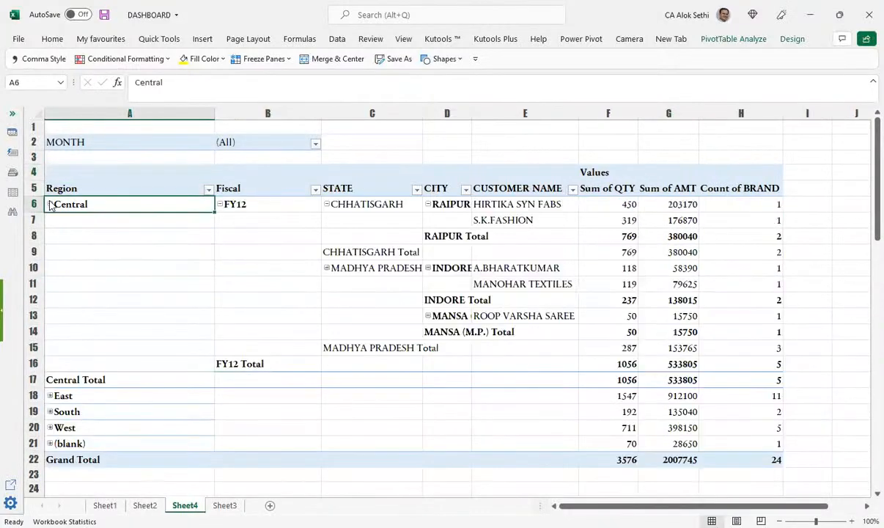
pyautogui.click(50, 204)
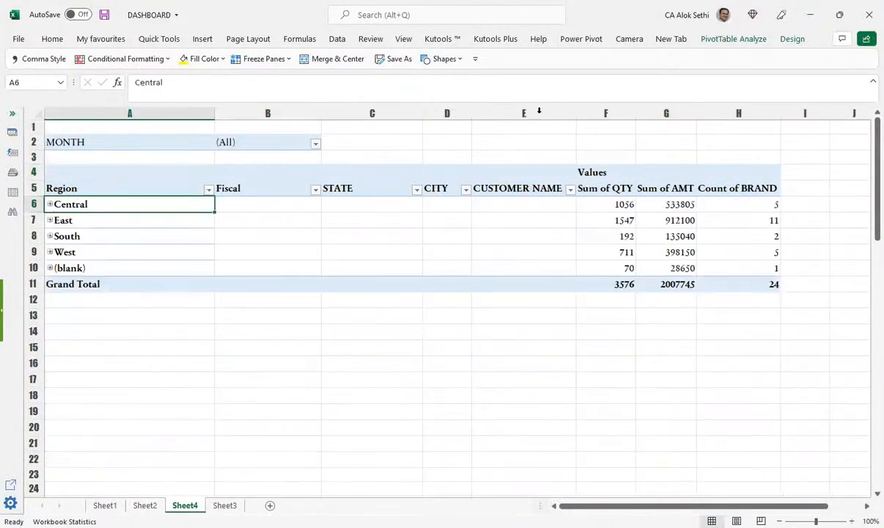
pyautogui.click(282, 187)
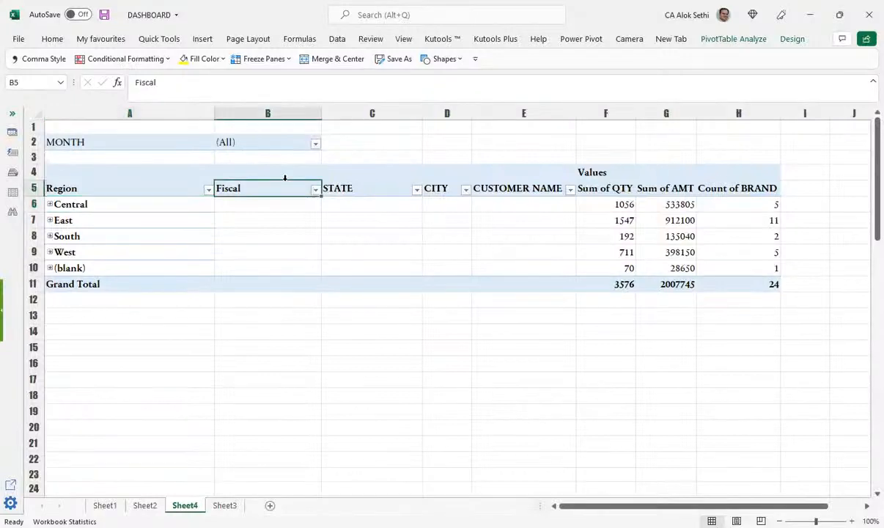
# Step: Show the PivotTable Field List and move CITY above Region in the Rows area
pyautogui.rightClick(418, 176)
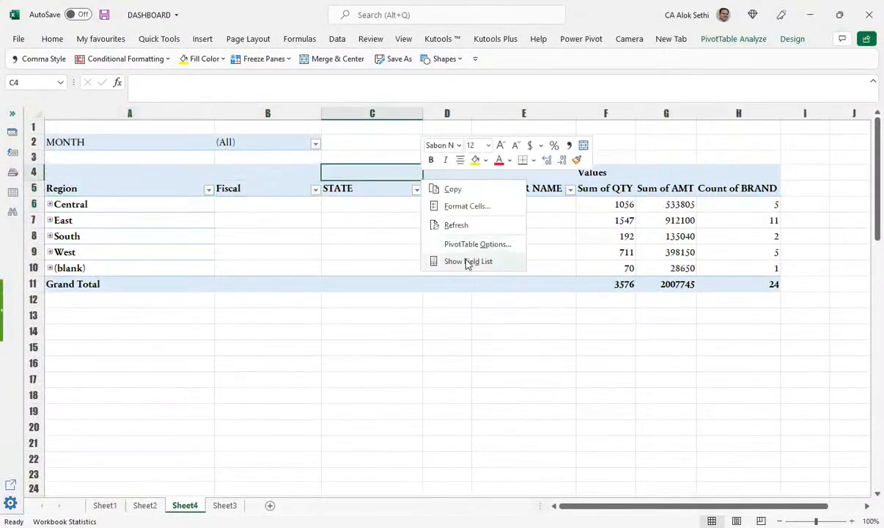
pyautogui.click(467, 262)
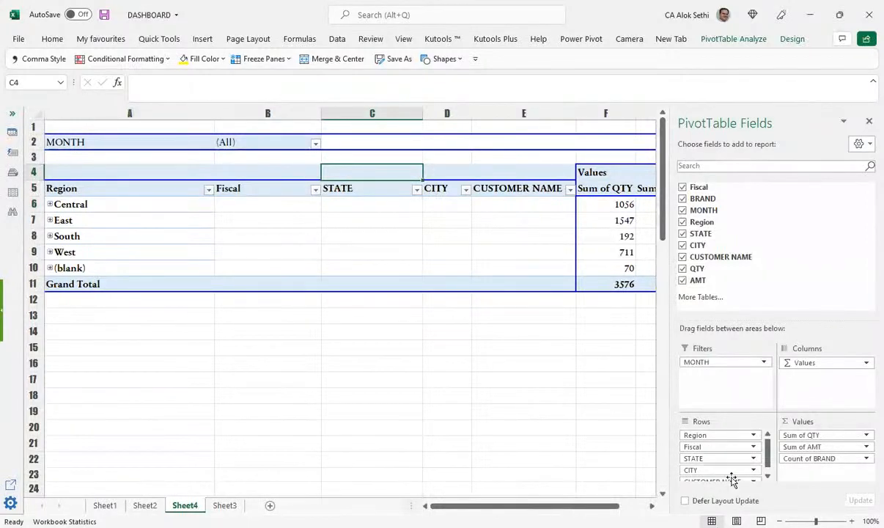
pyautogui.moveTo(712, 469); pyautogui.dragTo(708, 437)
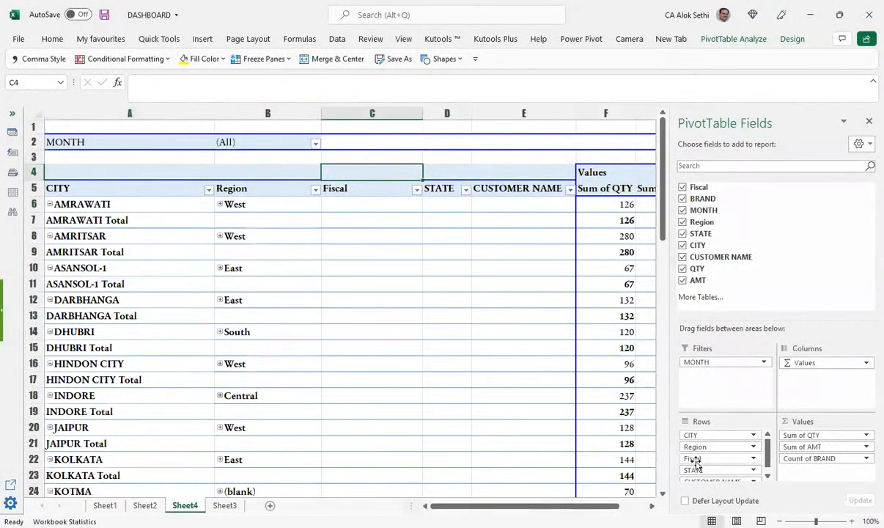
pyautogui.scroll(-1, 703, 458)
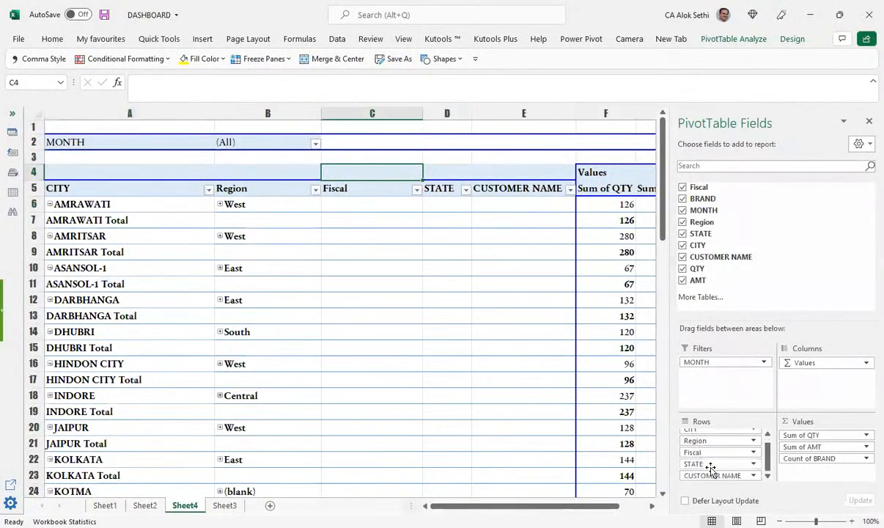
# Step: Collapse the entire CITY field so the pivot shows one row per city
pyautogui.scroll(1, 710, 468)
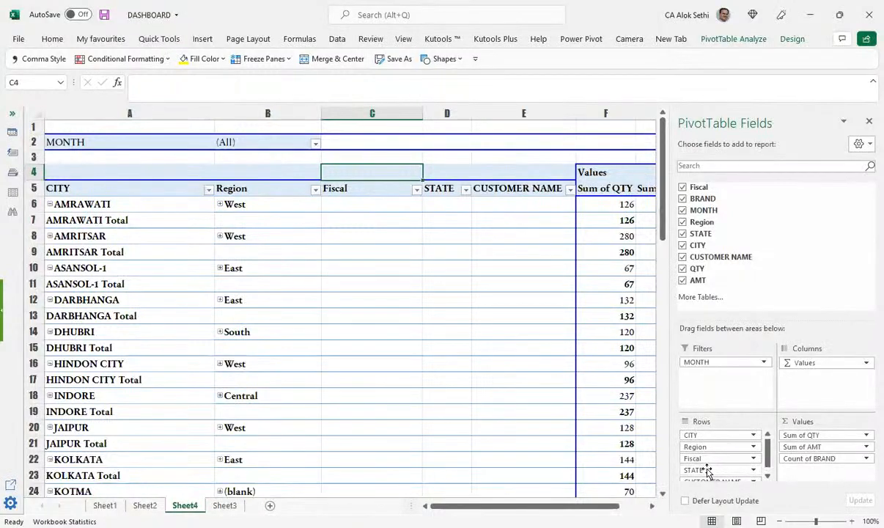
pyautogui.click(52, 209)
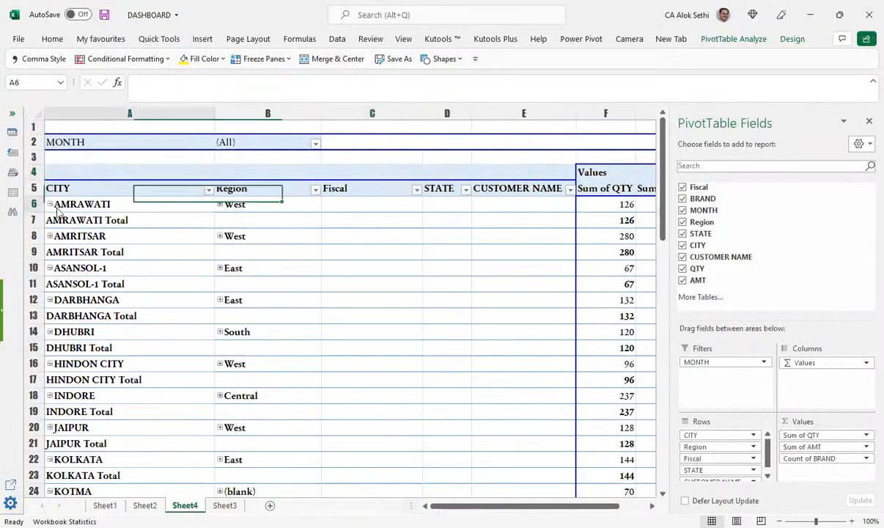
pyautogui.rightClick(55, 204)
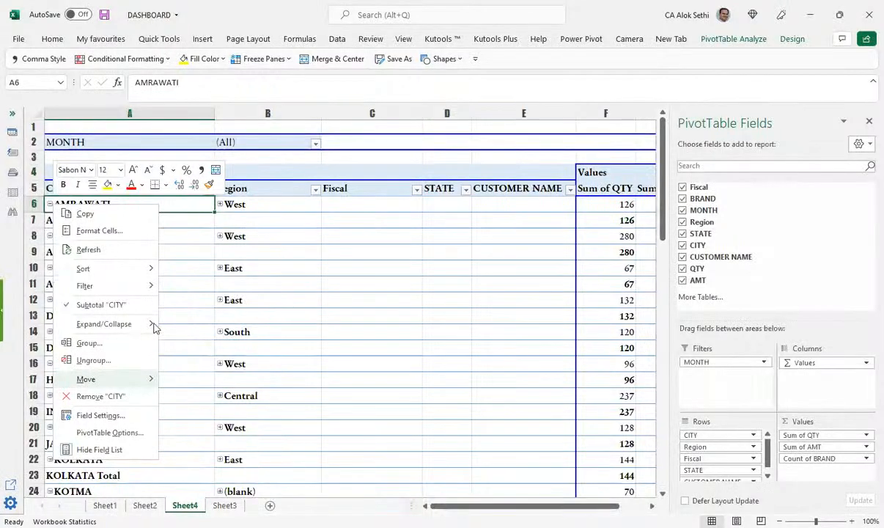
pyautogui.moveTo(117, 324)
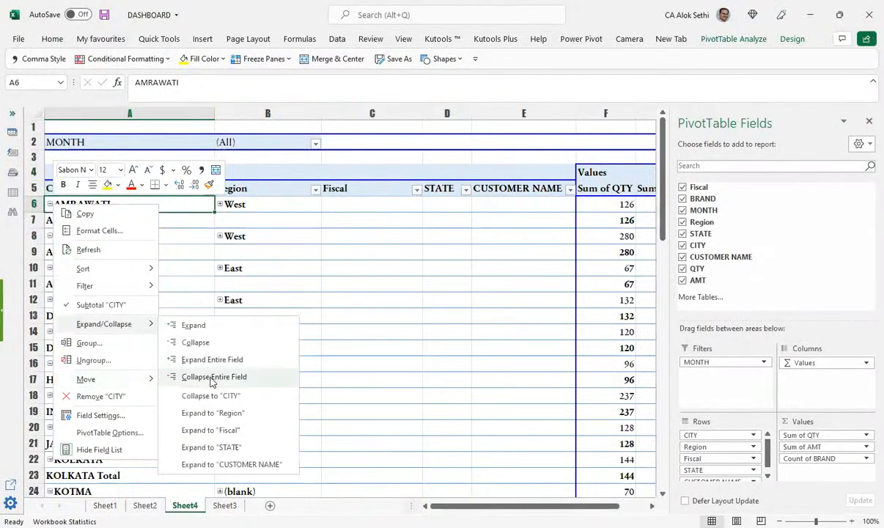
pyautogui.click(211, 376)
# Step: Hide the empty columns B to E, then drag CITY into the column labels
pyautogui.moveTo(261, 109); pyautogui.dragTo(536, 110)
pyautogui.rightClick(536, 110)
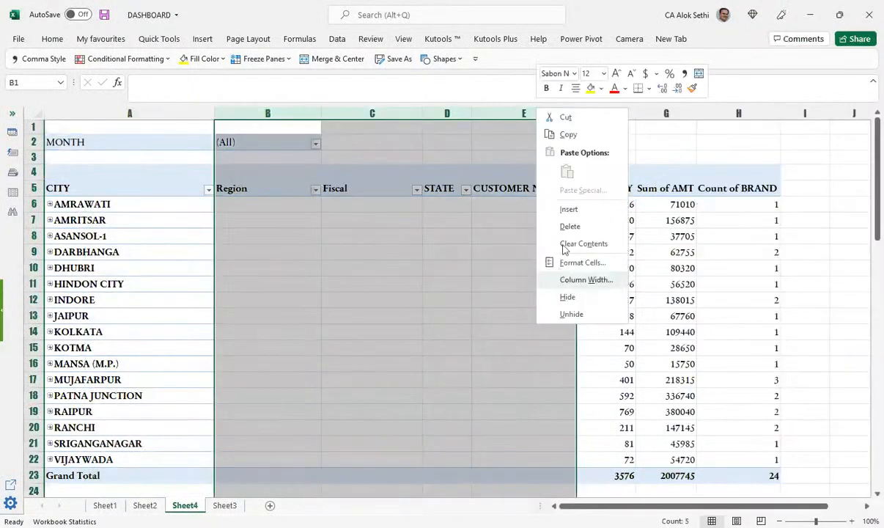
pyautogui.click(568, 296)
pyautogui.click(583, 284)
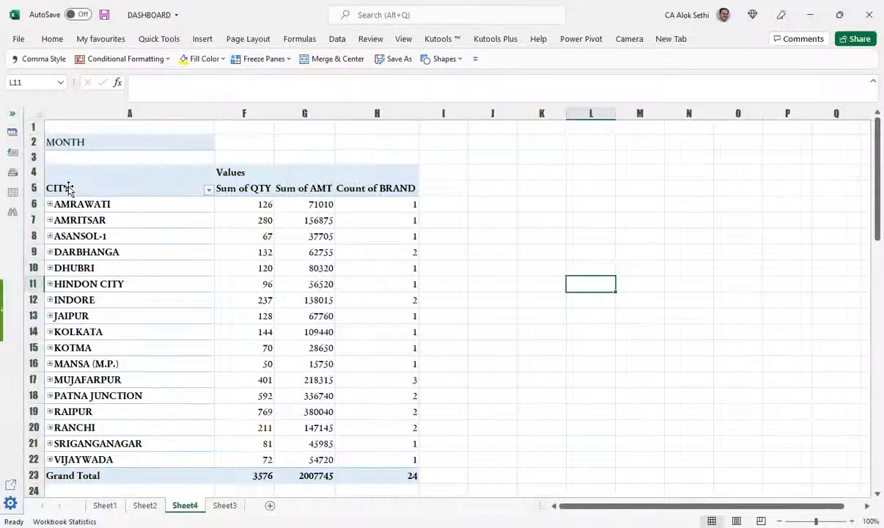
pyautogui.click(68, 181)
pyautogui.moveTo(69, 181); pyautogui.dragTo(317, 188)
# Step: Undo the CITY move and select the pivot table range A4:H23
pyautogui.hotkey('ctrl', 'z')
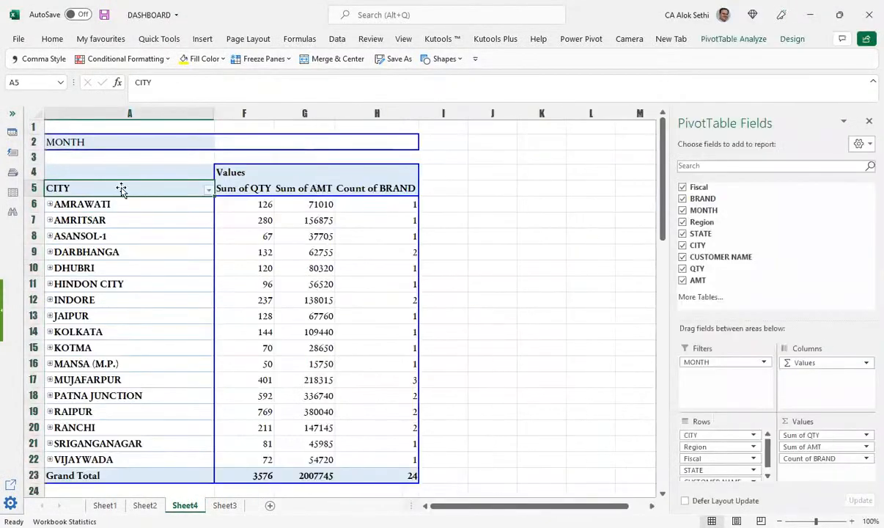
pyautogui.moveTo(102, 174); pyautogui.dragTo(412, 487)
pyautogui.moveTo(401, 388); pyautogui.dragTo(405, 381)
pyautogui.scroll(2, 405, 363)
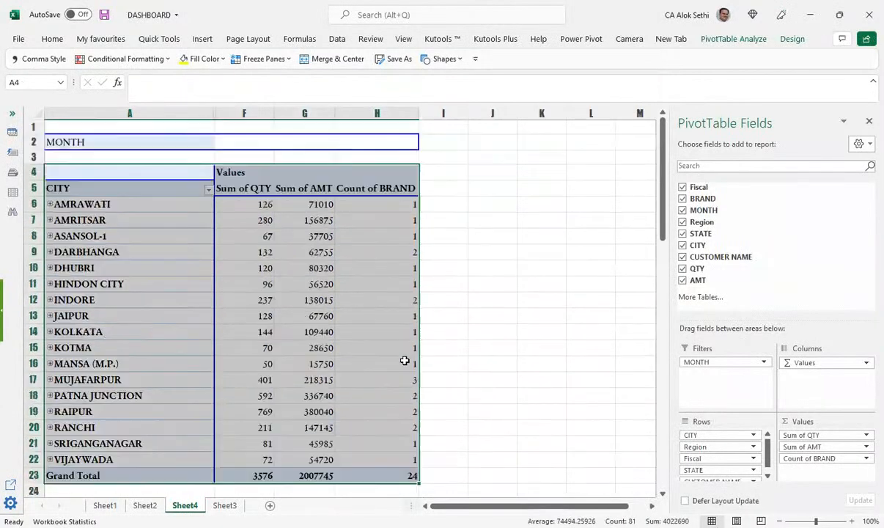
# Step: Insert a clustered column PivotChart from the pivot table
pyautogui.click(199, 41)
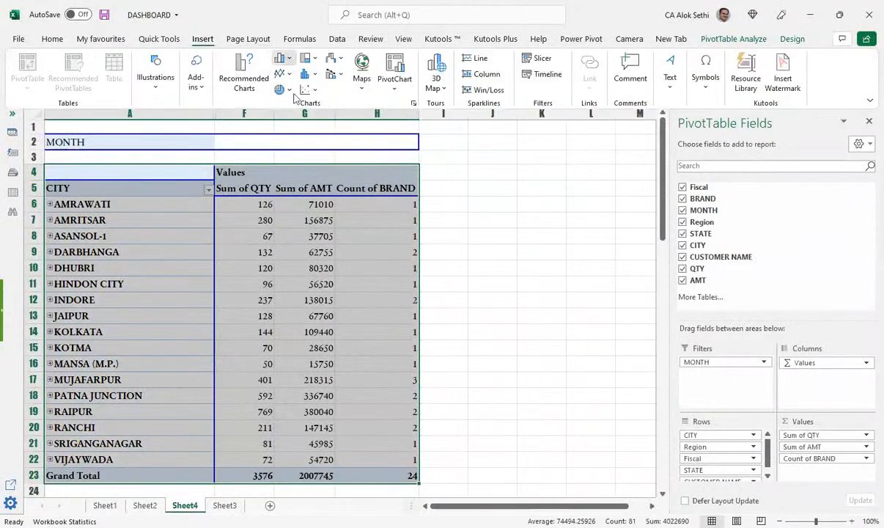
pyautogui.click(285, 58)
pyautogui.click(290, 101)
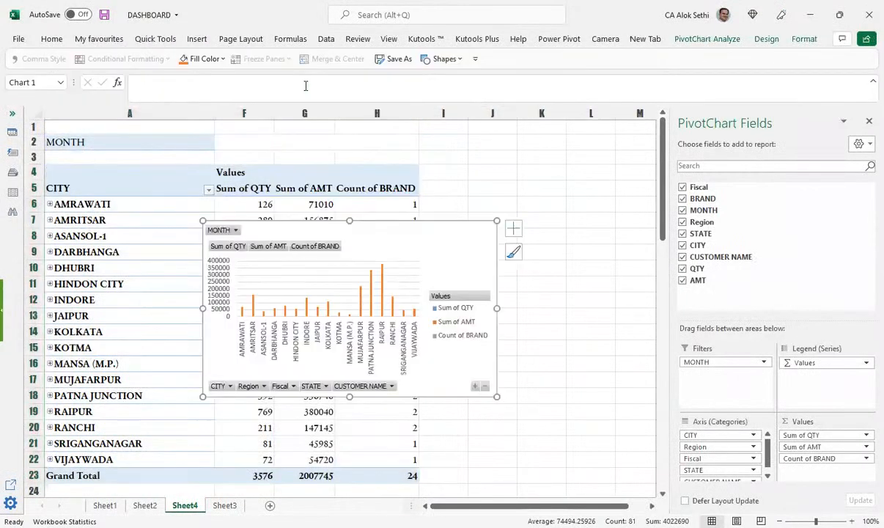
# Step: Close the chart field list, move the chart beside the pivot table and enlarge it
pyautogui.click(868, 123)
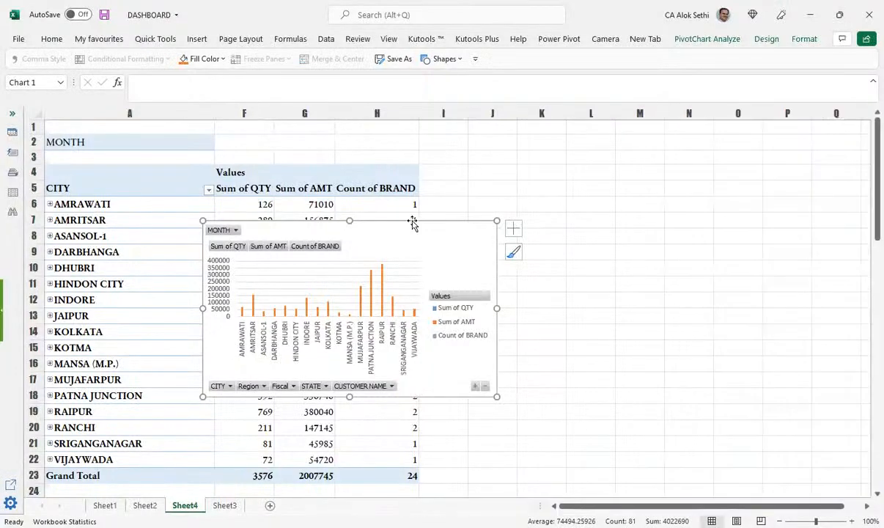
pyautogui.moveTo(424, 250); pyautogui.dragTo(691, 186)
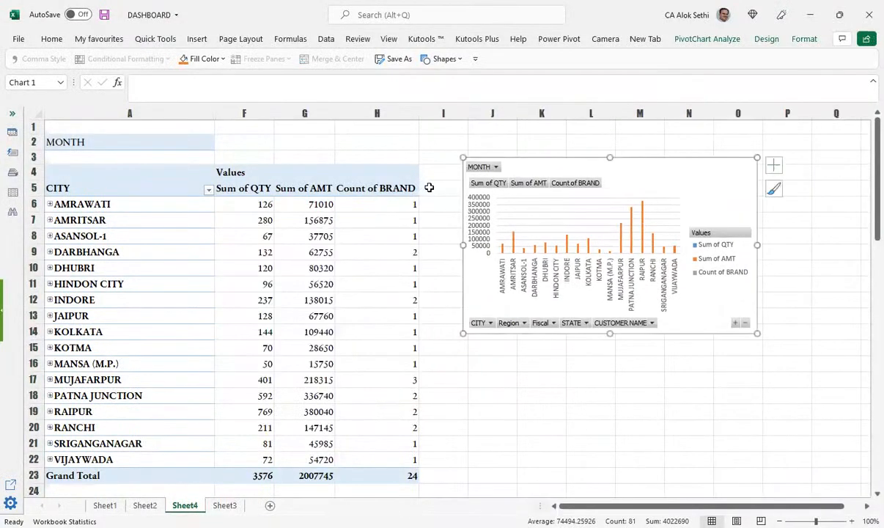
pyautogui.moveTo(756, 335); pyautogui.dragTo(804, 396)
pyautogui.scroll(-2, 798, 377)
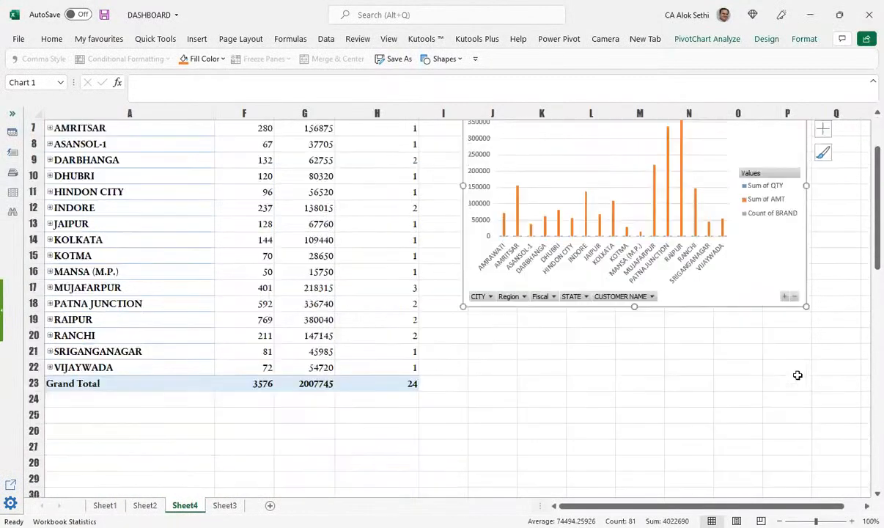
pyautogui.click(595, 218)
pyautogui.scroll(-1, 308, 455)
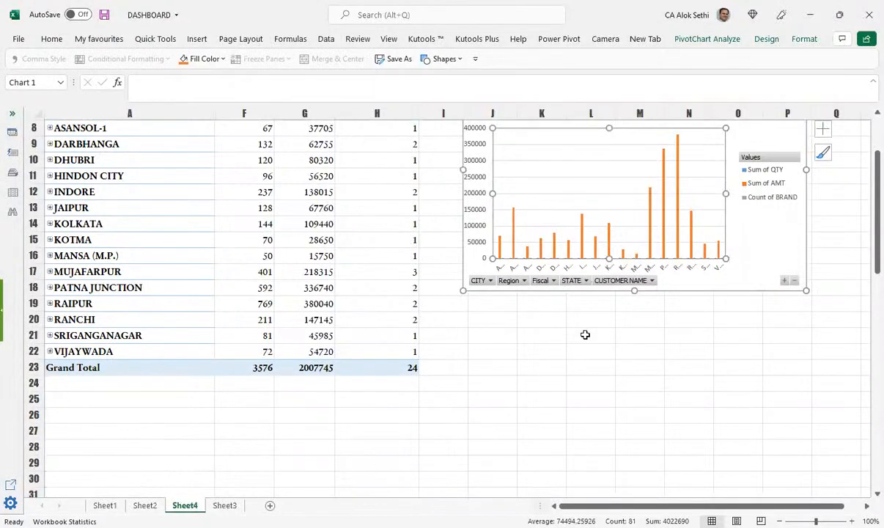
# Step: Delete the existing PivotChart, glance at Sheet3, and return to Sheet4
pyautogui.press('Delete')
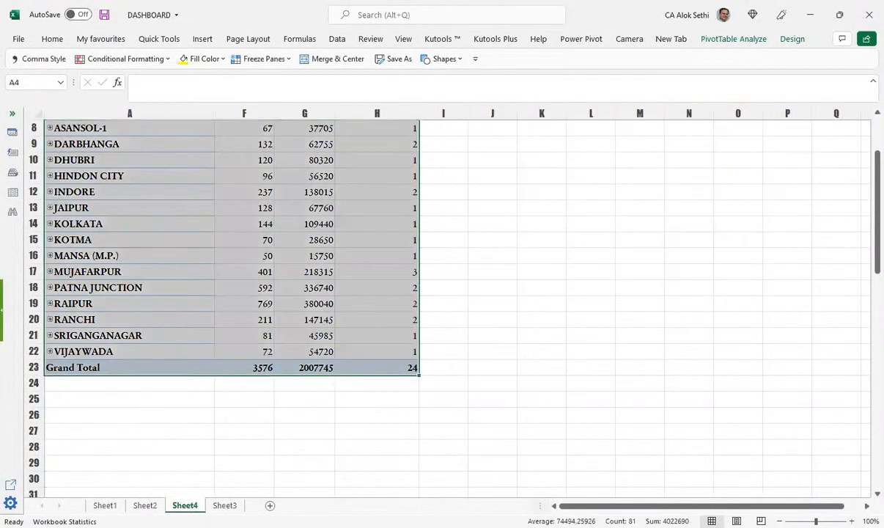
pyautogui.click(224, 505)
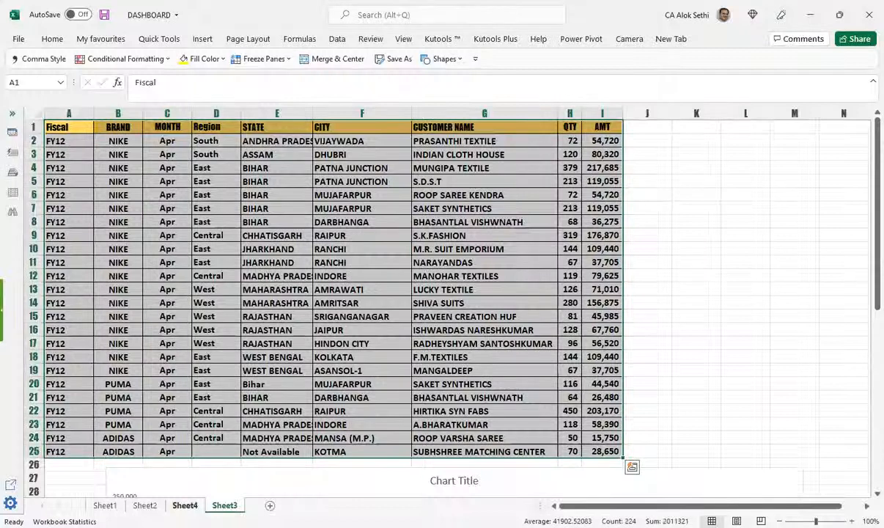
pyautogui.click(185, 505)
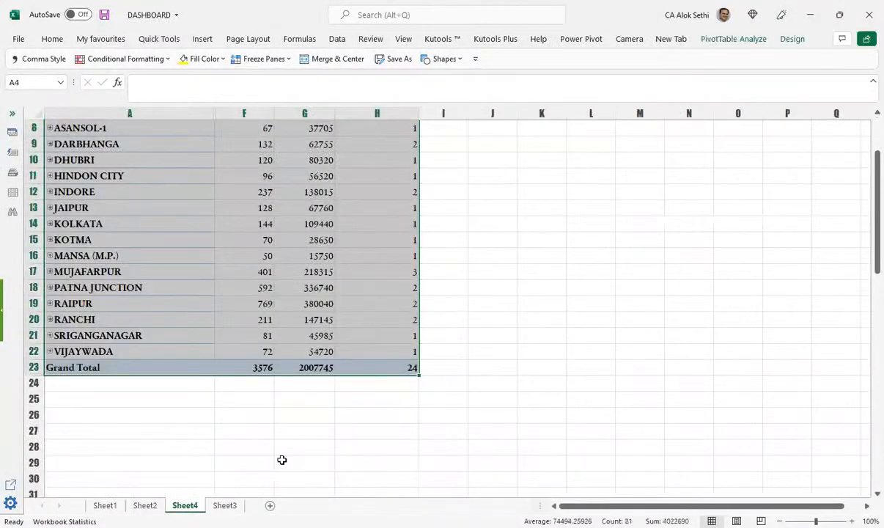
pyautogui.scroll(3, 265, 433)
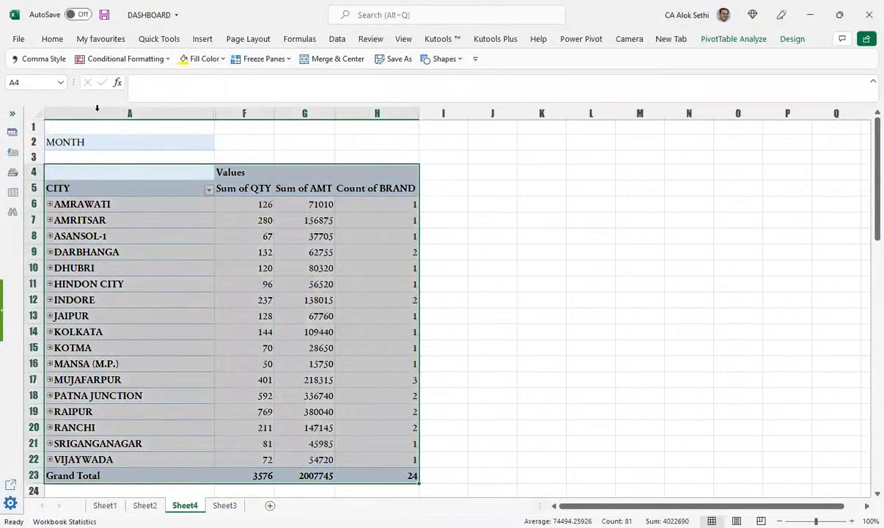
# Step: Insert a new clustered column PivotChart from the Sheet4 pivot table
pyautogui.click(202, 38)
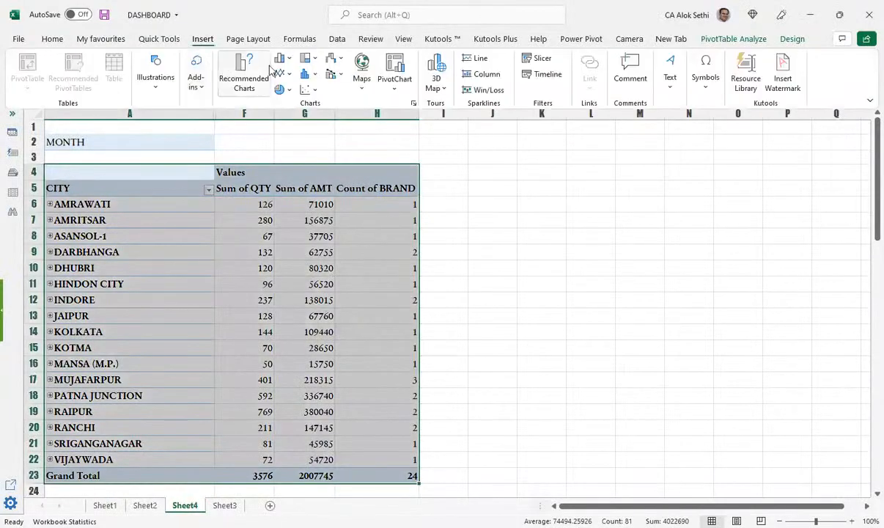
pyautogui.click(283, 59)
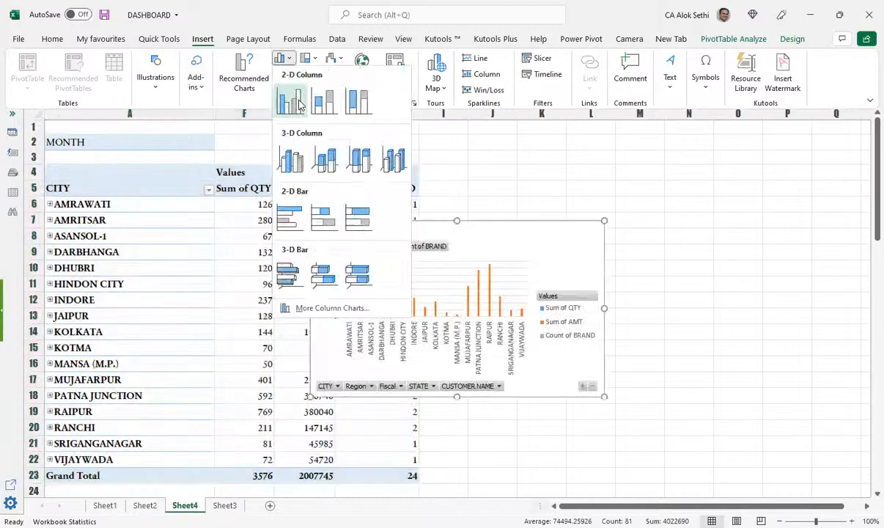
pyautogui.click(299, 104)
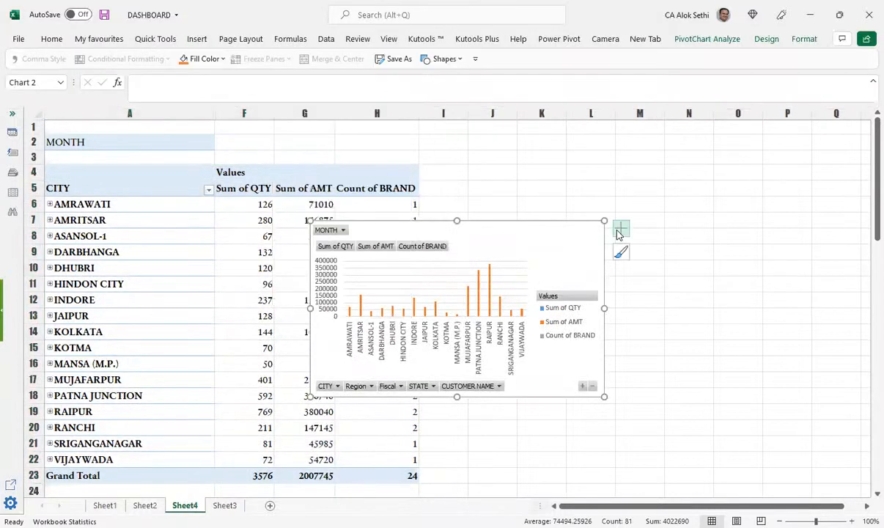
# Step: Move the PivotChart below the pivot table and shift its plot area slightly left
pyautogui.moveTo(533, 326); pyautogui.dragTo(728, 337)
pyautogui.scroll(-4, 705, 170)
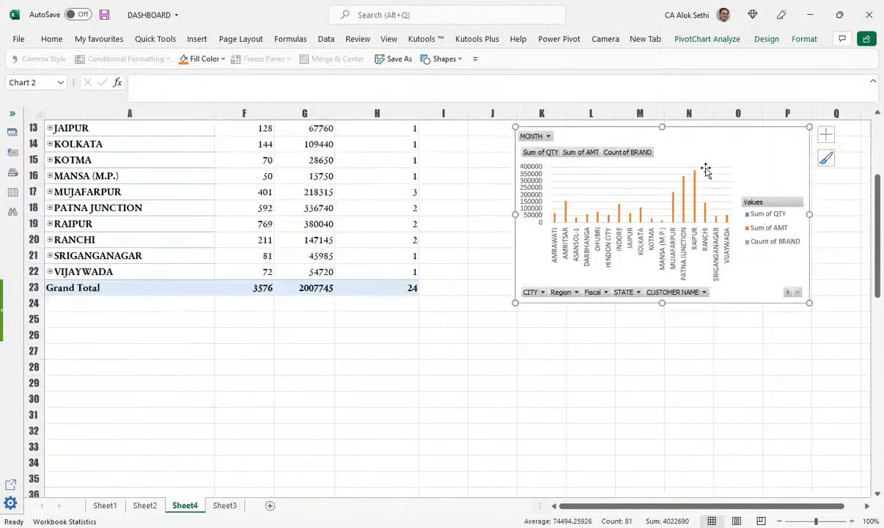
pyautogui.moveTo(699, 147); pyautogui.dragTo(363, 357)
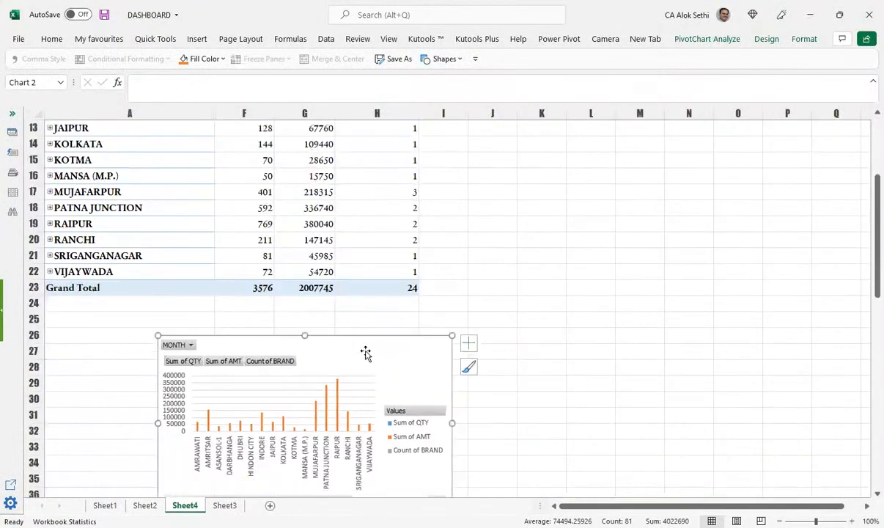
pyautogui.scroll(-5, 365, 352)
pyautogui.click(373, 164)
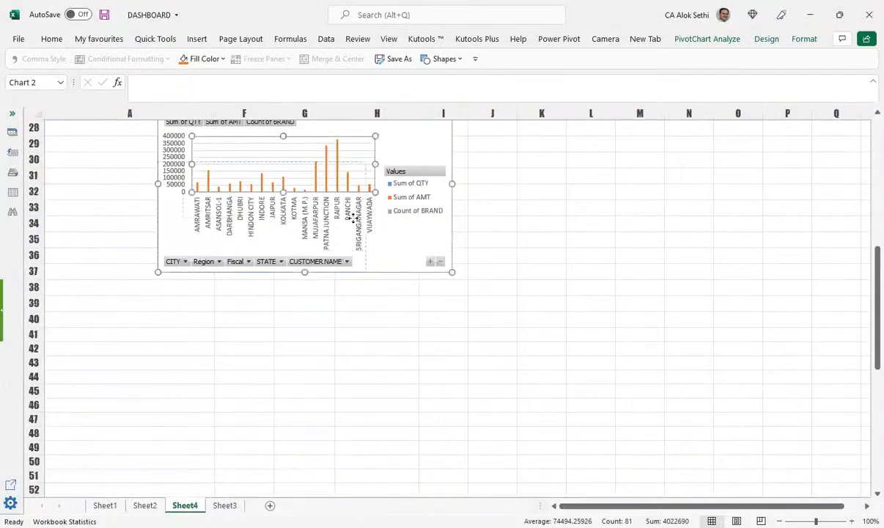
pyautogui.moveTo(377, 199); pyautogui.dragTo(342, 192)
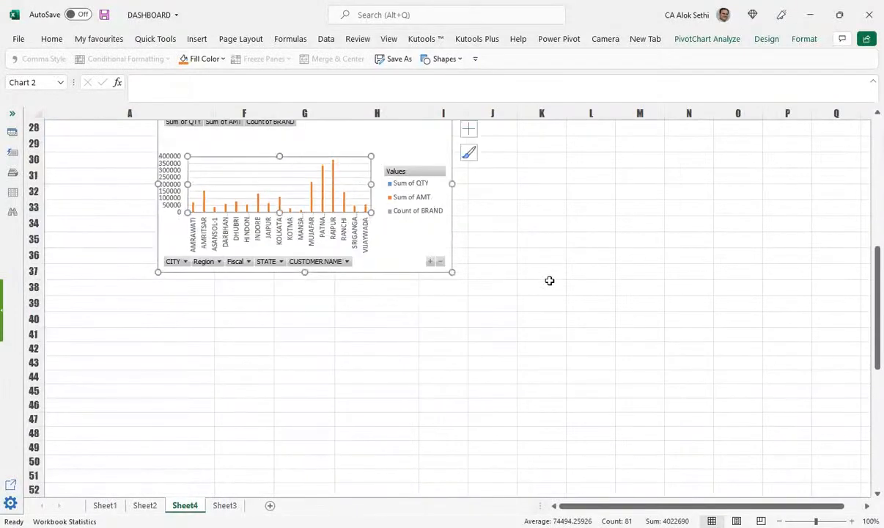
pyautogui.scroll(3, 454, 409)
# Step: Resize the chart to span roughly columns A–L and rows 24–50
pyautogui.moveTo(452, 415); pyautogui.dragTo(748, 493)
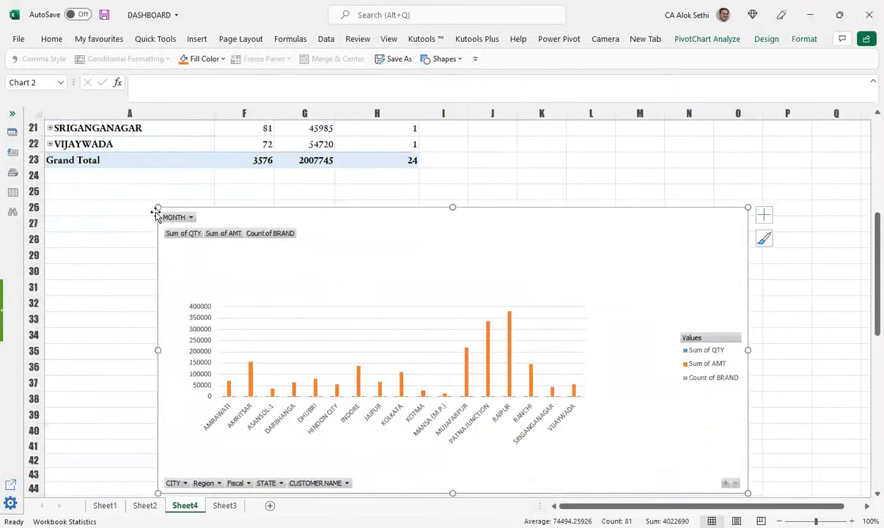
pyautogui.moveTo(157, 208); pyautogui.dragTo(84, 176)
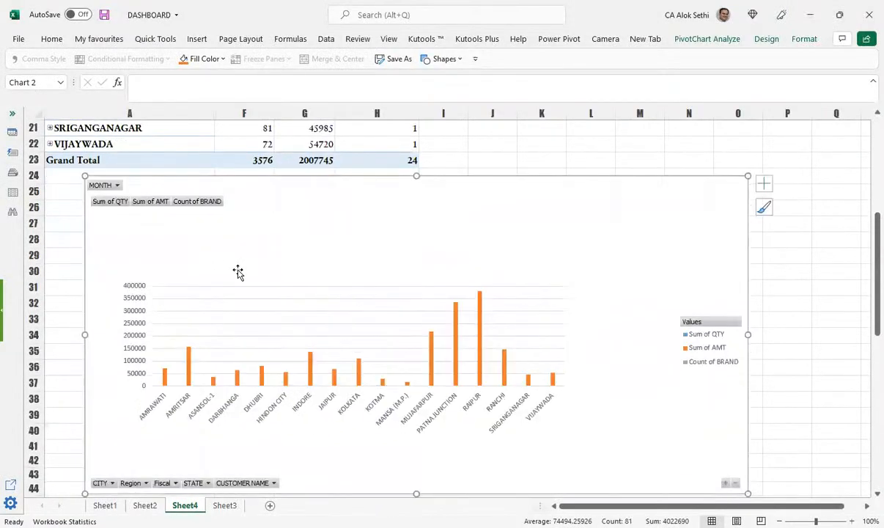
pyautogui.scroll(-3, 246, 287)
pyautogui.scroll(1, 220, 373)
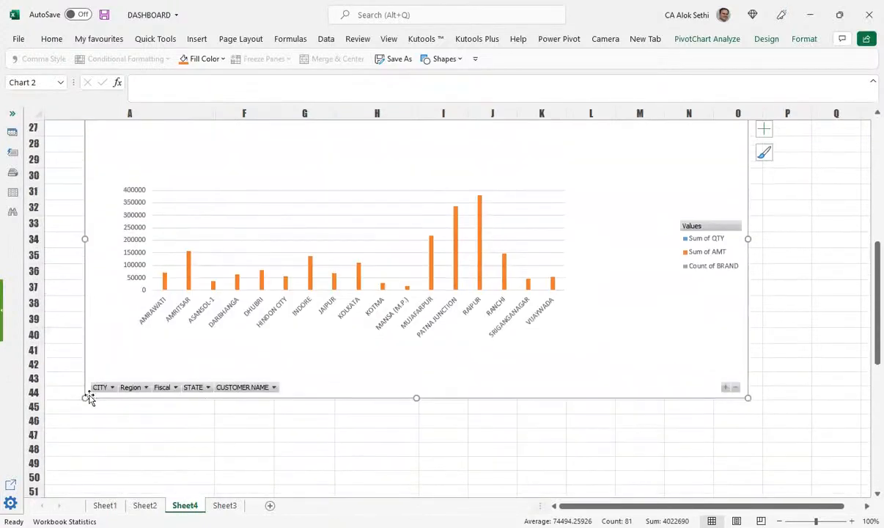
pyautogui.moveTo(84, 397); pyautogui.dragTo(74, 481)
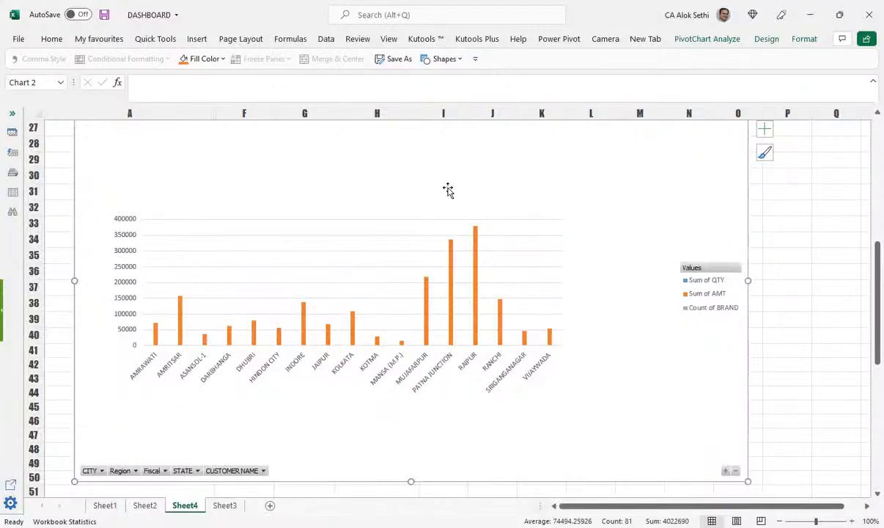
pyautogui.moveTo(747, 280); pyautogui.dragTo(611, 280)
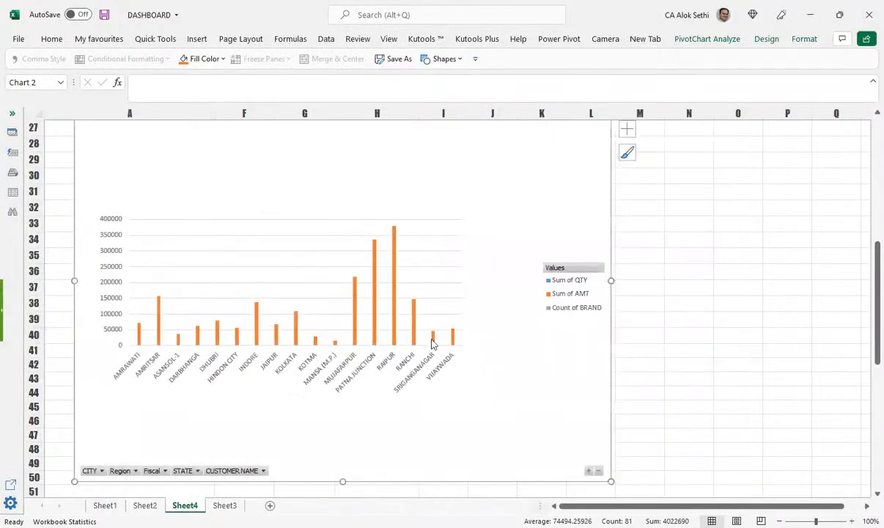
pyautogui.scroll(2, 431, 343)
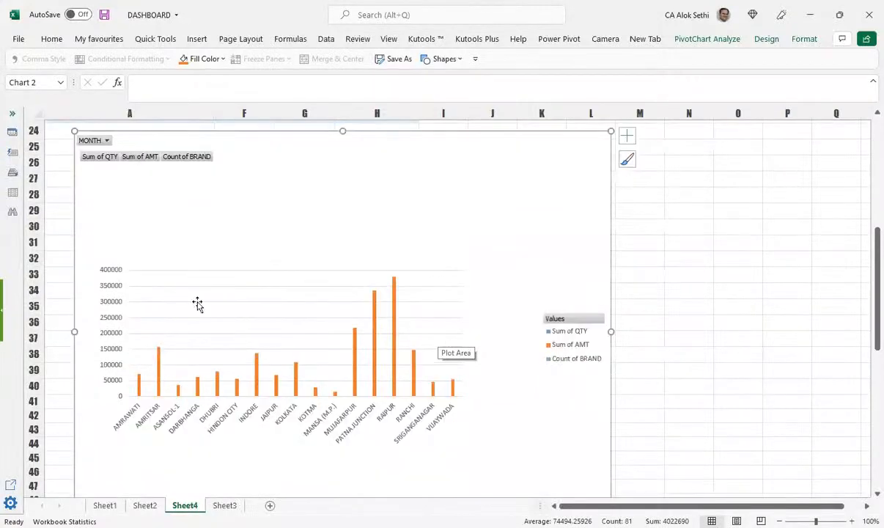
pyautogui.scroll(-1, 146, 319)
# Step: Select the Sum of AMT series and bring up the Chart Elements list with Axes, Gridlines and Legend
pyautogui.click(139, 337)
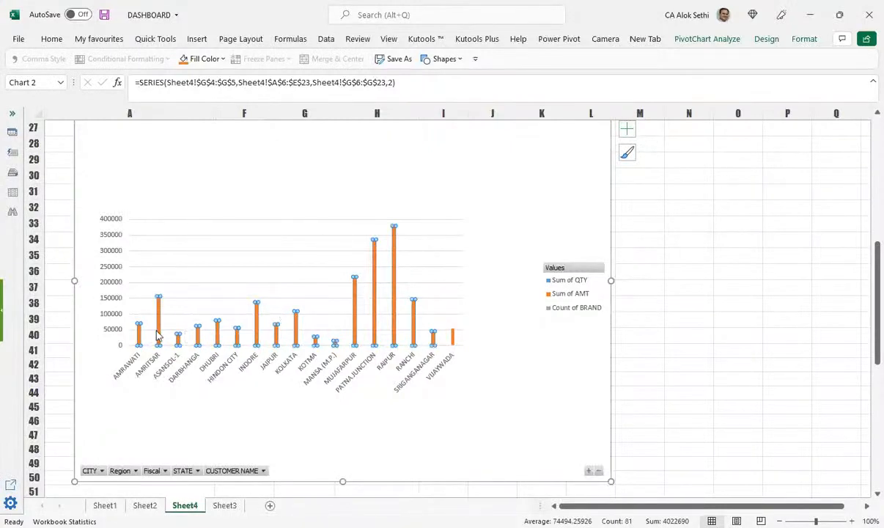
pyautogui.click(745, 334)
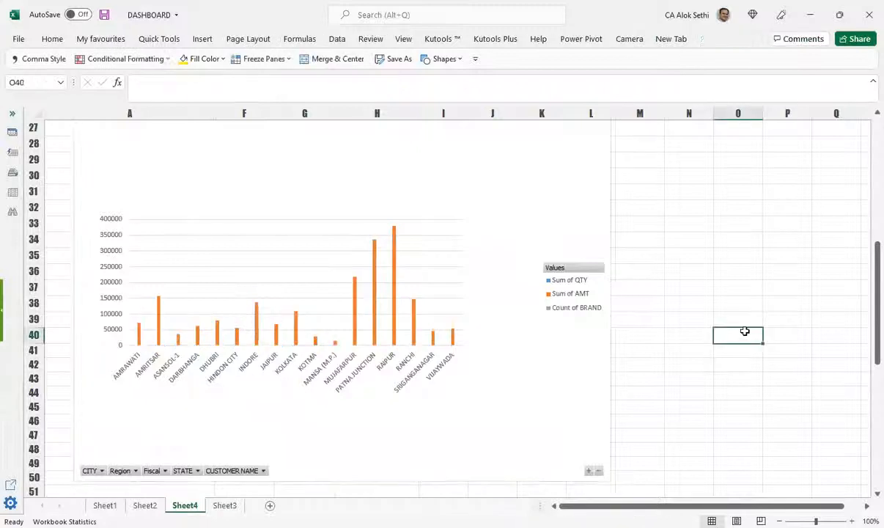
pyautogui.click(160, 325)
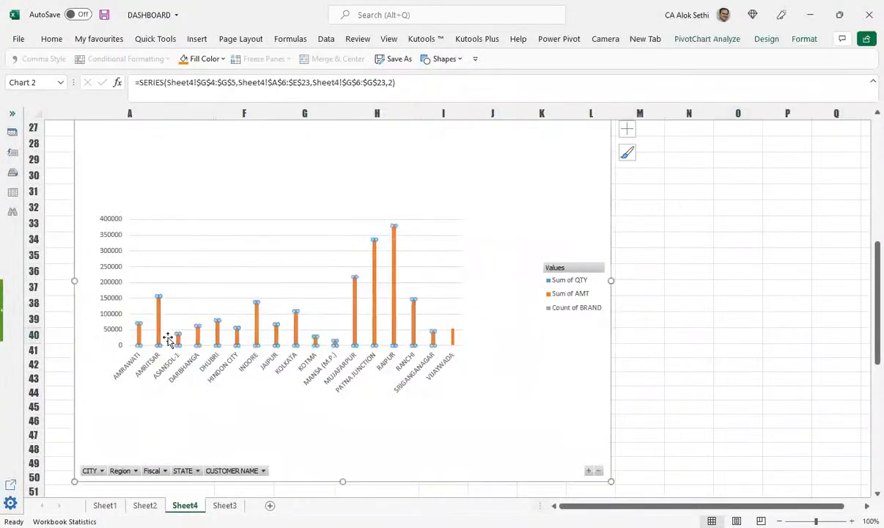
pyautogui.click(627, 154)
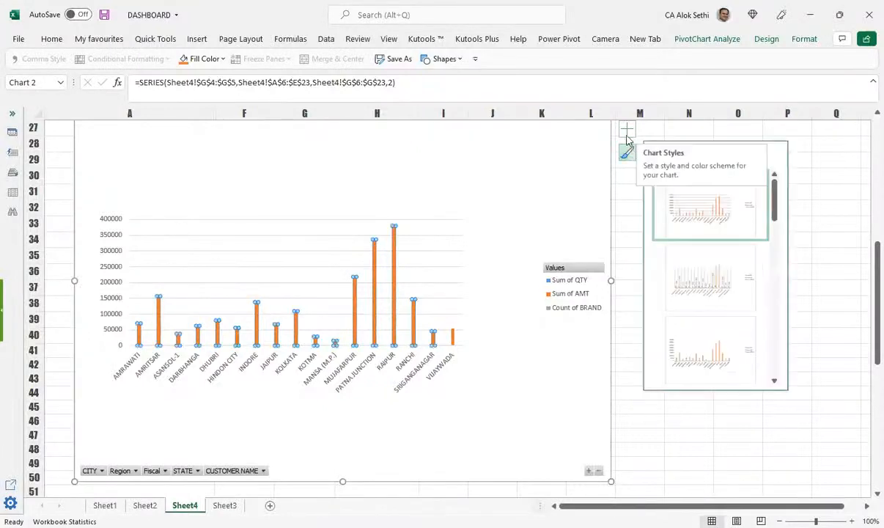
pyautogui.click(627, 132)
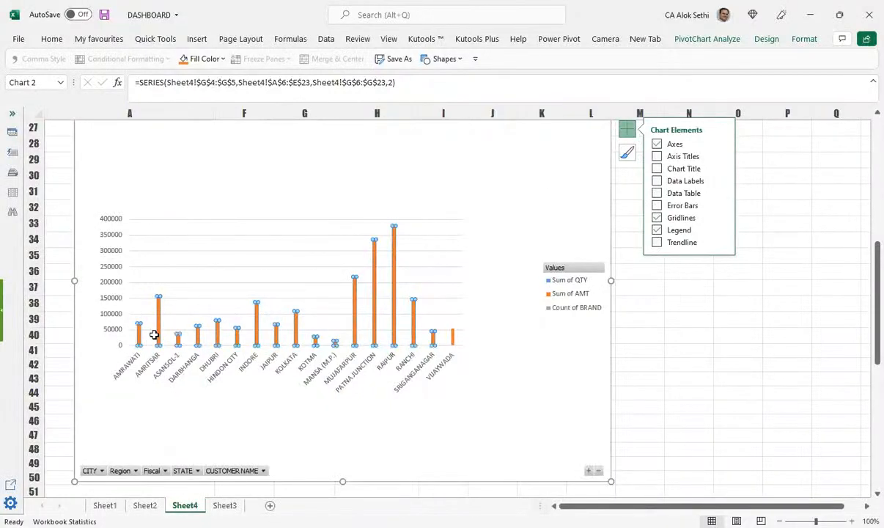
# Step: Turn on Data Labels and a Data Table of QTY, AMT and BRAND count
pyautogui.scroll(9, 154, 334)
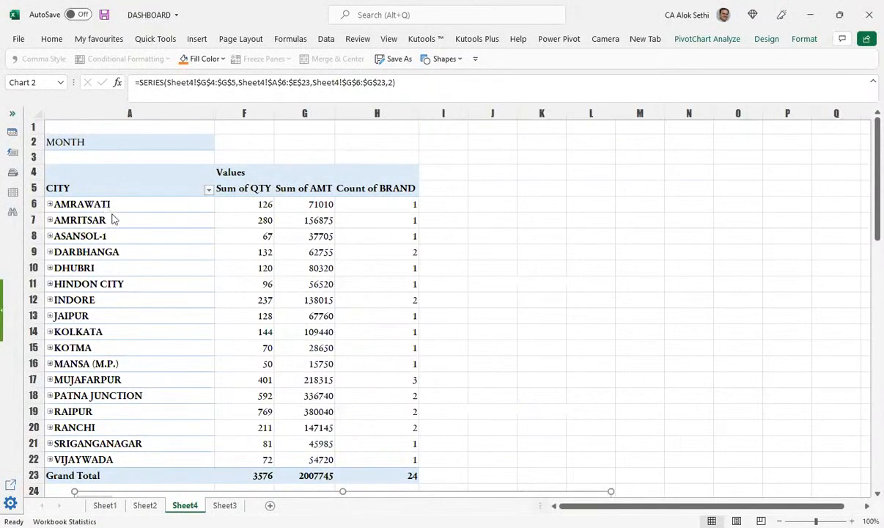
pyautogui.scroll(-9, 125, 319)
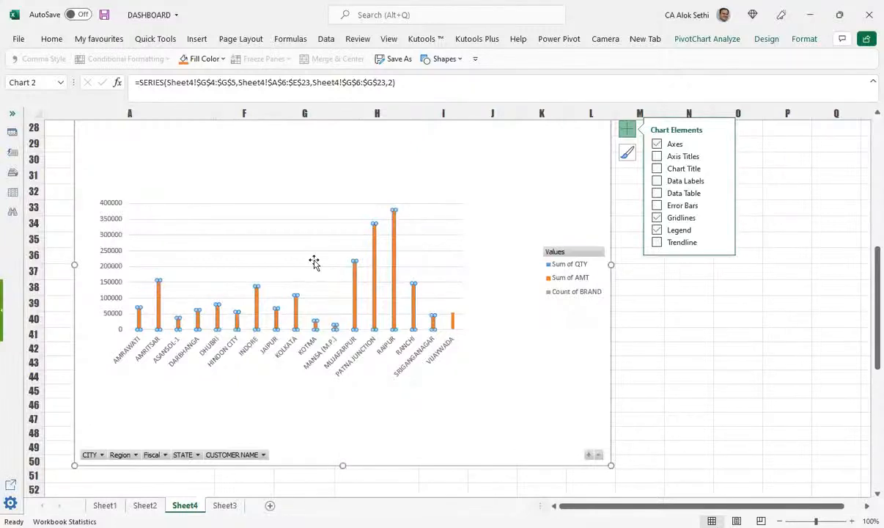
pyautogui.moveTo(218, 303)
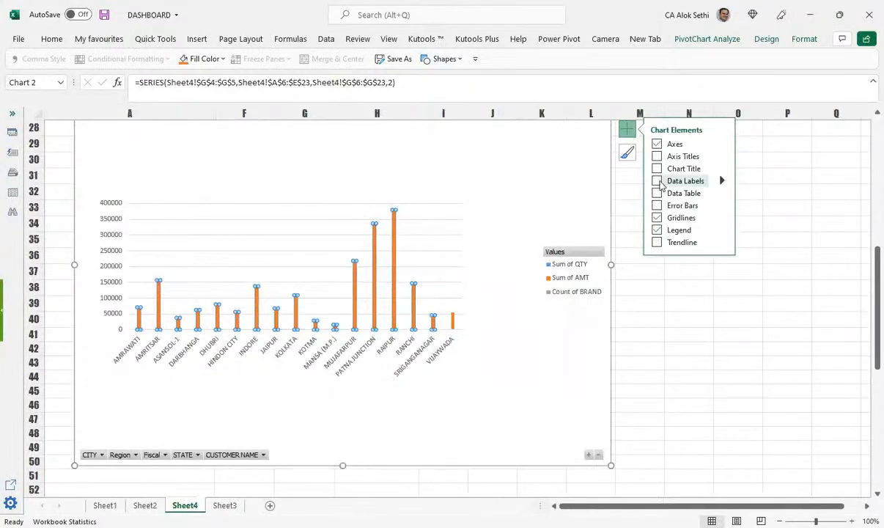
pyautogui.click(658, 182)
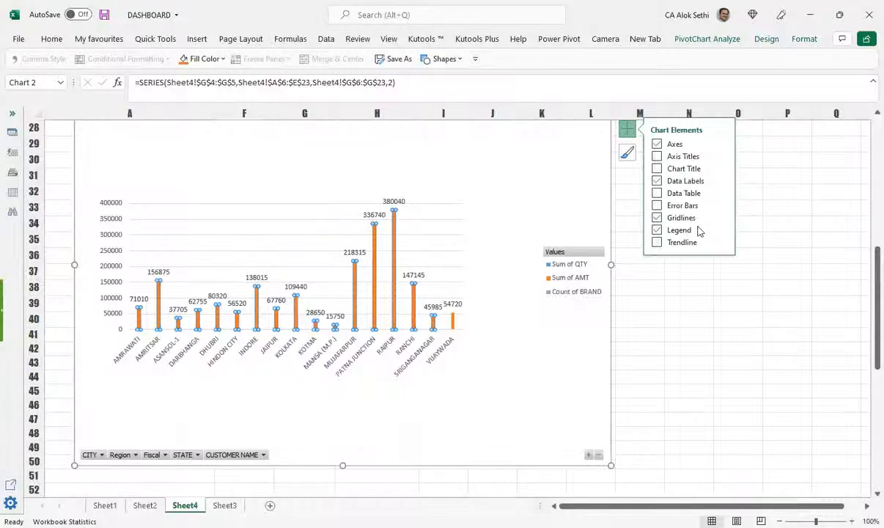
pyautogui.click(656, 194)
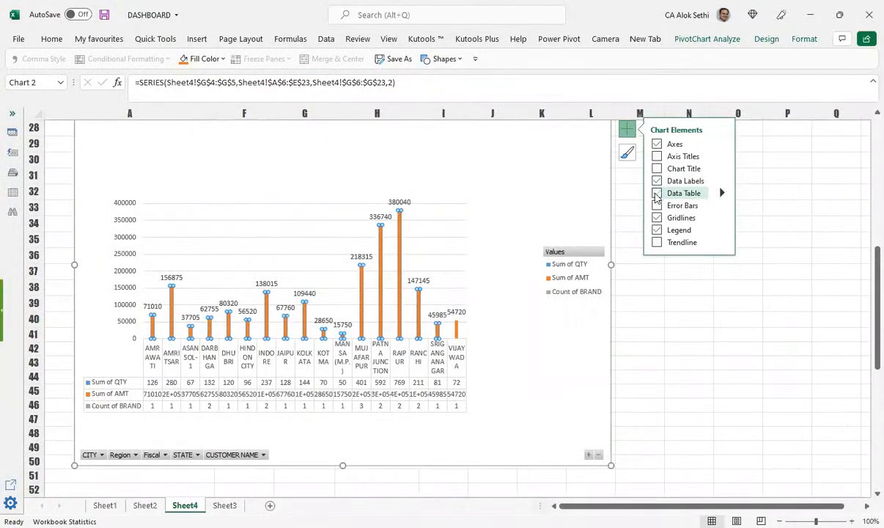
# Step: Remove the data table and add a chart title
pyautogui.click(657, 193)
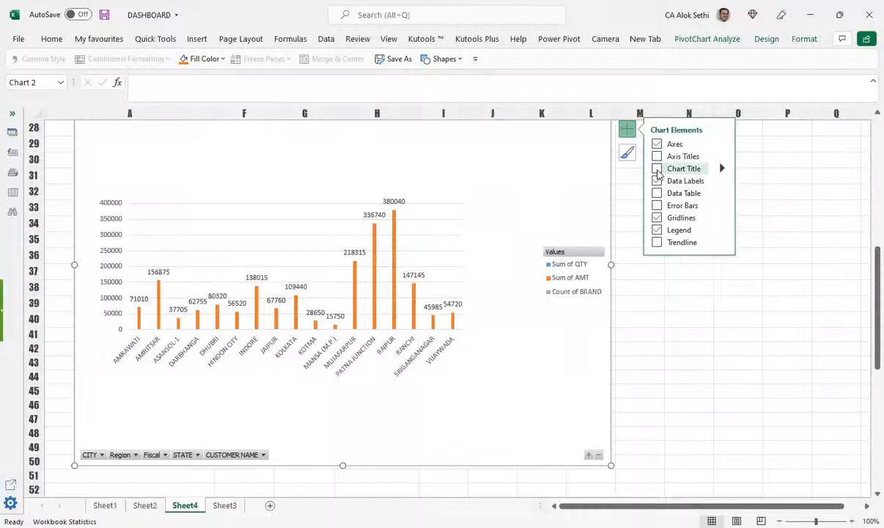
pyautogui.click(656, 169)
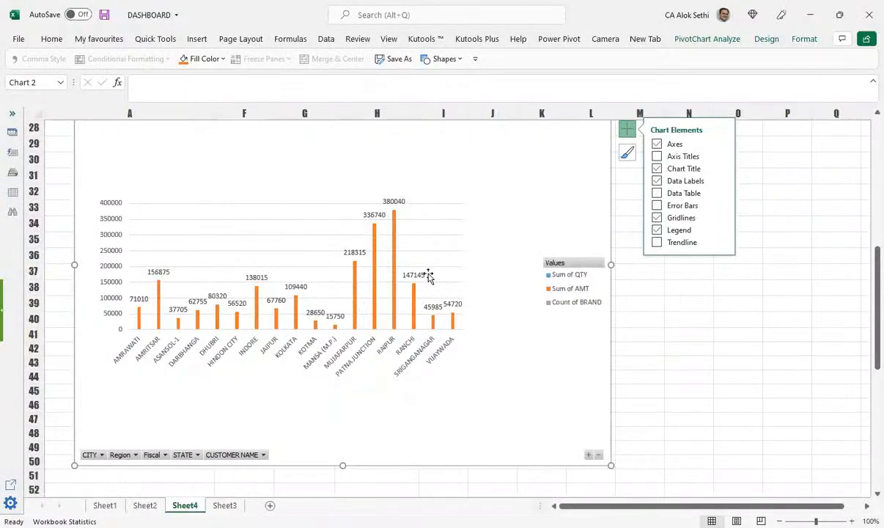
pyautogui.scroll(1, 341, 164)
# Step: Change the chart title to 'Sales Analysis' and finish editing it
pyautogui.doubleClick(337, 157)
pyautogui.hotkey('shift', 'Right')
pyautogui.hotkey('shift', 'Right')
pyautogui.hotkey('shift', 'Right')
pyautogui.hotkey('shift', 'Right')
pyautogui.hotkey('shift', 'Right')
pyautogui.write('Sales')
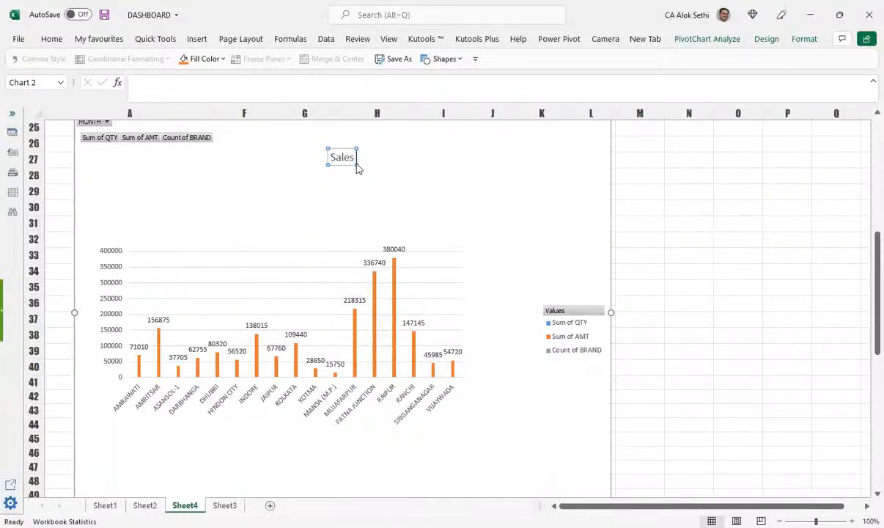
pyautogui.write(' Analy')
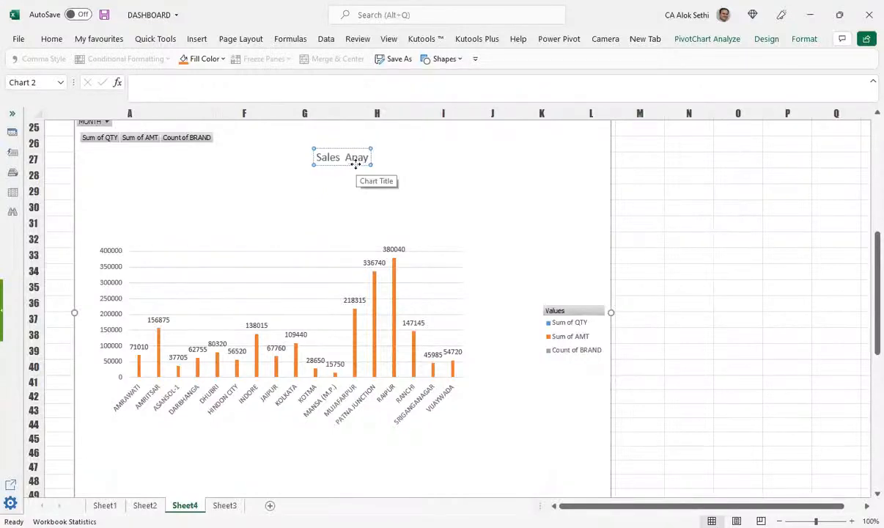
pyautogui.press('BackSpace')
pyautogui.write('lysis')
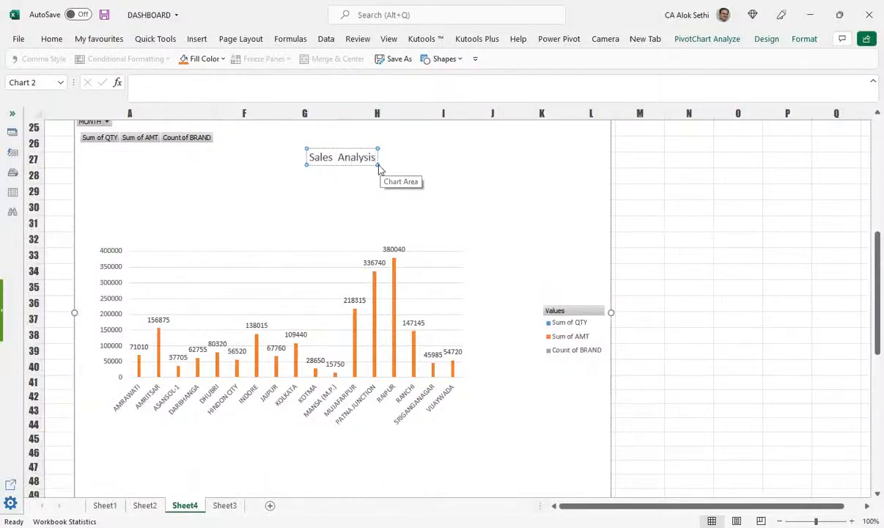
pyautogui.click(361, 187)
pyautogui.click(352, 158)
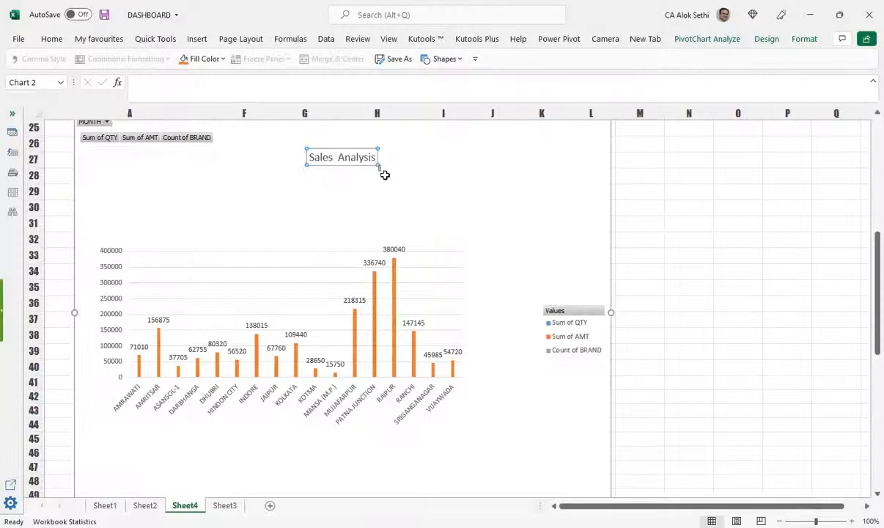
pyautogui.click(436, 198)
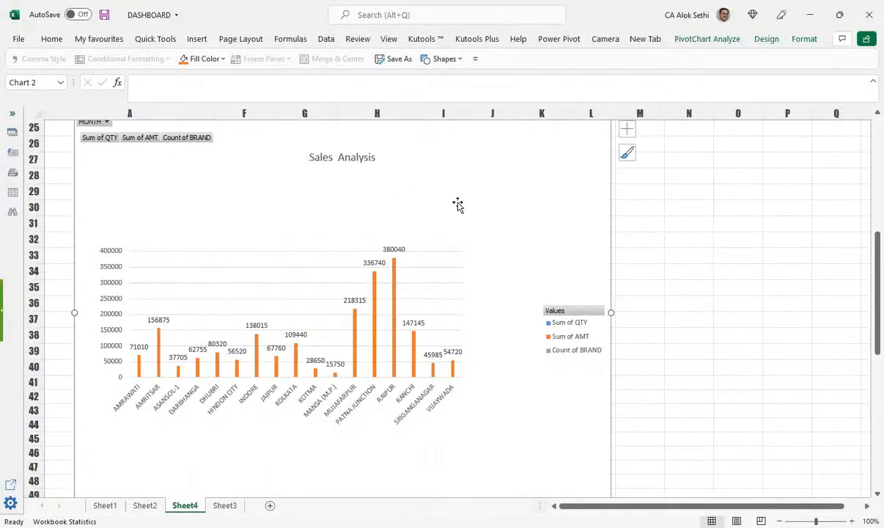
# Step: Browse the chart elements and styles, select the AMT series, and open the plot area's context menu
pyautogui.click(626, 132)
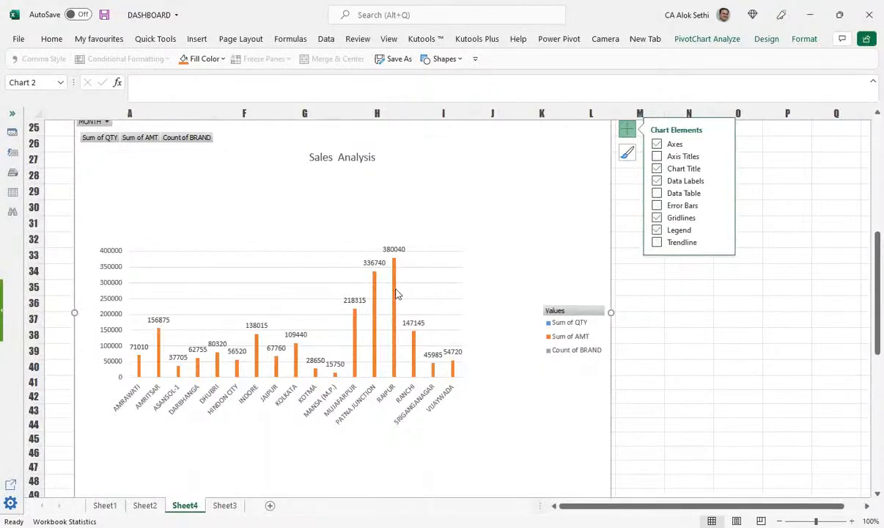
pyautogui.click(627, 152)
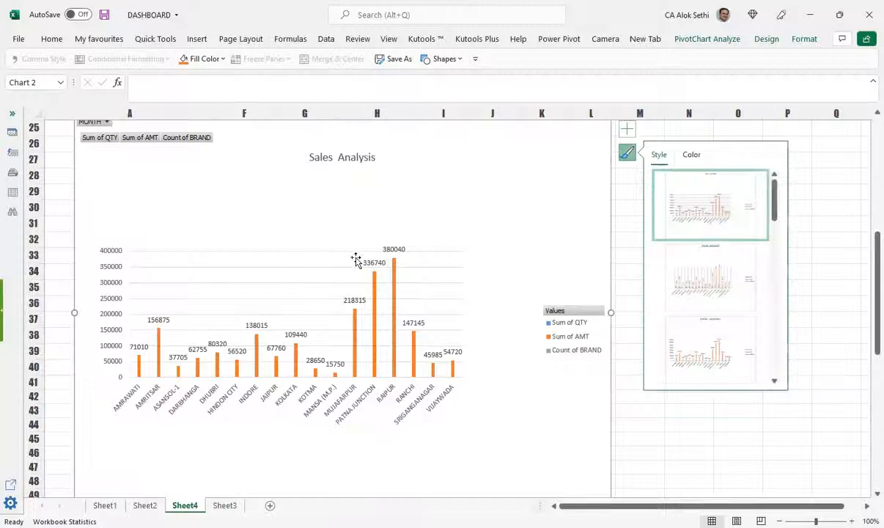
pyautogui.click(134, 370)
pyautogui.click(138, 358)
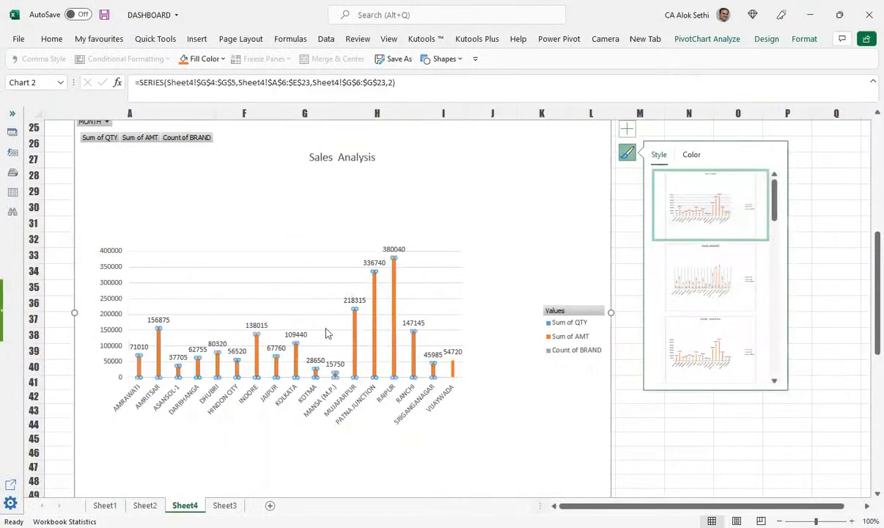
pyautogui.rightClick(407, 361)
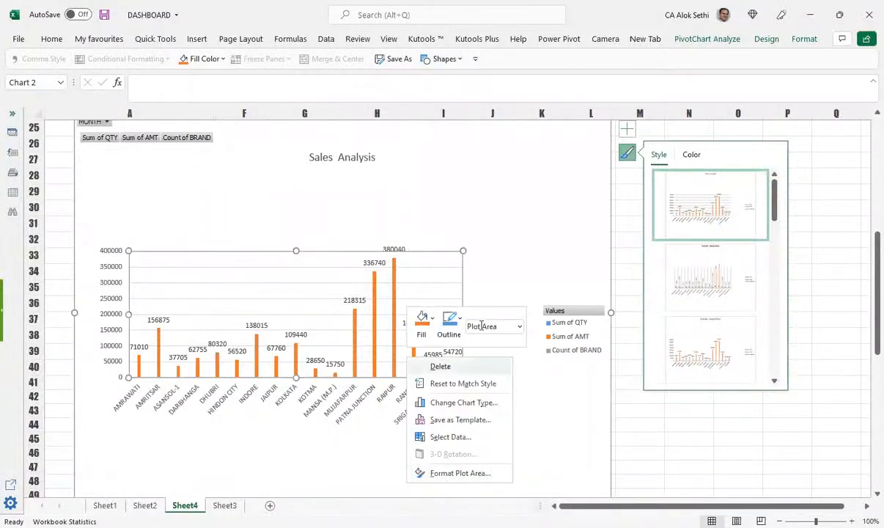
# Step: Open Format Plot Area and switch to its Effects settings
pyautogui.click(456, 466)
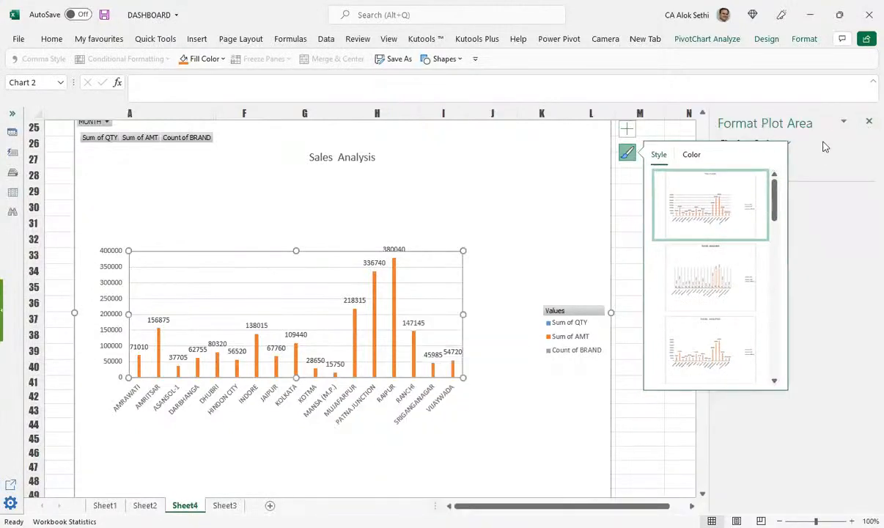
pyautogui.click(627, 152)
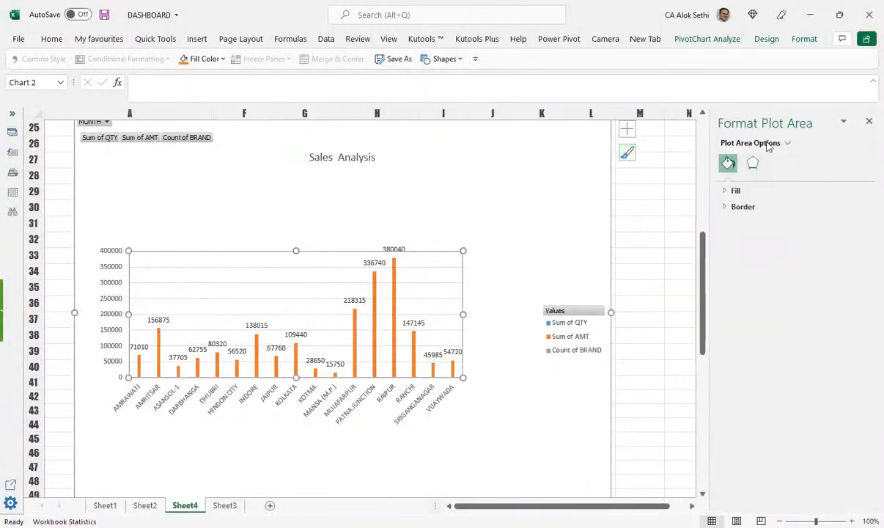
pyautogui.click(734, 191)
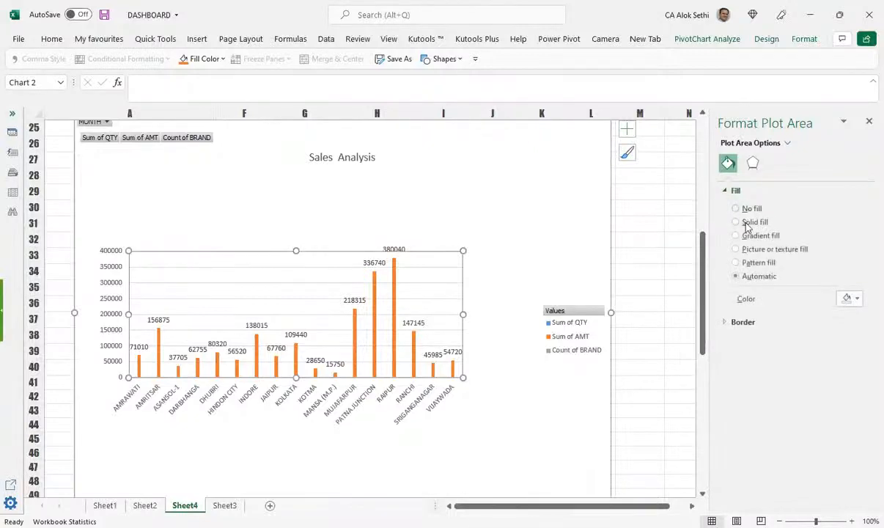
pyautogui.click(752, 164)
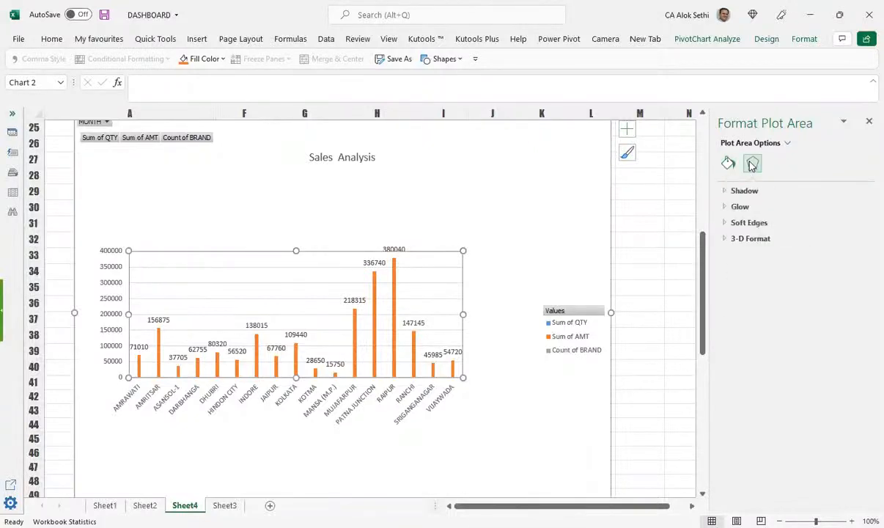
# Step: Expand 3-D Format, browse top and bottom bevels leaving them at 0 pt, and select the AMT series
pyautogui.click(737, 244)
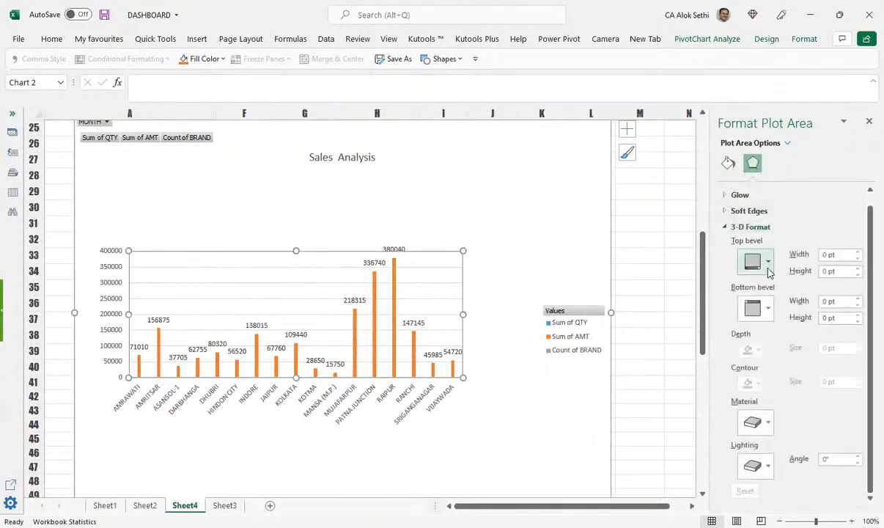
pyautogui.click(753, 264)
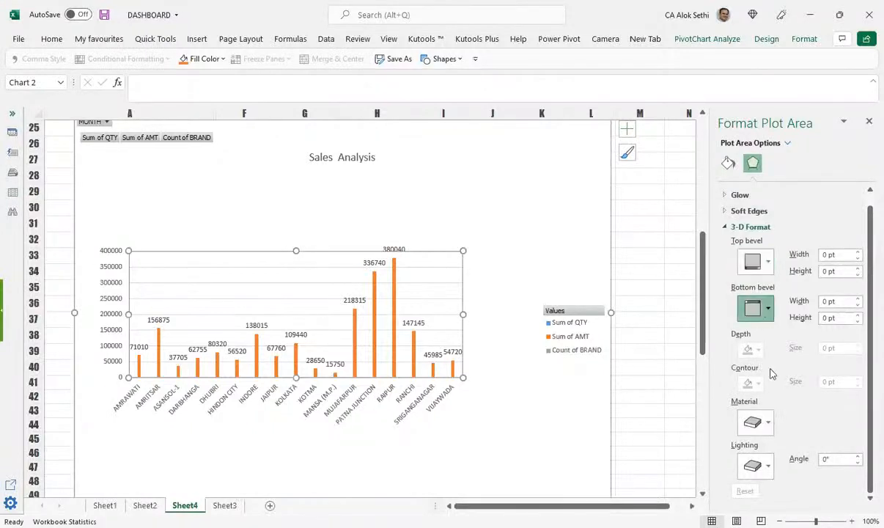
pyautogui.click(761, 308)
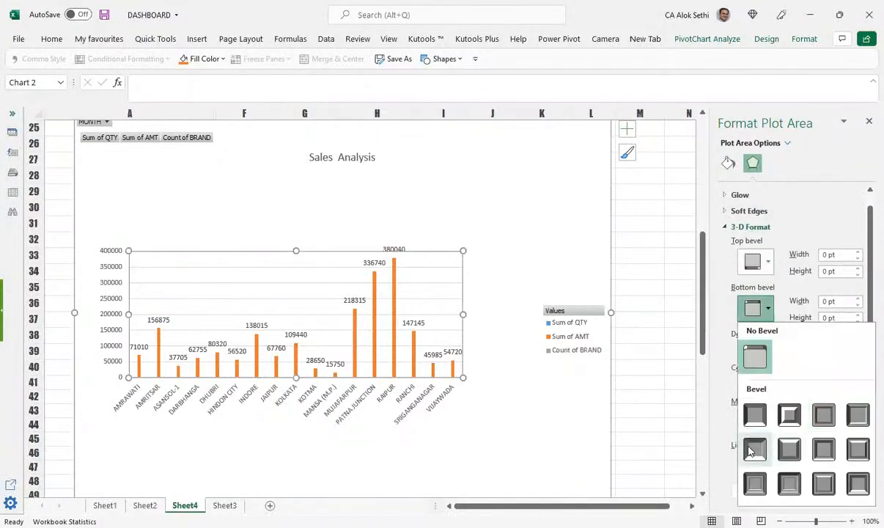
pyautogui.click(751, 450)
pyautogui.scroll(-2, 560, 346)
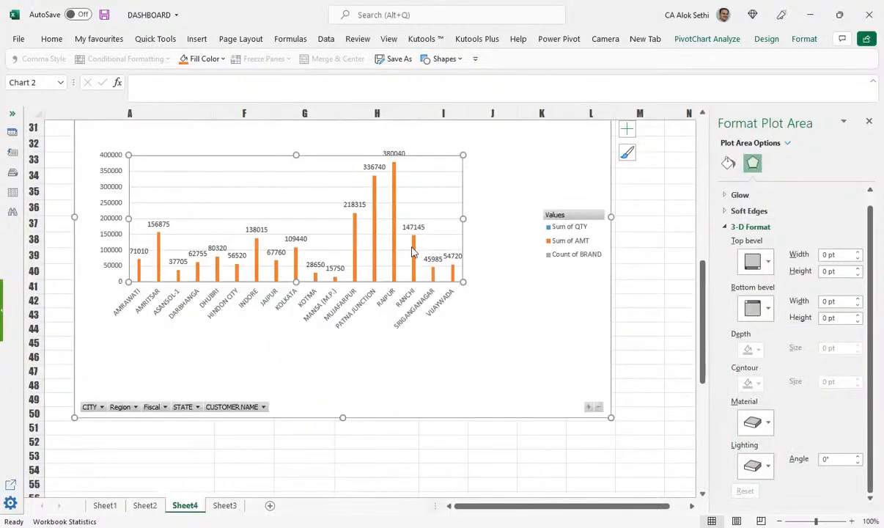
pyautogui.click(412, 249)
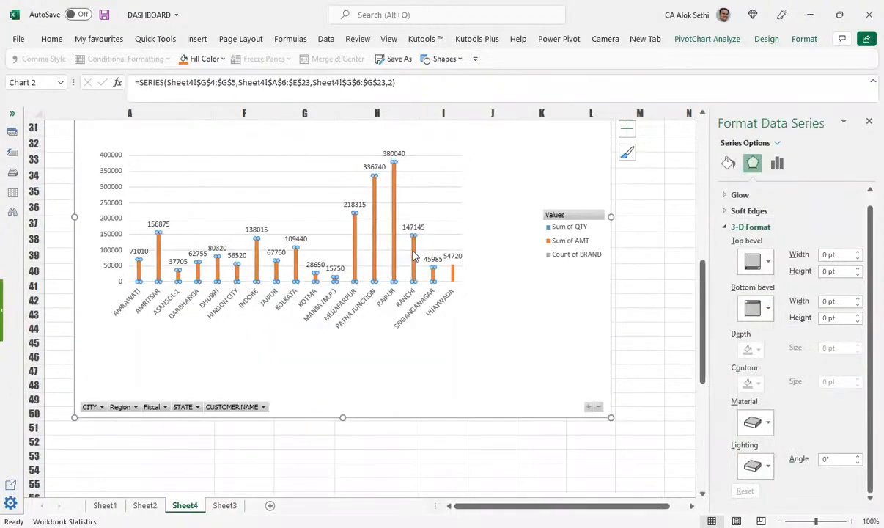
# Step: Lower the Sum of AMT series gap width to 50% and select the whole chart area
pyautogui.rightClick(414, 255)
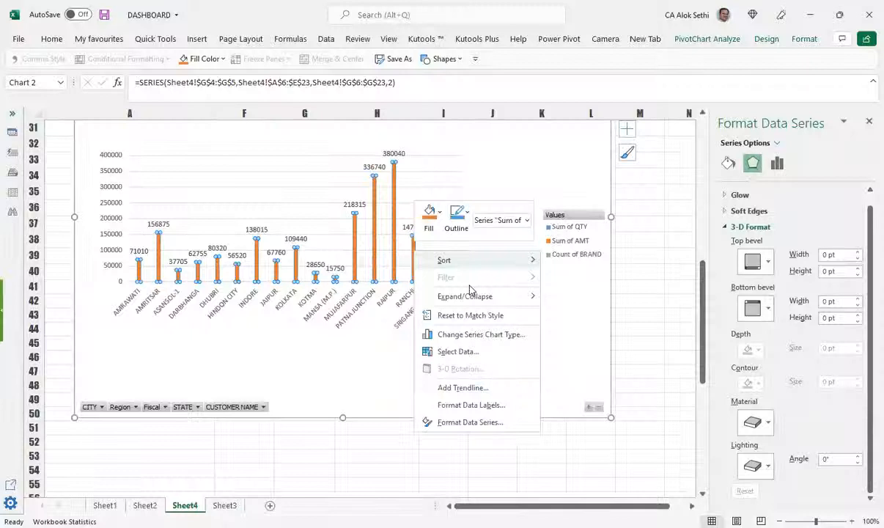
pyautogui.click(502, 423)
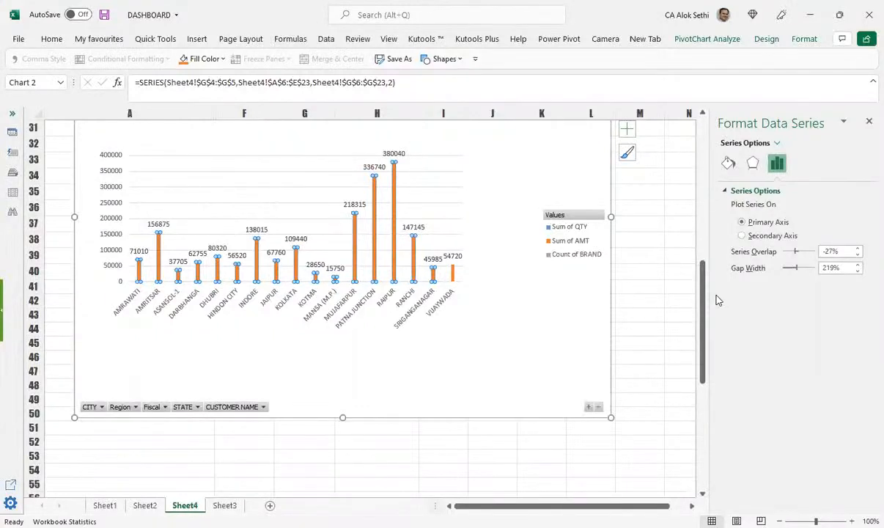
pyautogui.doubleClick(831, 268)
pyautogui.write('50%')
pyautogui.click(637, 176)
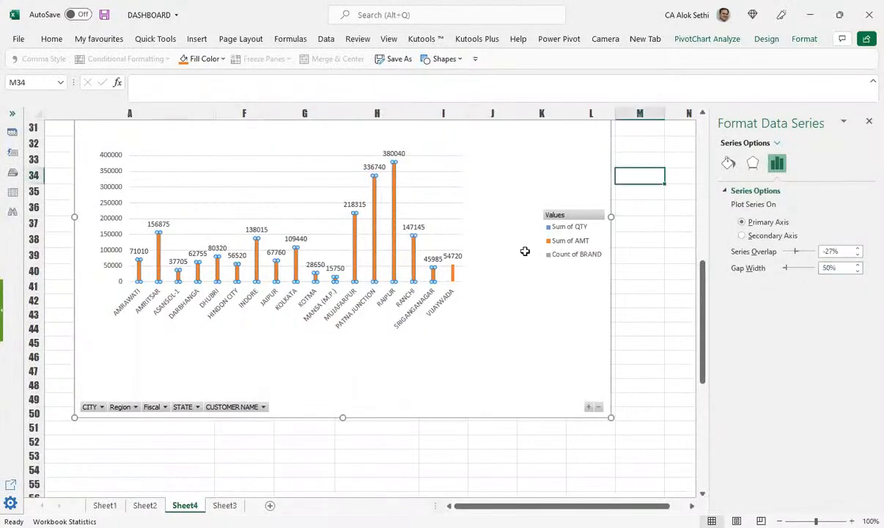
pyautogui.click(355, 254)
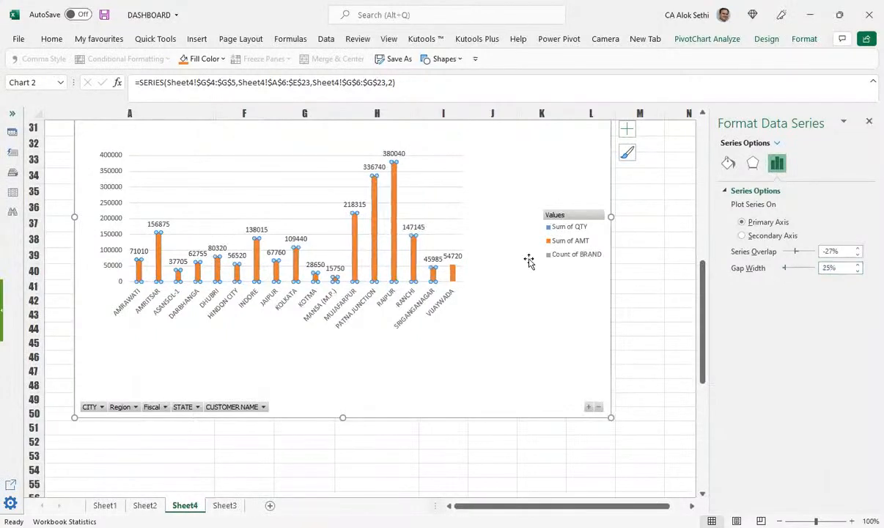
pyautogui.click(102, 251)
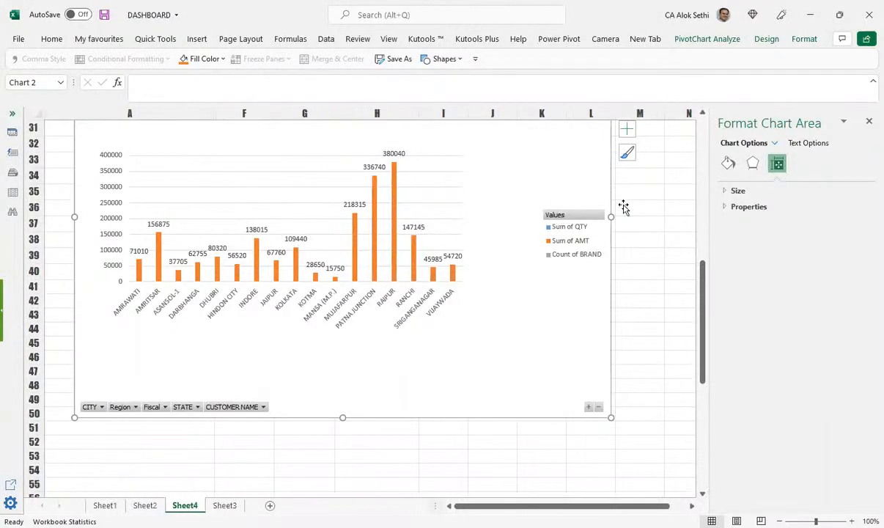
# Step: Enlarge the PivotChart to 7.51" high by 9.57" wide, scaled 110% high and 103% wide
pyautogui.click(725, 208)
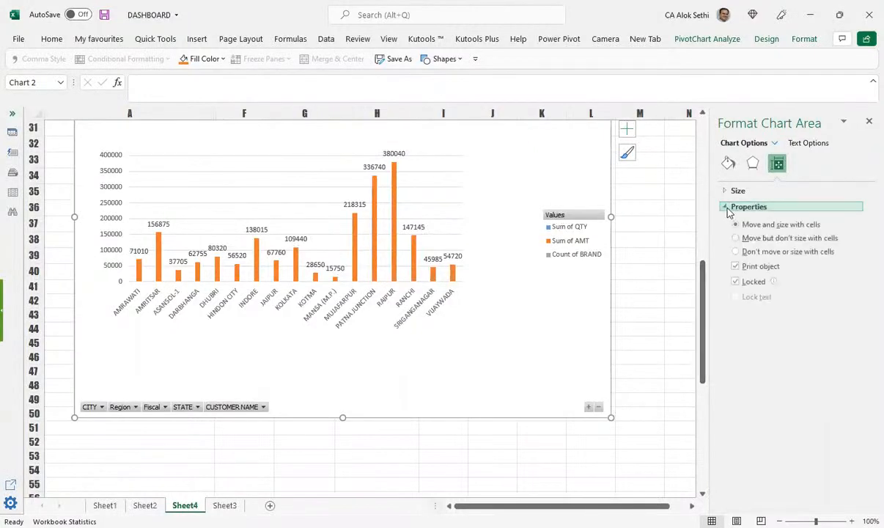
pyautogui.click(726, 191)
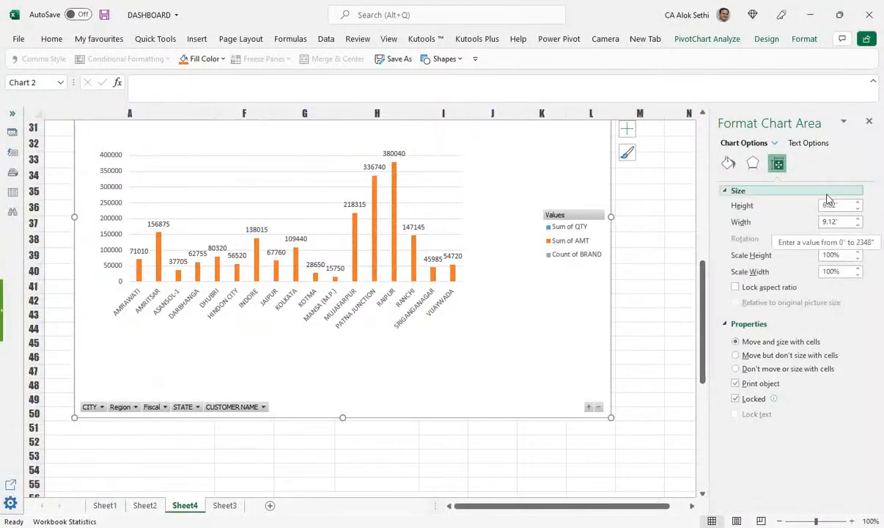
pyautogui.click(859, 204)
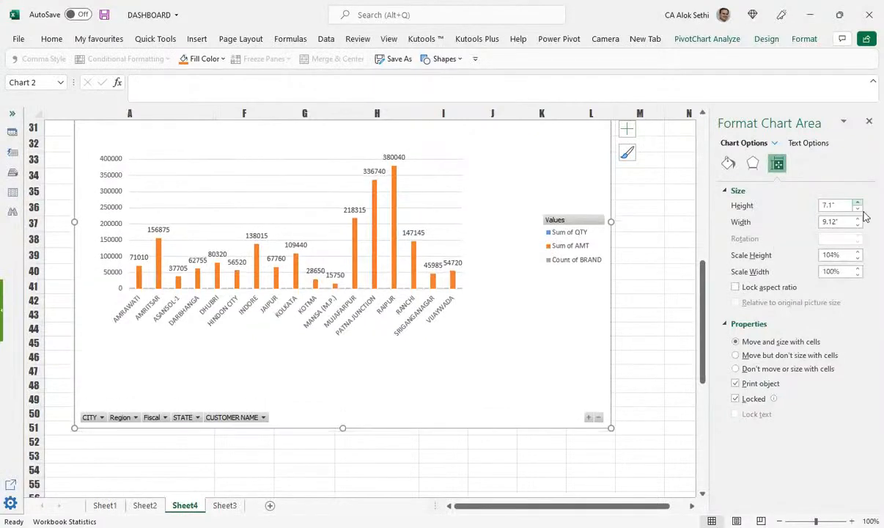
pyautogui.click(859, 204)
pyautogui.click(856, 218)
pyautogui.click(856, 219)
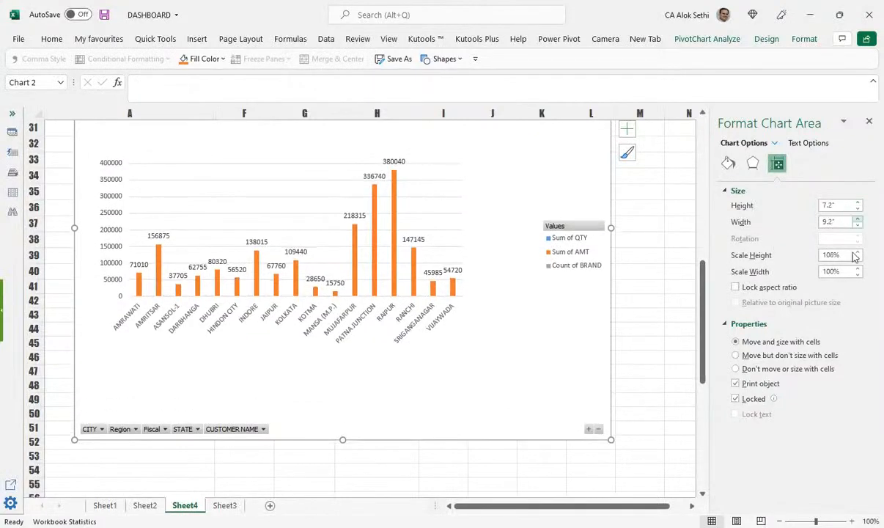
pyautogui.click(858, 253)
pyautogui.click(857, 253)
pyautogui.click(858, 252)
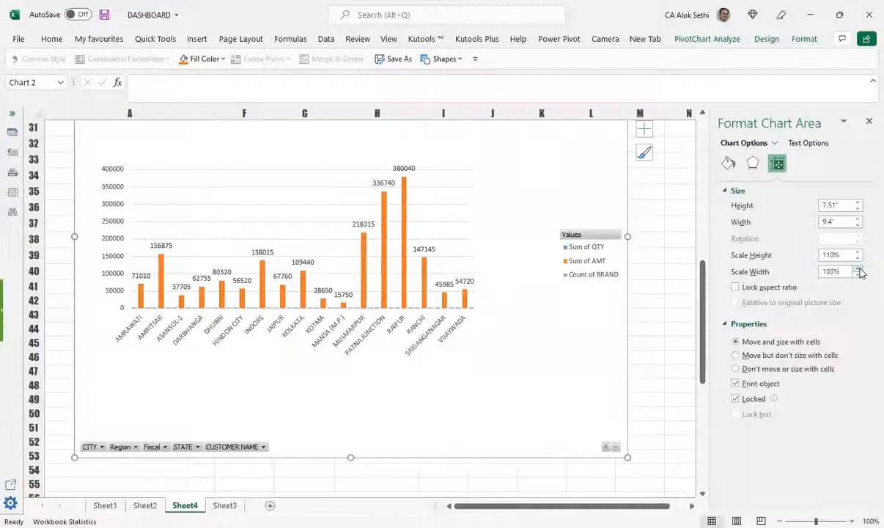
pyautogui.click(859, 272)
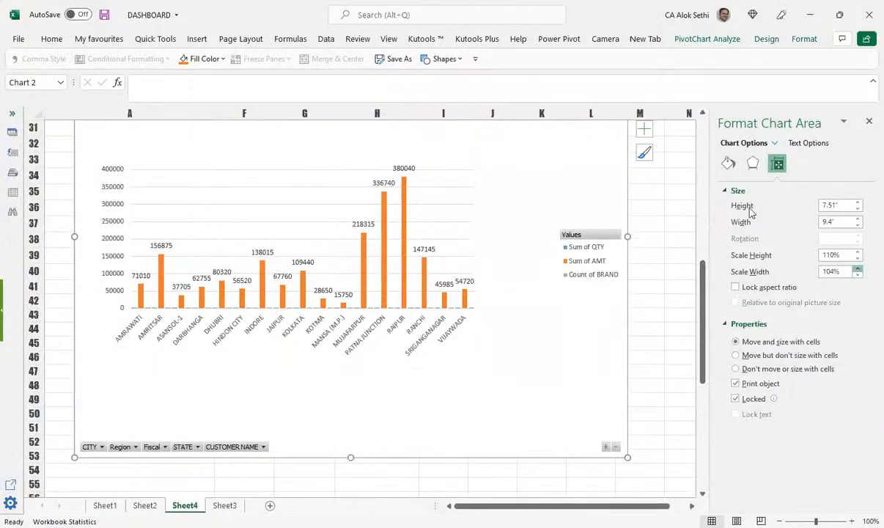
pyautogui.click(752, 163)
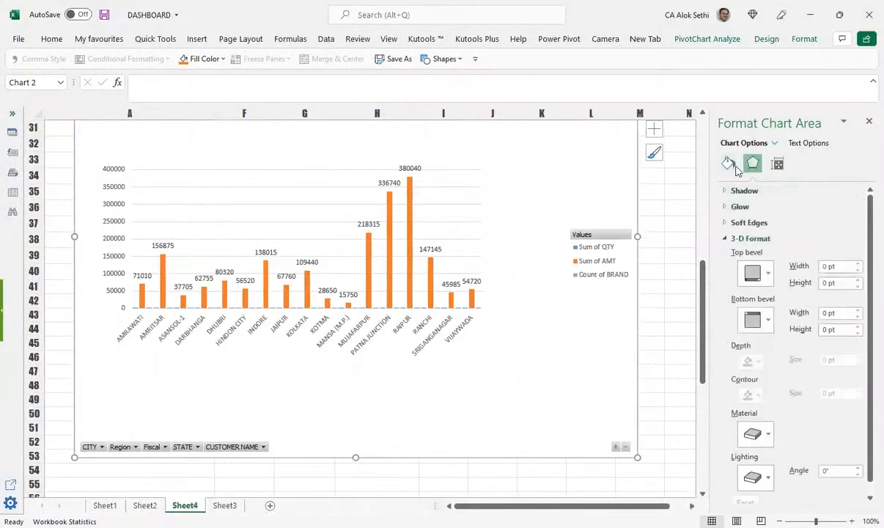
# Step: Preview the fill options, then set the chart area background to No fill
pyautogui.click(729, 163)
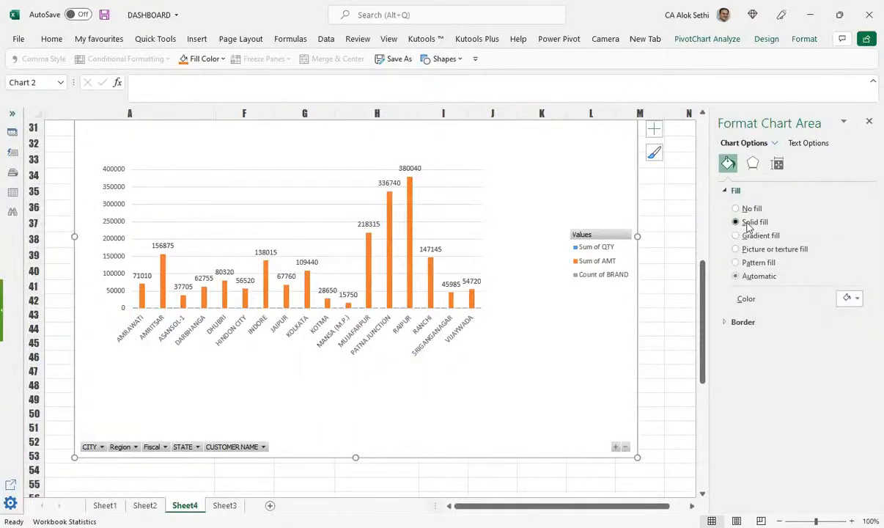
pyautogui.click(747, 226)
pyautogui.click(748, 236)
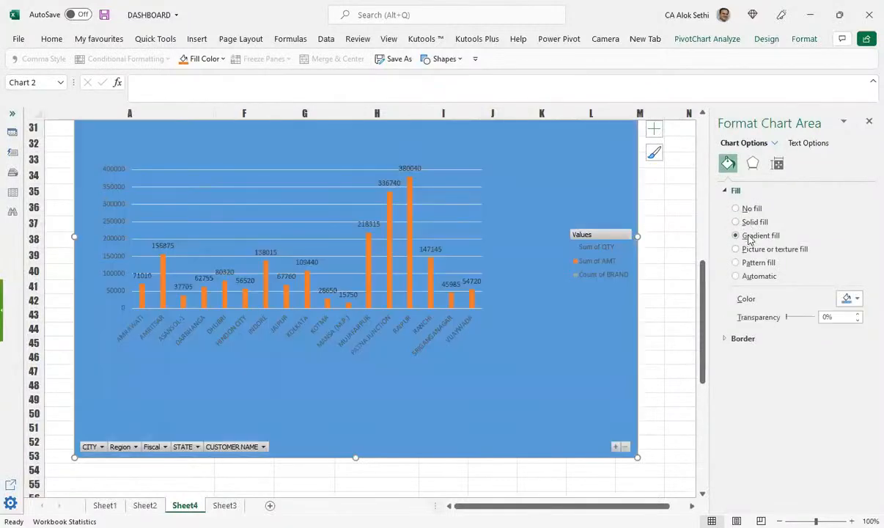
pyautogui.click(749, 250)
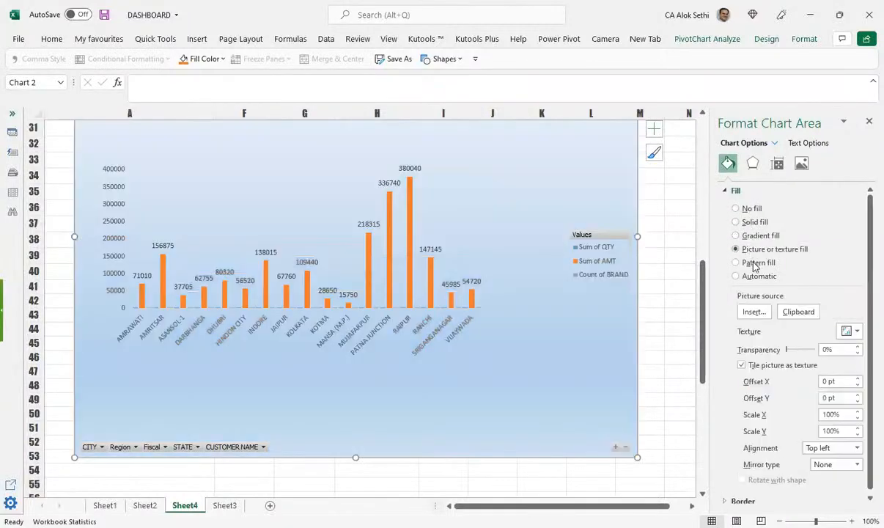
pyautogui.click(754, 264)
pyautogui.click(755, 276)
pyautogui.click(737, 209)
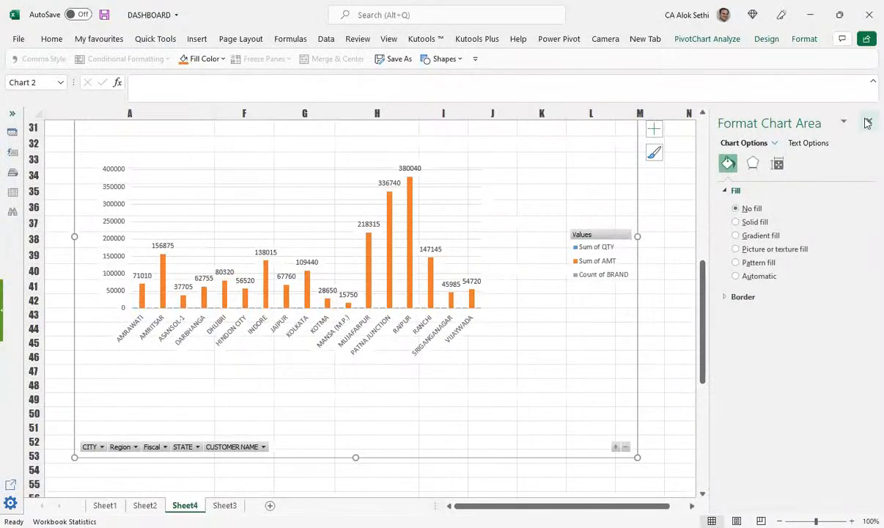
# Step: Close the Format Chart Area pane so the chart fills the view
pyautogui.click(813, 143)
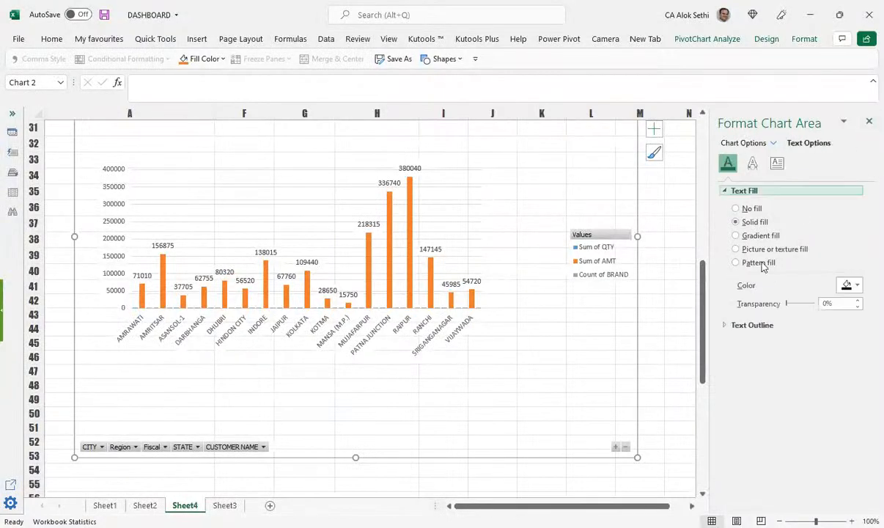
pyautogui.click(868, 122)
pyautogui.scroll(1, 299, 303)
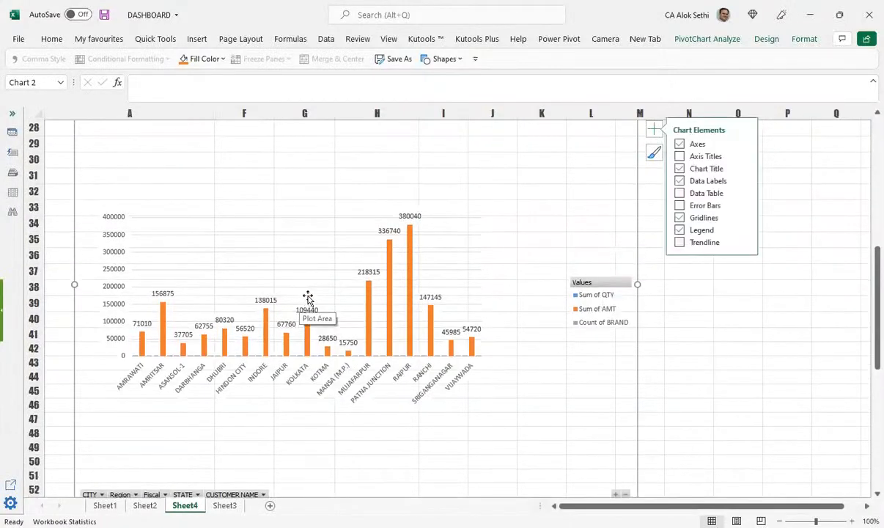
pyautogui.scroll(-2, 196, 253)
pyautogui.click(163, 235)
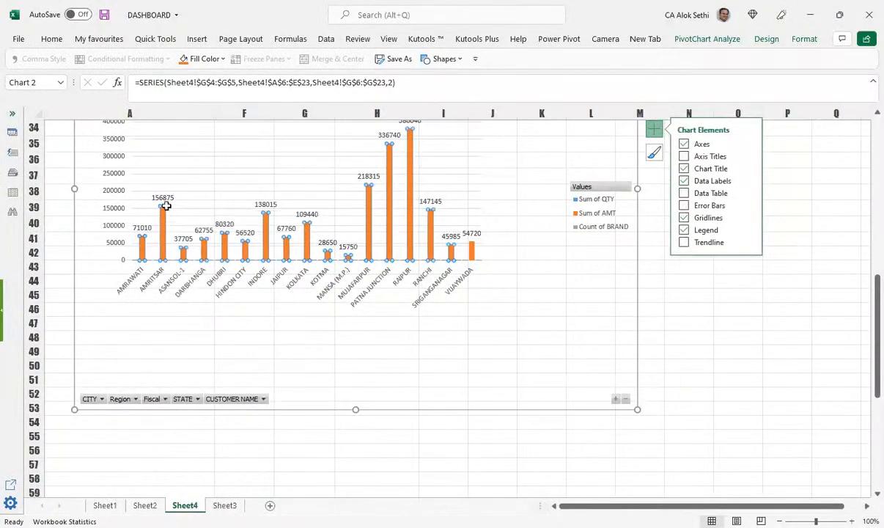
pyautogui.click(405, 218)
pyautogui.scroll(2, 404, 218)
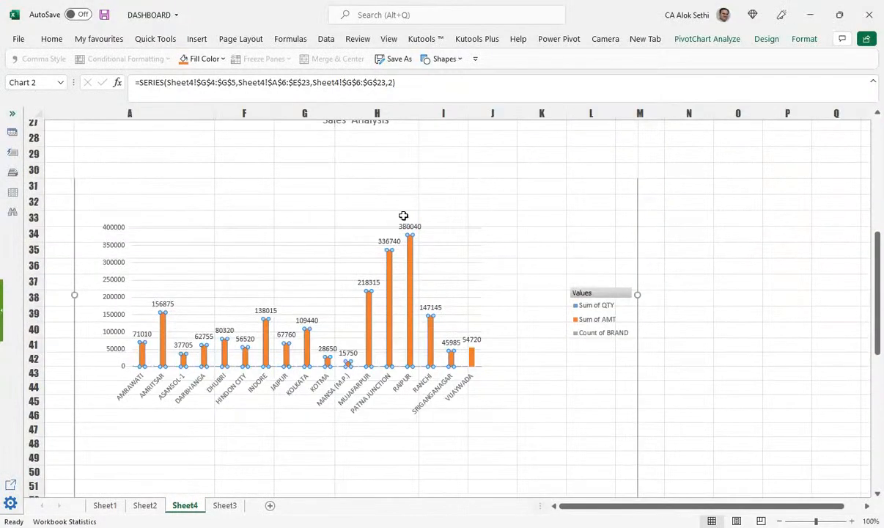
pyautogui.scroll(3, 372, 195)
pyautogui.scroll(-1, 446, 212)
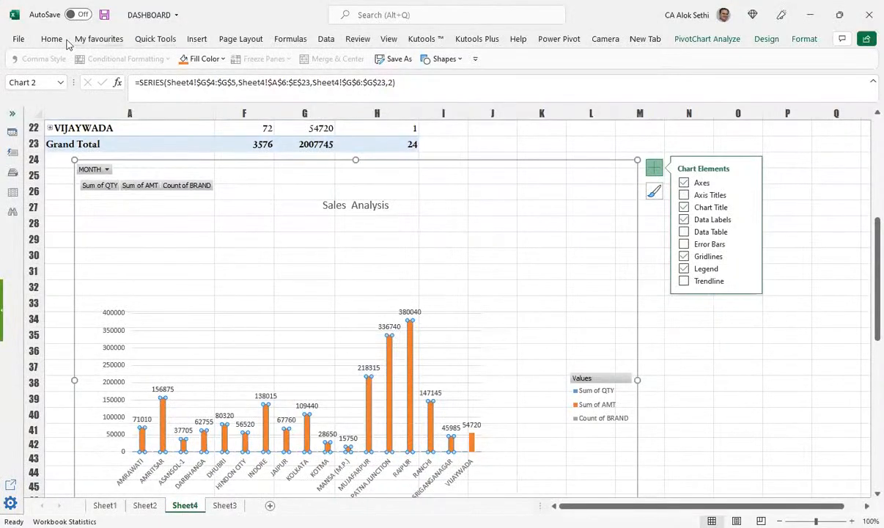
# Step: Choose the Isosceles Triangle from the Insert > Shapes gallery
pyautogui.click(197, 40)
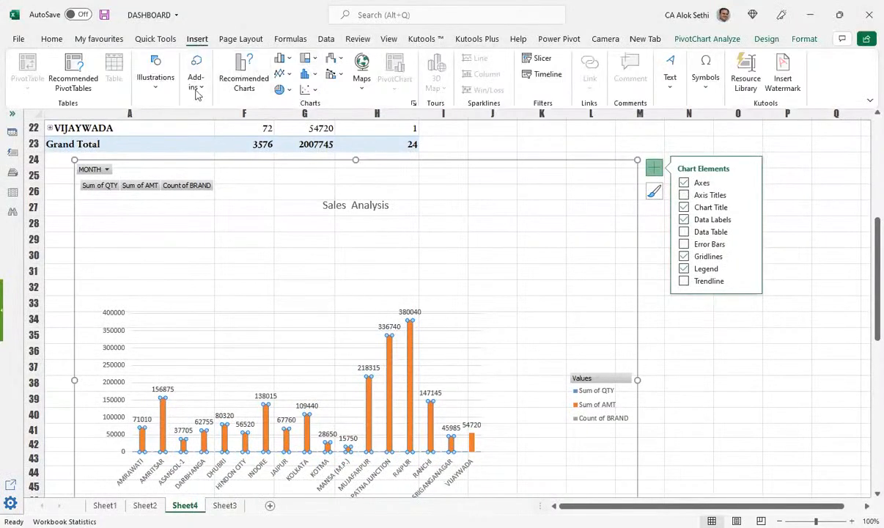
pyautogui.click(150, 90)
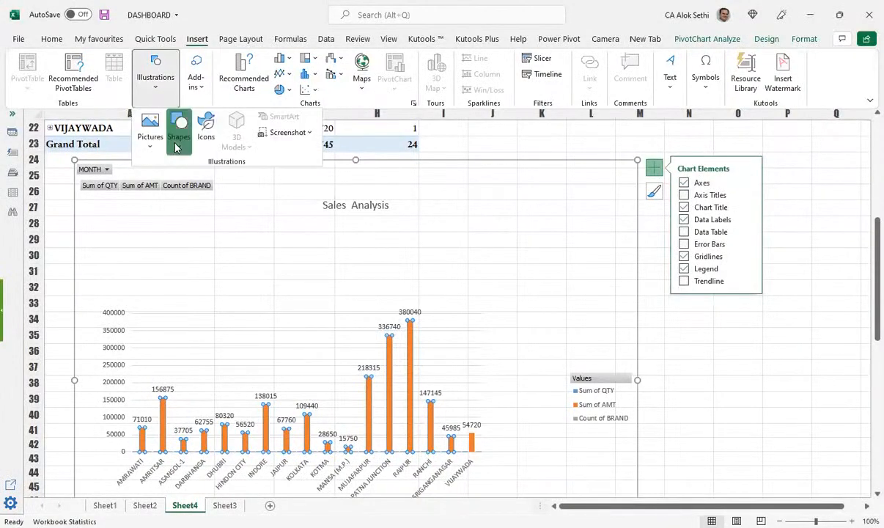
pyautogui.click(177, 140)
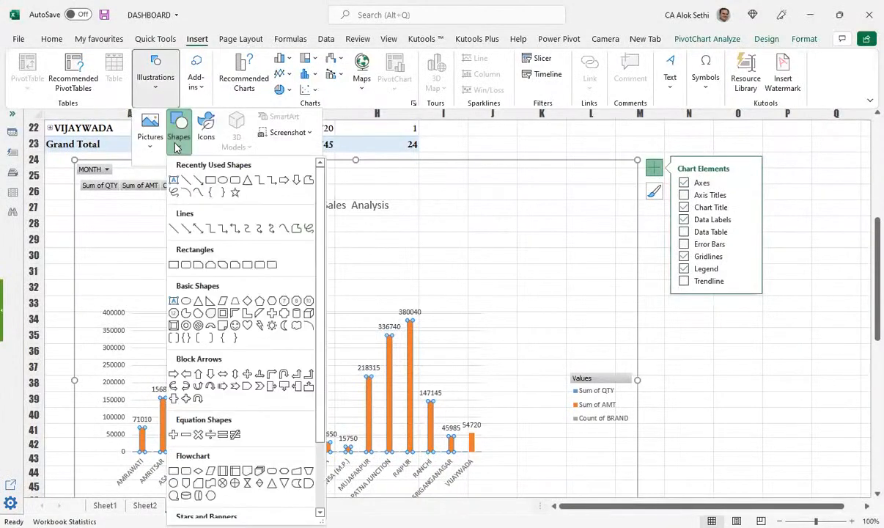
pyautogui.click(248, 180)
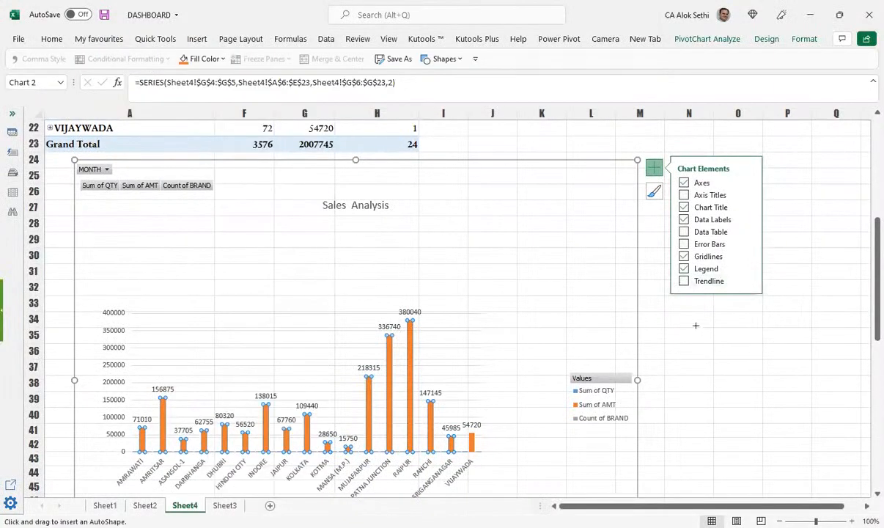
# Step: Draw a small isosceles triangle and position it just right of the PivotChart
pyautogui.moveTo(693, 324); pyautogui.dragTo(718, 352)
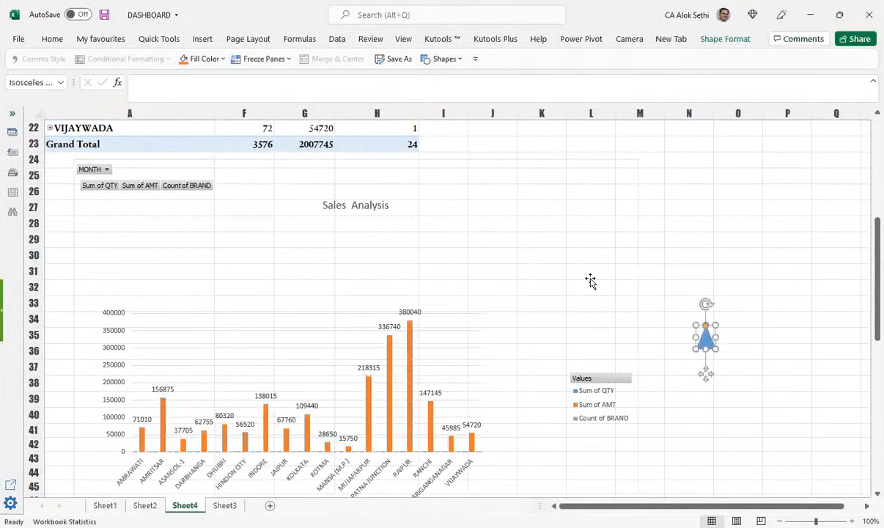
pyautogui.moveTo(717, 349); pyautogui.dragTo(707, 344)
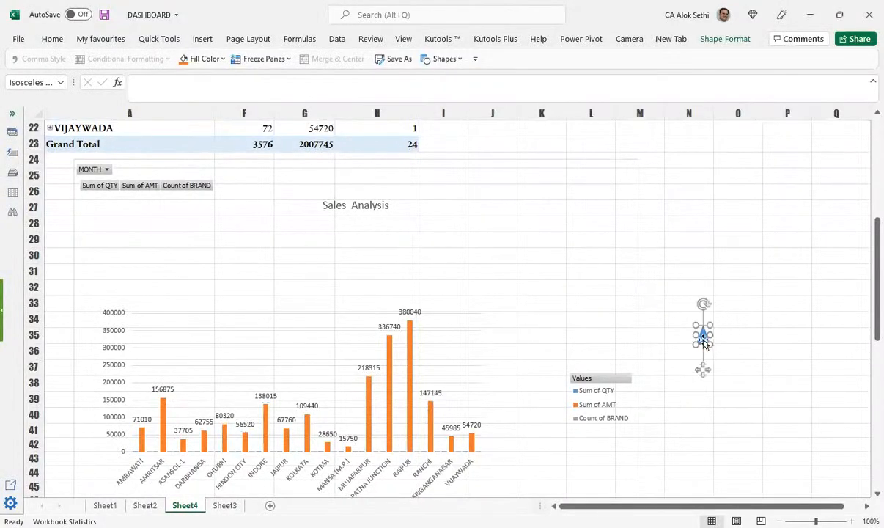
pyautogui.moveTo(253, 423); pyautogui.dragTo(662, 318)
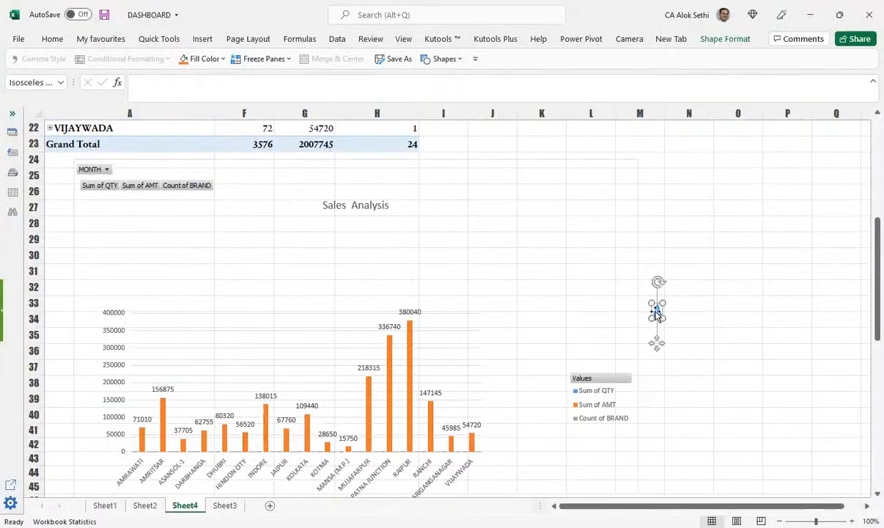
pyautogui.scroll(-1, 735, 341)
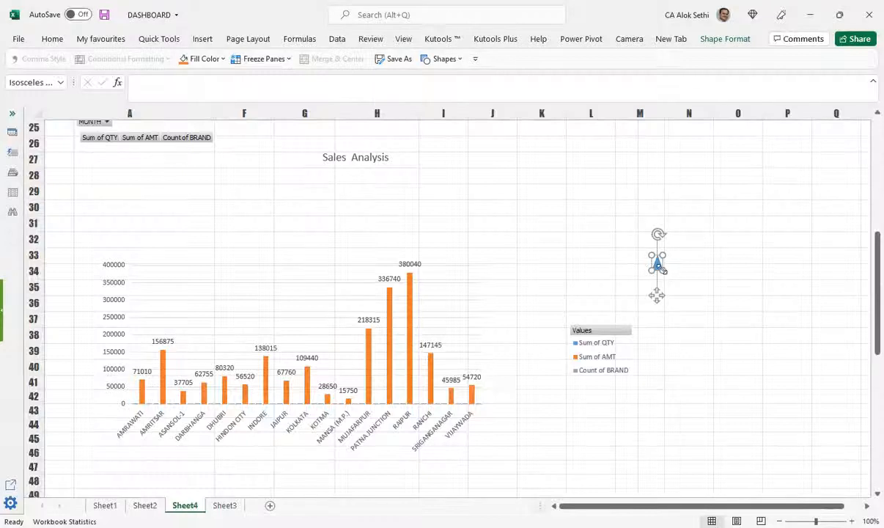
pyautogui.moveTo(656, 259); pyautogui.dragTo(653, 270)
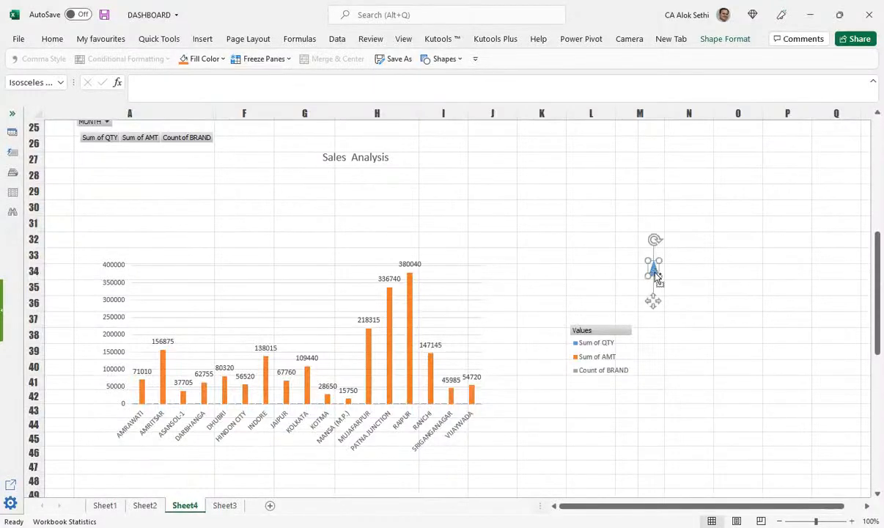
# Step: Paste the triangle onto the Sum of AMT series so its columns become blue triangles
pyautogui.click(142, 396)
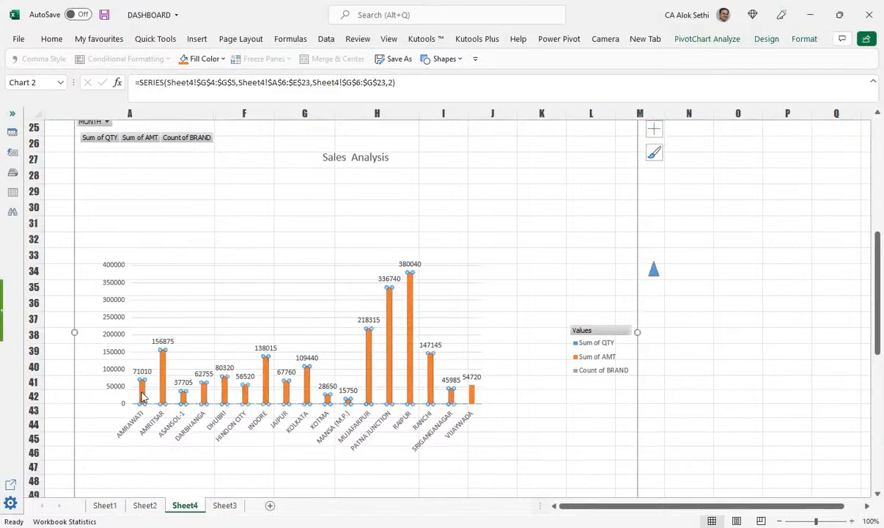
pyautogui.moveTo(143, 394)
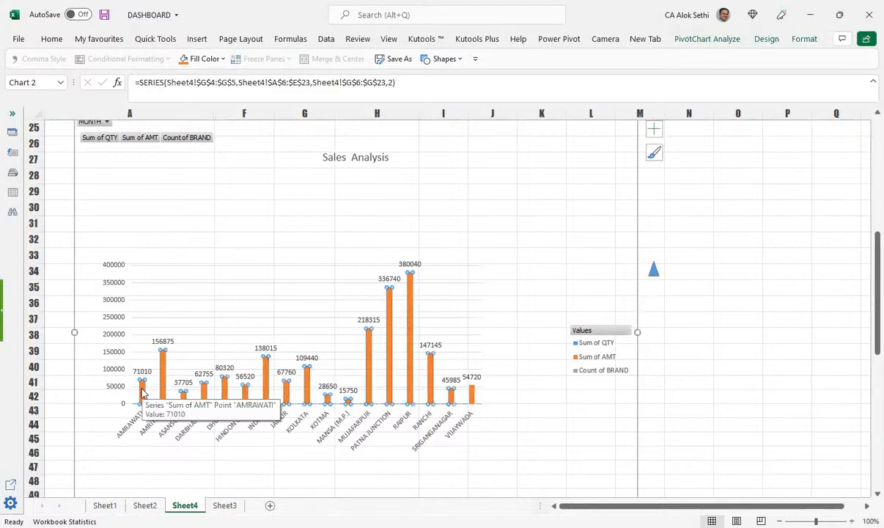
pyautogui.hotkey('ctrl', 'v')
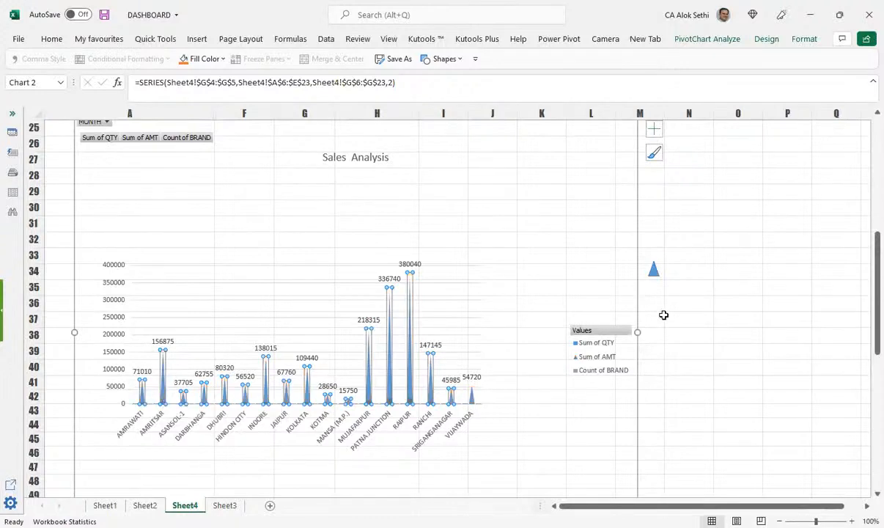
pyautogui.scroll(1, 667, 321)
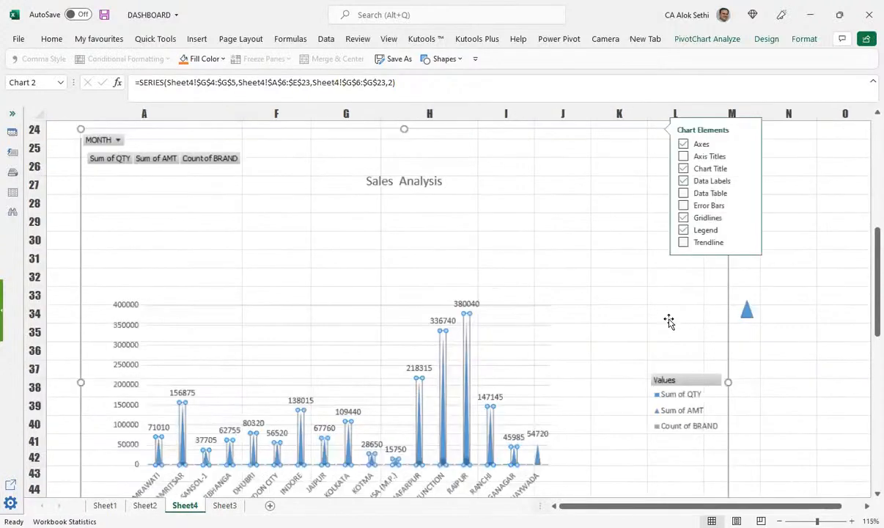
pyautogui.scroll(-3, 578, 334)
pyautogui.click(537, 241)
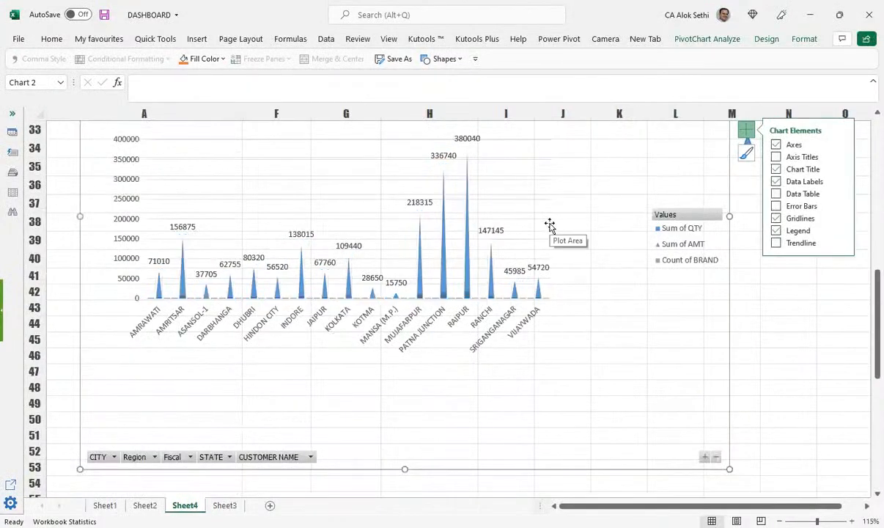
pyautogui.click(468, 283)
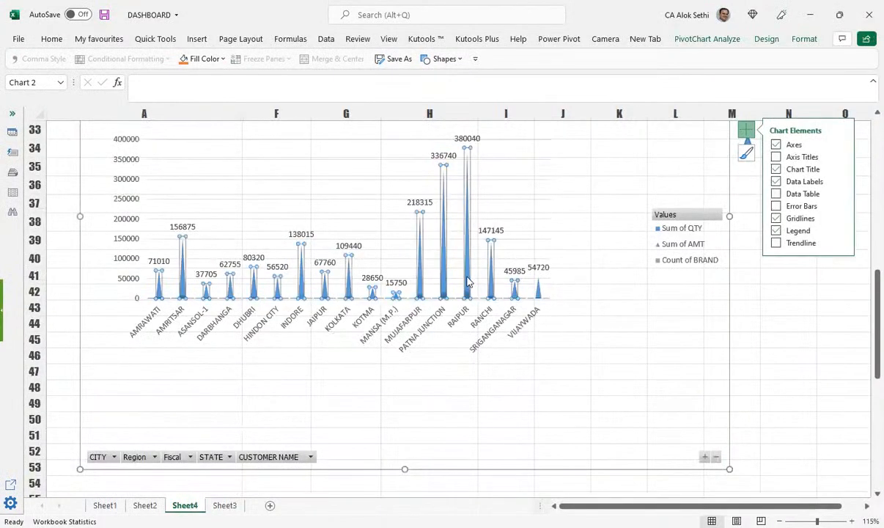
pyautogui.scroll(1, 469, 283)
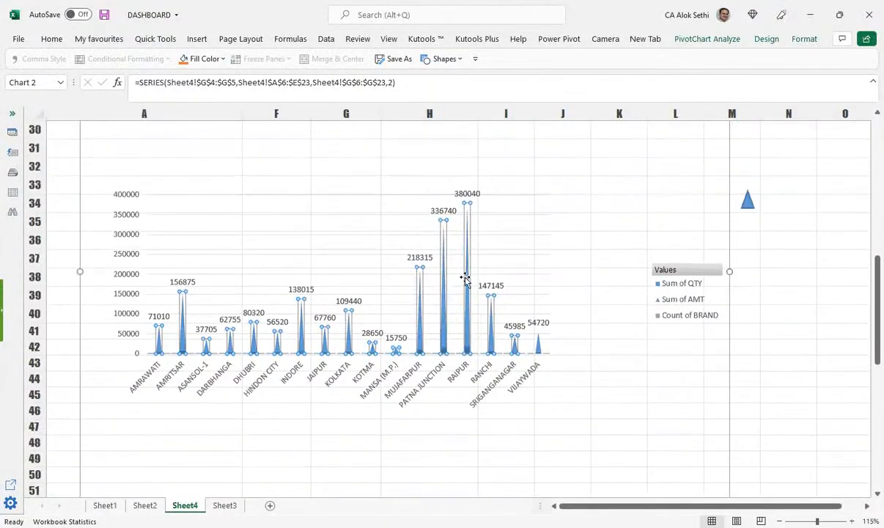
pyautogui.scroll(-1, 190, 229)
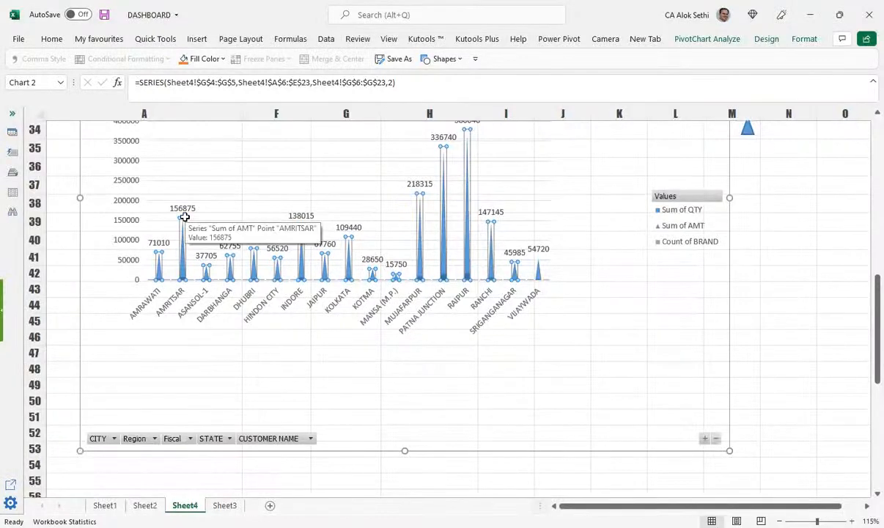
# Step: Exclude Andhra Pradesh, Assam, Bihar, Chhatisgarh, Jharkhand and Madhya Pradesh in the STATE filter
pyautogui.click(212, 440)
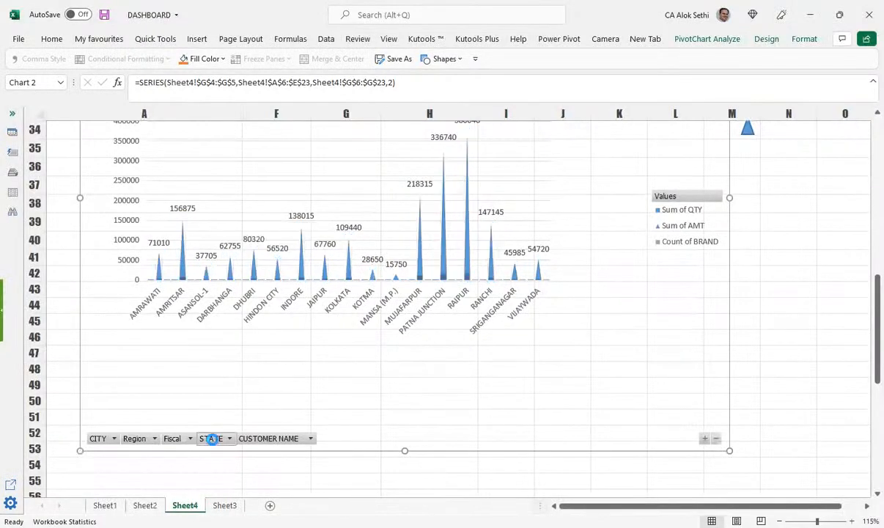
pyautogui.click(85, 321)
pyautogui.click(86, 332)
pyautogui.click(86, 342)
pyautogui.click(85, 353)
pyautogui.click(85, 365)
pyautogui.click(85, 375)
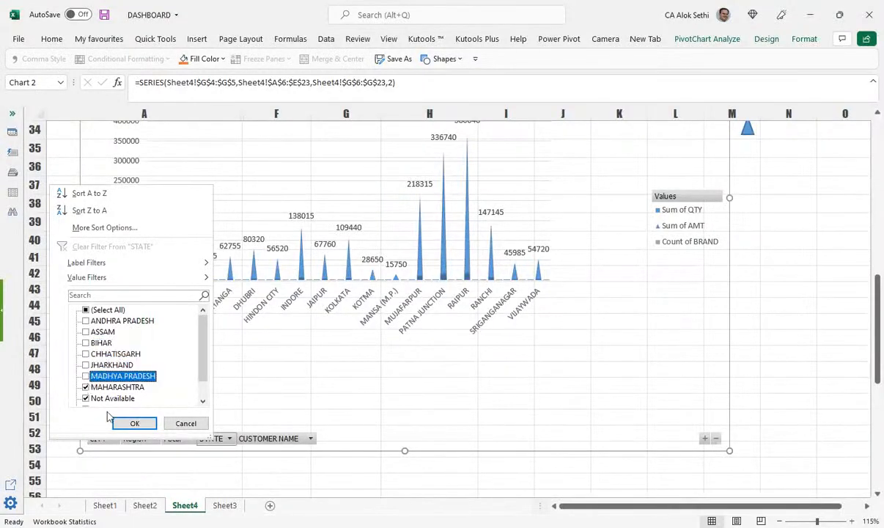
pyautogui.click(133, 425)
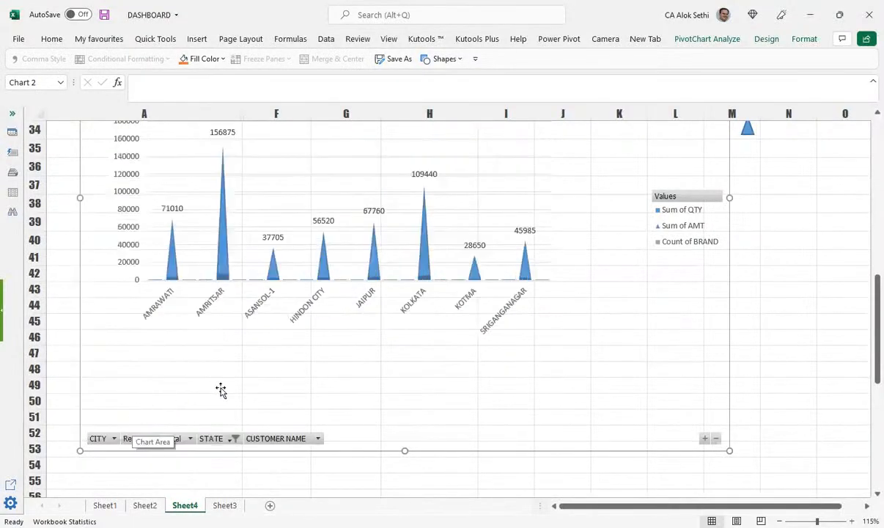
pyautogui.scroll(1, 221, 389)
pyautogui.scroll(2, 223, 392)
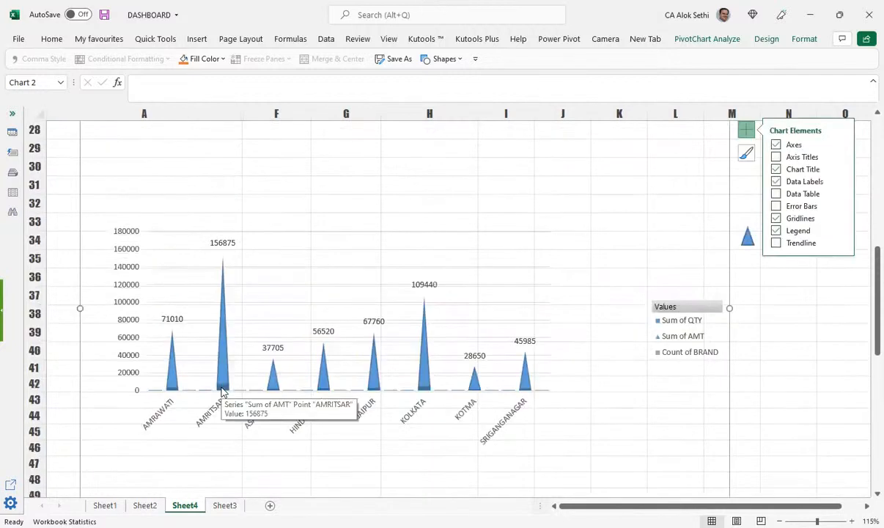
pyautogui.scroll(-2, 174, 443)
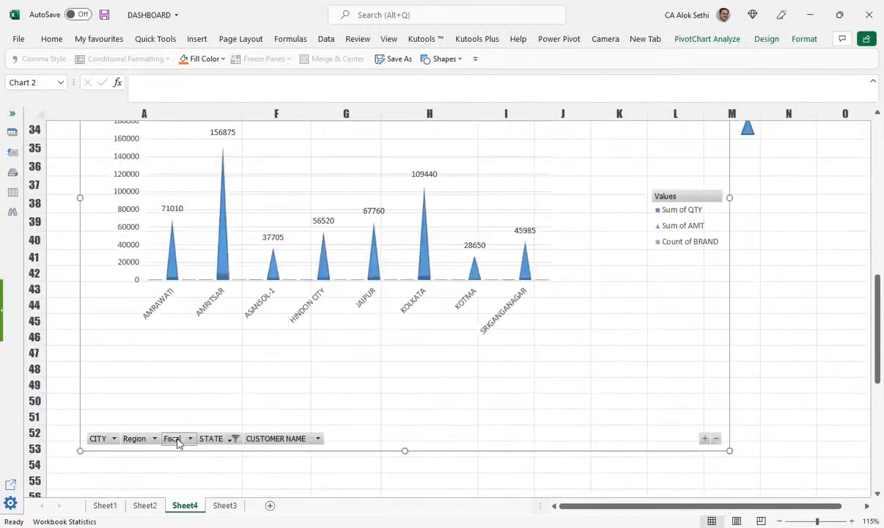
# Step: Exclude the South region, leaving only ASANSOL-1, KOLKATA and KOTMA
pyautogui.click(139, 438)
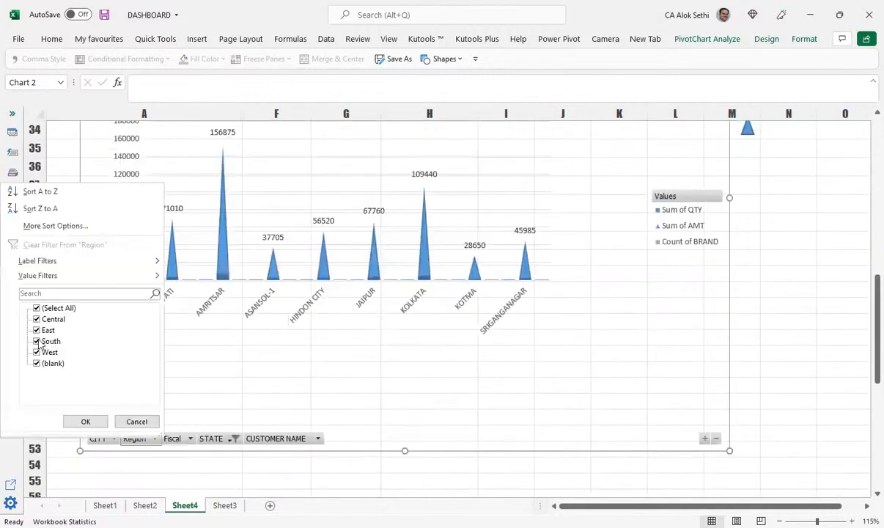
pyautogui.click(37, 341)
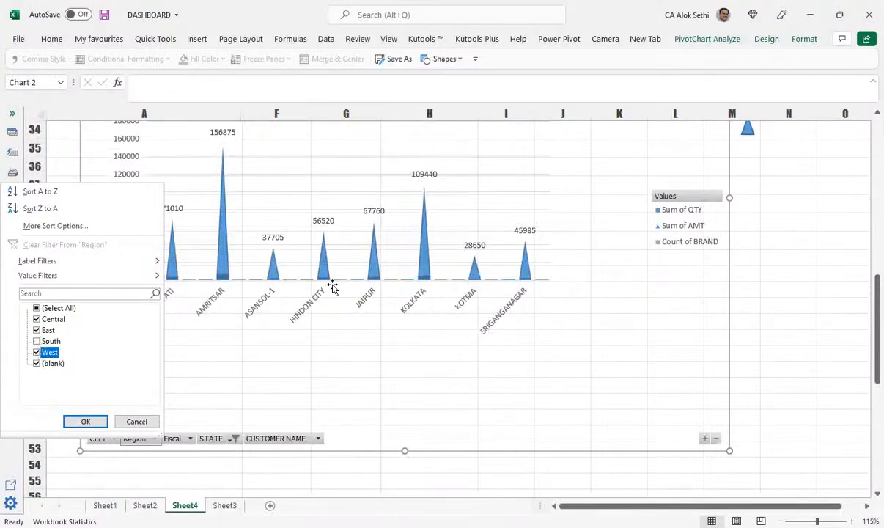
pyautogui.press('Return')
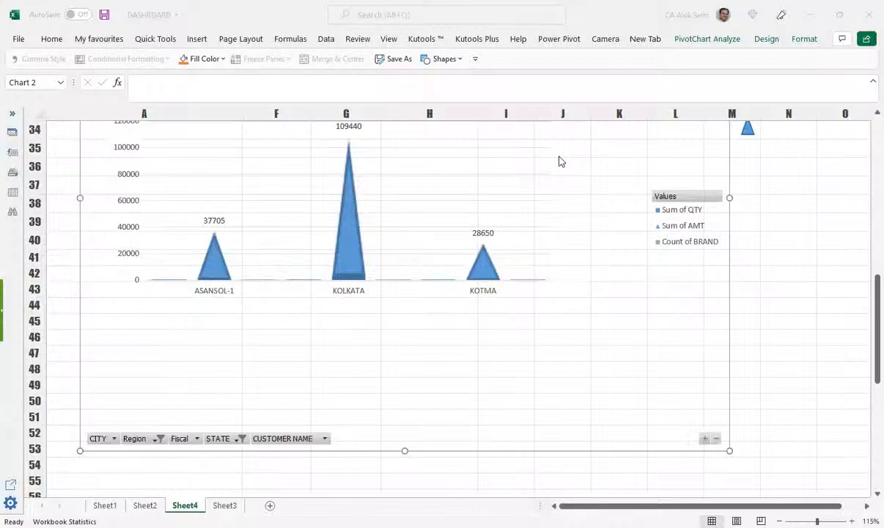
pyautogui.scroll(2, 436, 223)
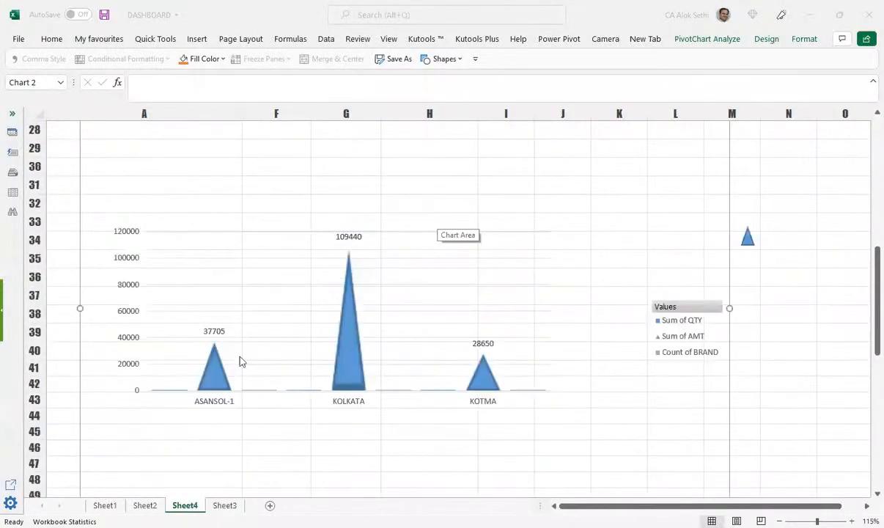
# Step: Choose the block arrow shape from the Insert > Shapes gallery
pyautogui.click(215, 367)
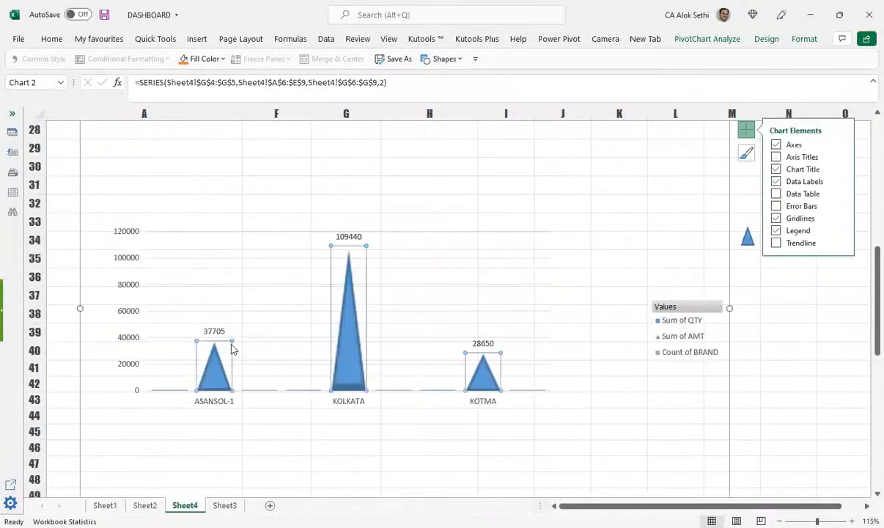
pyautogui.scroll(1, 286, 226)
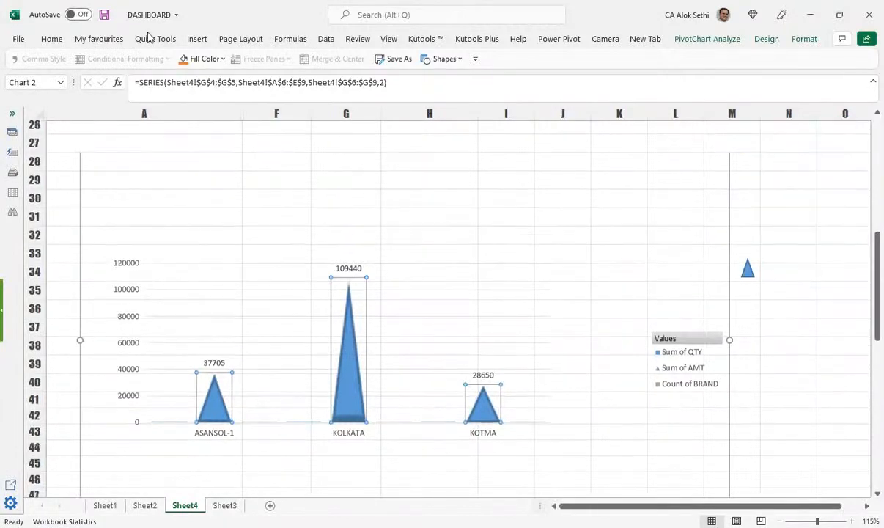
pyautogui.scroll(1, 202, 41)
pyautogui.click(197, 39)
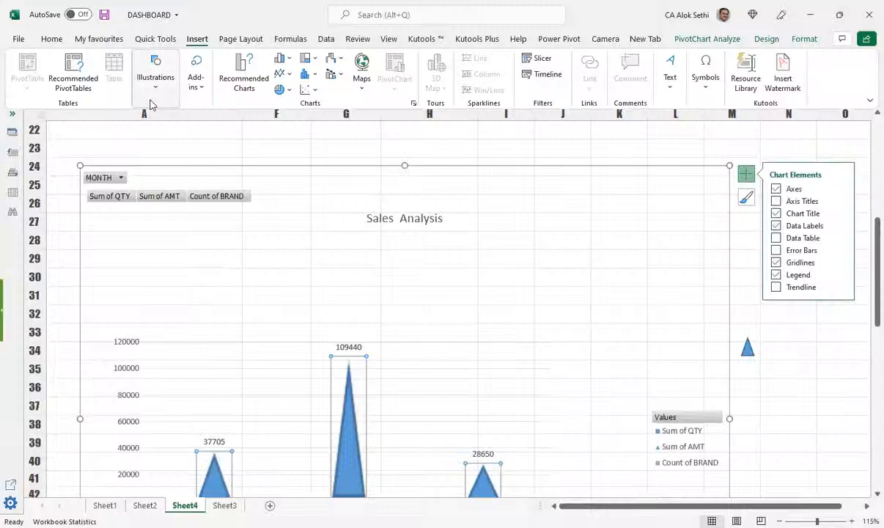
pyautogui.click(155, 88)
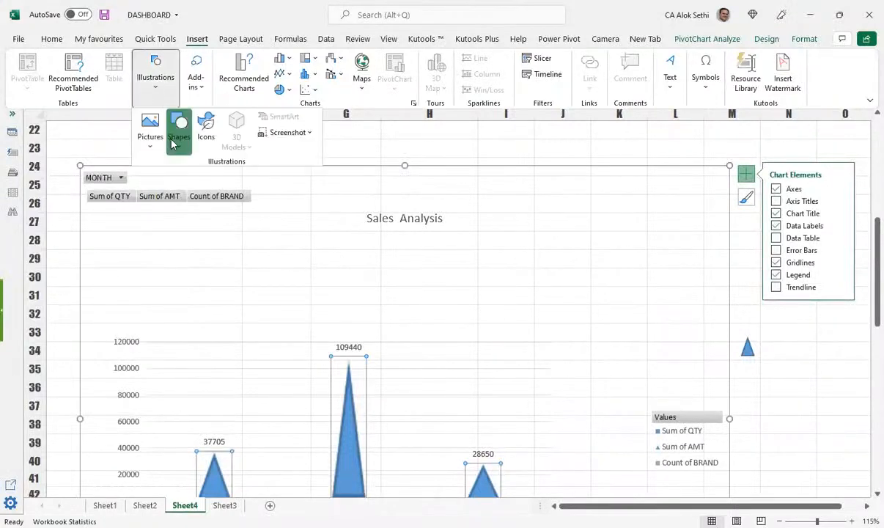
pyautogui.click(173, 143)
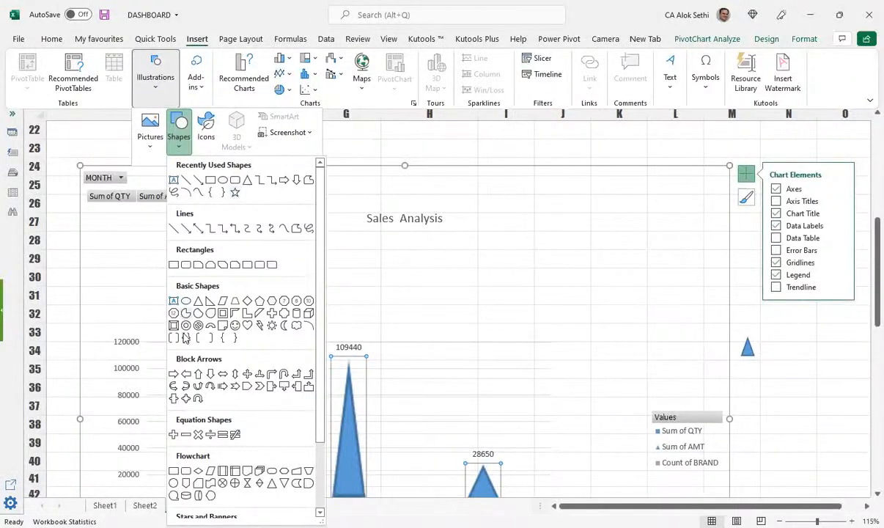
pyautogui.click(284, 179)
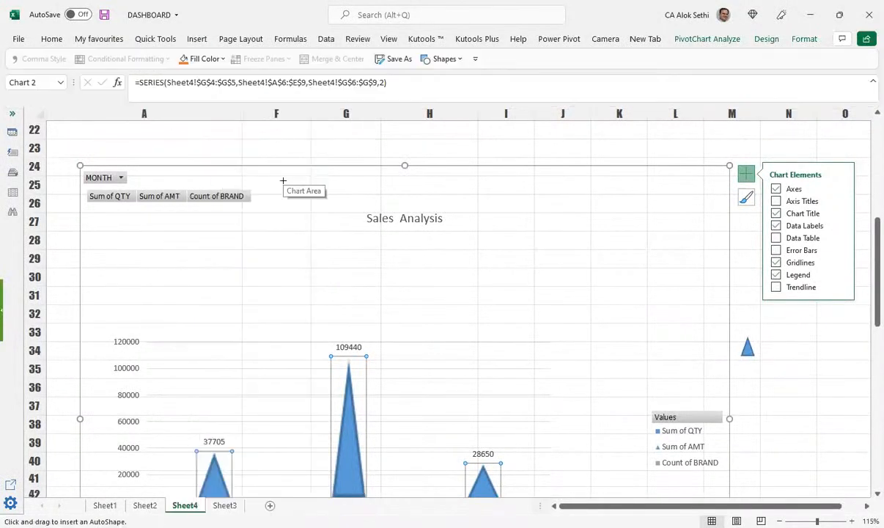
pyautogui.scroll(-3, 733, 249)
# Step: Draw a tall upward block arrow beside the chart legend and fill it dark orange
pyautogui.moveTo(766, 297); pyautogui.dragTo(821, 379)
pyautogui.moveTo(766, 296); pyautogui.dragTo(720, 344)
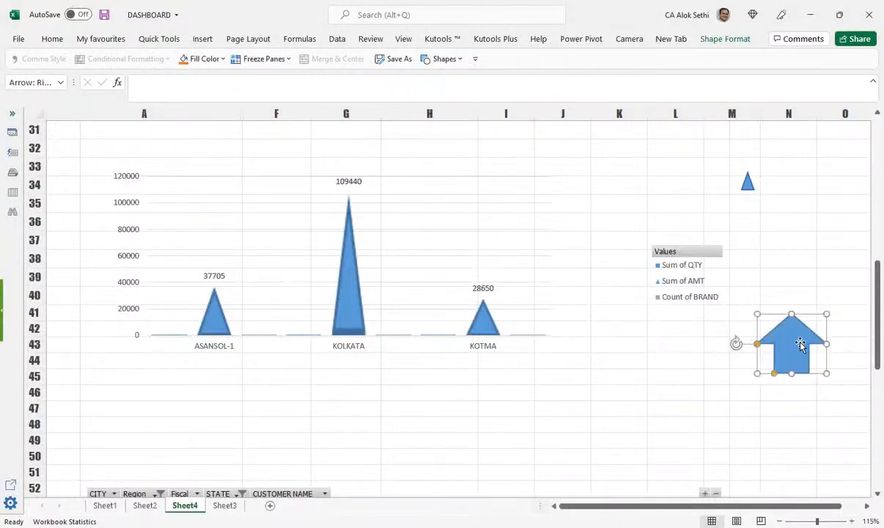
pyautogui.moveTo(792, 314); pyautogui.dragTo(792, 271)
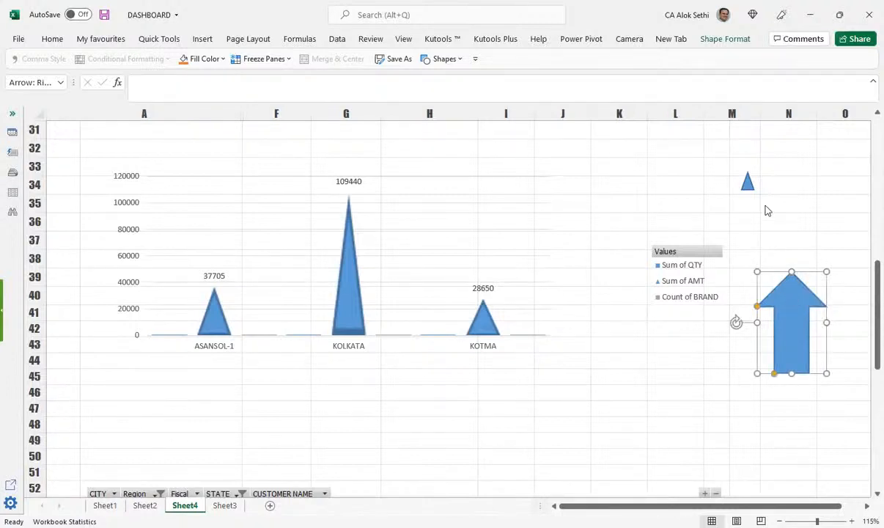
pyautogui.rightClick(793, 301)
pyautogui.click(751, 178)
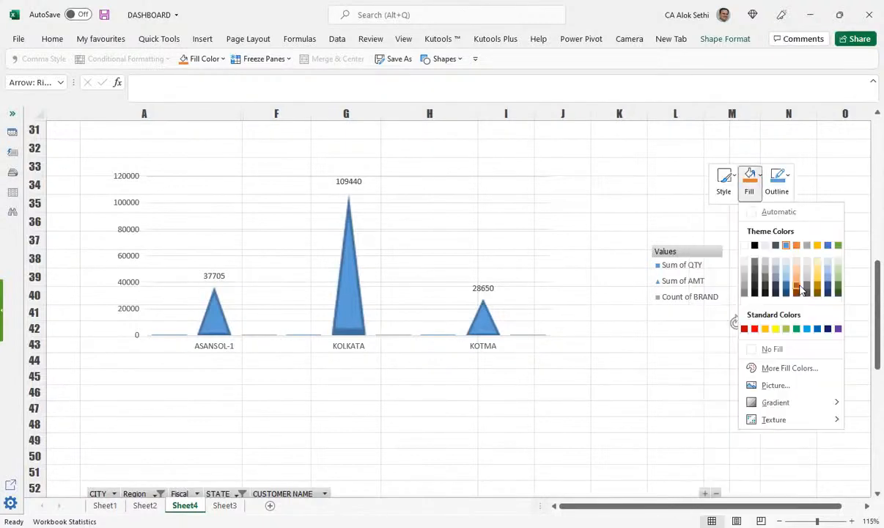
pyautogui.click(797, 286)
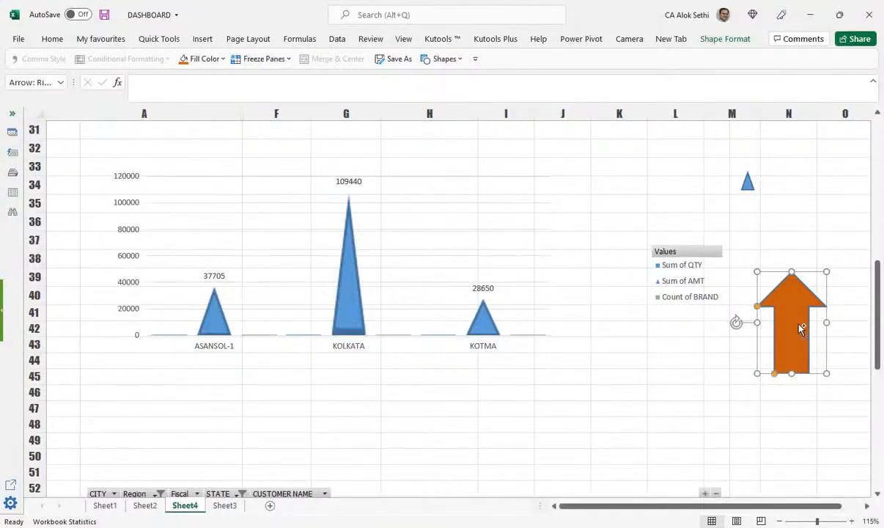
pyautogui.click(208, 330)
# Step: Paste the orange arrow onto the Sum of AMT bars for ASANSOL-1, KOLKATA and KOTMA
pyautogui.hotkey('ctrl', 'v')
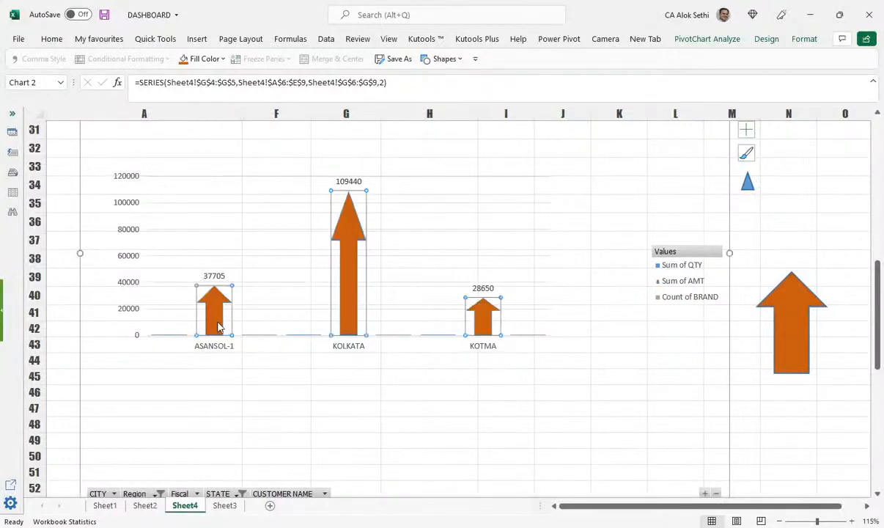
pyautogui.click(354, 303)
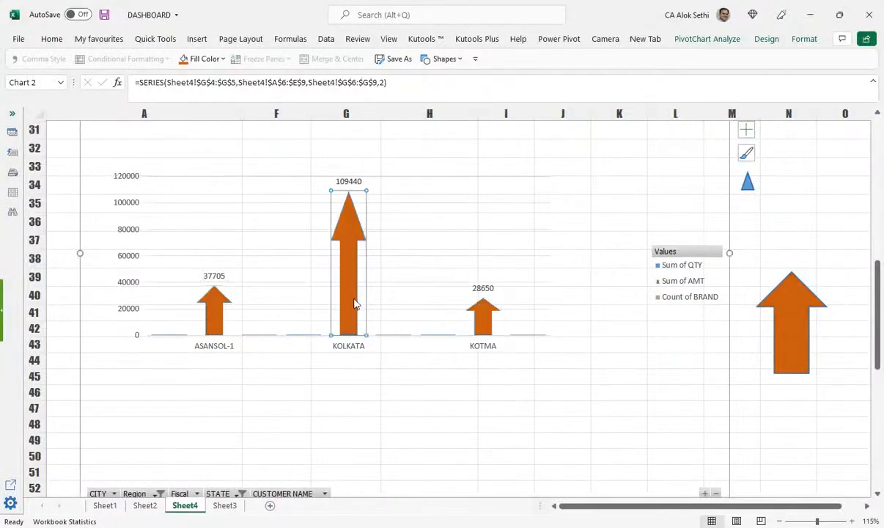
pyautogui.scroll(2, 381, 330)
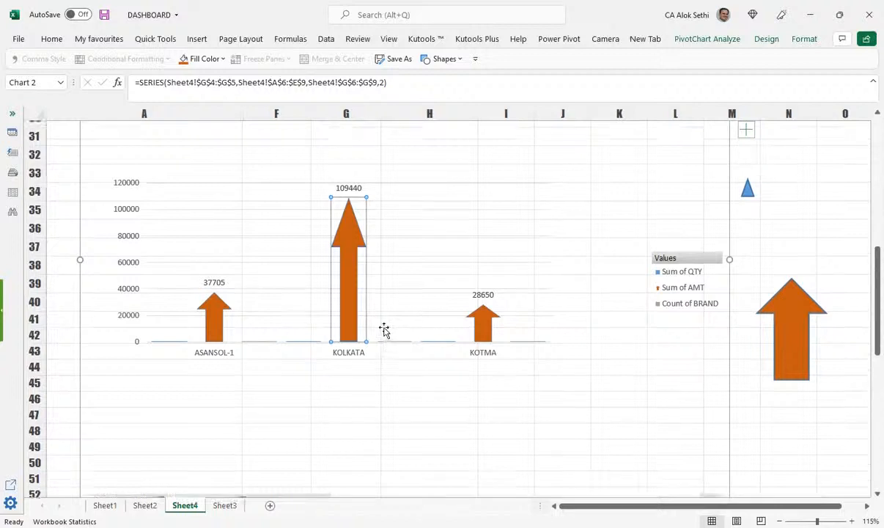
pyautogui.scroll(-2, 378, 321)
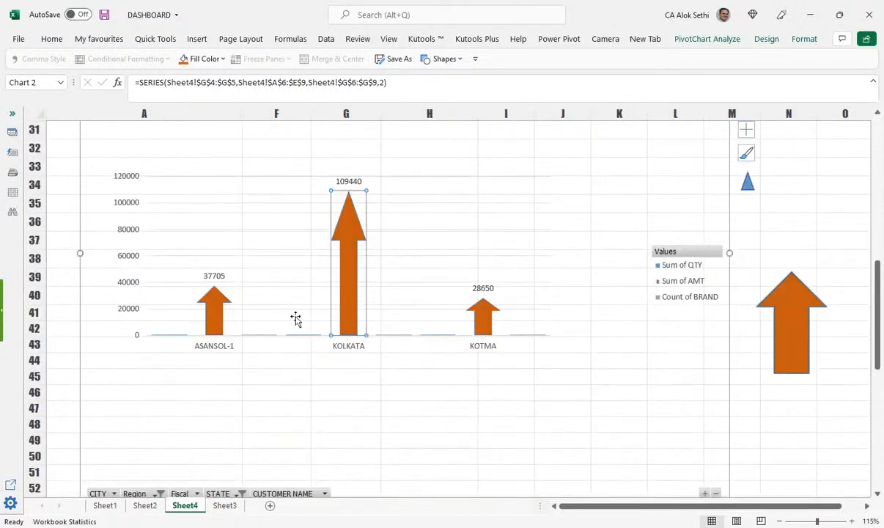
pyautogui.scroll(-1, 296, 318)
pyautogui.click(217, 438)
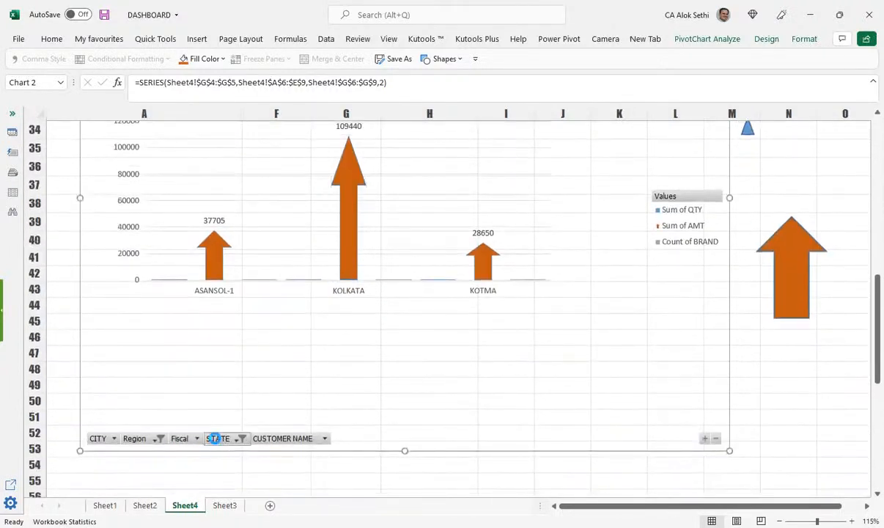
# Step: Add MADHYA PRADESH and BIHAR to the chart's STATE filter
pyautogui.click(87, 374)
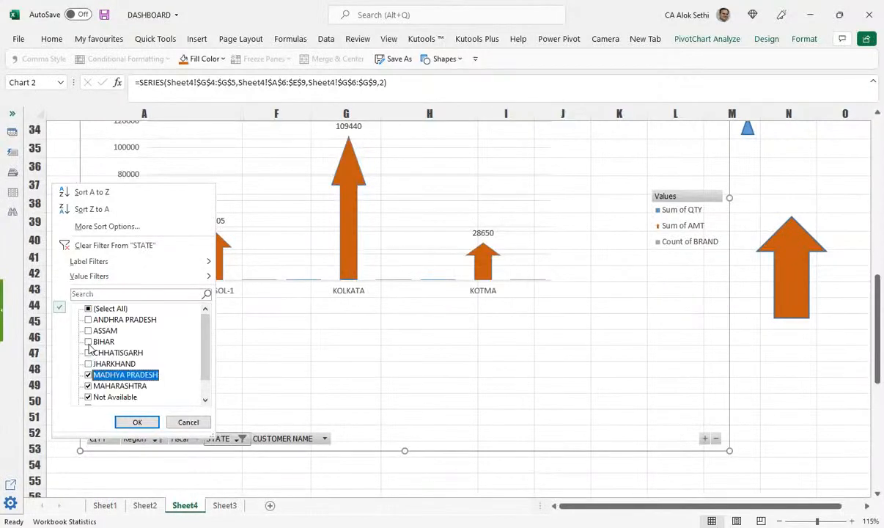
pyautogui.click(88, 342)
pyautogui.click(132, 421)
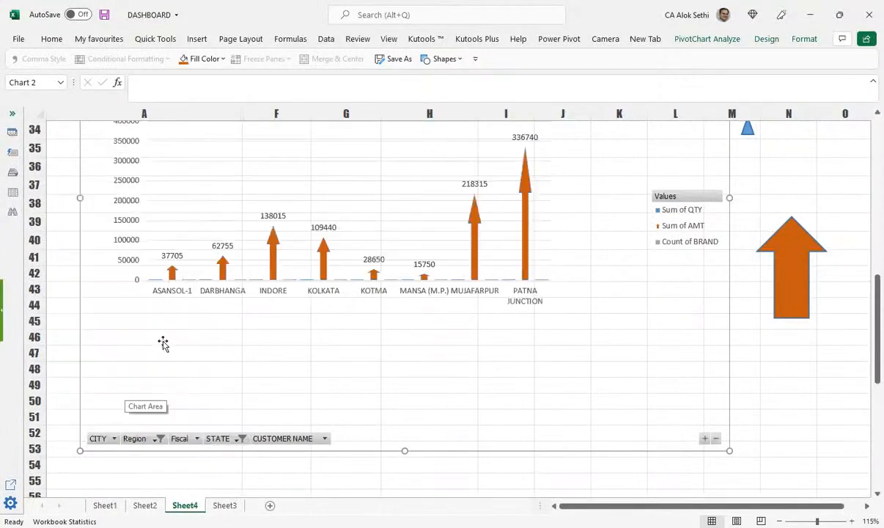
pyautogui.scroll(2, 496, 240)
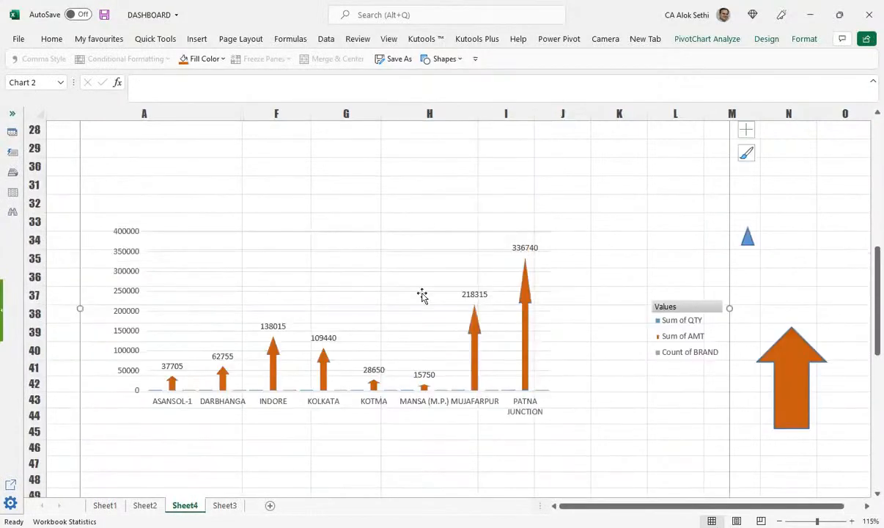
# Step: Inspect the Sum of AMT arrow series and select just the ASANSOL-1 arrow
pyautogui.click(524, 303)
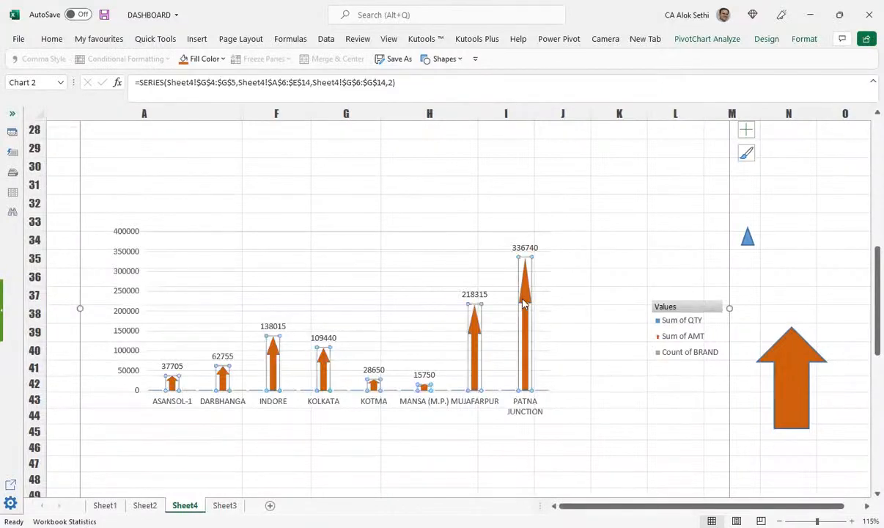
pyautogui.rightClick(524, 302)
pyautogui.scroll(2, 522, 300)
pyautogui.scroll(-3, 522, 300)
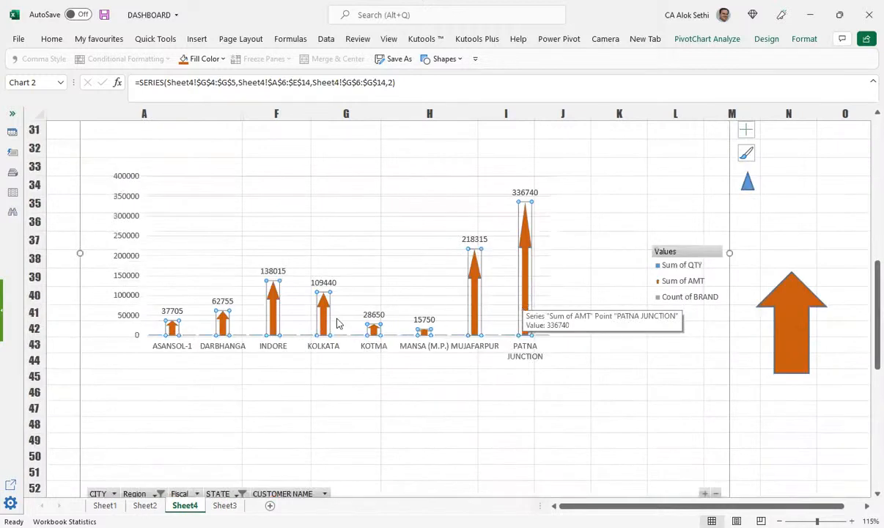
pyautogui.moveTo(277, 293)
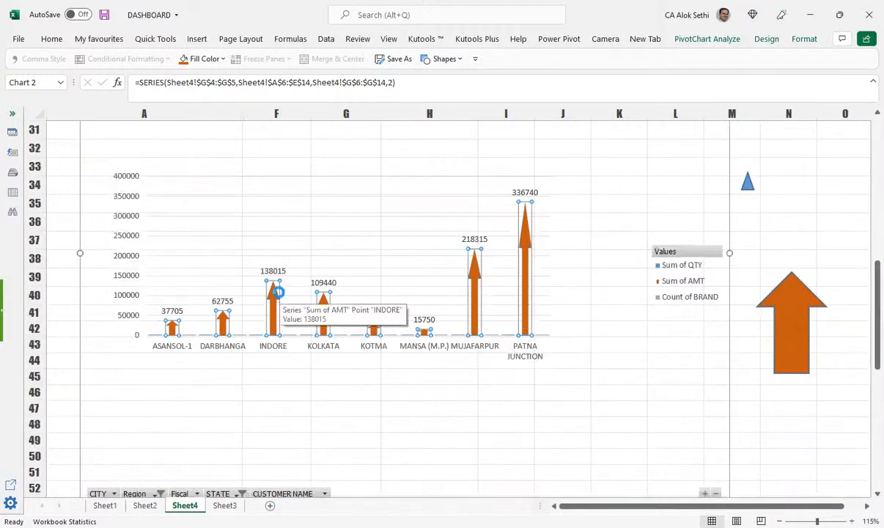
pyautogui.scroll(1, 279, 295)
pyautogui.scroll(-1, 262, 309)
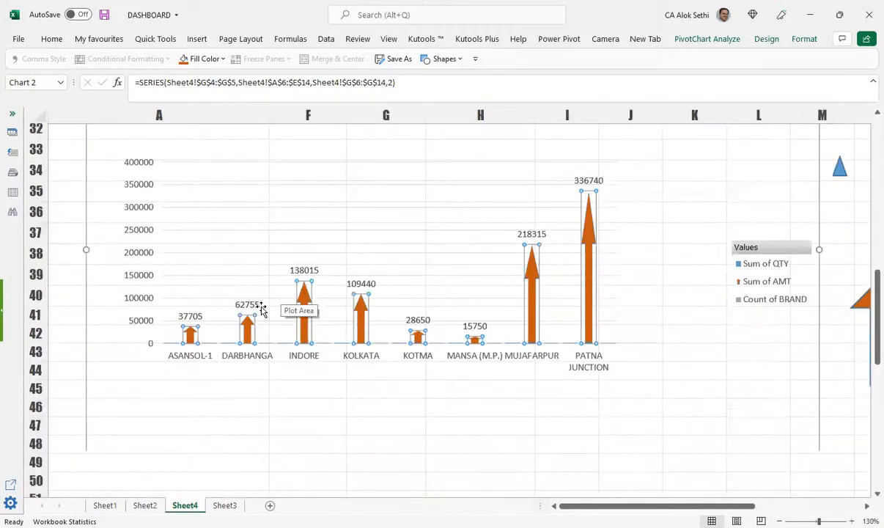
pyautogui.click(201, 311)
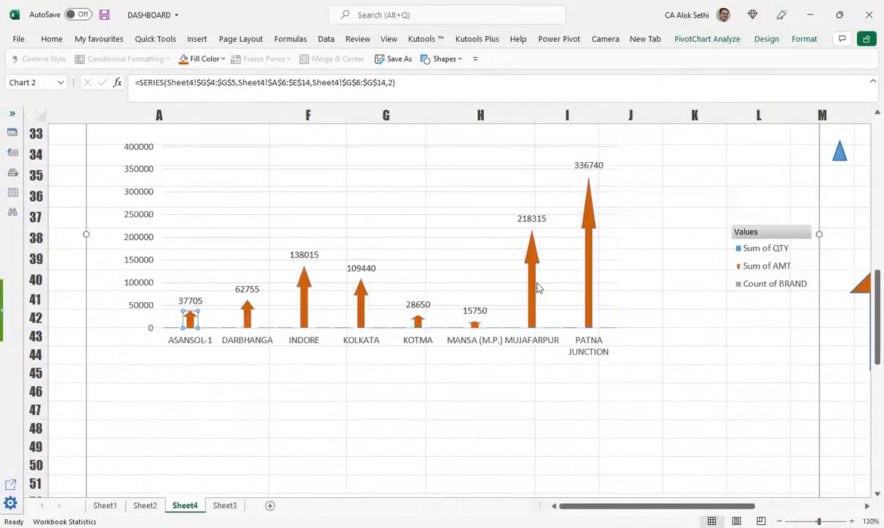
pyautogui.scroll(-1, 536, 287)
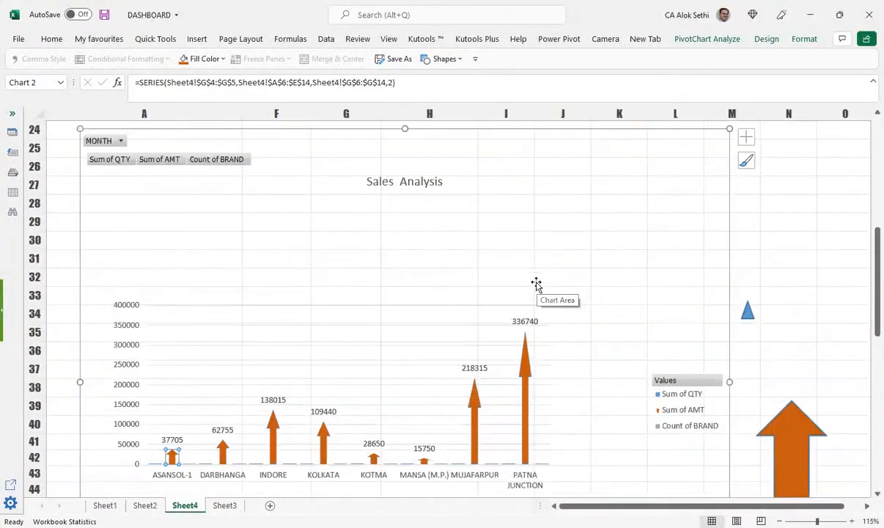
pyautogui.scroll(-4, 537, 285)
pyautogui.scroll(-1, 536, 285)
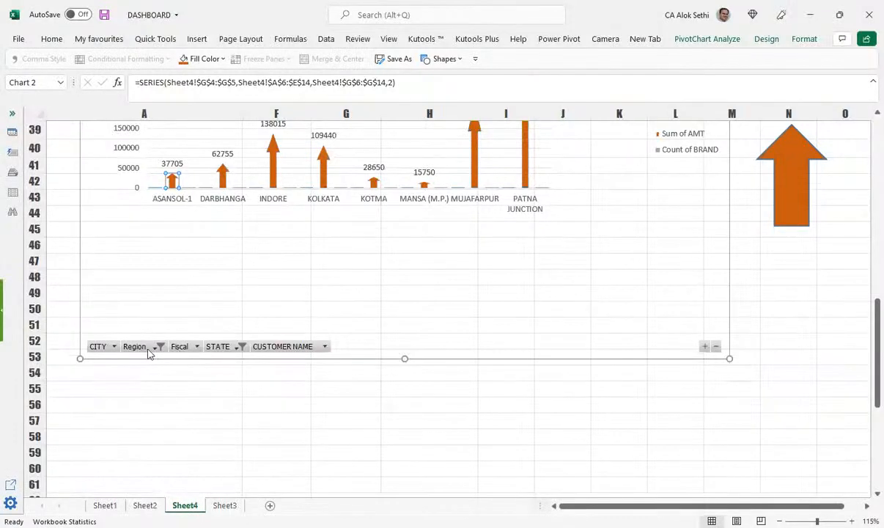
# Step: Limit the chart's CITY filter to AMRAWATI, AMRITSAR and ASANSOL-1
pyautogui.click(105, 346)
pyautogui.click(36, 216)
pyautogui.click(36, 227)
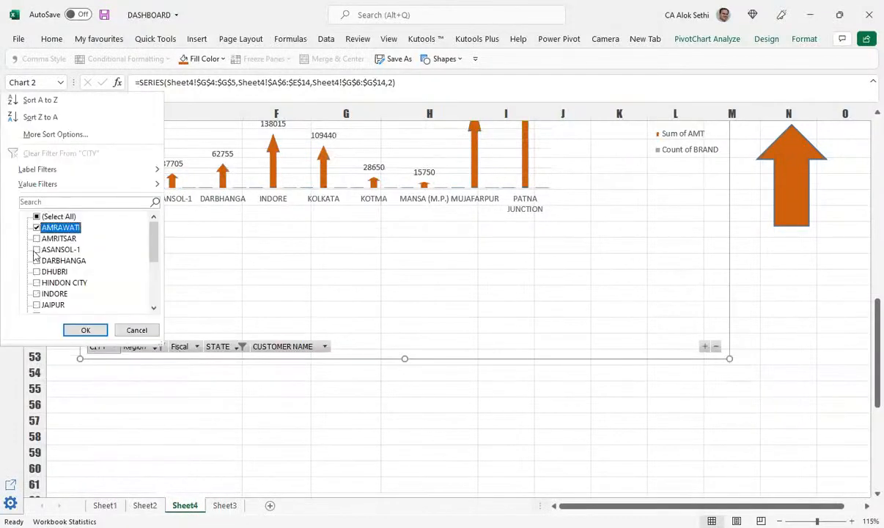
pyautogui.click(36, 238)
pyautogui.click(36, 249)
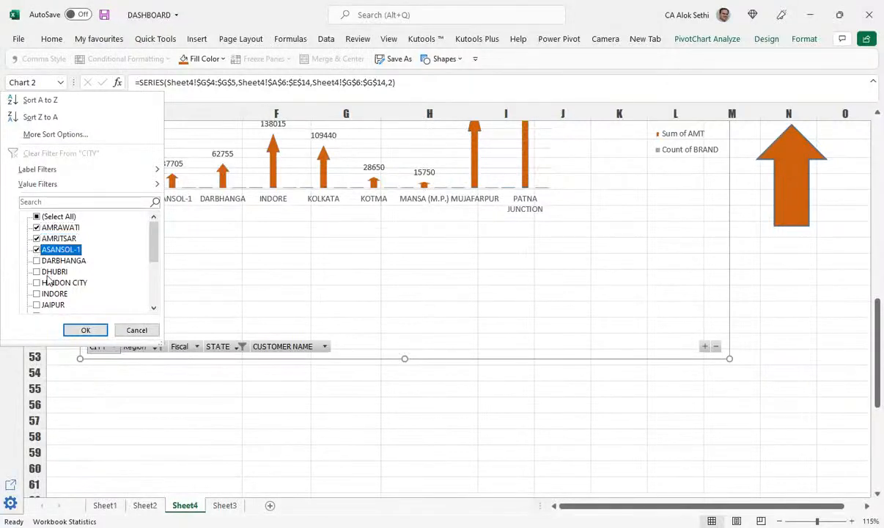
pyautogui.click(84, 330)
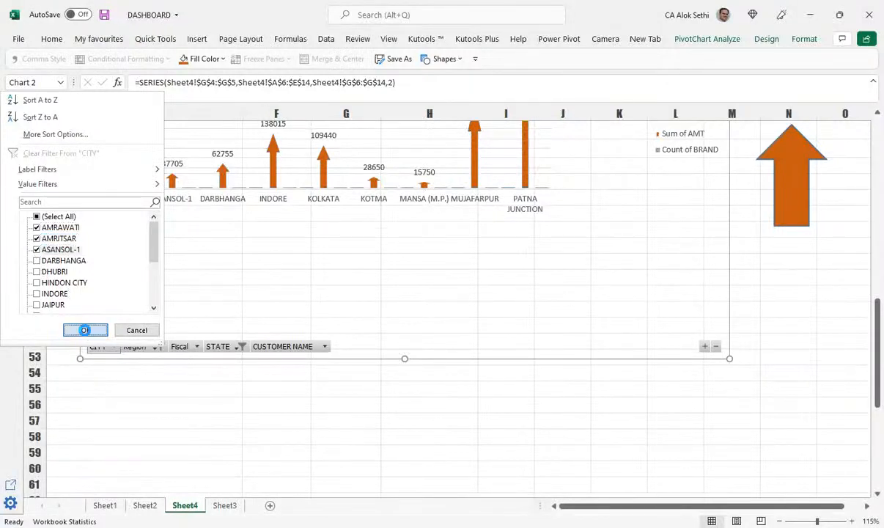
pyautogui.scroll(3, 446, 269)
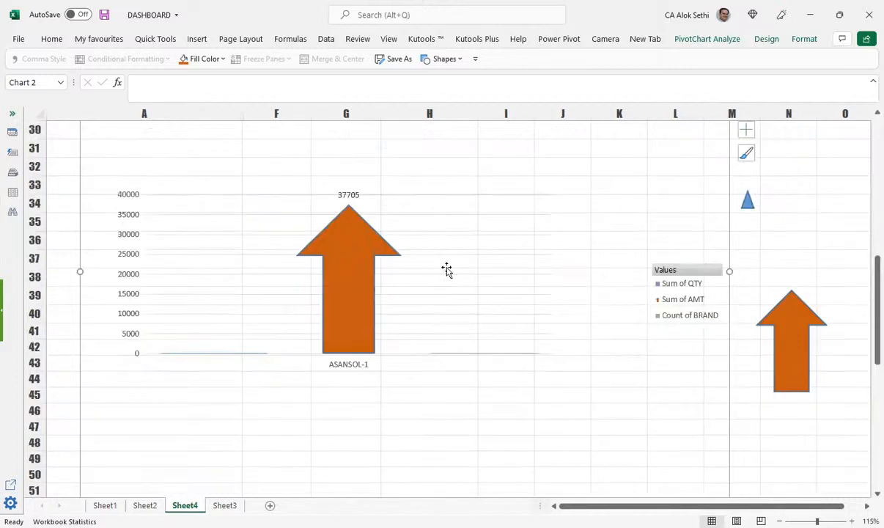
pyautogui.scroll(-2, 294, 274)
# Step: Add INDORE and JAIPUR to the chart's CITY filter
pyautogui.click(117, 401)
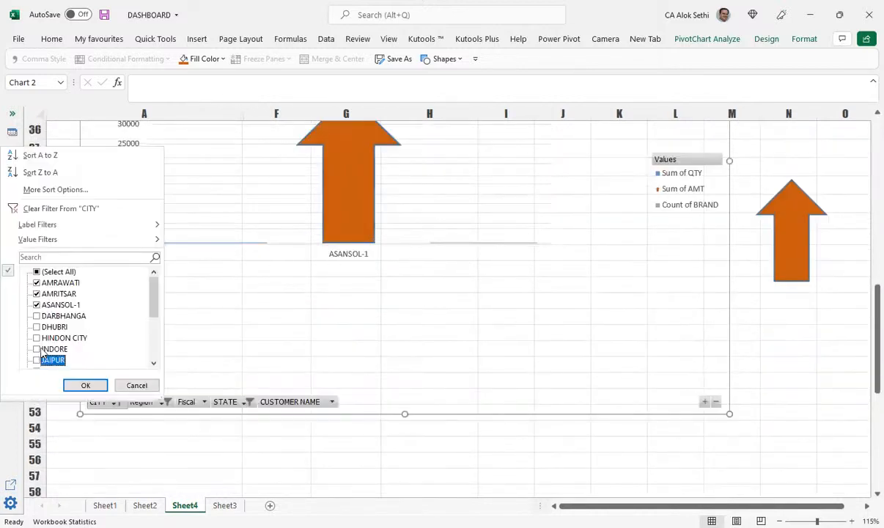
pyautogui.click(36, 349)
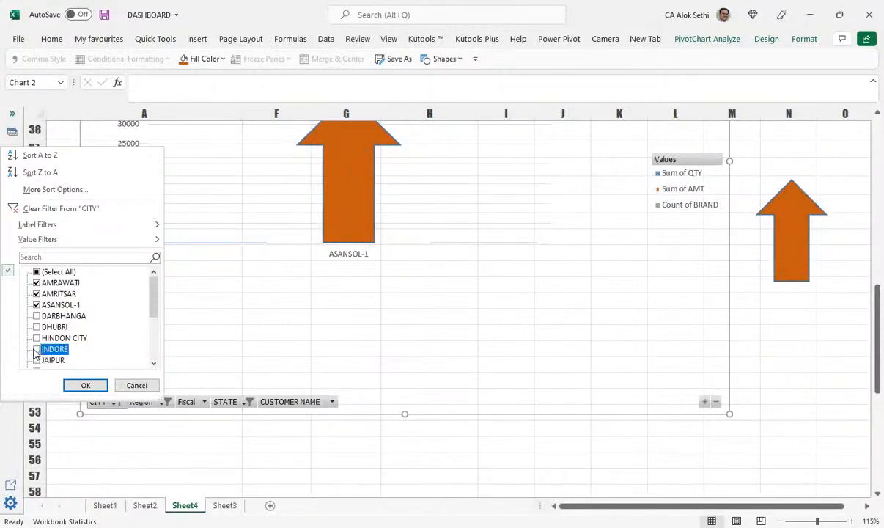
pyautogui.click(36, 362)
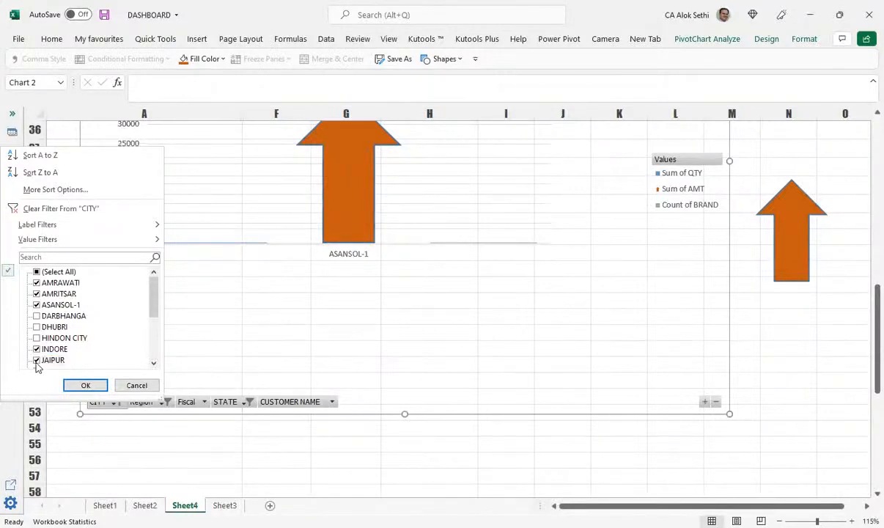
pyautogui.click(312, 266)
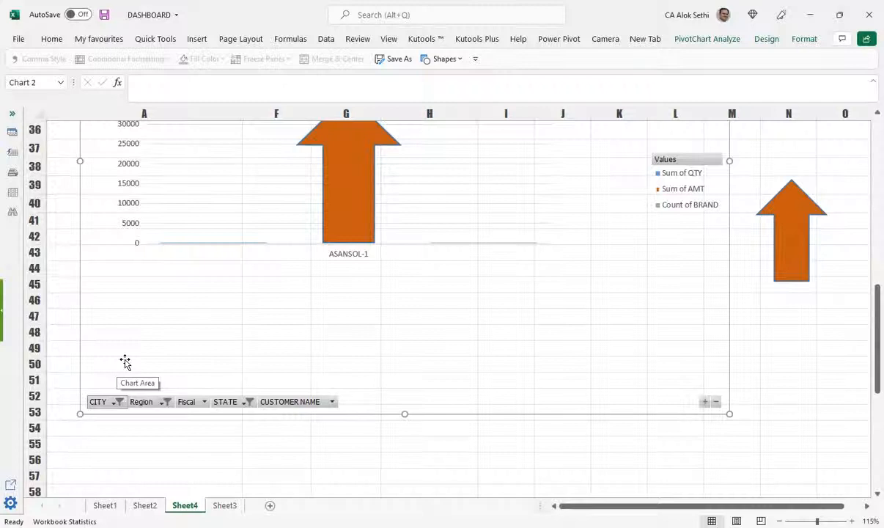
pyautogui.click(112, 402)
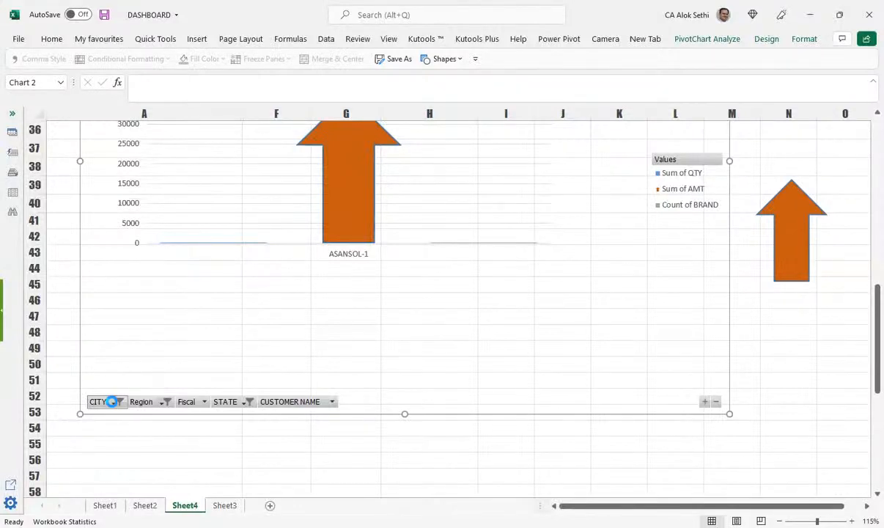
pyautogui.click(37, 348)
pyautogui.click(36, 359)
pyautogui.click(81, 385)
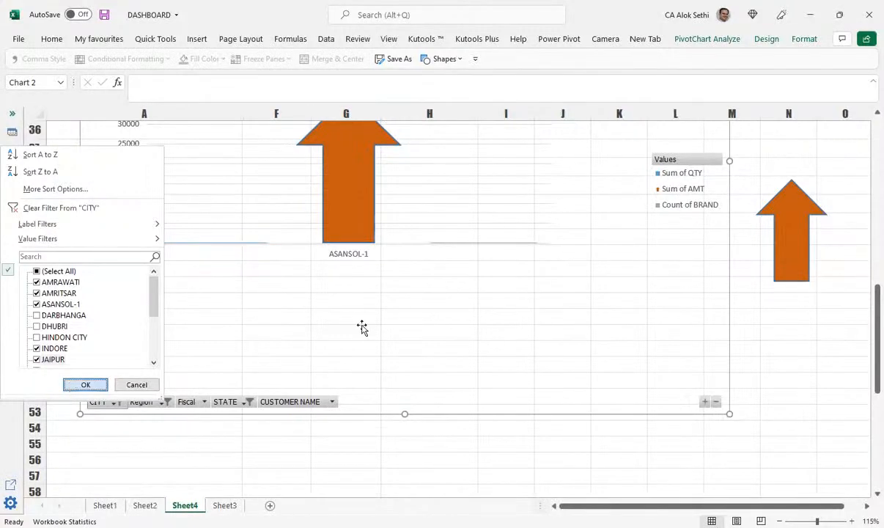
pyautogui.scroll(3, 362, 328)
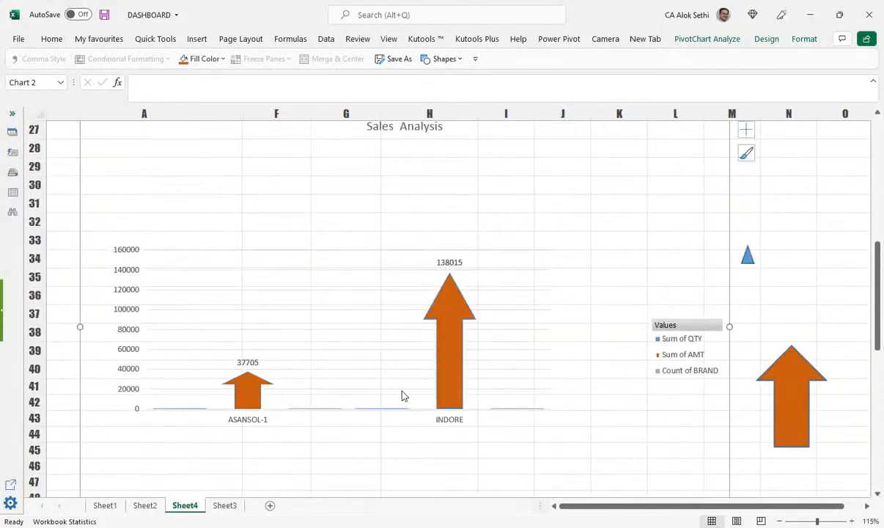
pyautogui.scroll(6, 779, 364)
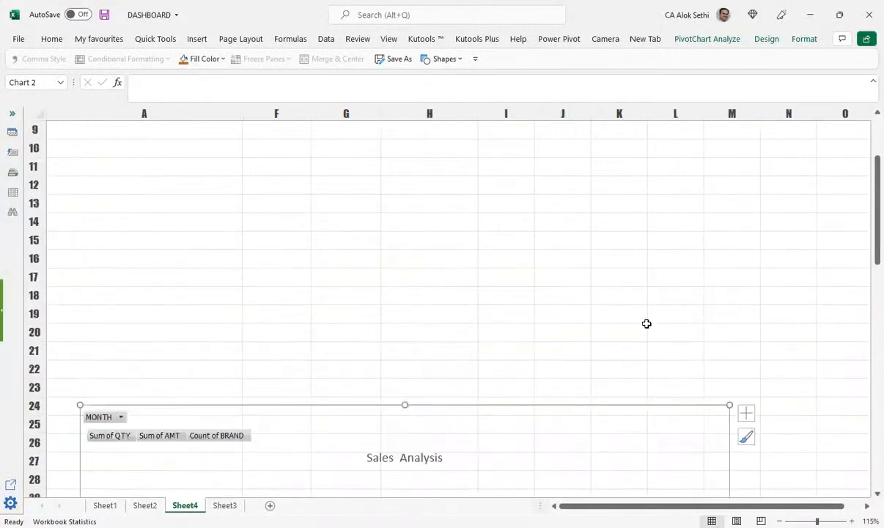
pyautogui.scroll(-3, 646, 323)
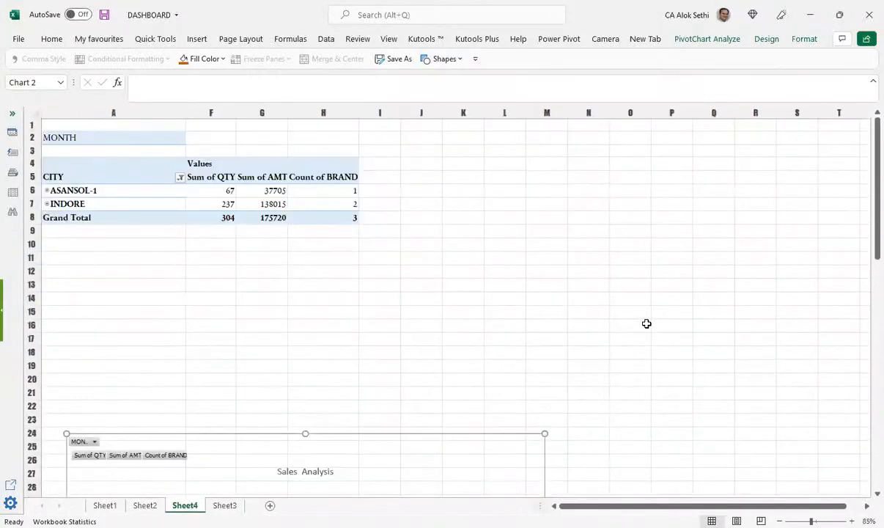
pyautogui.scroll(-6, 646, 323)
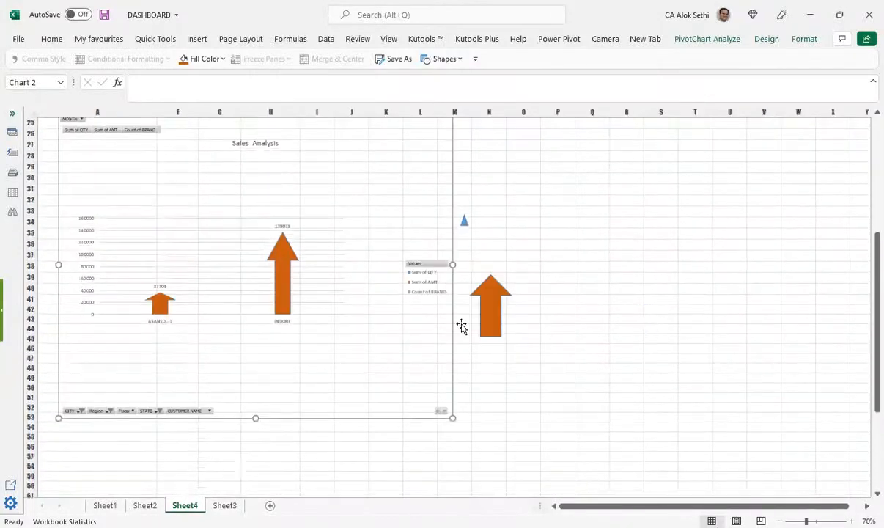
pyautogui.scroll(2, 450, 324)
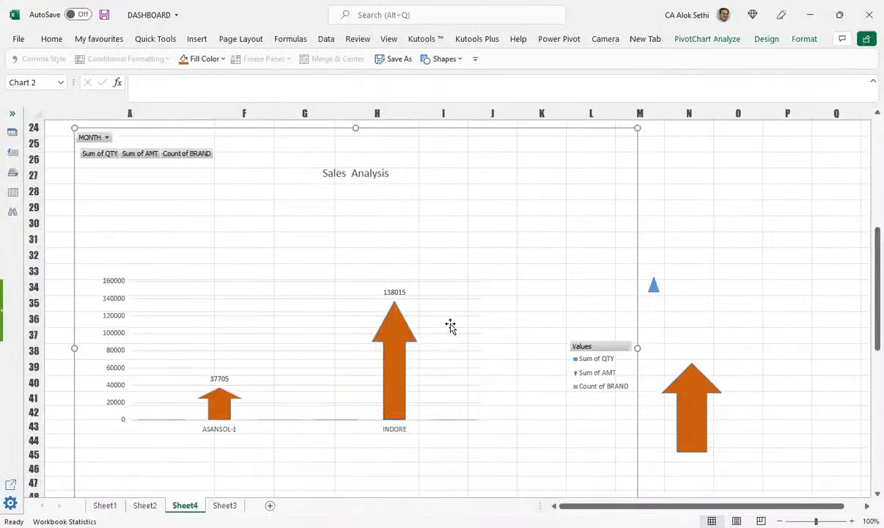
pyautogui.scroll(1, 450, 323)
pyautogui.scroll(-8, 449, 322)
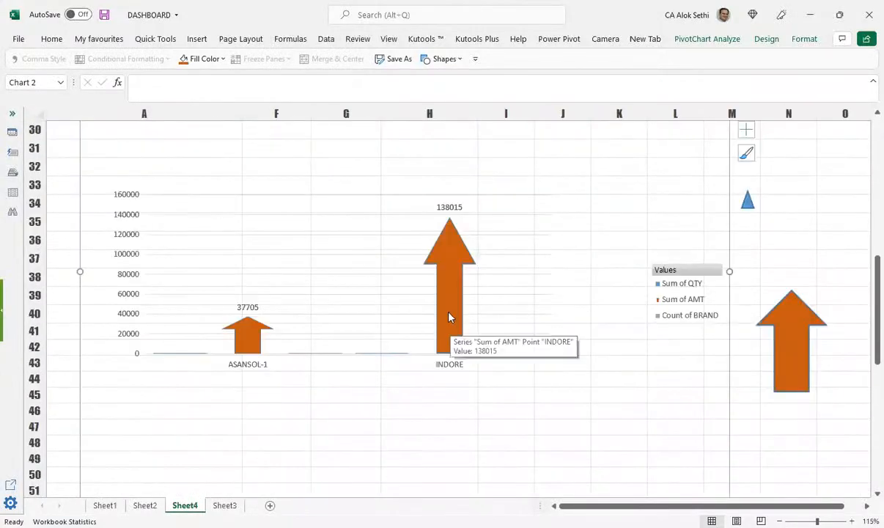
pyautogui.click(445, 263)
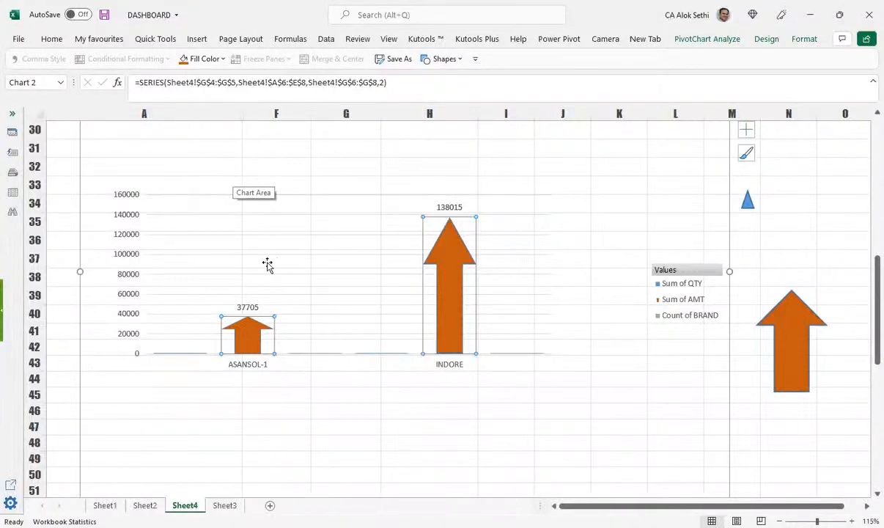
pyautogui.scroll(1, 267, 265)
pyautogui.click(244, 381)
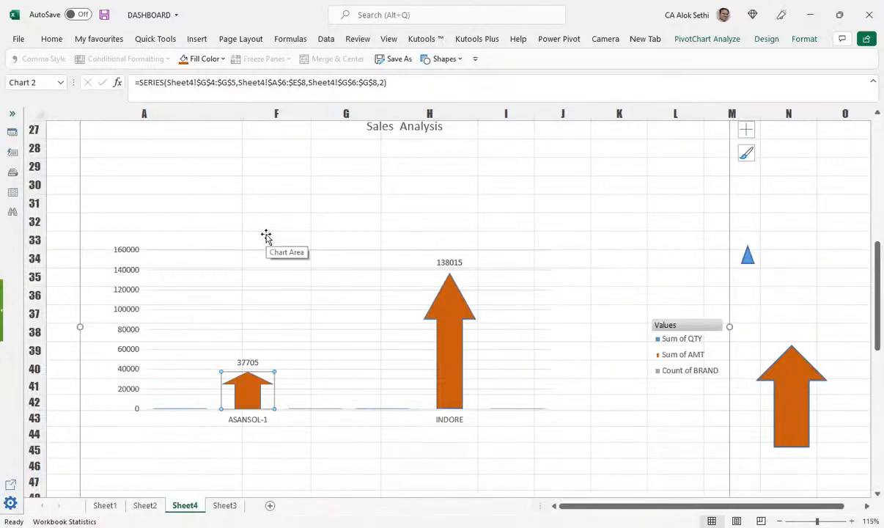
pyautogui.scroll(-4, 636, 401)
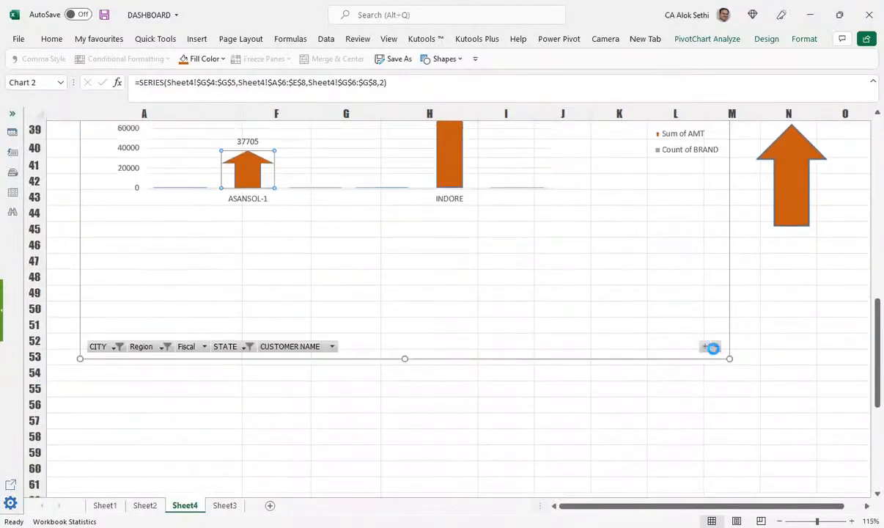
pyautogui.click(715, 352)
# Step: Shrink the PivotChart so it ends around column I and row 45
pyautogui.moveTo(730, 358); pyautogui.dragTo(529, 238)
pyautogui.scroll(4, 474, 279)
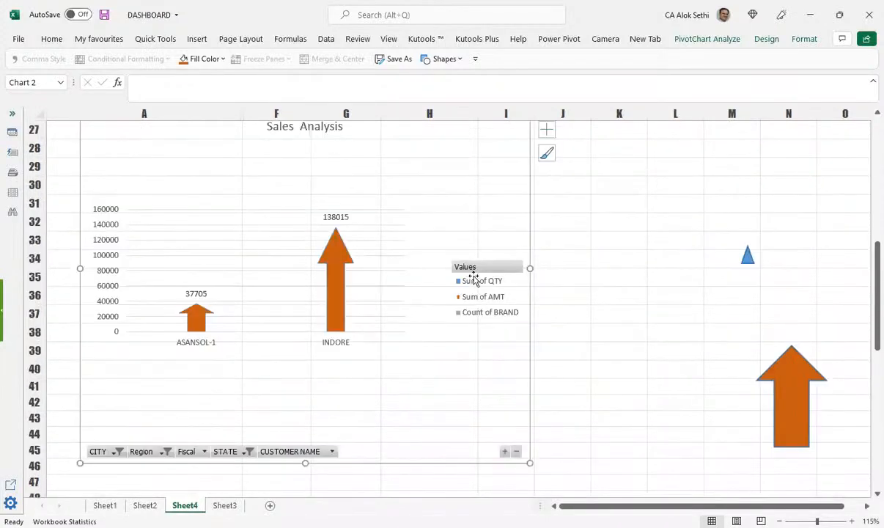
pyautogui.scroll(1, 217, 188)
# Step: Inspect the Sum of AMT series and its legend entry, then clear the selection
pyautogui.click(331, 314)
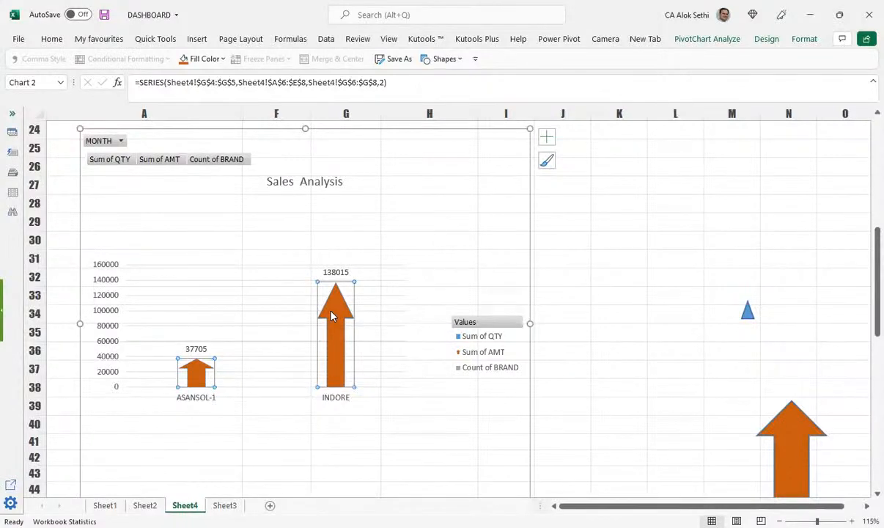
pyautogui.scroll(-2, 331, 315)
pyautogui.scroll(2, 329, 313)
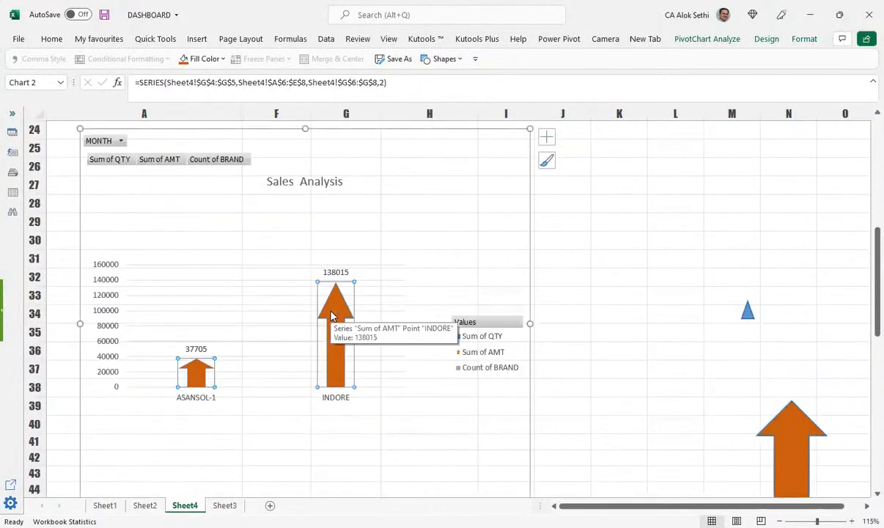
pyautogui.click(466, 336)
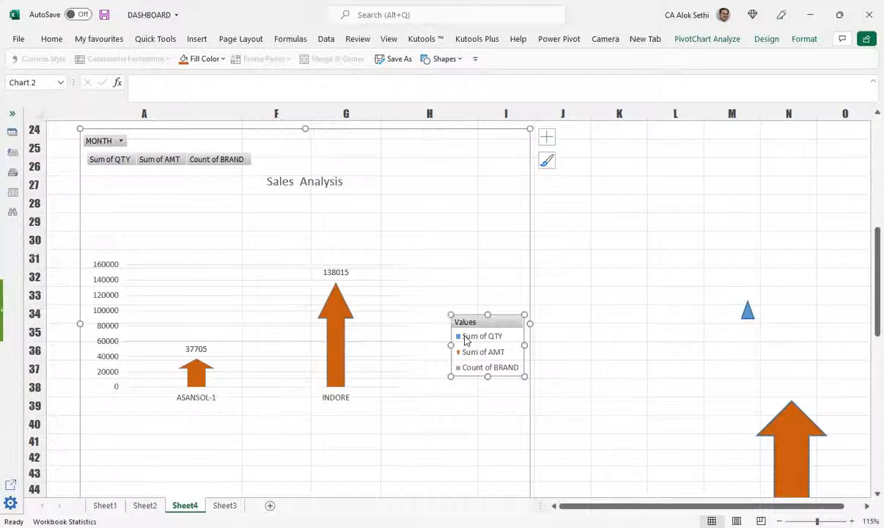
pyautogui.click(473, 351)
pyautogui.click(338, 327)
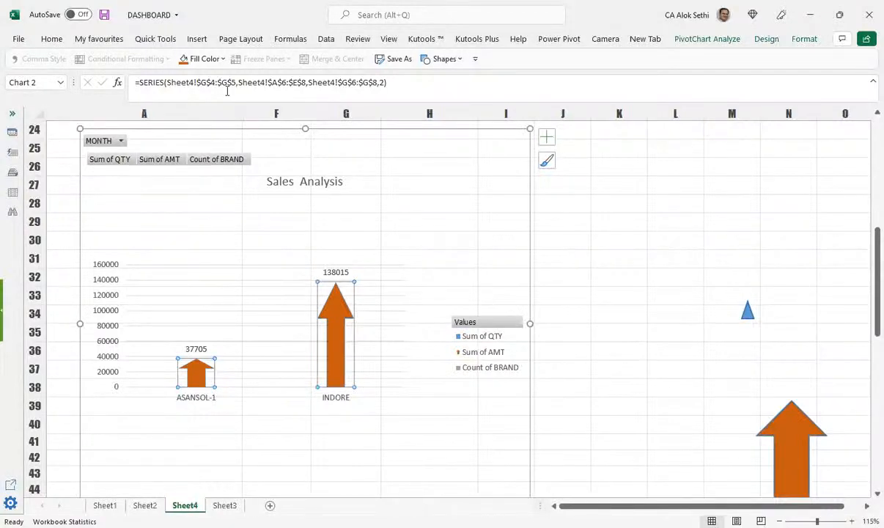
pyautogui.click(109, 164)
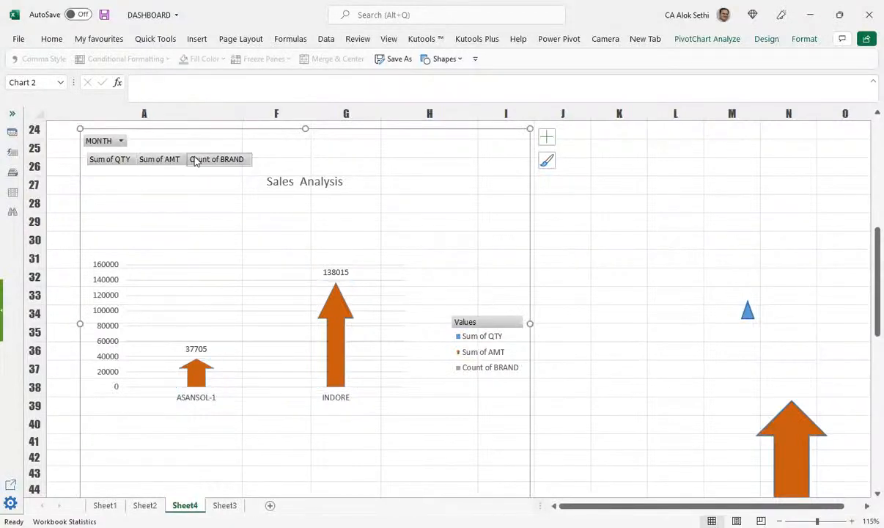
pyautogui.scroll(3, 160, 164)
pyautogui.scroll(-1, 160, 164)
pyautogui.scroll(4, 160, 164)
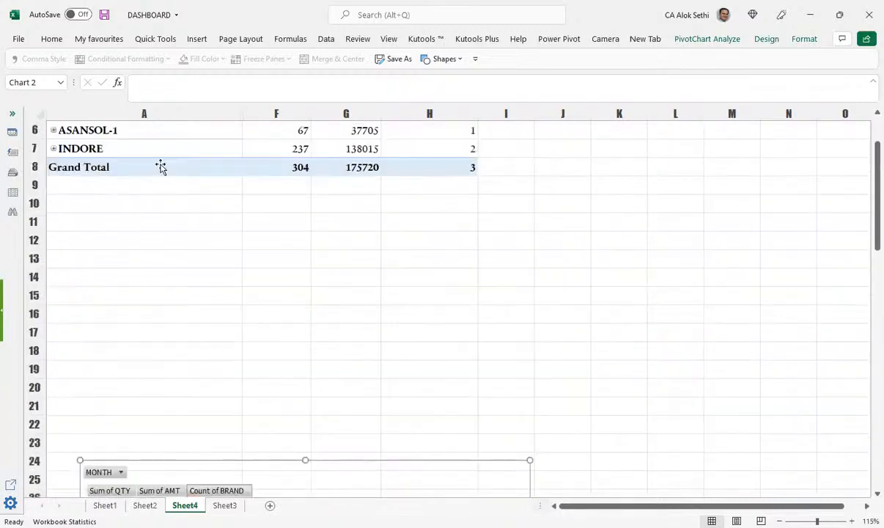
pyautogui.scroll(-5, 160, 164)
pyautogui.scroll(-2, 159, 165)
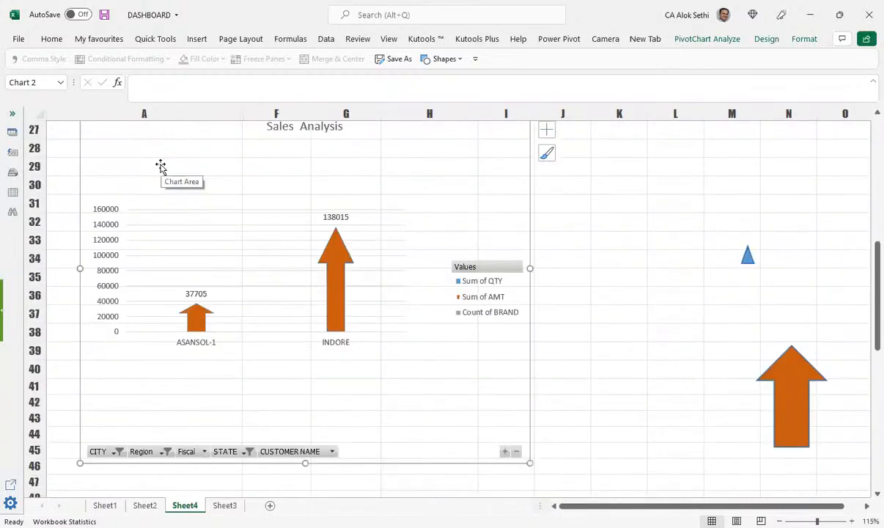
# Step: Cut the old PivotChart off the sheet
pyautogui.rightClick(358, 187)
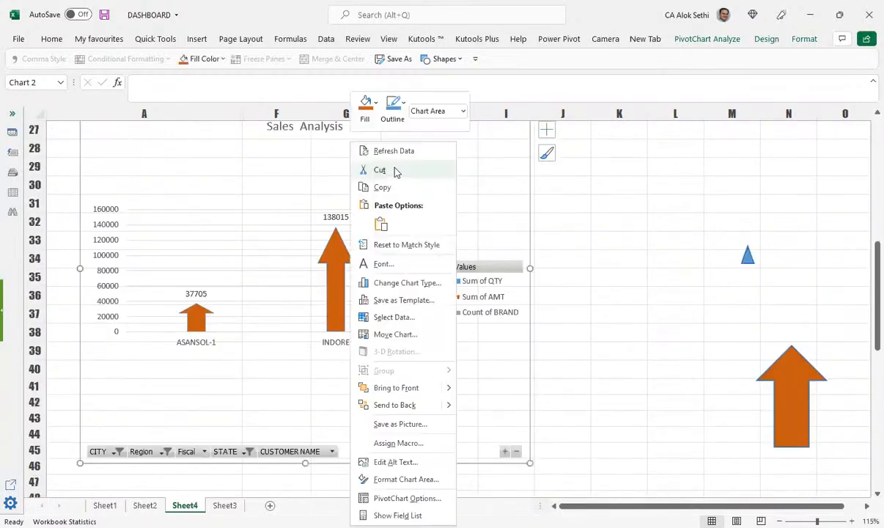
pyautogui.click(394, 171)
pyautogui.scroll(4, 424, 239)
pyautogui.scroll(5, 424, 239)
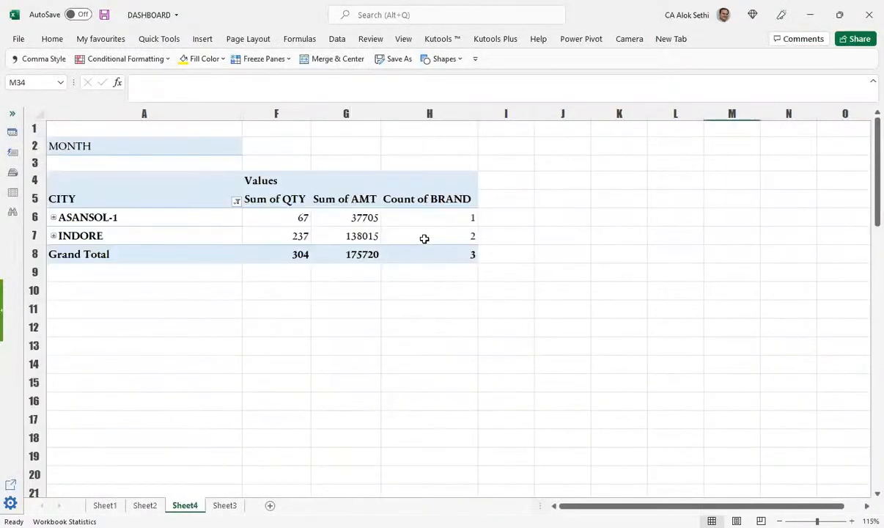
# Step: Set the PivotTable's CITY filter to (Select All) so all eight cities show
pyautogui.click(233, 201)
pyautogui.click(114, 333)
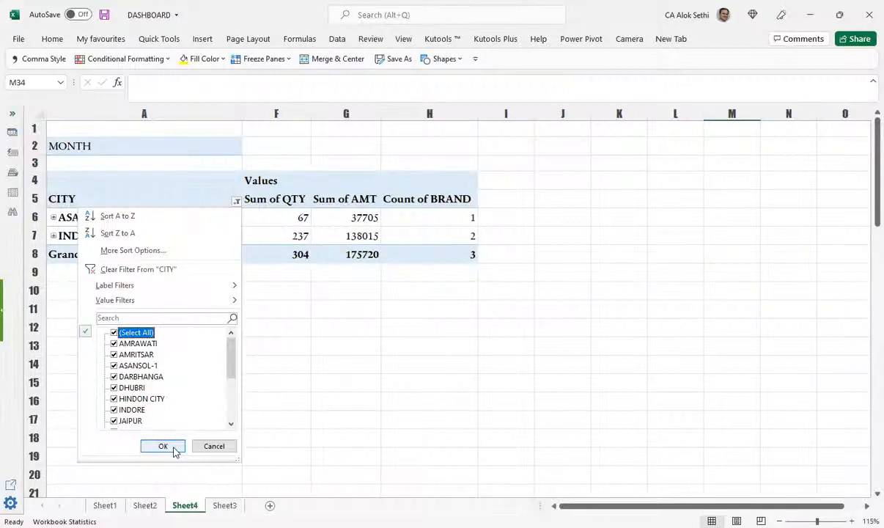
pyautogui.click(163, 445)
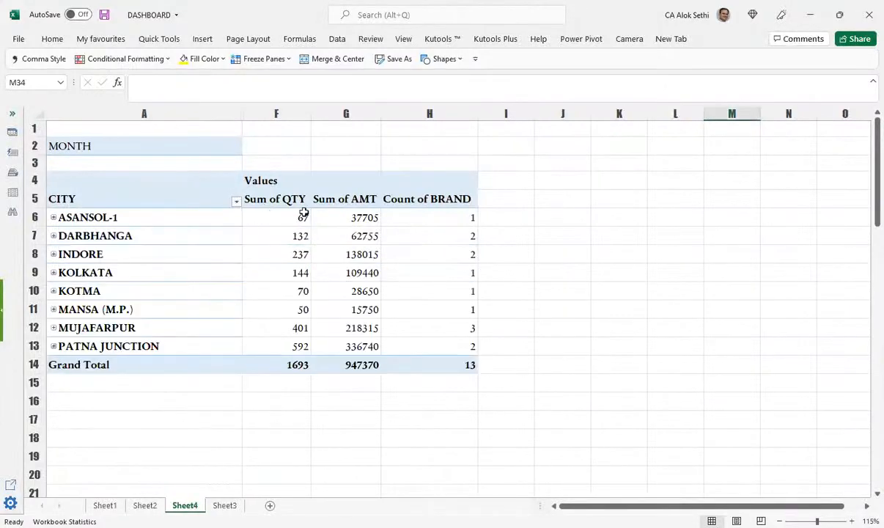
# Step: Select the whole PivotTable A4:H14 with Ctrl+A and bring up the Insert chart options
pyautogui.moveTo(156, 207); pyautogui.dragTo(132, 274)
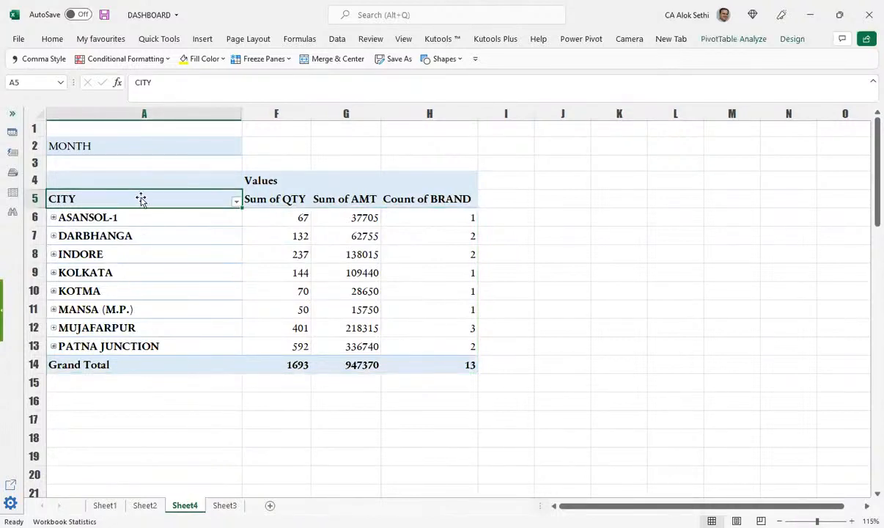
pyautogui.hotkey('ctrl', 'a')
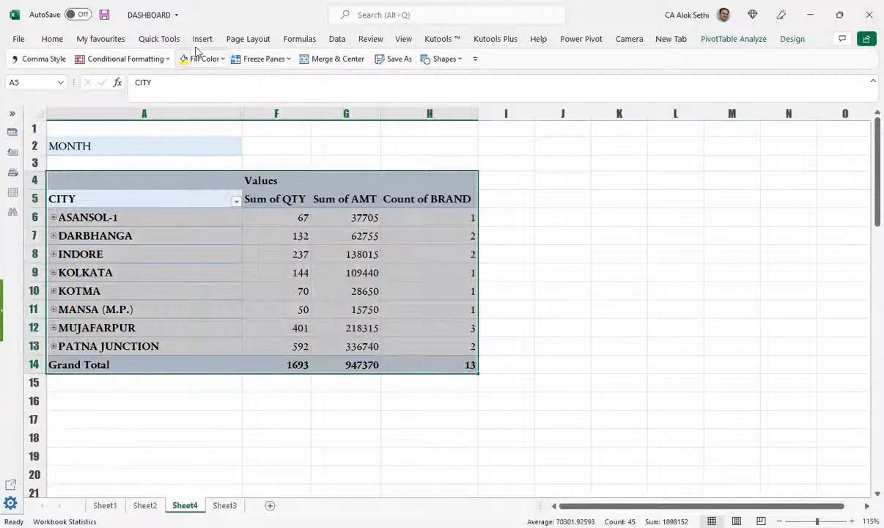
pyautogui.click(202, 39)
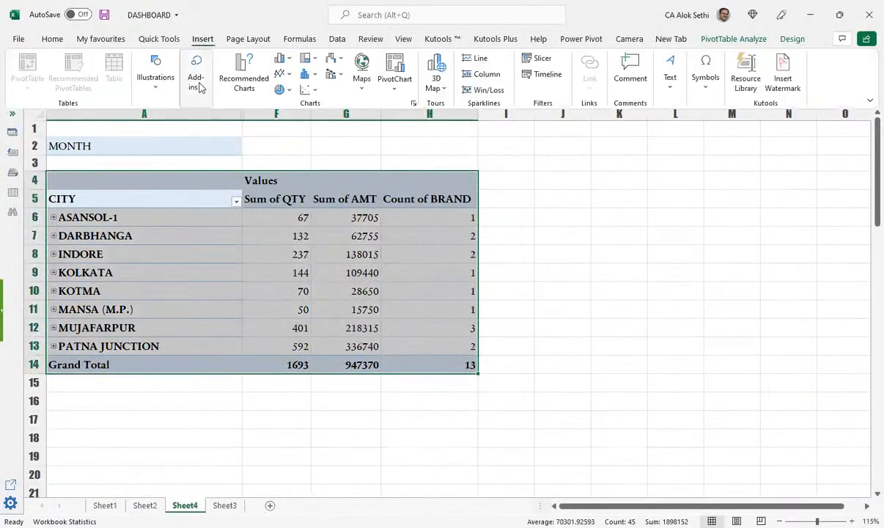
# Step: Insert a 3-D 100% Stacked Column PivotChart from the All Charts Column types
pyautogui.click(244, 82)
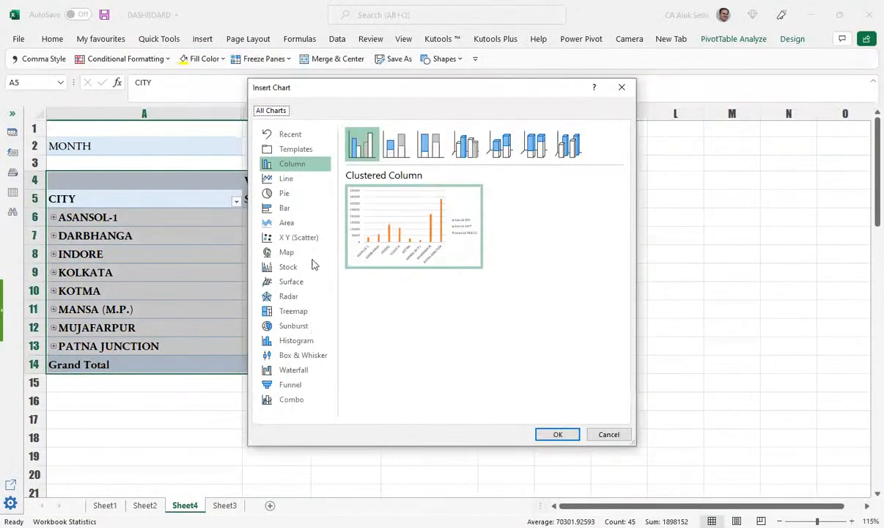
pyautogui.click(288, 165)
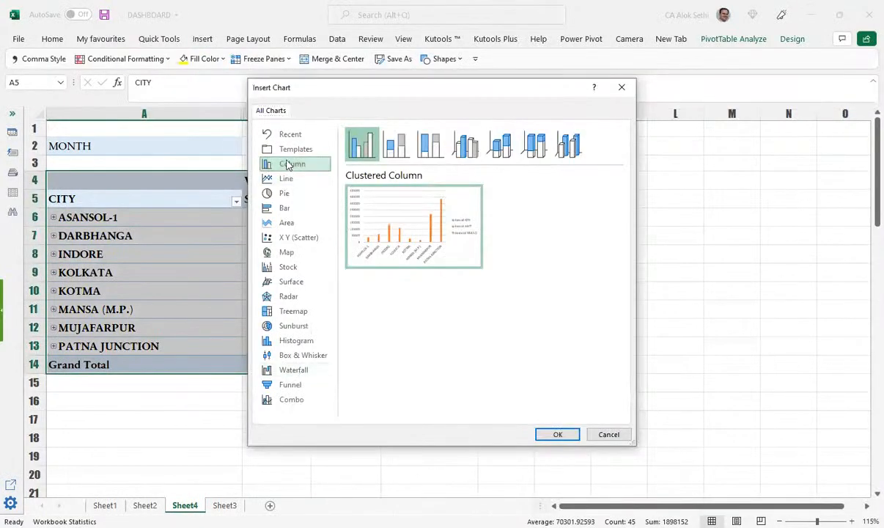
pyautogui.click(400, 153)
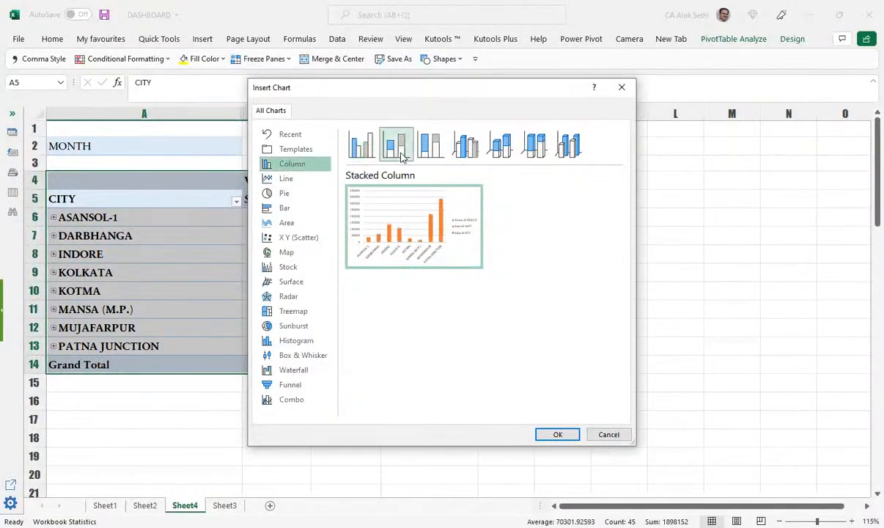
pyautogui.click(436, 147)
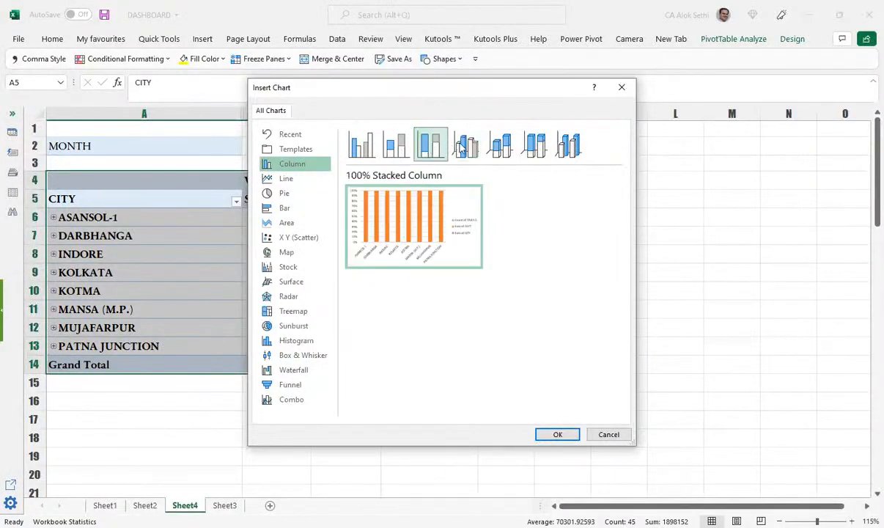
pyautogui.click(532, 146)
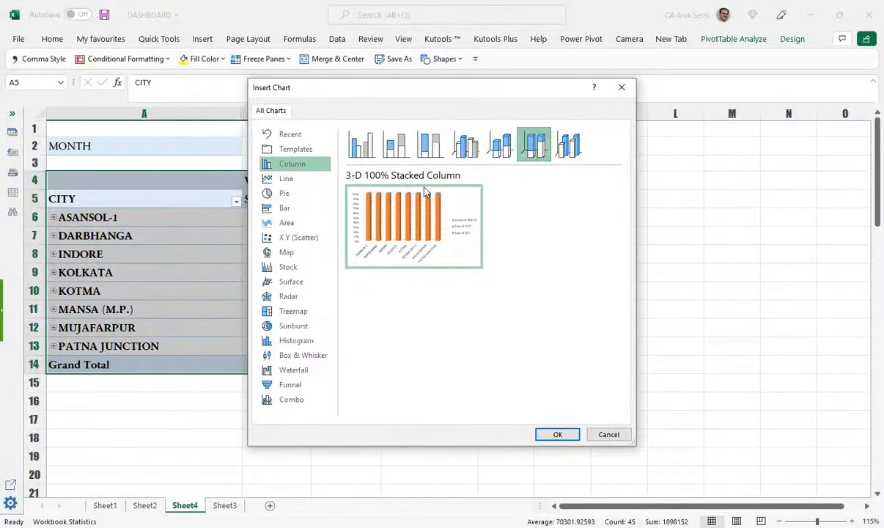
pyautogui.click(561, 441)
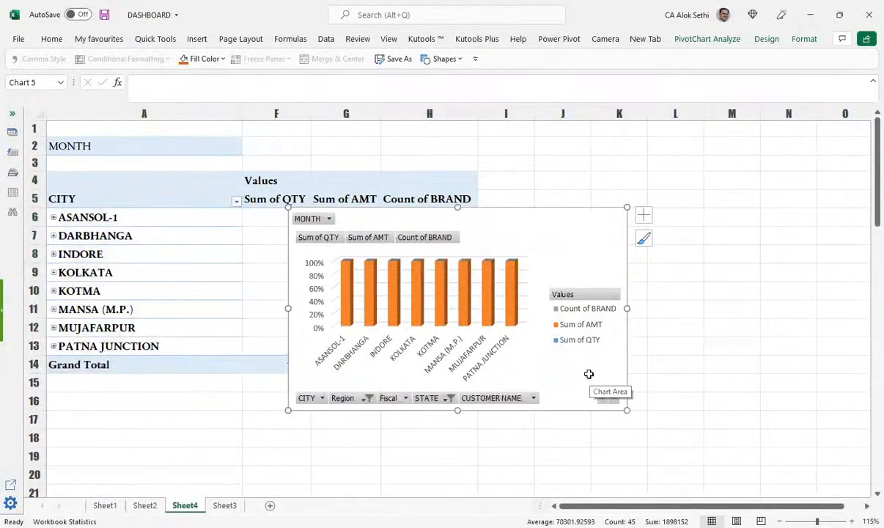
# Step: Move the plot area lower inside the PivotChart
pyautogui.scroll(-1, 470, 145)
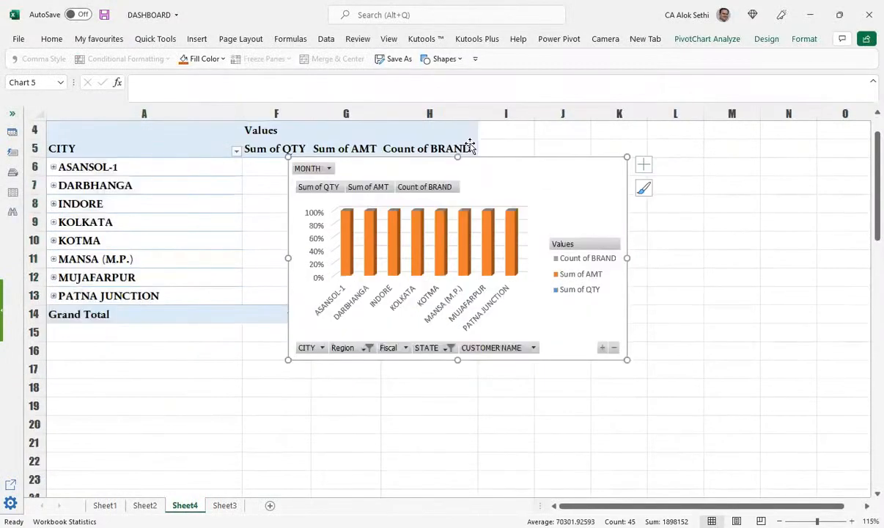
pyautogui.click(444, 212)
pyautogui.click(543, 334)
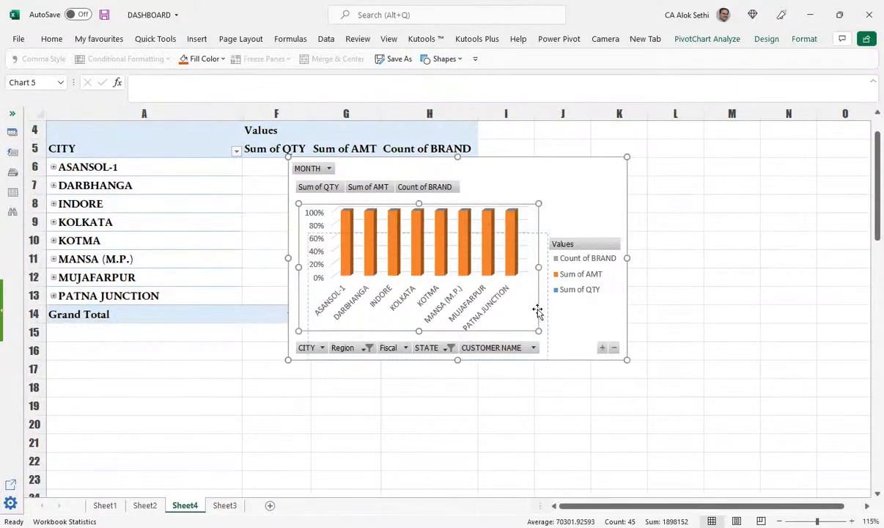
pyautogui.moveTo(537, 311); pyautogui.dragTo(524, 305)
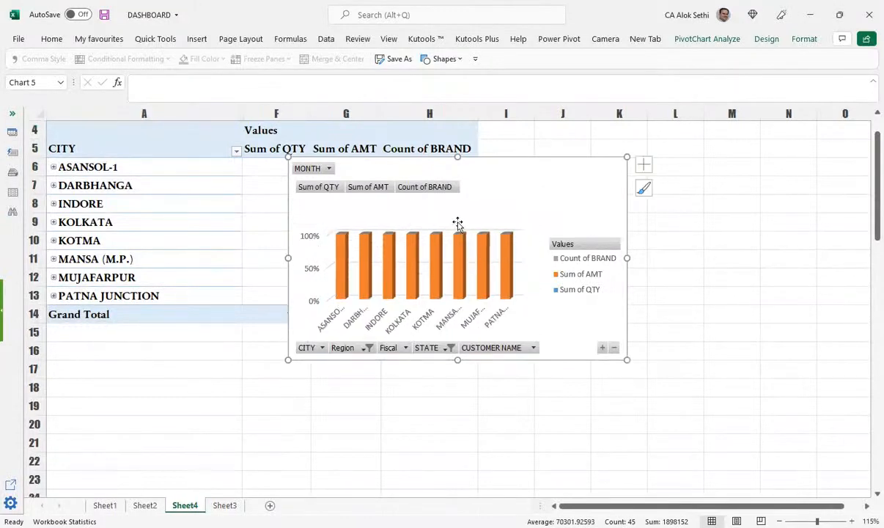
pyautogui.click(480, 235)
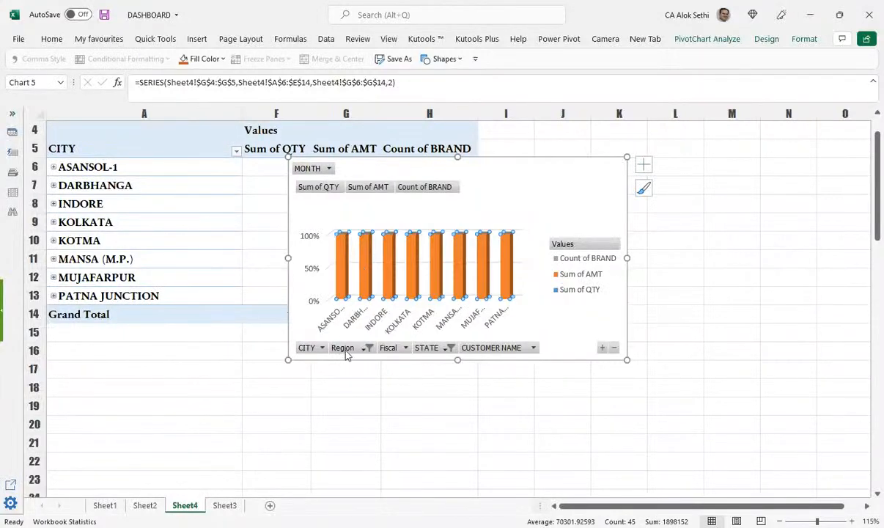
pyautogui.click(331, 189)
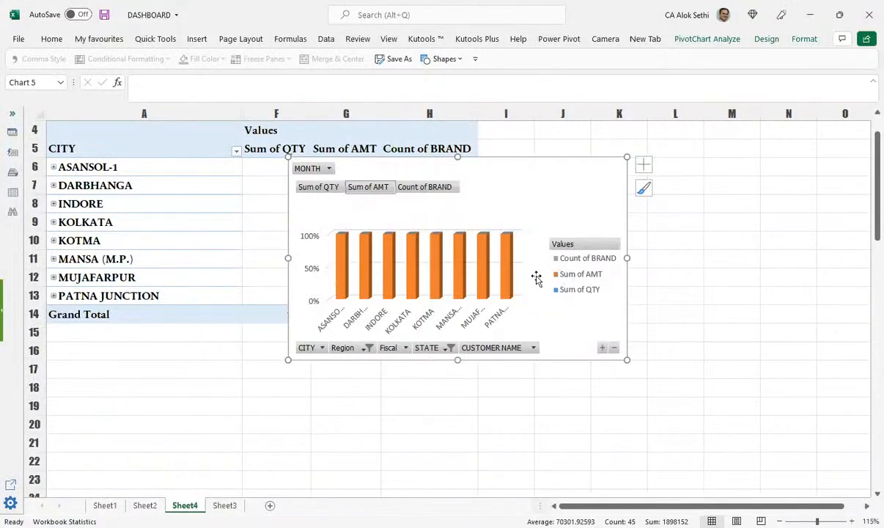
# Step: Enable Select Multiple Items in the chart's MONTH filter
pyautogui.click(317, 172)
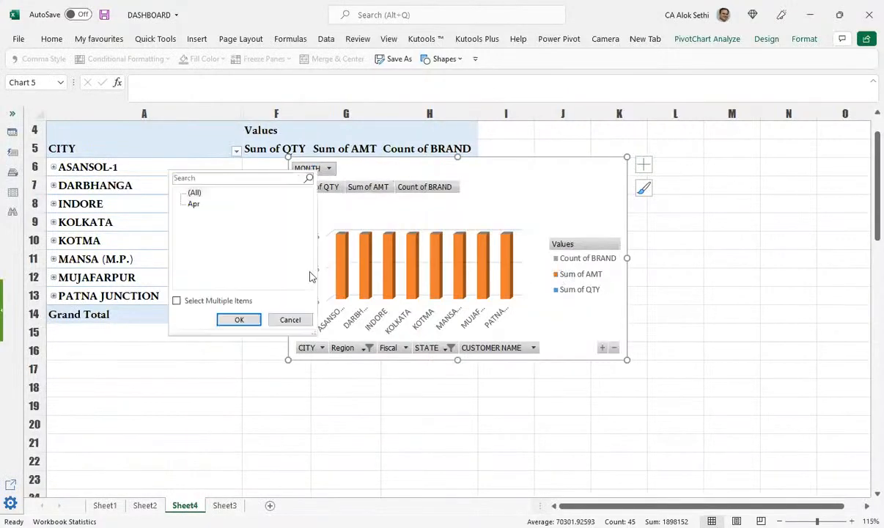
pyautogui.click(237, 303)
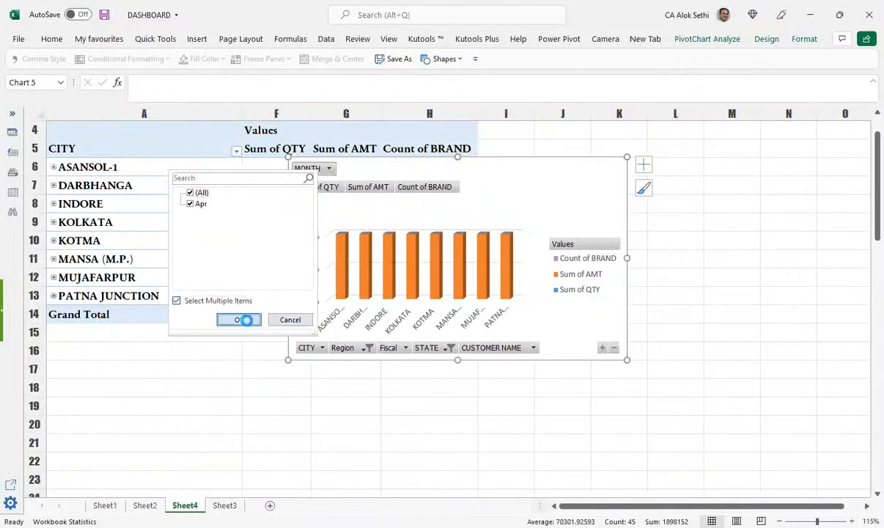
pyautogui.click(242, 320)
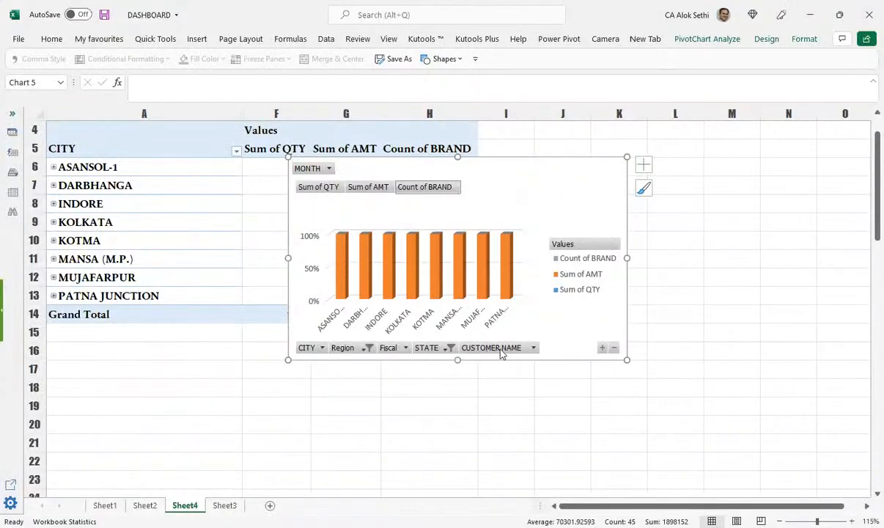
# Step: Add plain value data labels to the columns after trying the Data Callout style
pyautogui.click(643, 167)
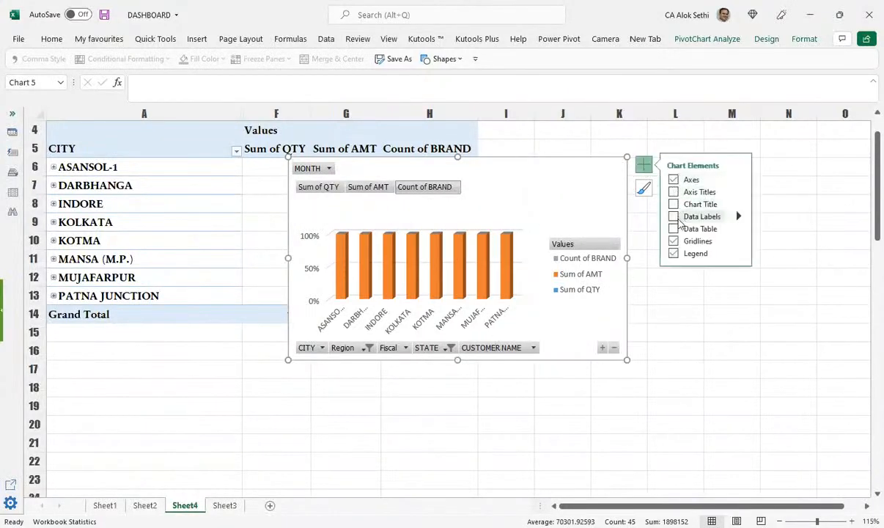
pyautogui.click(674, 217)
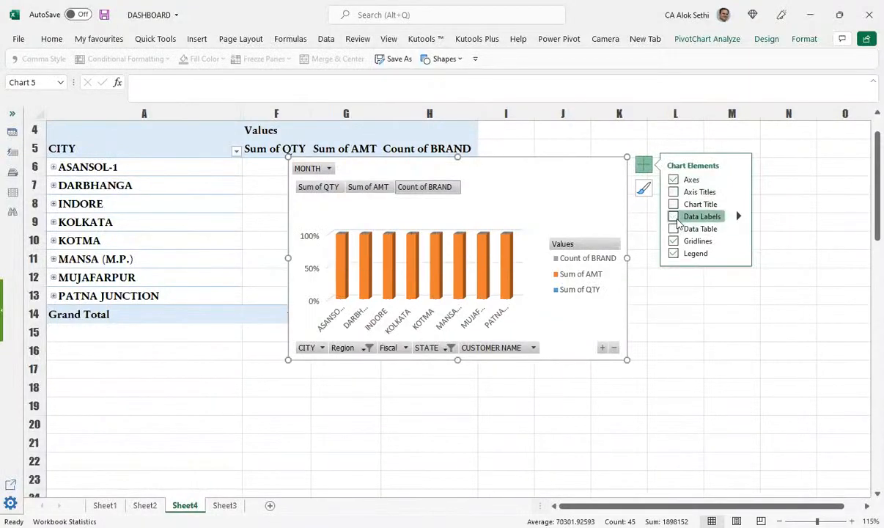
pyautogui.click(674, 217)
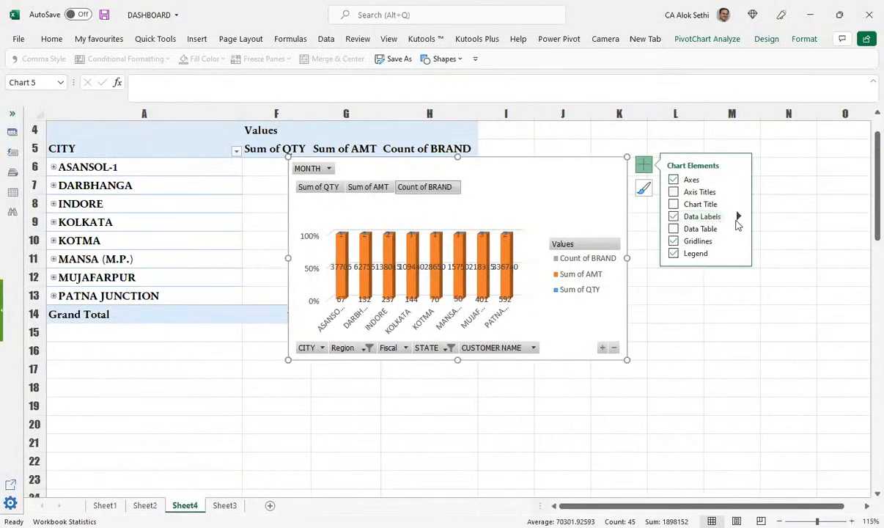
pyautogui.moveTo(738, 217)
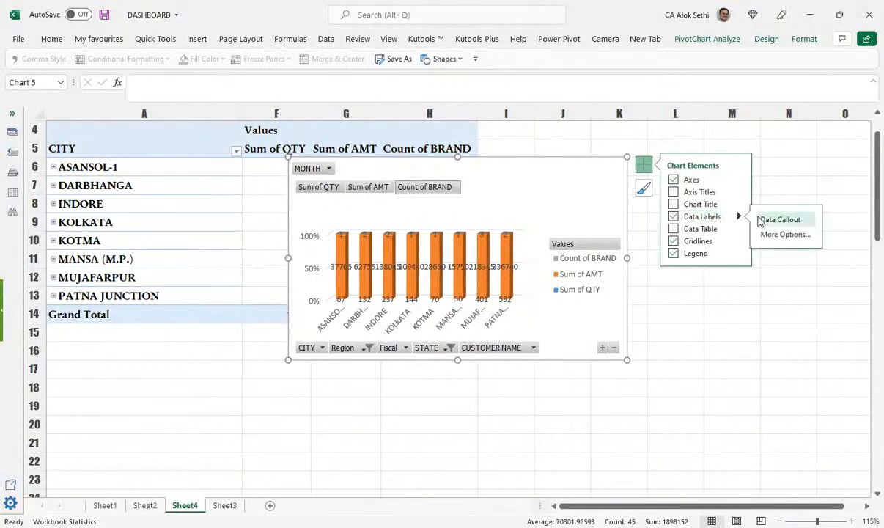
pyautogui.click(760, 220)
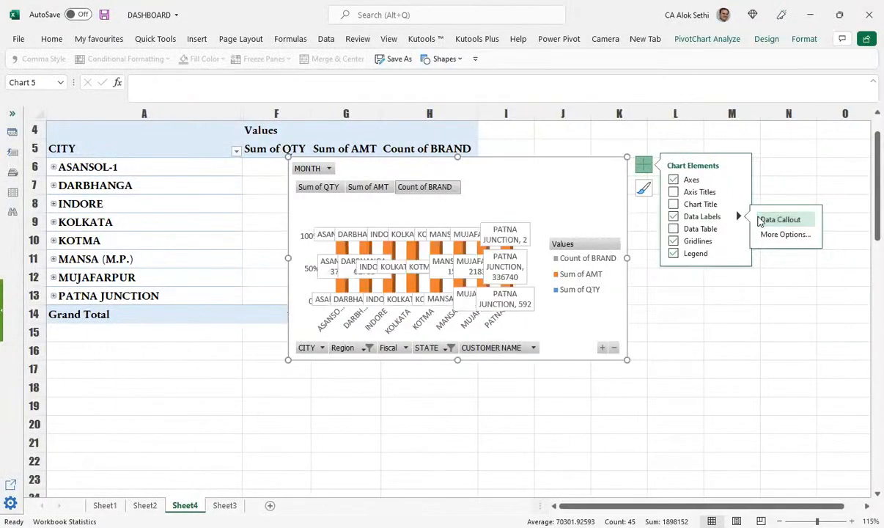
pyautogui.click(674, 217)
pyautogui.click(674, 217)
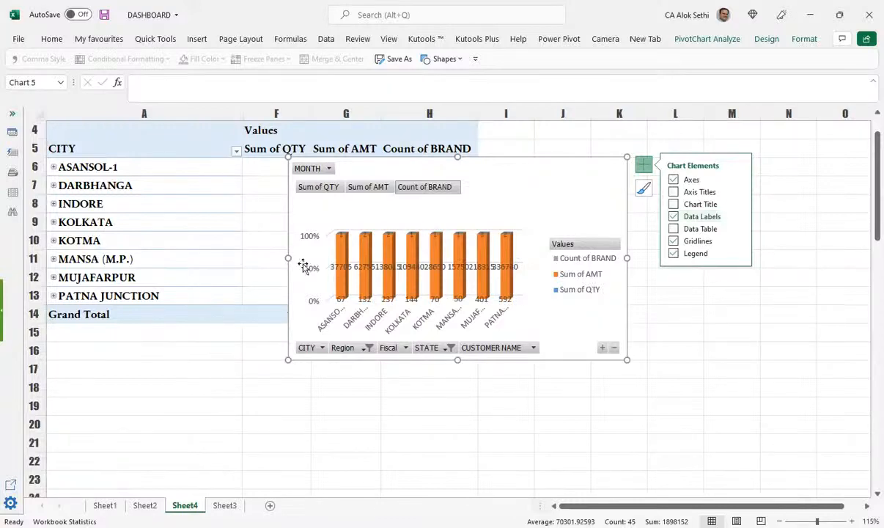
pyautogui.click(673, 217)
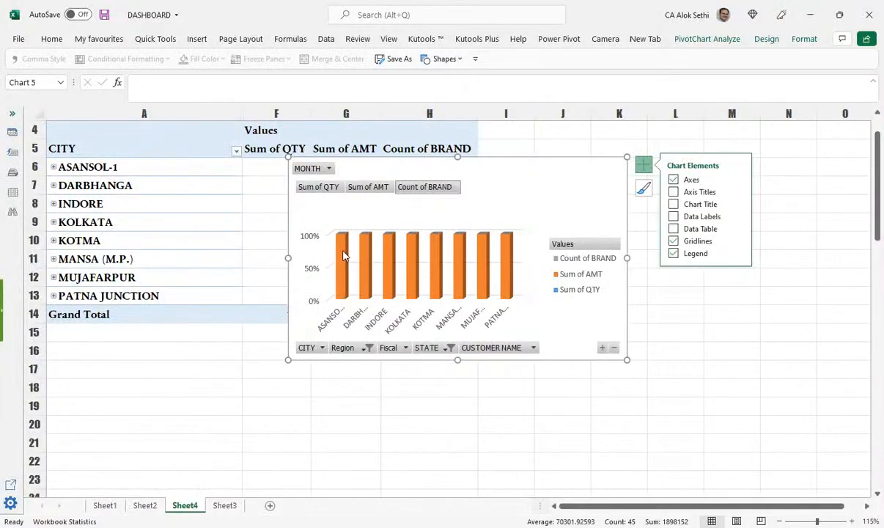
pyautogui.scroll(1, 347, 258)
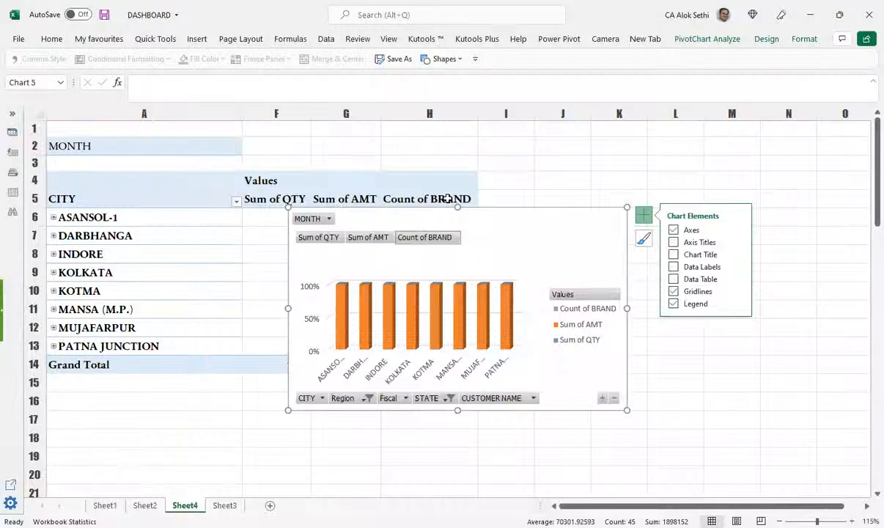
pyautogui.click(673, 267)
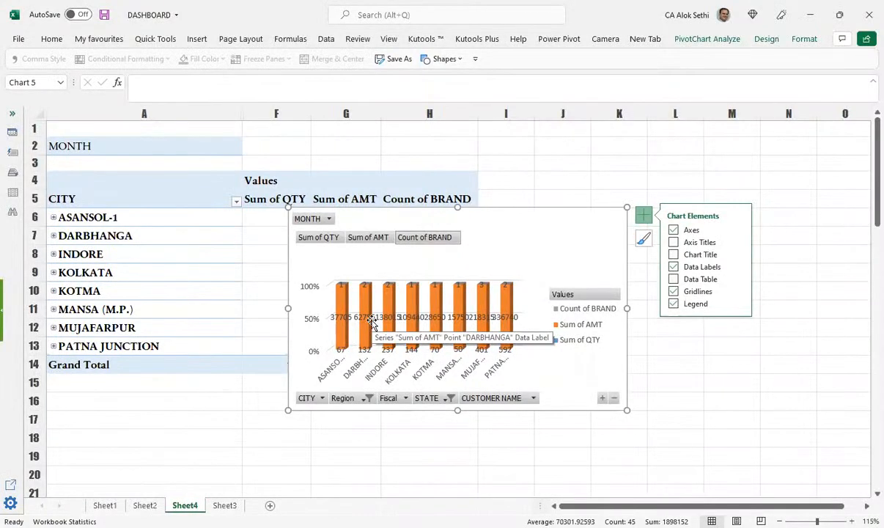
# Step: Enlarge the PivotChart and select all the Sum of AMT data labels
pyautogui.moveTo(627, 412); pyautogui.dragTo(686, 453)
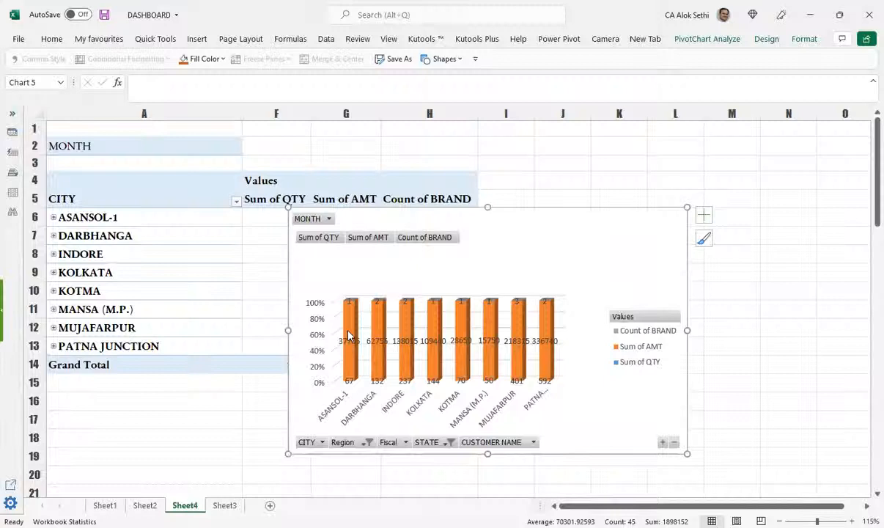
pyautogui.click(349, 342)
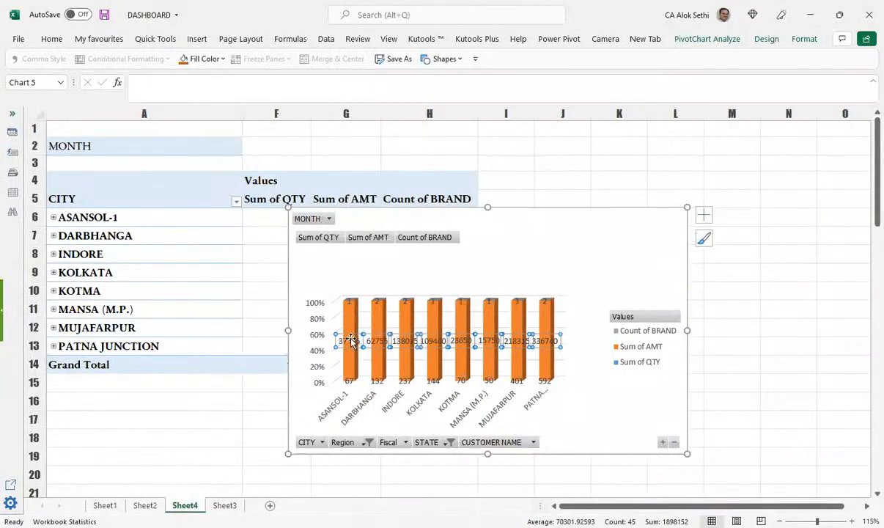
pyautogui.click(363, 338)
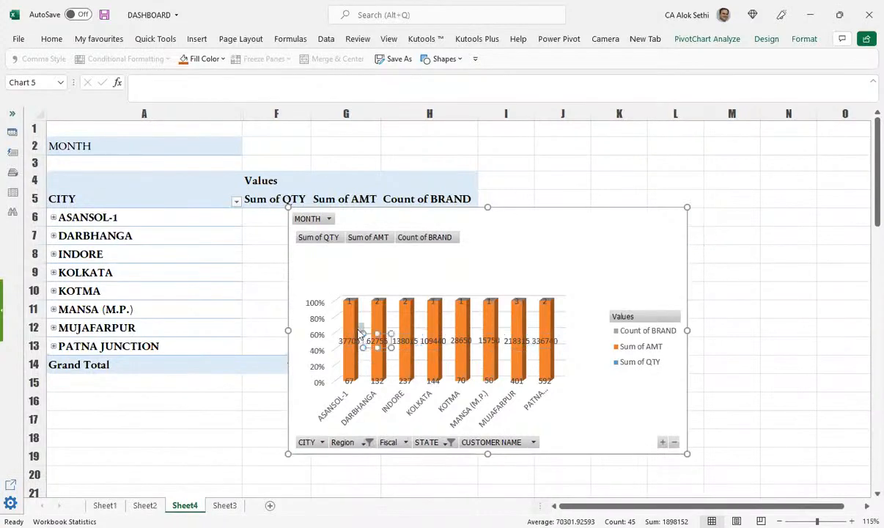
pyautogui.click(361, 338)
pyautogui.press('Escape')
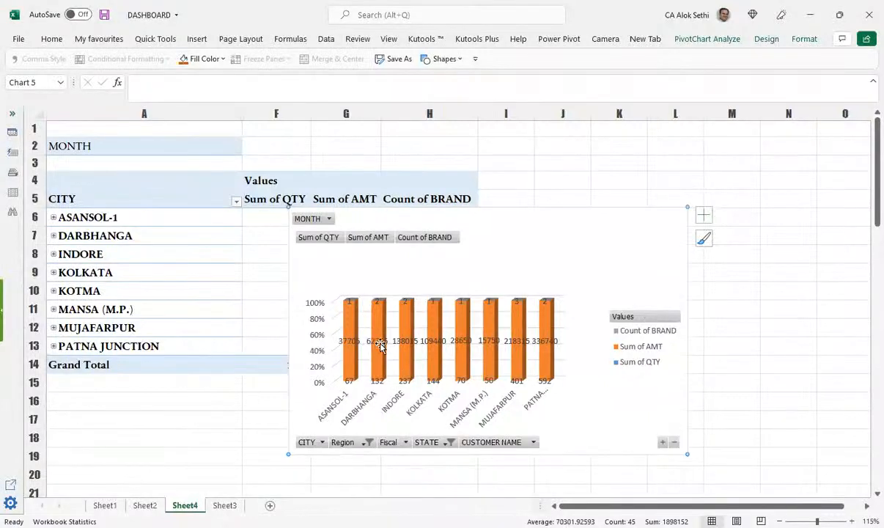
pyautogui.click(357, 344)
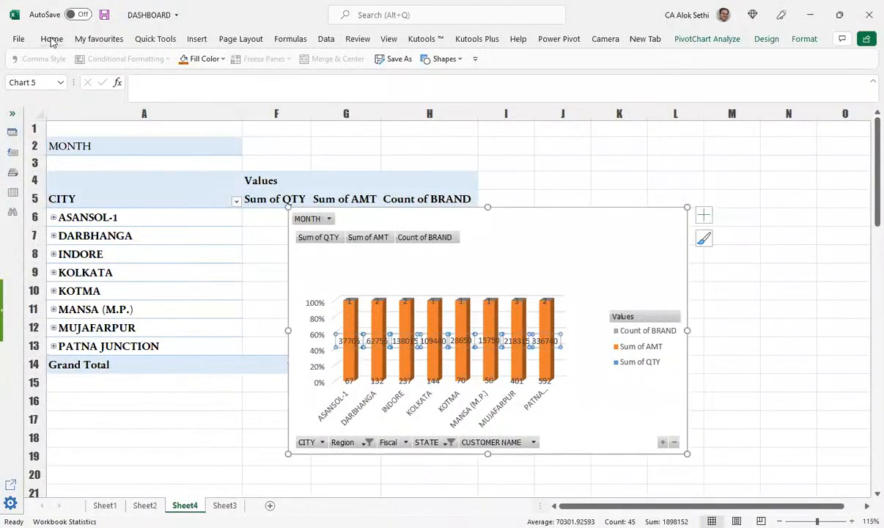
# Step: Make the Sum of AMT data labels Vertical Text and bold
pyautogui.click(53, 39)
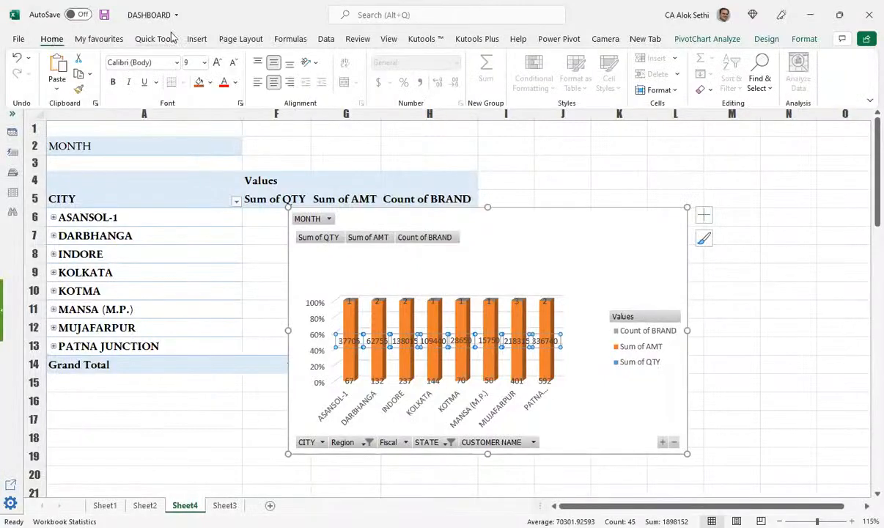
pyautogui.click(311, 63)
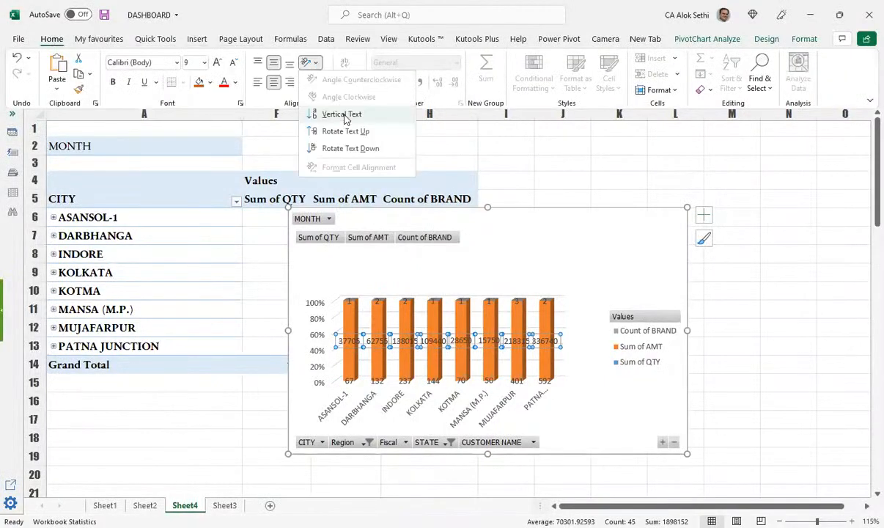
pyautogui.click(343, 115)
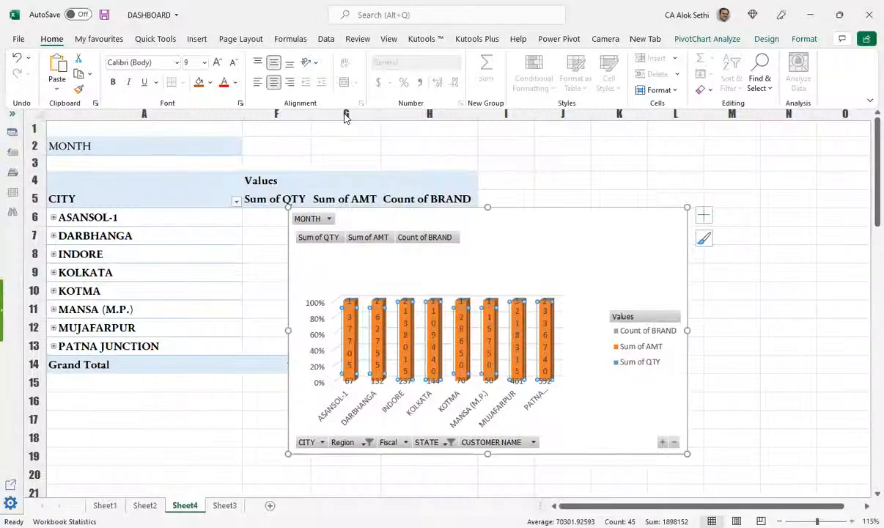
pyautogui.hotkey('ctrl', 'b')
pyautogui.scroll(-1, 829, 429)
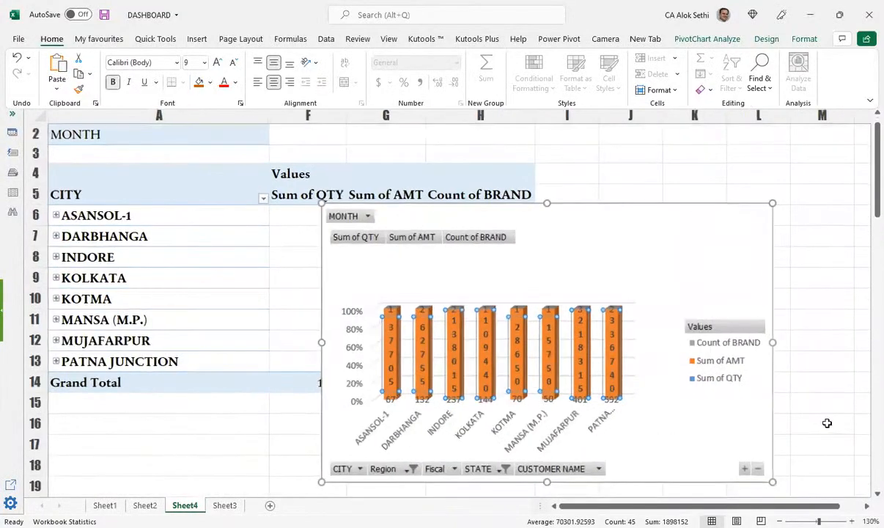
pyautogui.scroll(2, 771, 386)
pyautogui.scroll(-1, 770, 386)
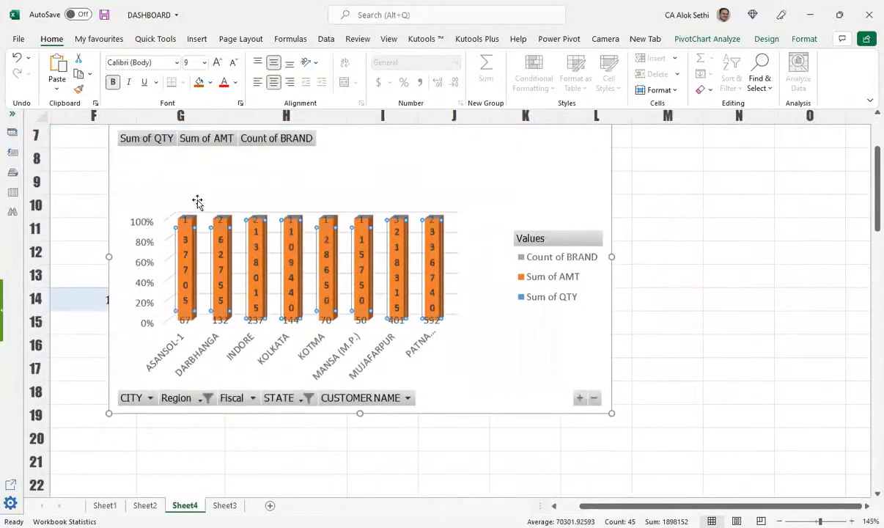
# Step: Select the Sum of QTY data labels at the column bases
pyautogui.click(183, 315)
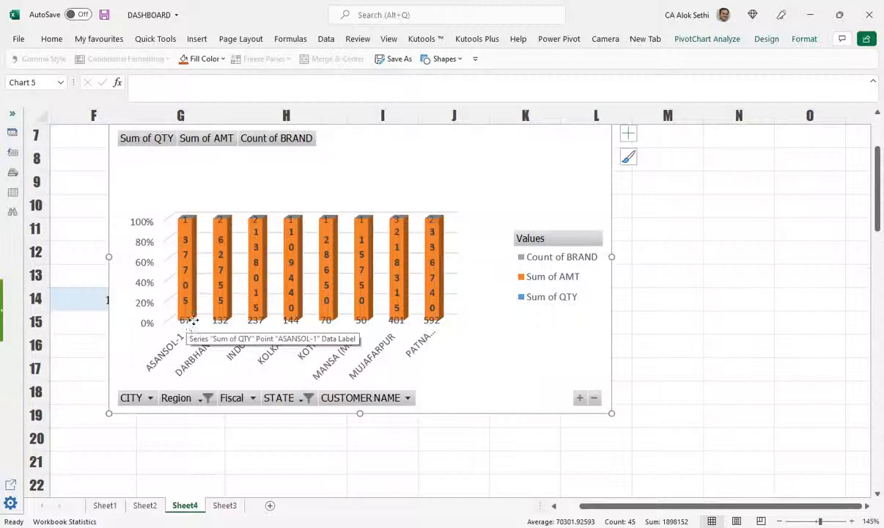
pyautogui.click(390, 323)
pyautogui.scroll(1, 504, 336)
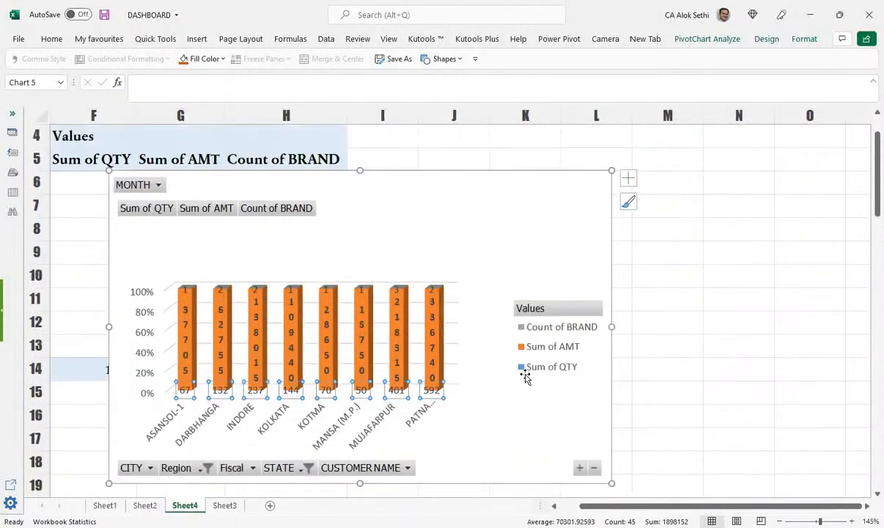
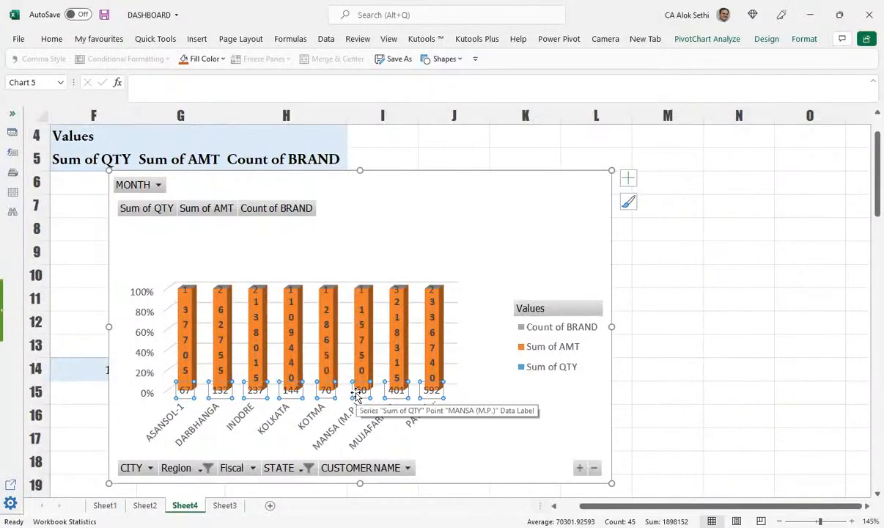
# Step: Scroll Sheet4 to view the pivot chart with Axes, Data Labels, Gridlines and Legend ticked
pyautogui.scroll(-1, 363, 390)
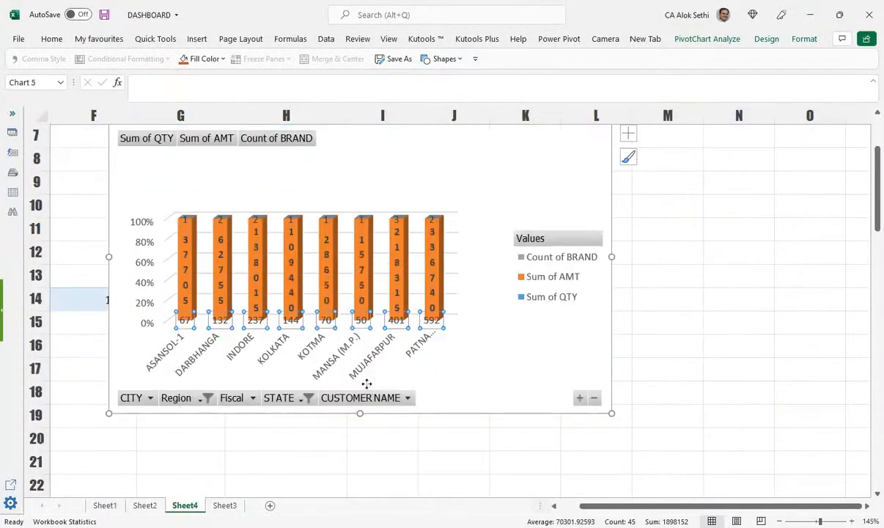
pyautogui.scroll(1, 367, 383)
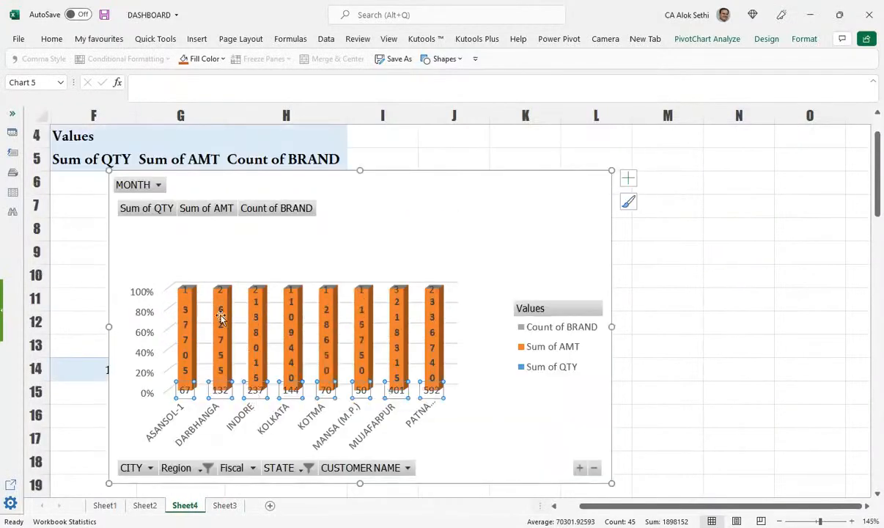
pyautogui.scroll(1, 216, 313)
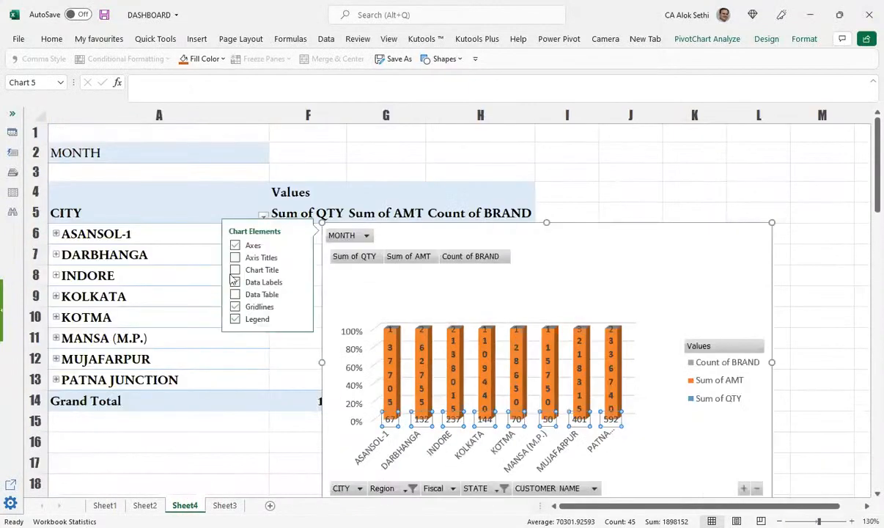
# Step: Open the recommended chart types for the pivot chart, accepting the switch to 2-D
pyautogui.press('Escape')
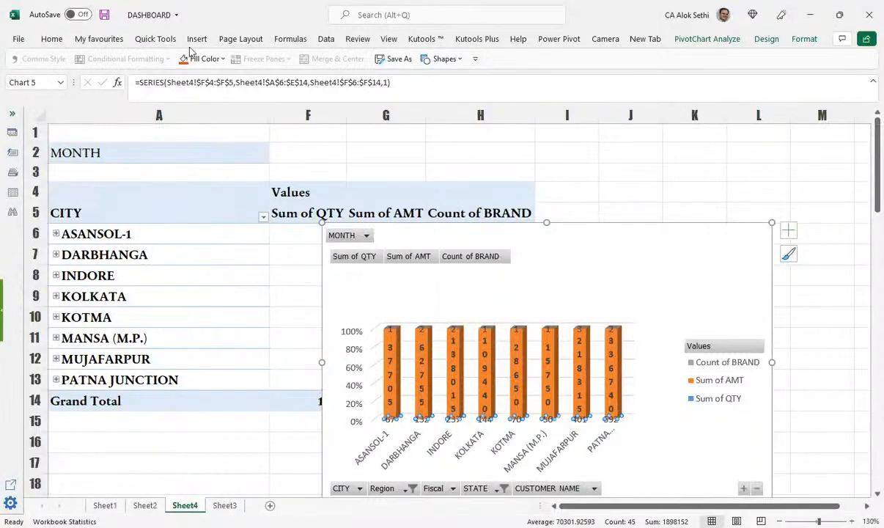
pyautogui.click(196, 40)
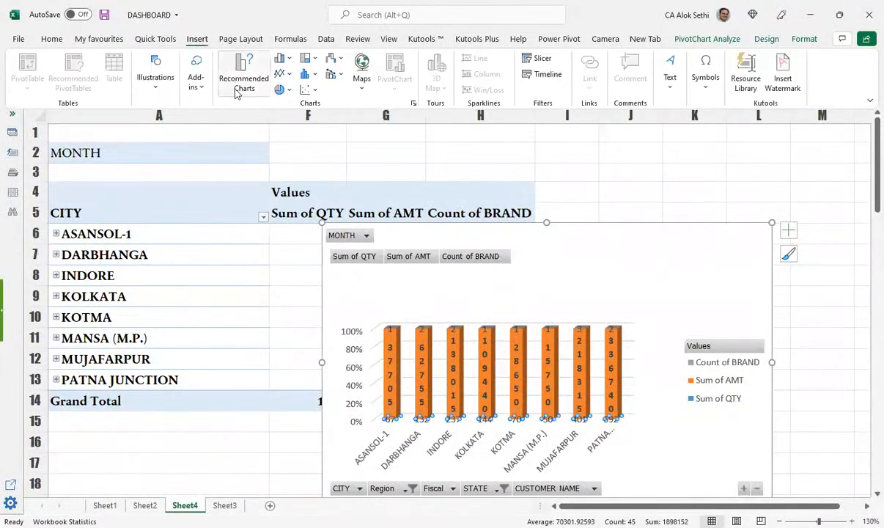
pyautogui.click(243, 88)
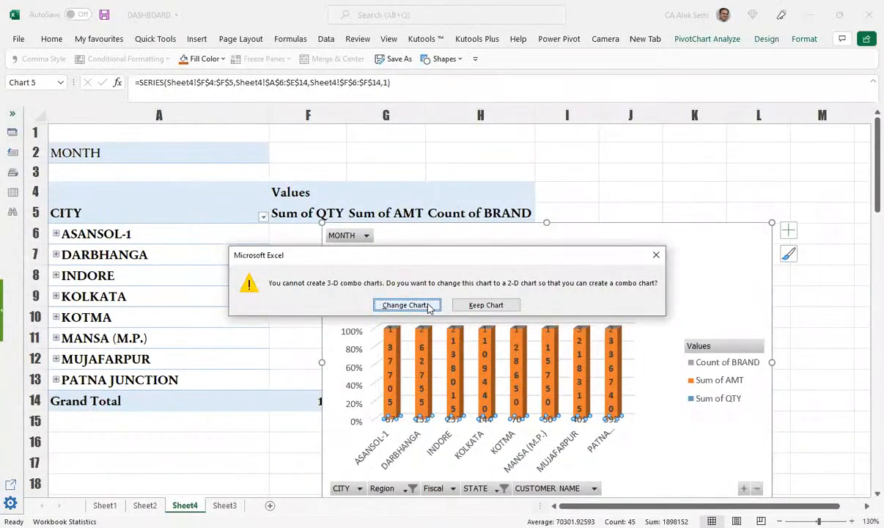
pyautogui.press('Return')
pyautogui.click(391, 145)
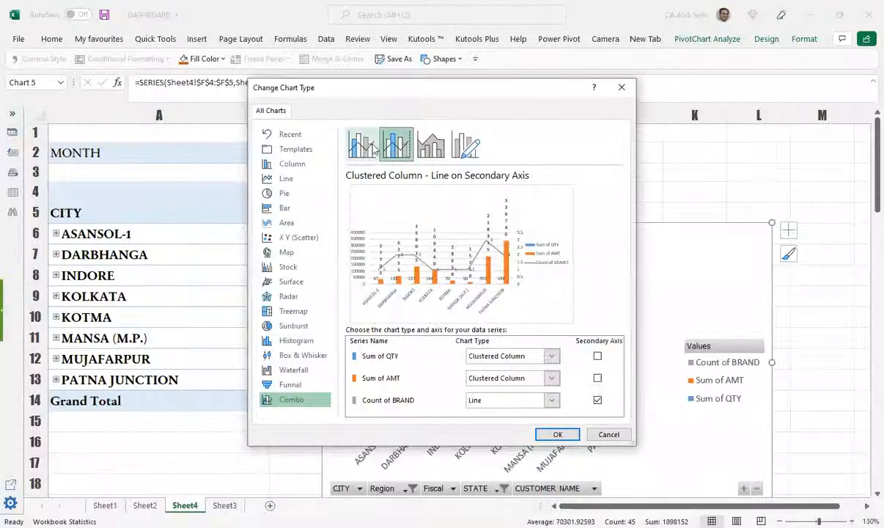
pyautogui.click(370, 147)
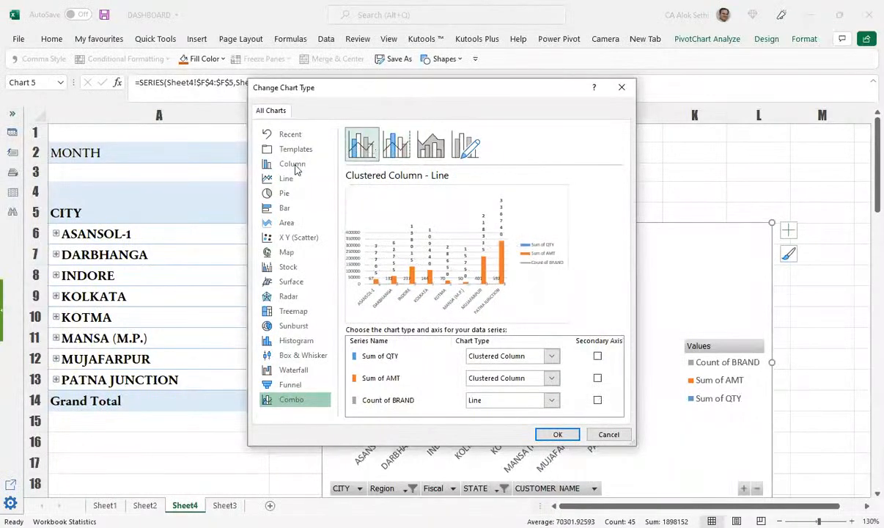
# Step: Compare the column and line layouts, then change the pivot chart to a pie chart
pyautogui.click(293, 165)
pyautogui.click(441, 149)
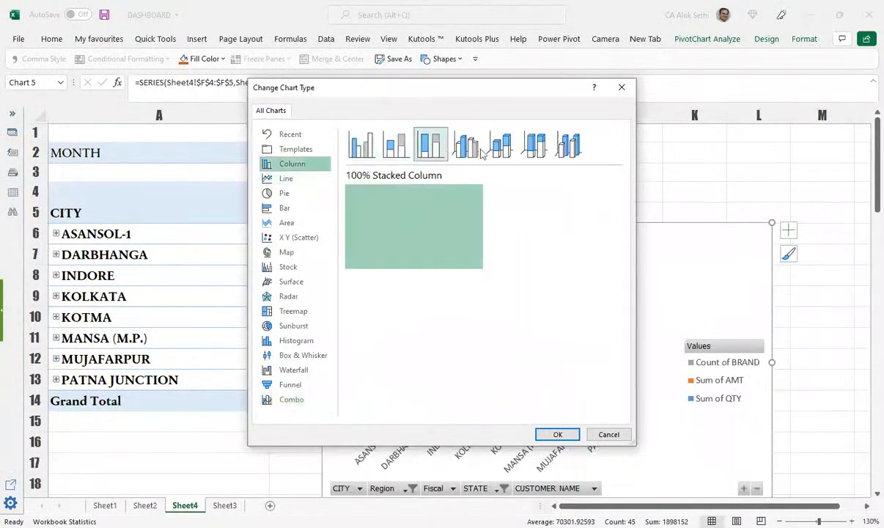
pyautogui.click(474, 148)
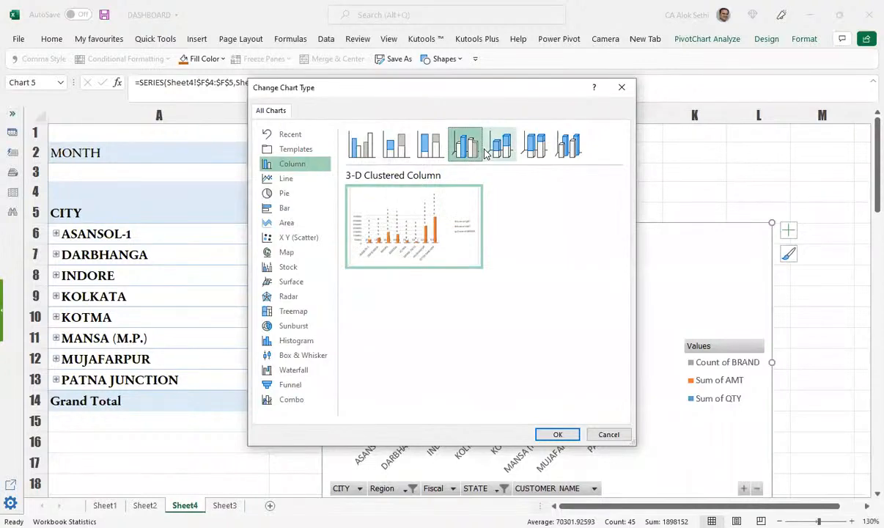
pyautogui.click(502, 147)
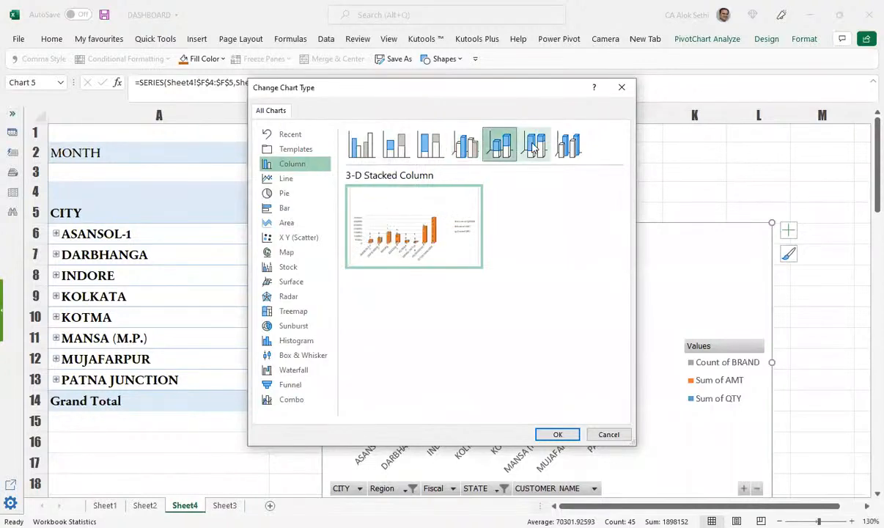
pyautogui.click(534, 147)
pyautogui.click(569, 148)
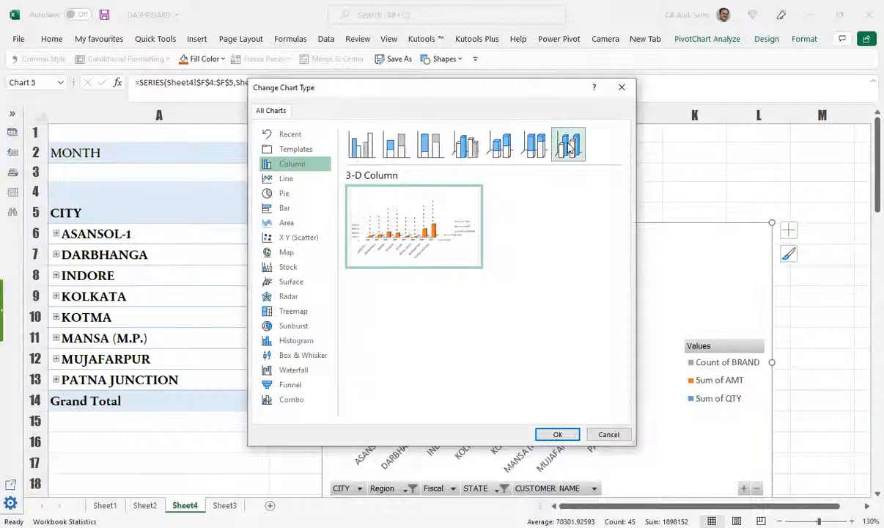
pyautogui.click(299, 180)
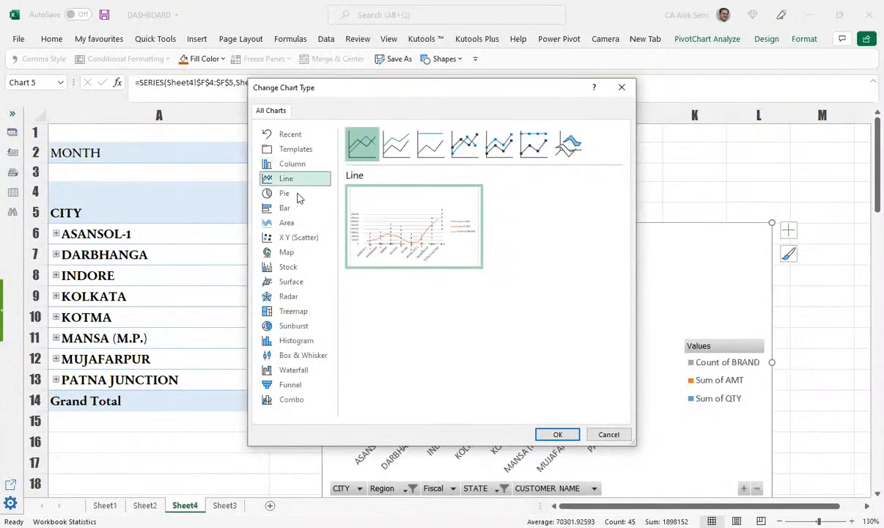
pyautogui.click(296, 194)
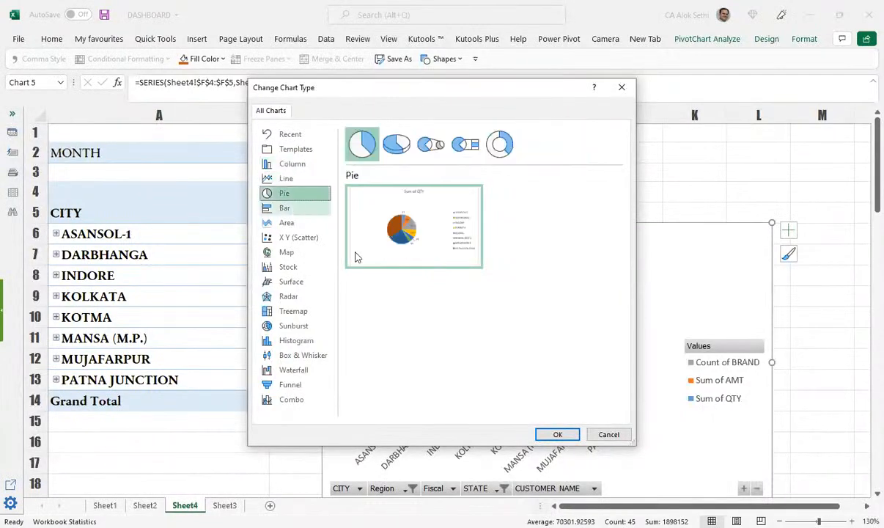
pyautogui.click(557, 434)
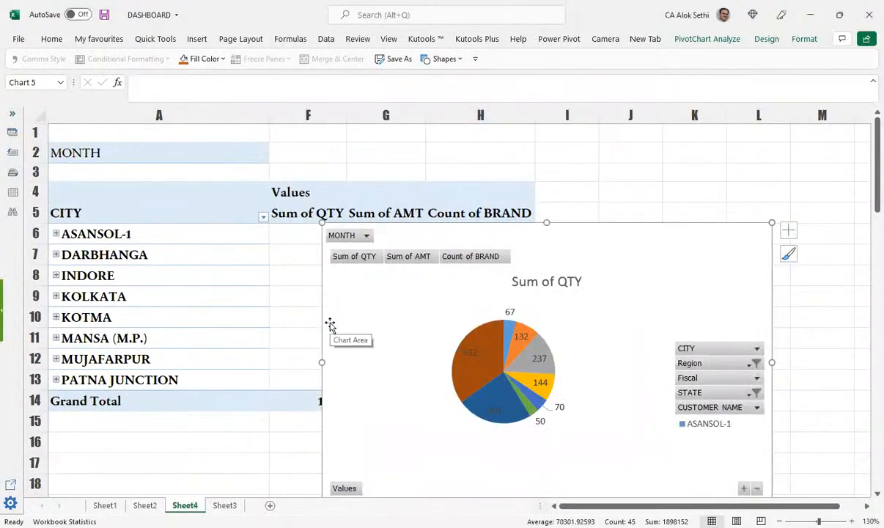
# Step: Enlarge the pie chart and move it right of the pivot table to uncover the values
pyautogui.scroll(-2, 329, 325)
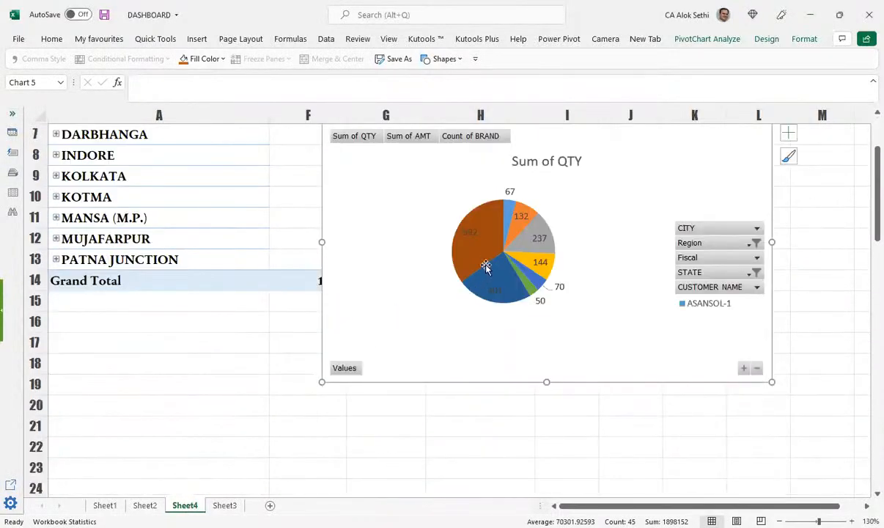
pyautogui.moveTo(322, 382); pyautogui.dragTo(281, 403)
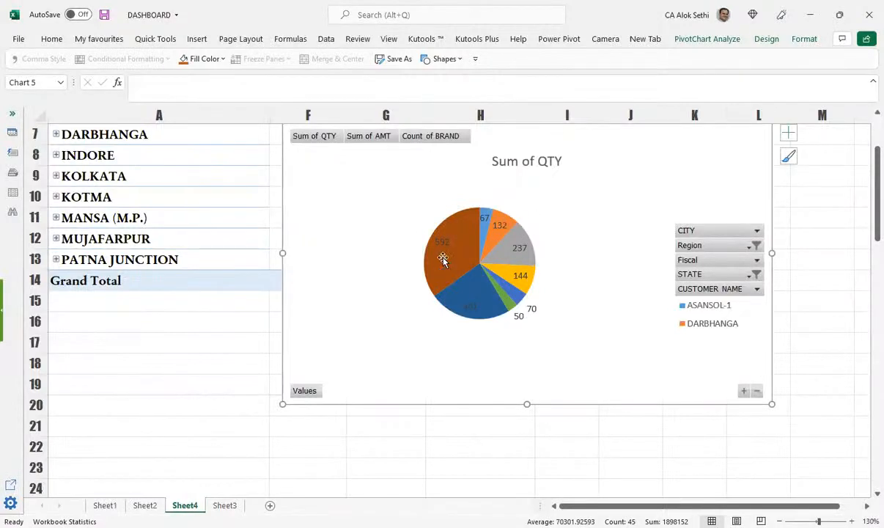
pyautogui.moveTo(450, 229)
pyautogui.scroll(2, 330, 179)
pyautogui.scroll(-1, 322, 181)
pyautogui.click(319, 178)
pyautogui.moveTo(576, 176); pyautogui.dragTo(853, 164)
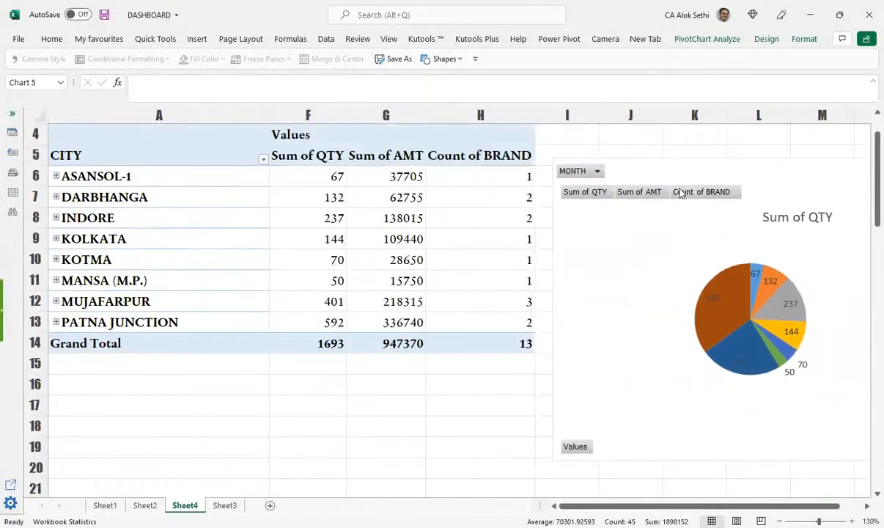
# Step: Make STATE a report filter and replace Count of BRAND with BRAND rows (ADIDAS, NIKE, PUMA)
pyautogui.click(126, 159)
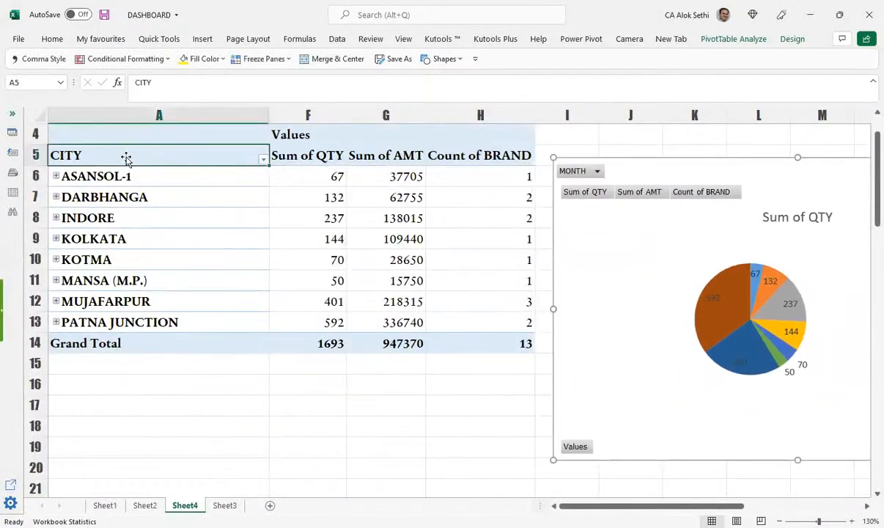
pyautogui.rightClick(126, 159)
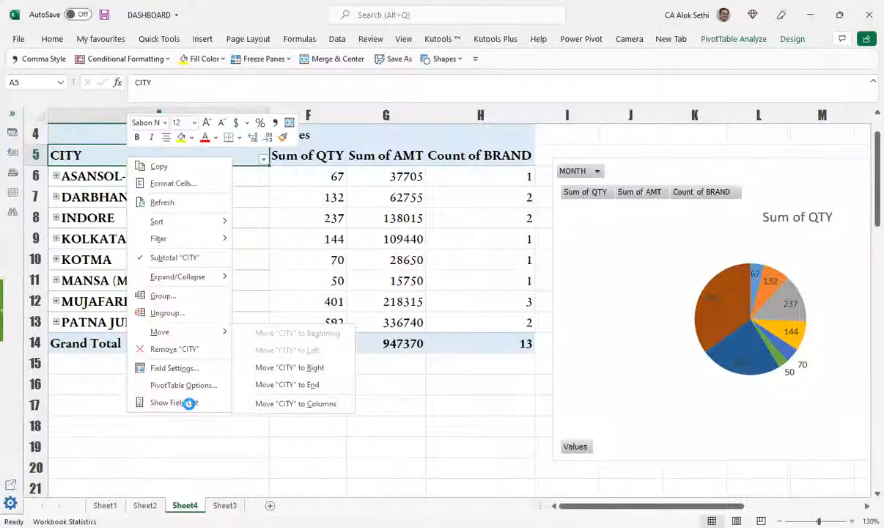
pyautogui.click(181, 401)
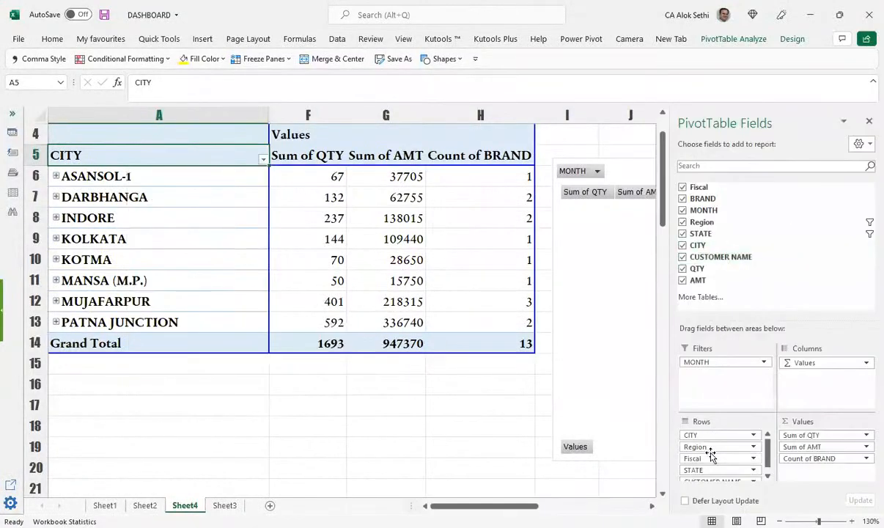
pyautogui.moveTo(711, 469); pyautogui.dragTo(705, 386)
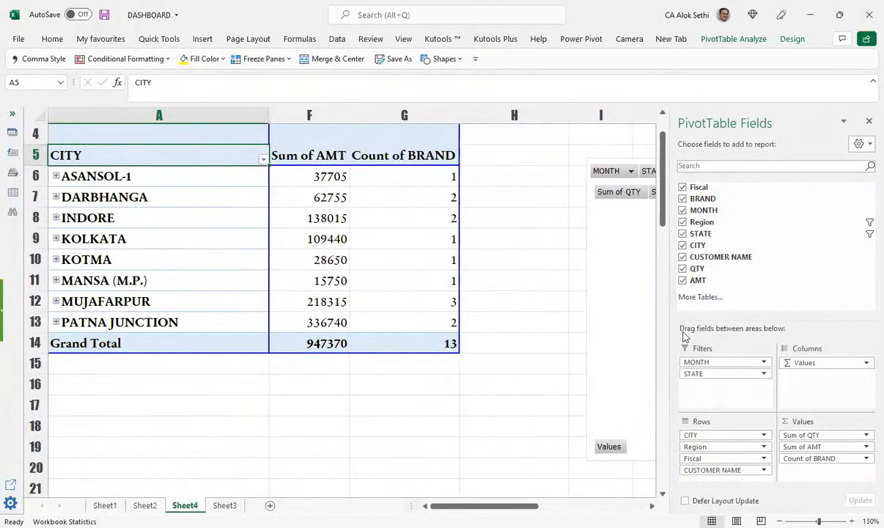
pyautogui.moveTo(819, 460)
pyautogui.mouseDown()
pyautogui.moveTo(790, 470)
pyautogui.moveTo(822, 469)
pyautogui.mouseUp()
pyautogui.moveTo(809, 457); pyautogui.dragTo(724, 433)
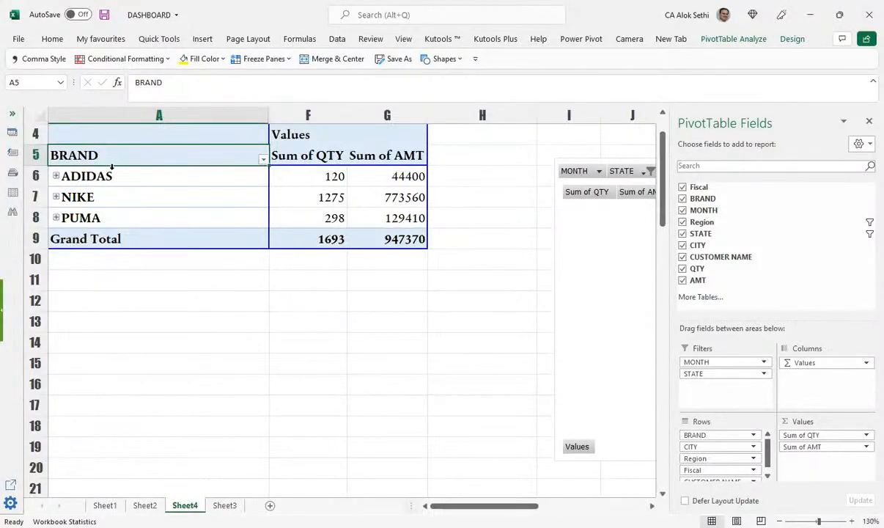
# Step: Close the field list and reposition the brand pie chart beside the pivot table
pyautogui.scroll(1, 333, 272)
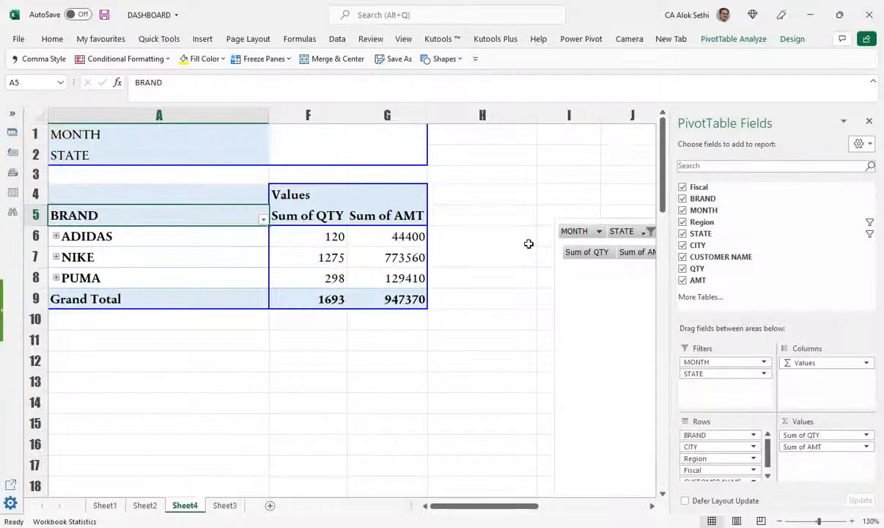
pyautogui.click(868, 121)
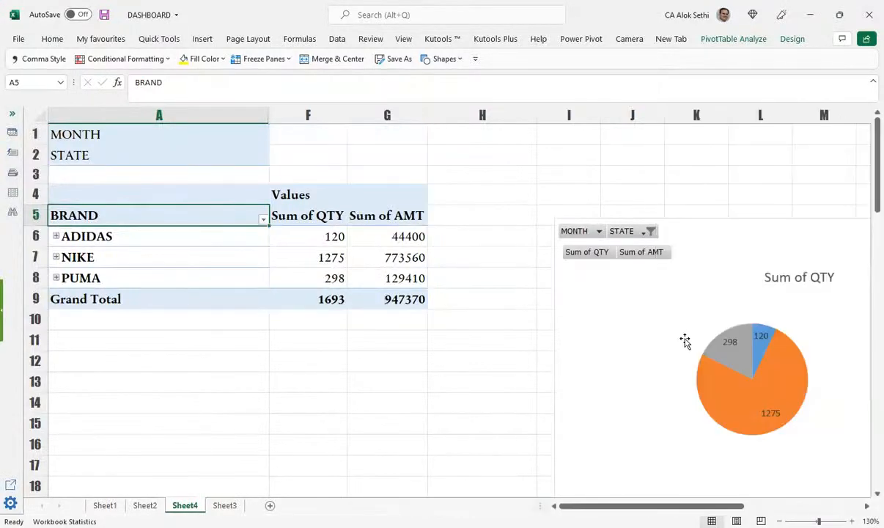
pyautogui.click(595, 331)
pyautogui.moveTo(503, 274); pyautogui.dragTo(486, 244)
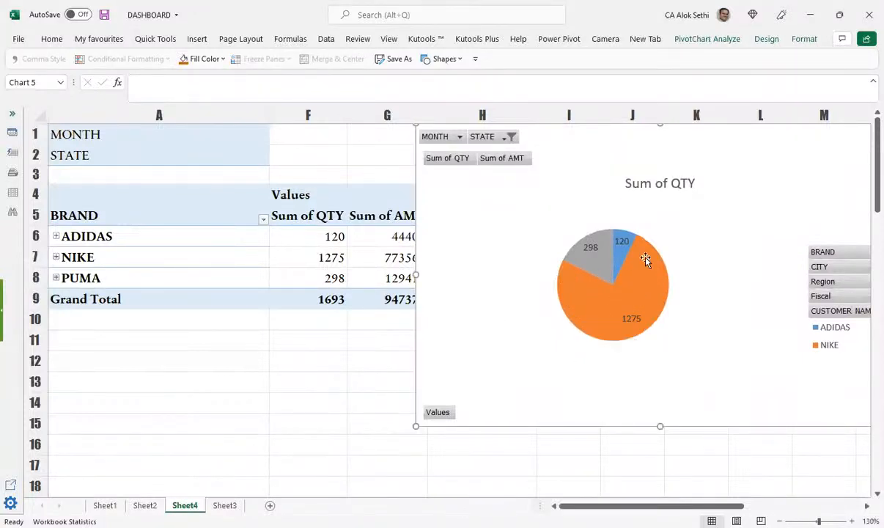
pyautogui.moveTo(654, 276)
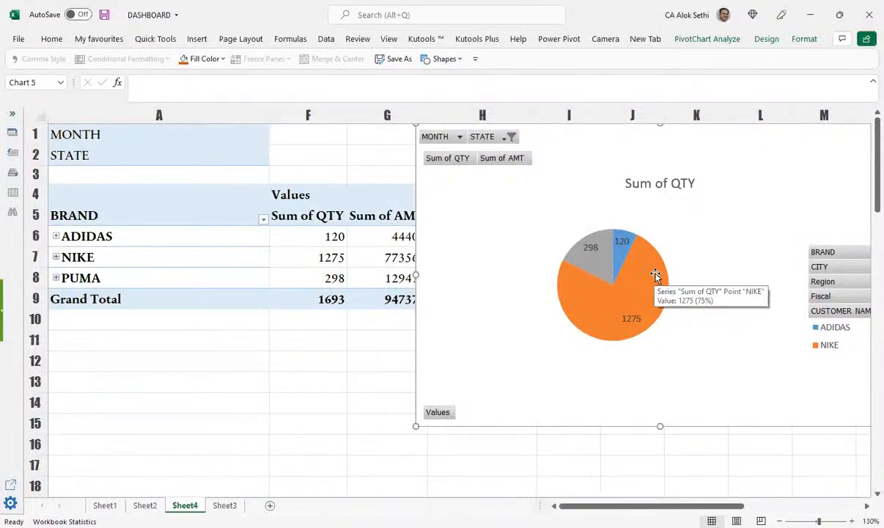
pyautogui.moveTo(708, 139); pyautogui.dragTo(566, 162)
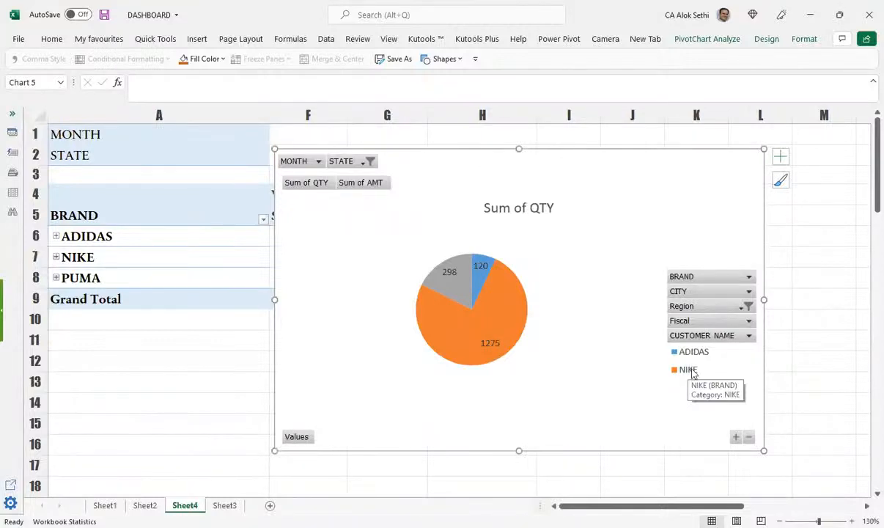
pyautogui.moveTo(470, 354)
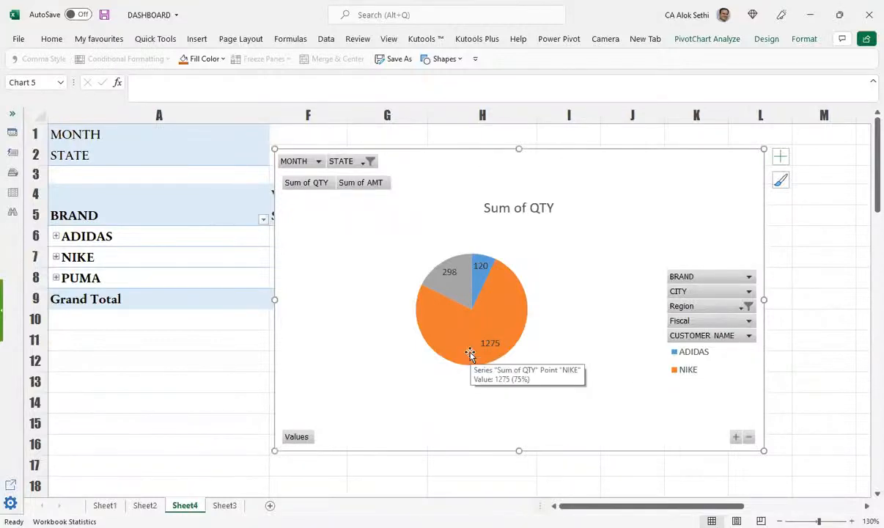
pyautogui.moveTo(438, 165)
pyautogui.mouseDown()
pyautogui.moveTo(467, 201)
pyautogui.moveTo(436, 173)
pyautogui.mouseUp()
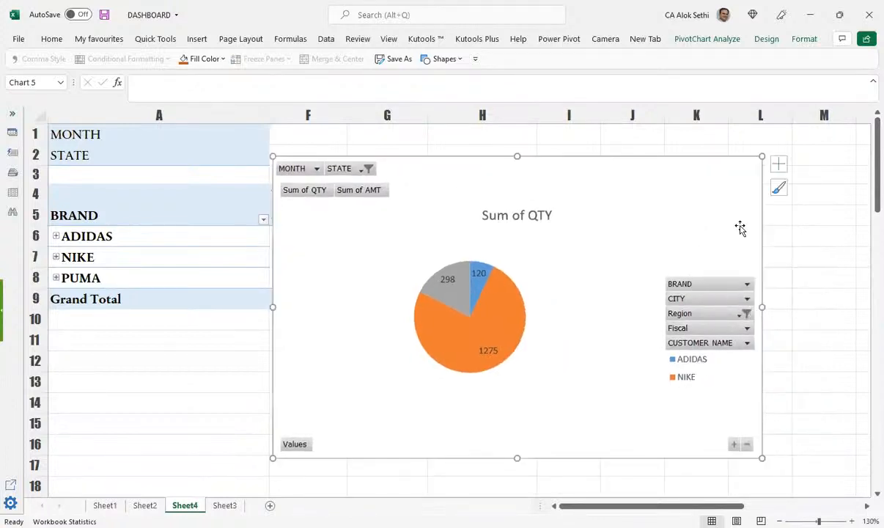
pyautogui.click(780, 189)
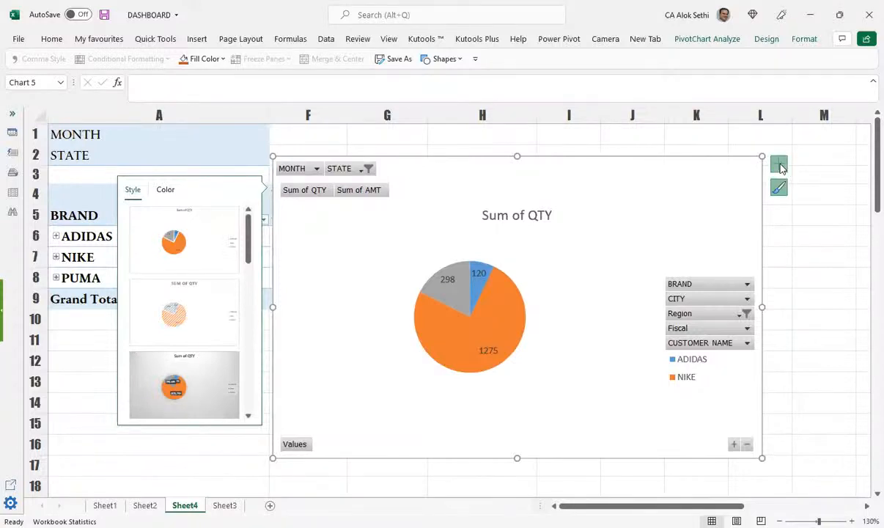
# Step: Add brand names to the pie's data labels (ADIDAS, 120; NIKE, 1275; PUMA, 298), keeping the legend
pyautogui.click(208, 195)
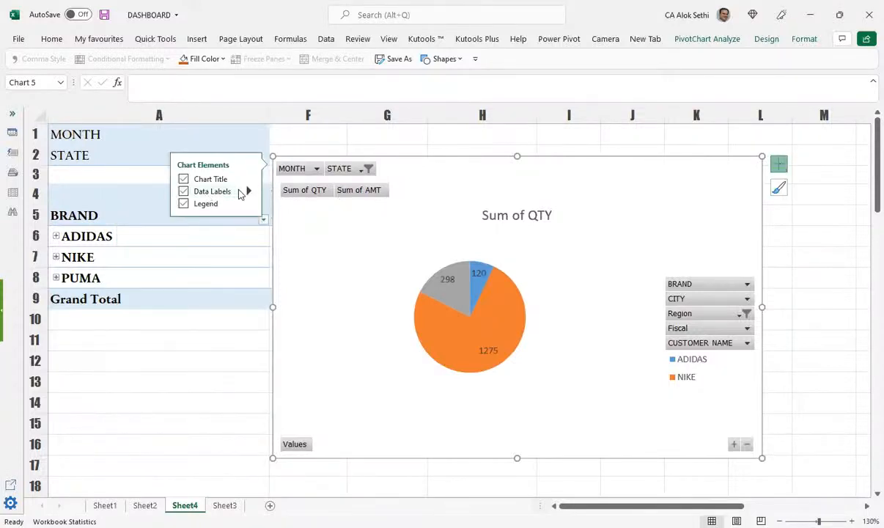
pyautogui.click(210, 205)
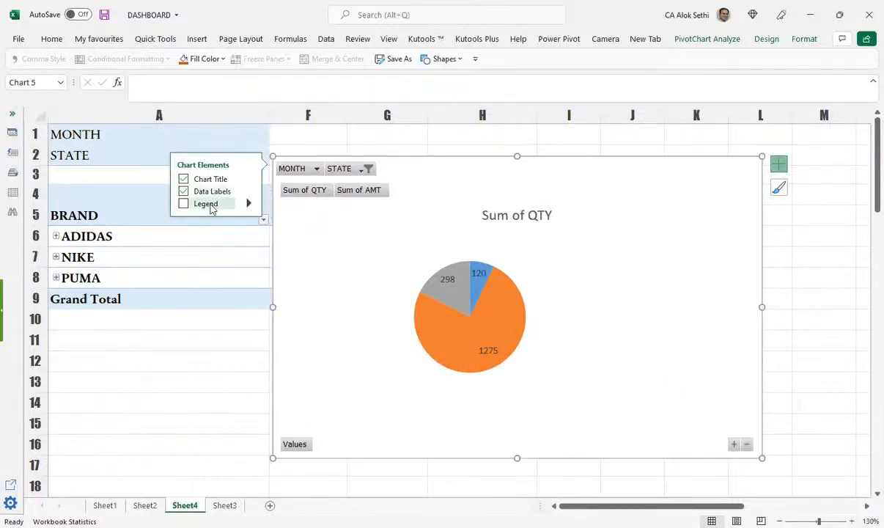
pyautogui.click(210, 205)
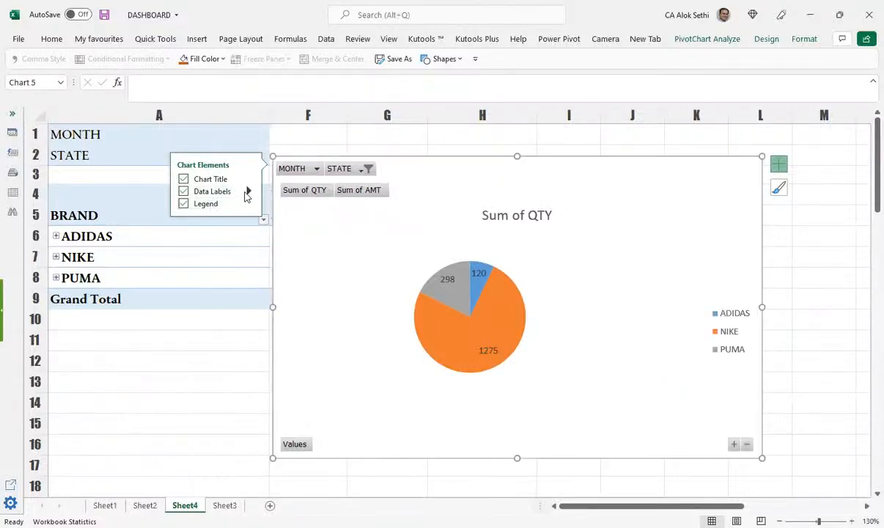
pyautogui.click(247, 191)
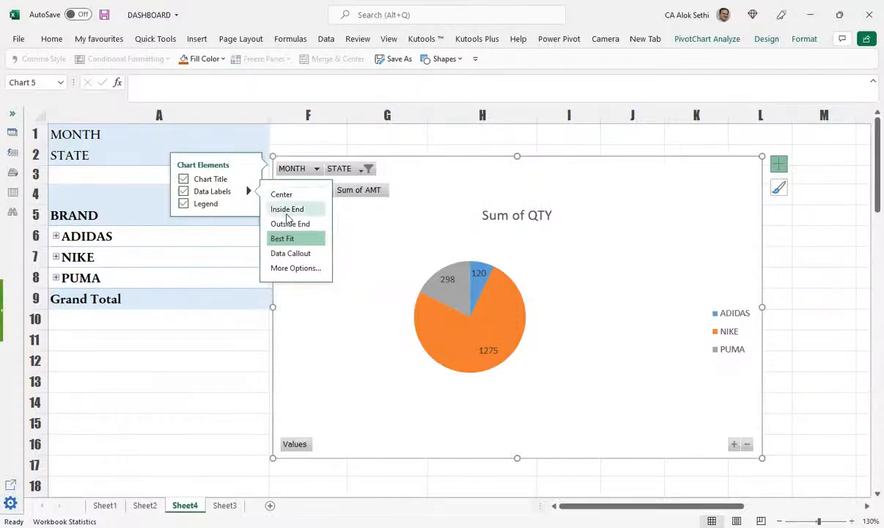
pyautogui.click(277, 269)
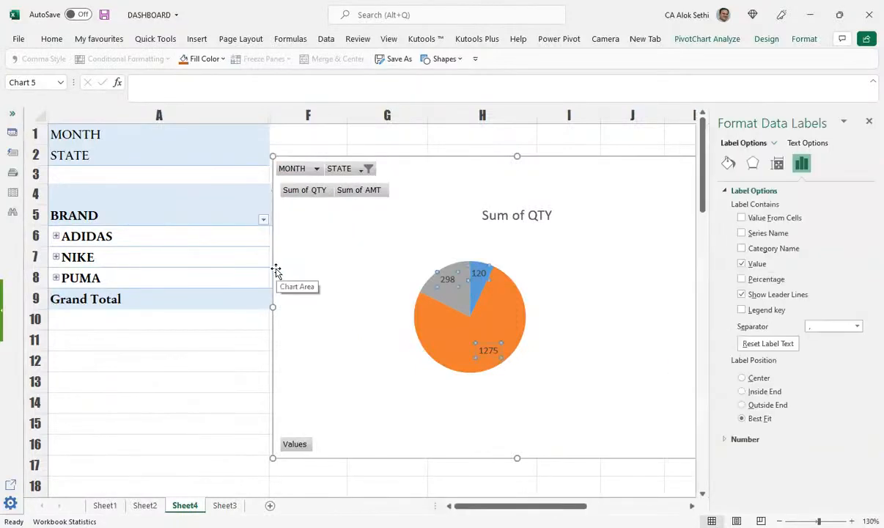
pyautogui.click(742, 310)
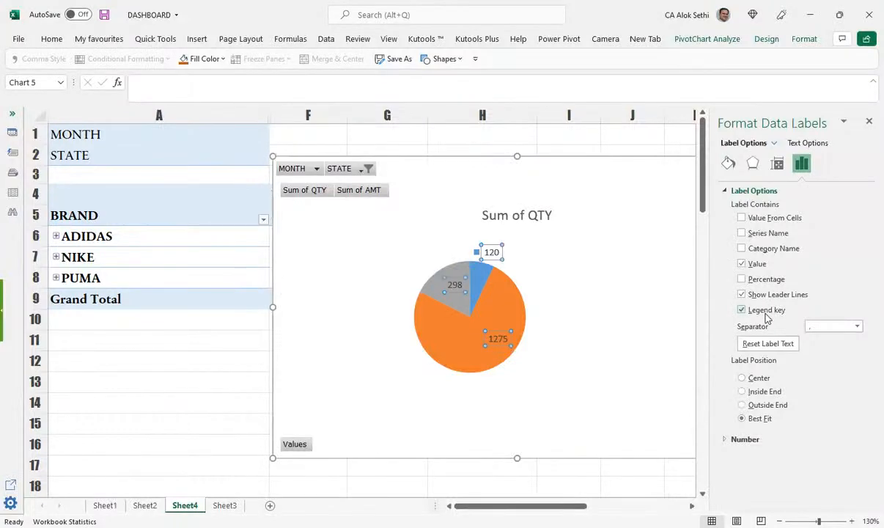
pyautogui.click(767, 312)
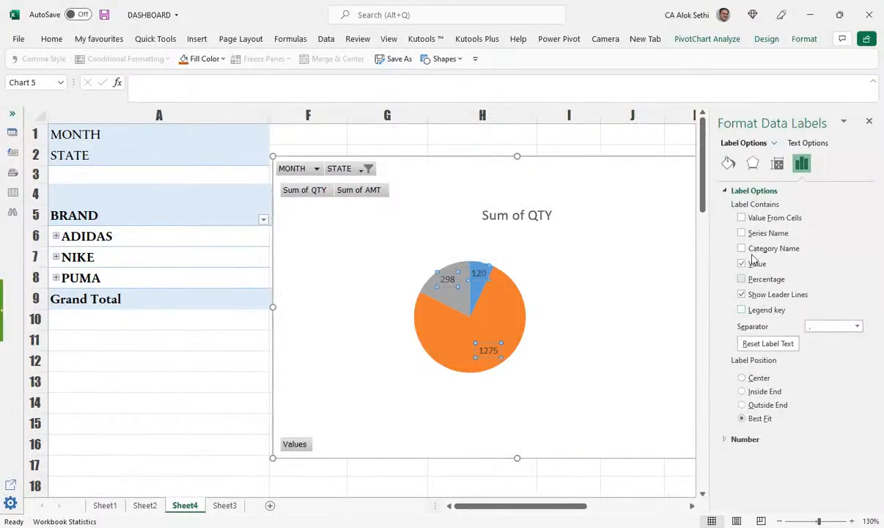
pyautogui.click(753, 251)
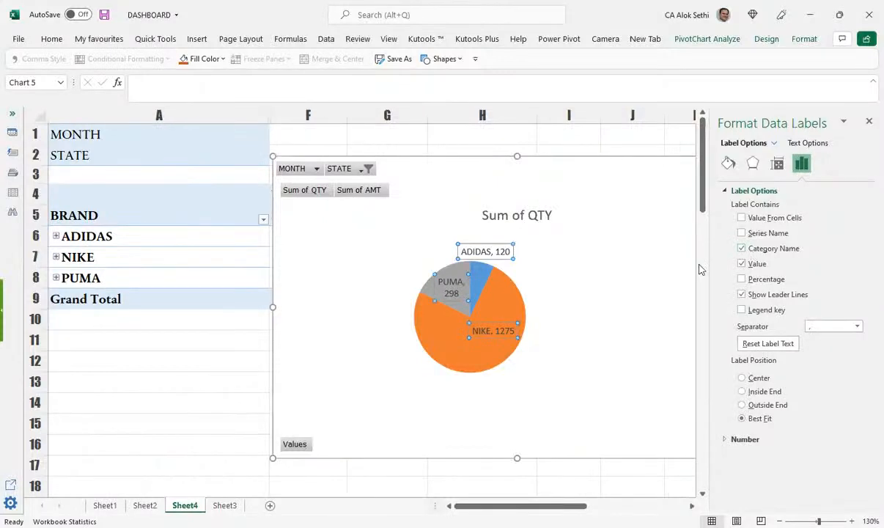
pyautogui.click(869, 121)
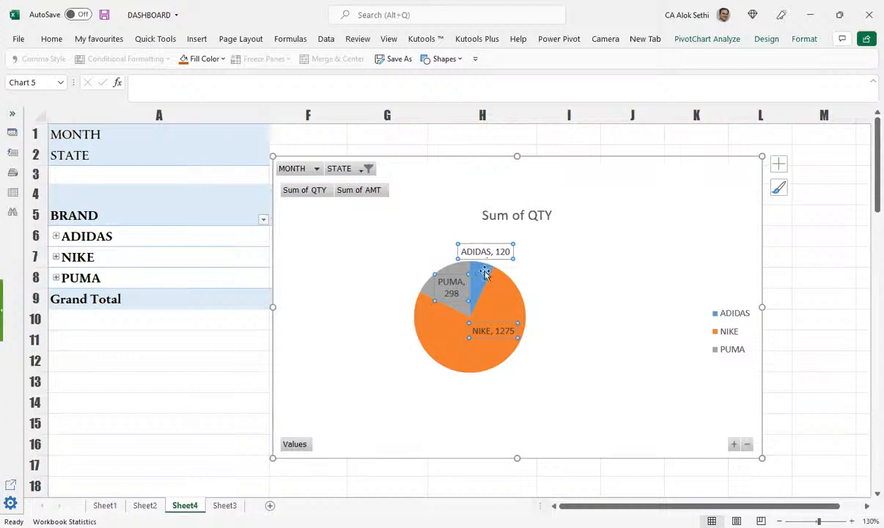
pyautogui.moveTo(517, 312); pyautogui.dragTo(557, 355)
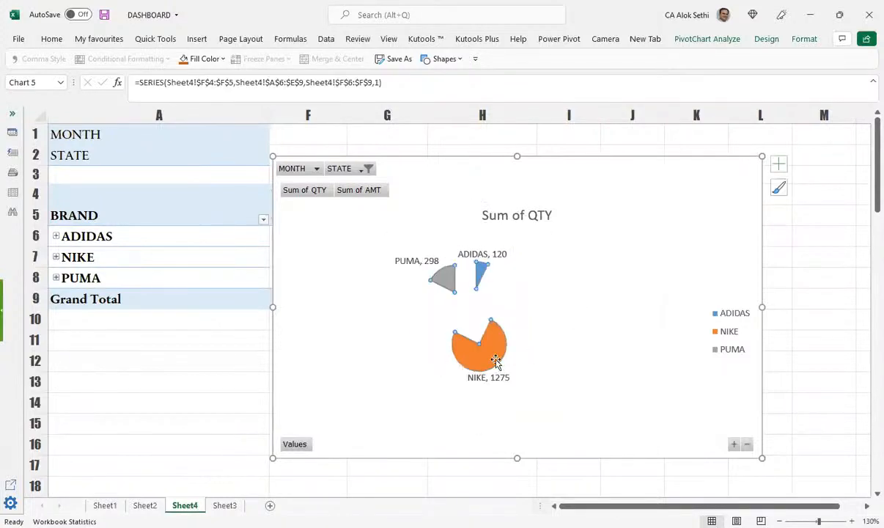
pyautogui.moveTo(462, 337); pyautogui.dragTo(444, 279)
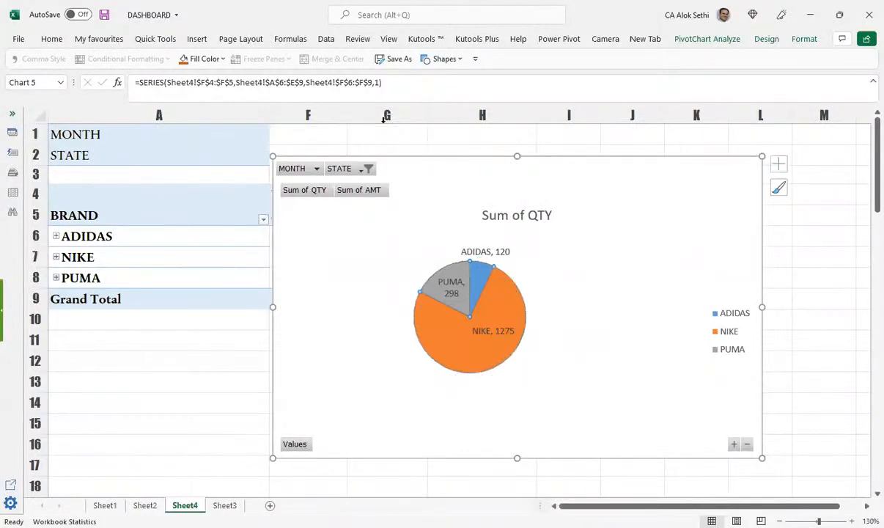
pyautogui.click(590, 218)
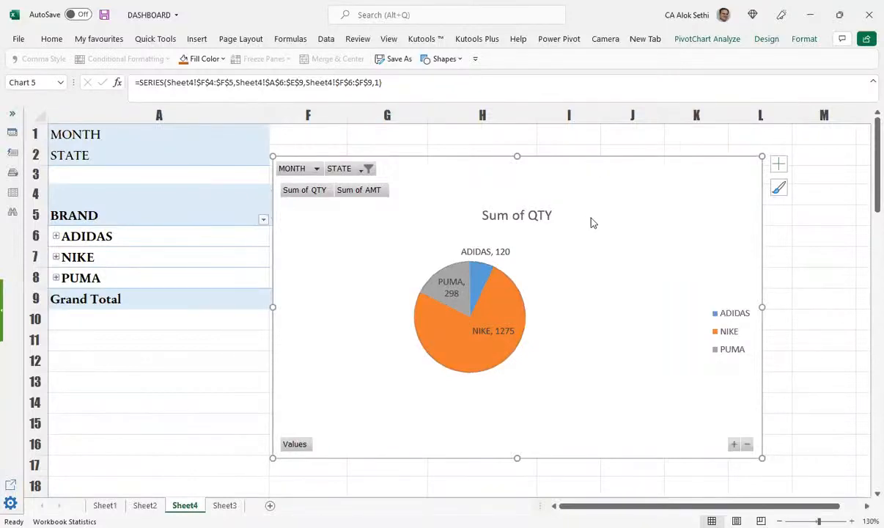
# Step: Open the chart type choices for the brand chart and compare Histogram, Sunburst, Area and Bar
pyautogui.rightClick(594, 190)
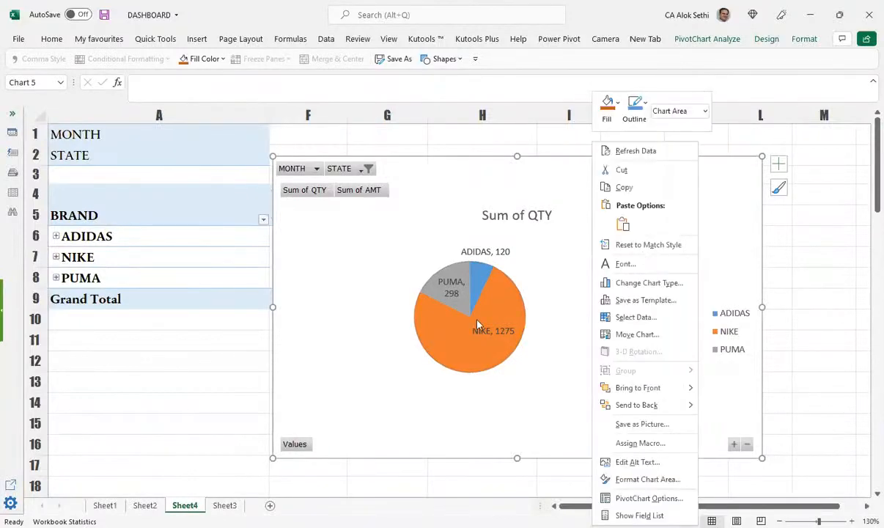
pyautogui.click(125, 46)
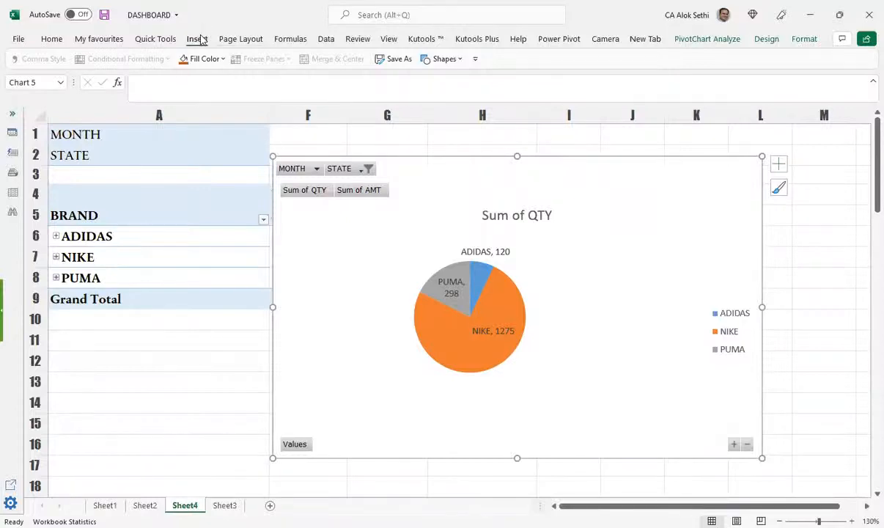
pyautogui.click(198, 40)
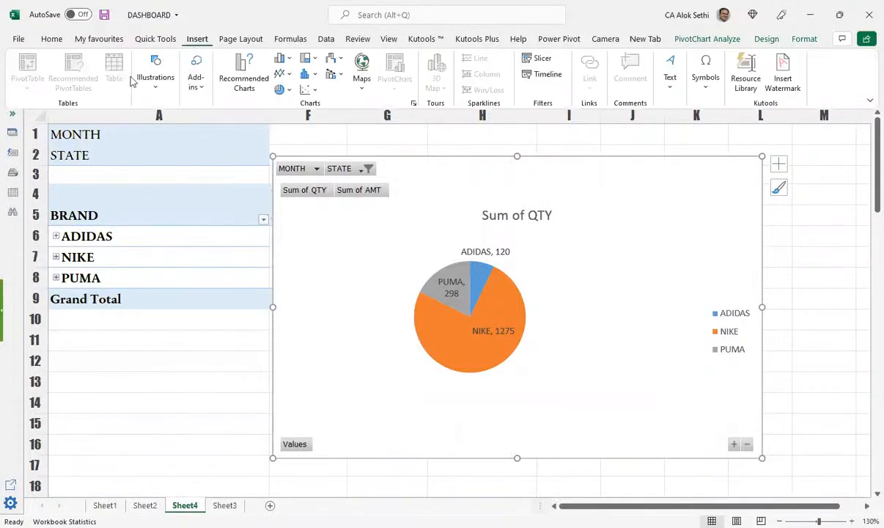
pyautogui.click(238, 89)
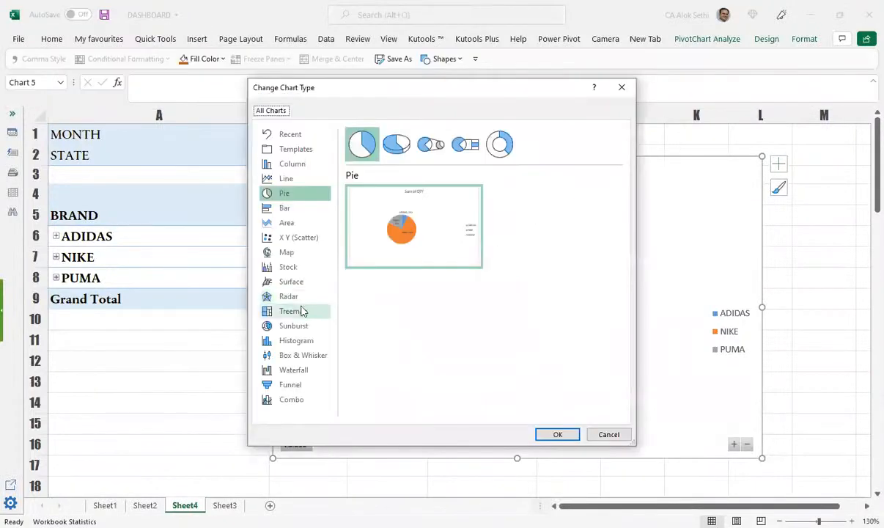
pyautogui.click(300, 343)
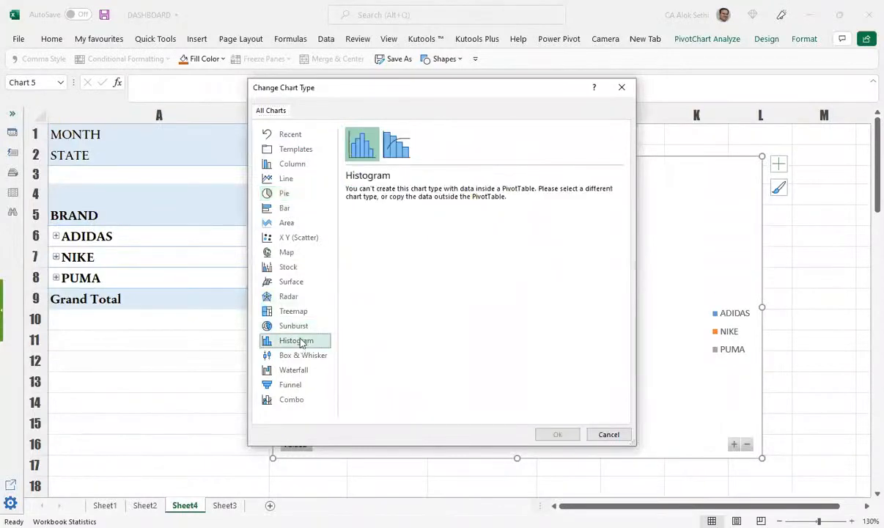
pyautogui.click(294, 326)
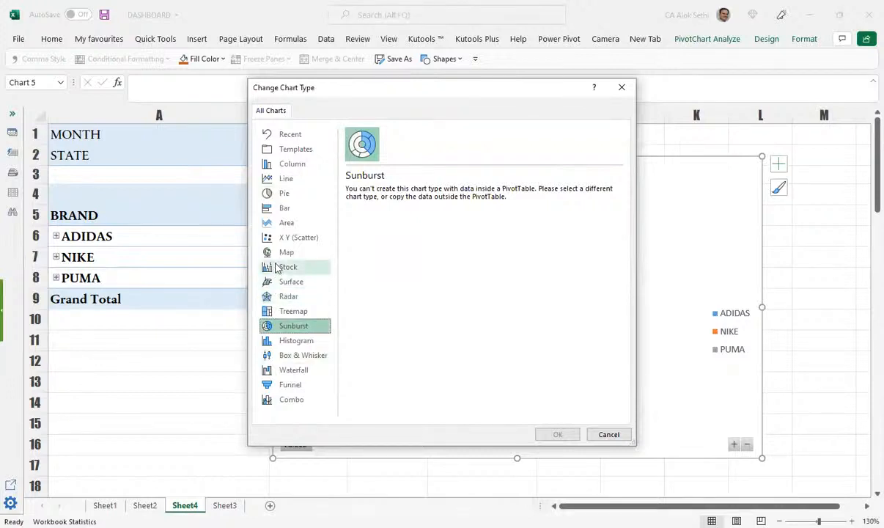
pyautogui.click(274, 223)
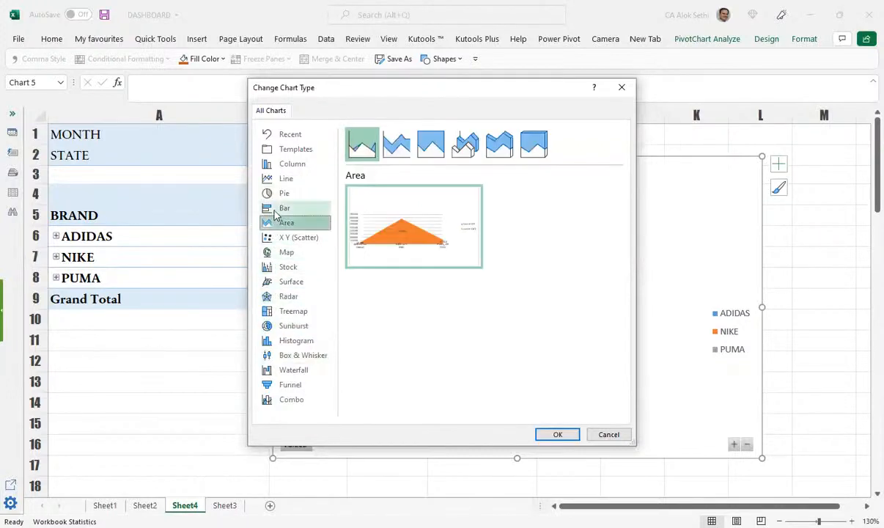
pyautogui.click(277, 211)
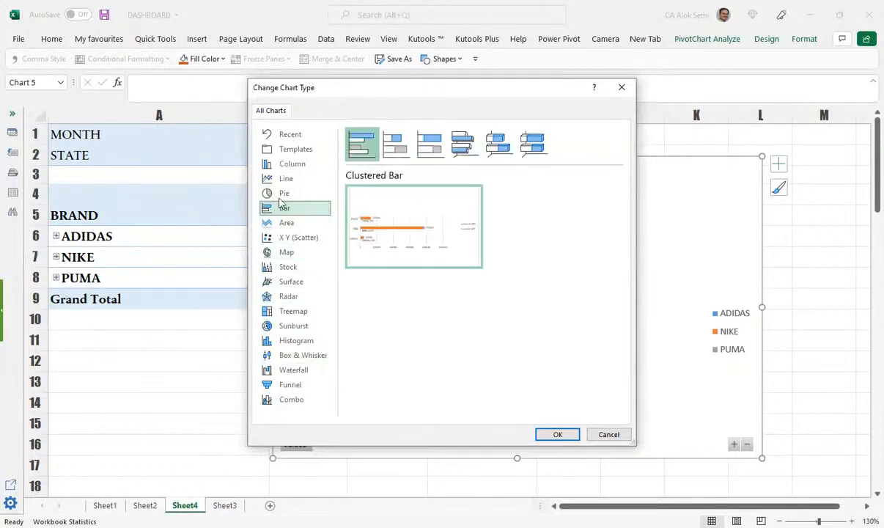
pyautogui.click(287, 225)
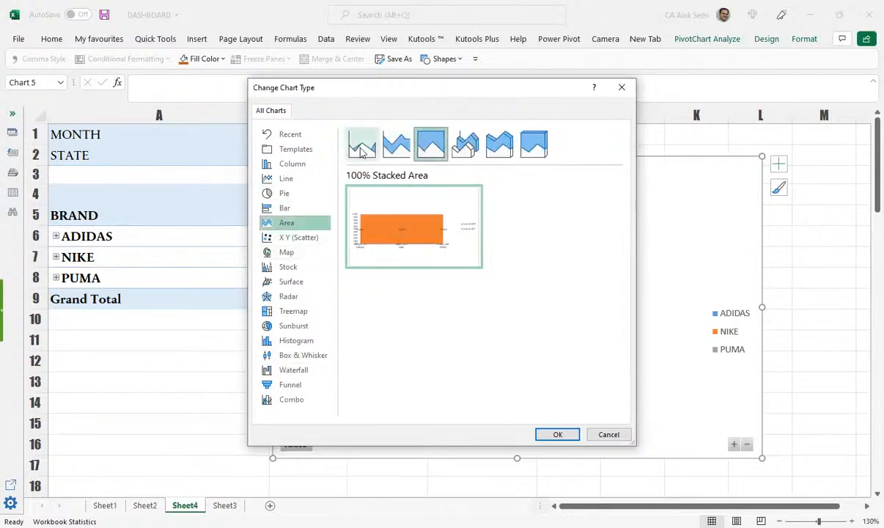
# Step: Switch the brand chart to a 3-D Clustered Column chart
pyautogui.click(268, 193)
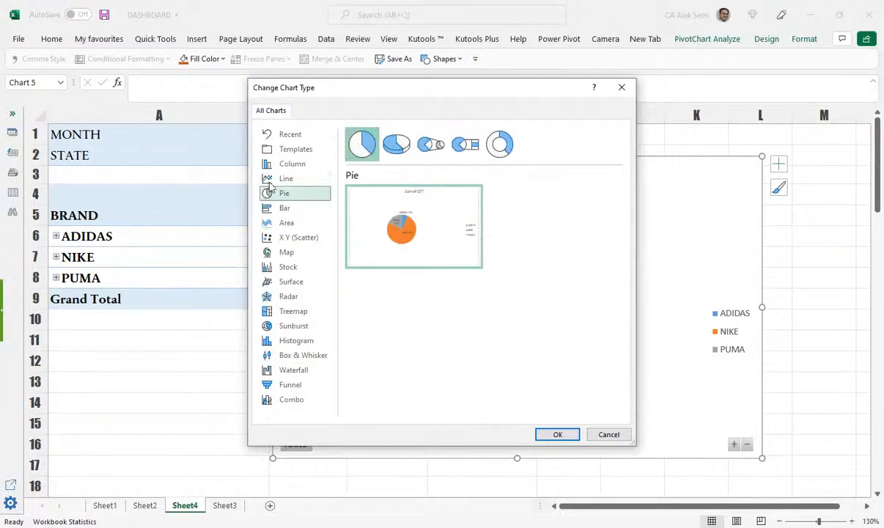
pyautogui.click(271, 183)
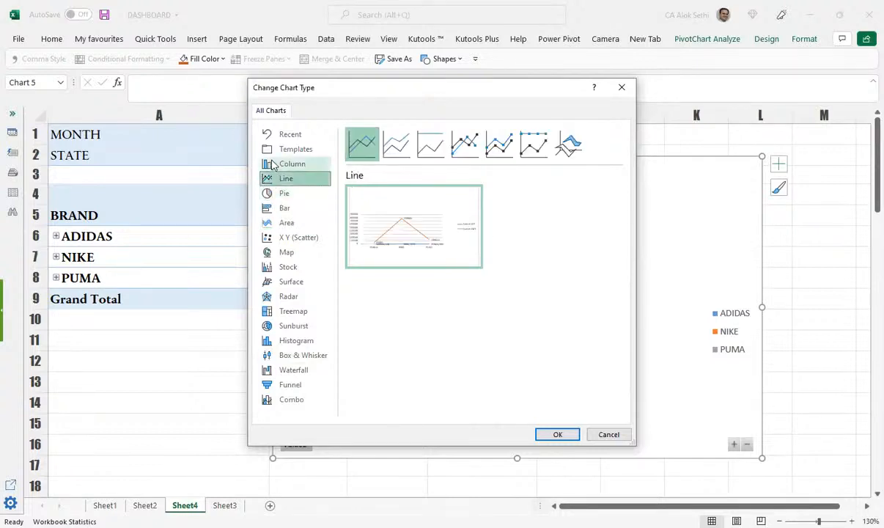
pyautogui.click(273, 164)
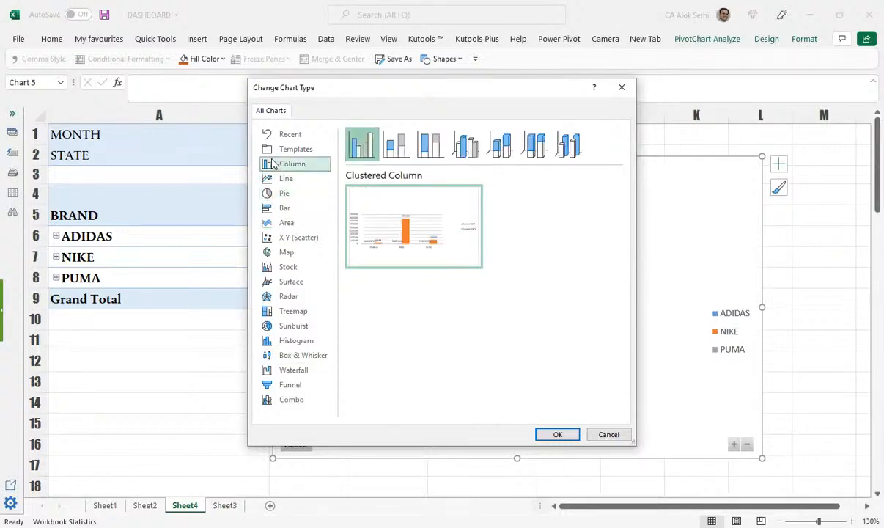
pyautogui.click(388, 141)
pyautogui.click(432, 141)
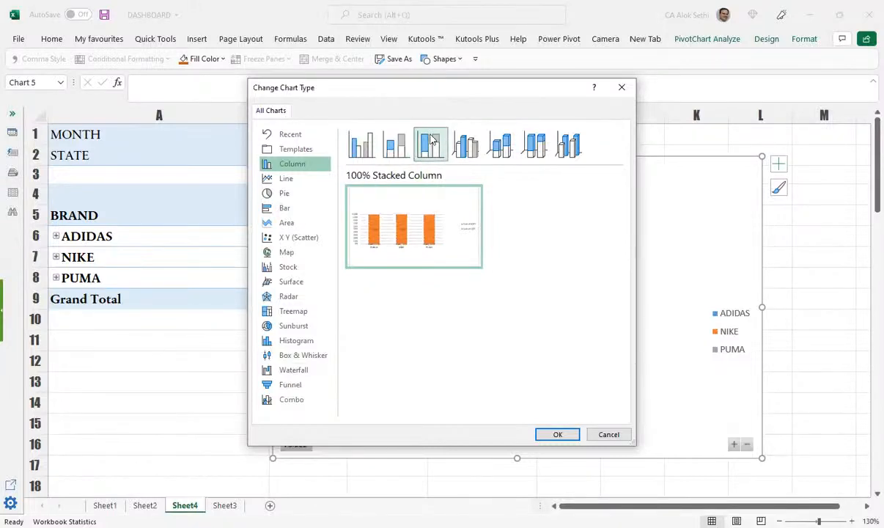
pyautogui.click(464, 145)
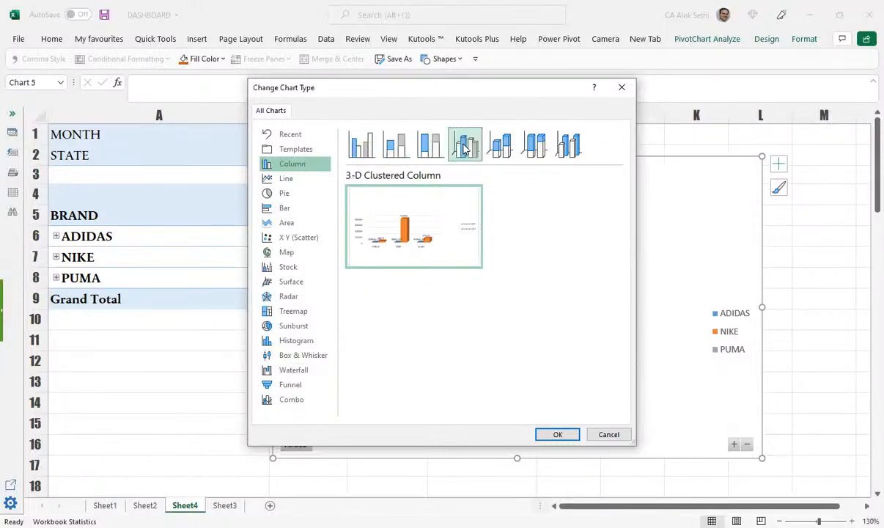
pyautogui.click(559, 434)
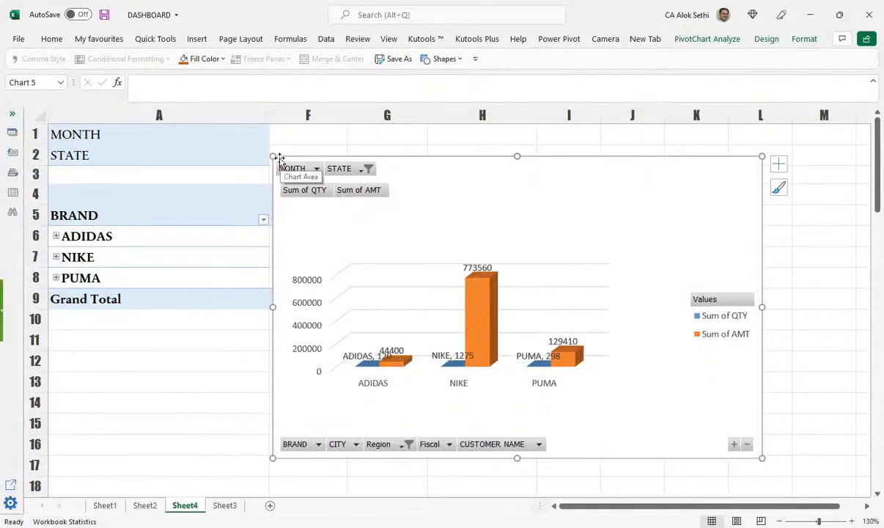
# Step: Shrink the 3-D column chart from its top-left corner so the Sum of QTY and AMT values show
pyautogui.moveTo(272, 151); pyautogui.dragTo(471, 158)
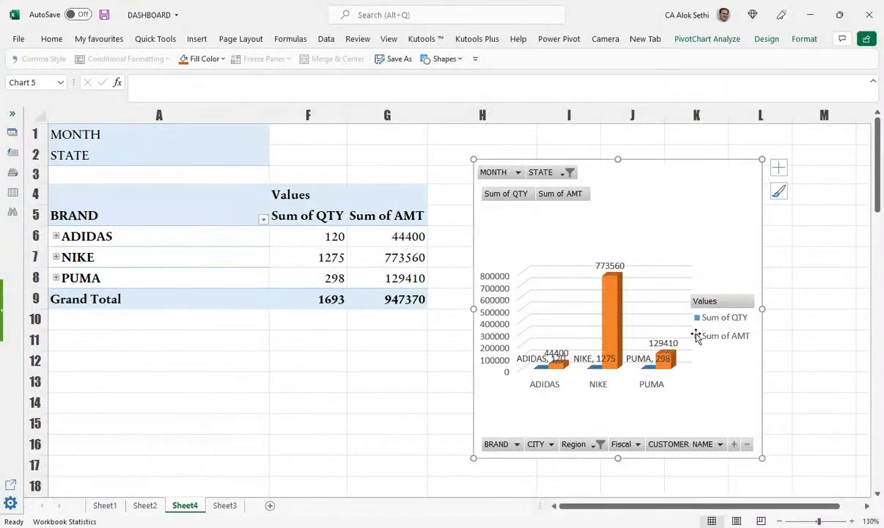
# Step: Add CHHATISGARH to the STATE filter, bringing NIKE to 1594, PUMA to 748 and the total to 1327410
pyautogui.click(556, 365)
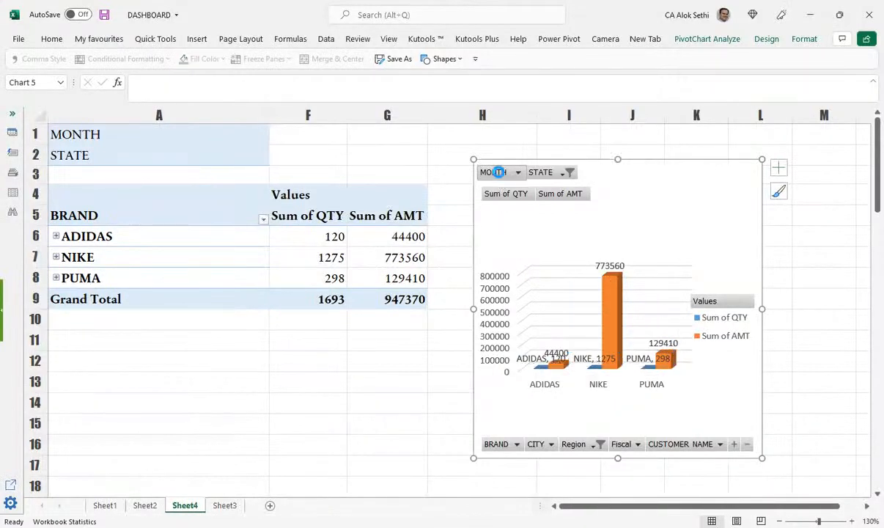
pyautogui.click(500, 174)
pyautogui.click(551, 174)
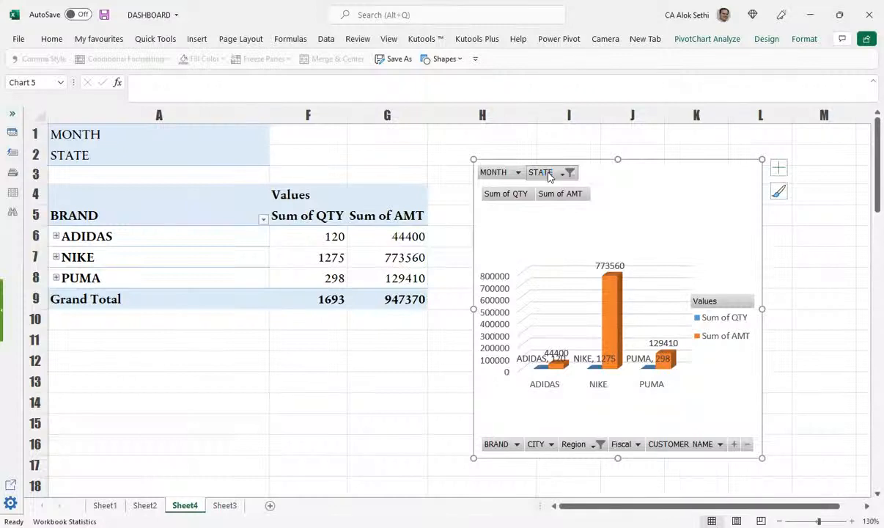
pyautogui.click(551, 174)
pyautogui.click(451, 241)
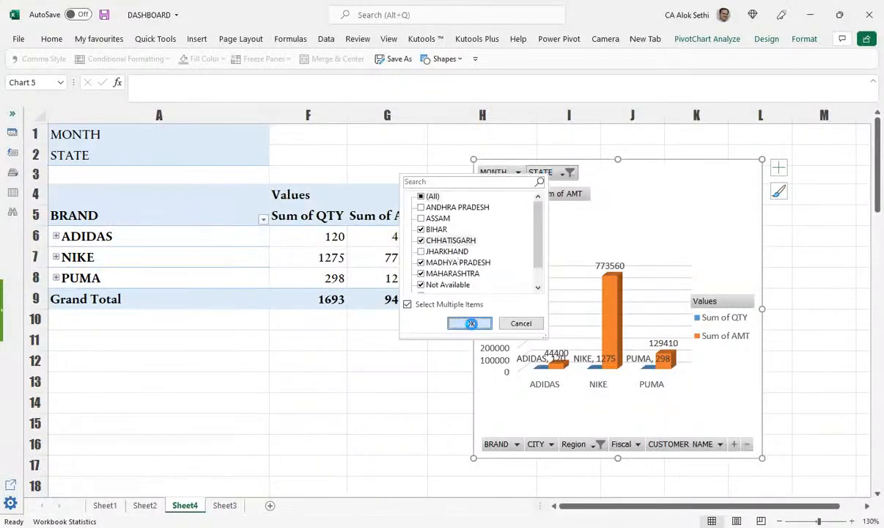
pyautogui.click(471, 323)
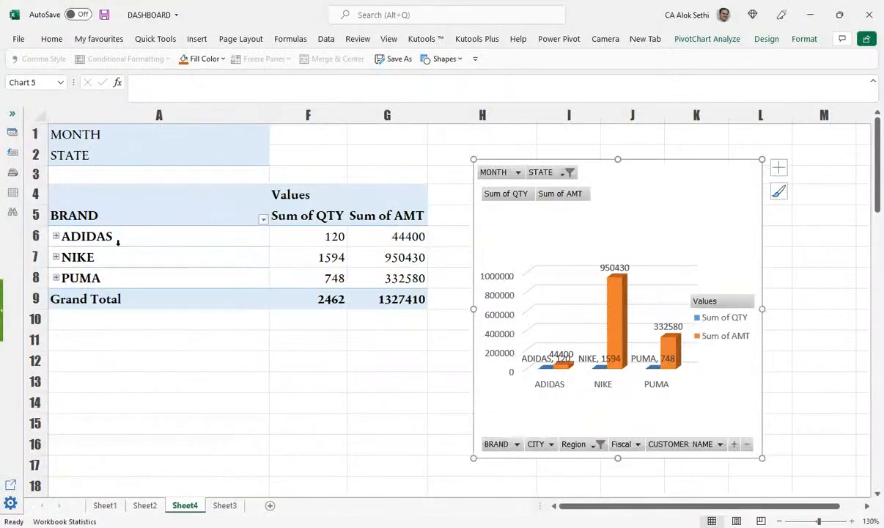
pyautogui.click(195, 233)
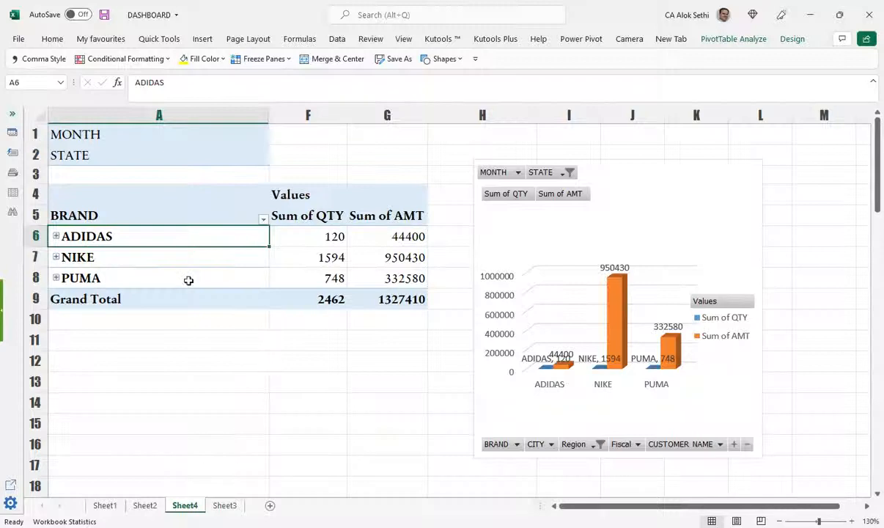
# Step: Move Region to the top of the pivot row fields, briefly expanding Central to check its brands
pyautogui.rightClick(170, 242)
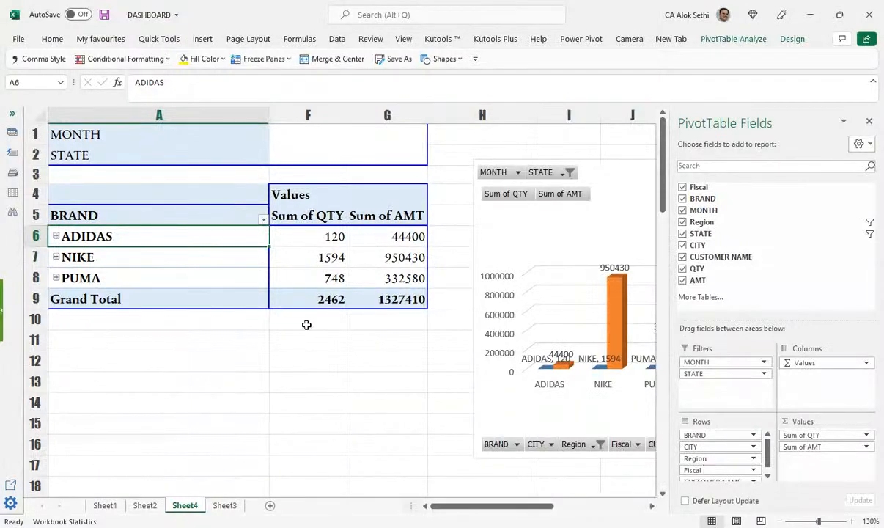
pyautogui.moveTo(697, 459); pyautogui.dragTo(694, 436)
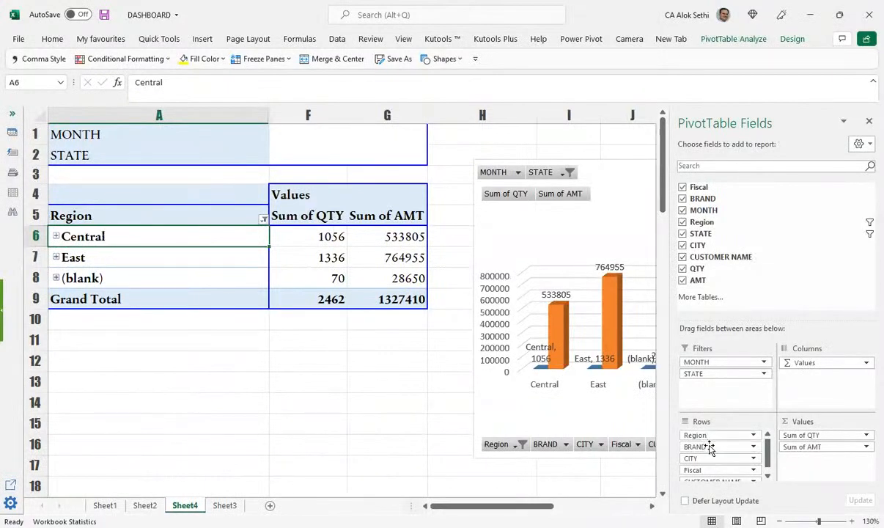
pyautogui.click(56, 236)
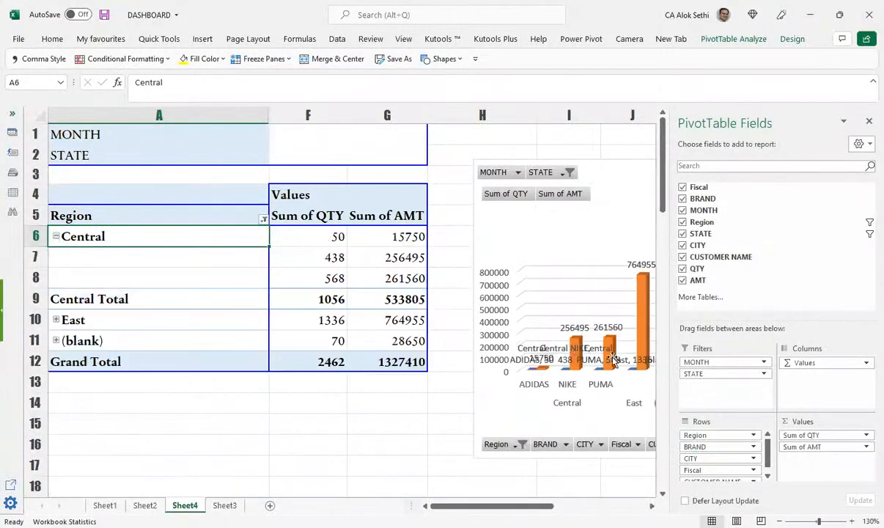
pyautogui.click(56, 236)
pyautogui.scroll(-1, 707, 473)
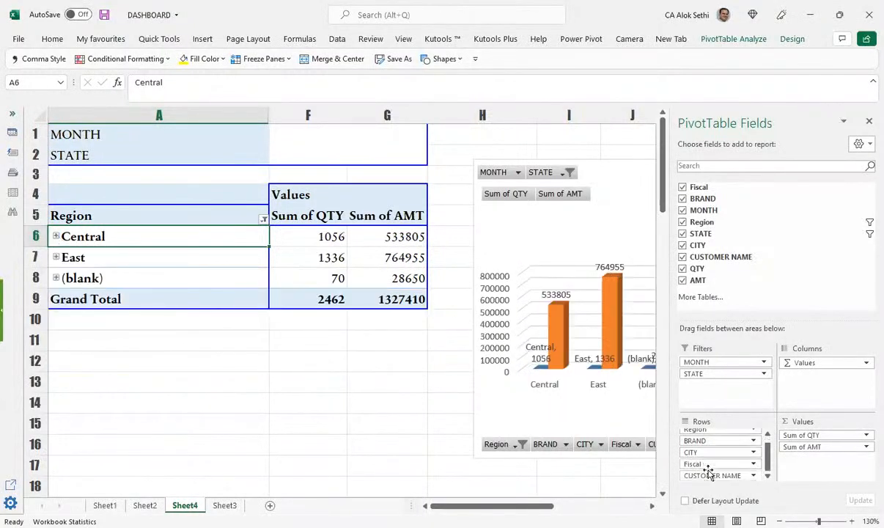
# Step: Move CUSTOMER NAME and then CITY to the top of the rows, listing nine cities
pyautogui.moveTo(714, 477); pyautogui.dragTo(716, 434)
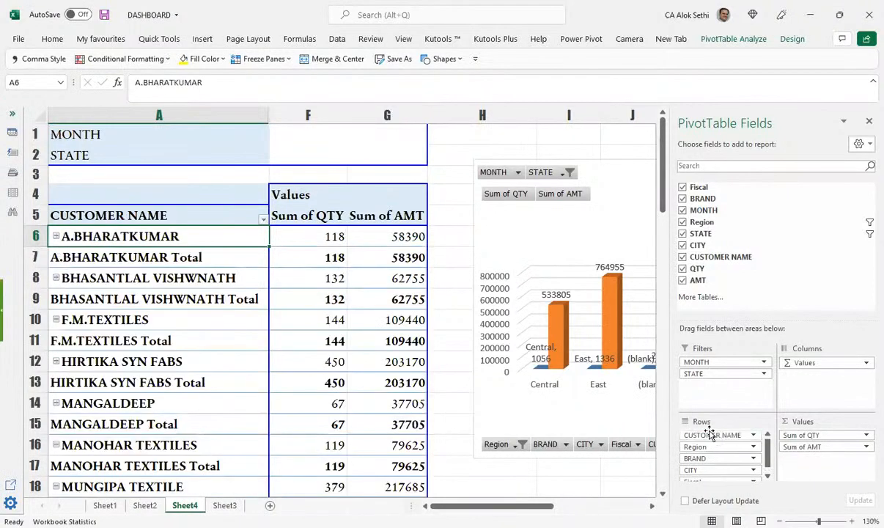
pyautogui.scroll(-5, 211, 422)
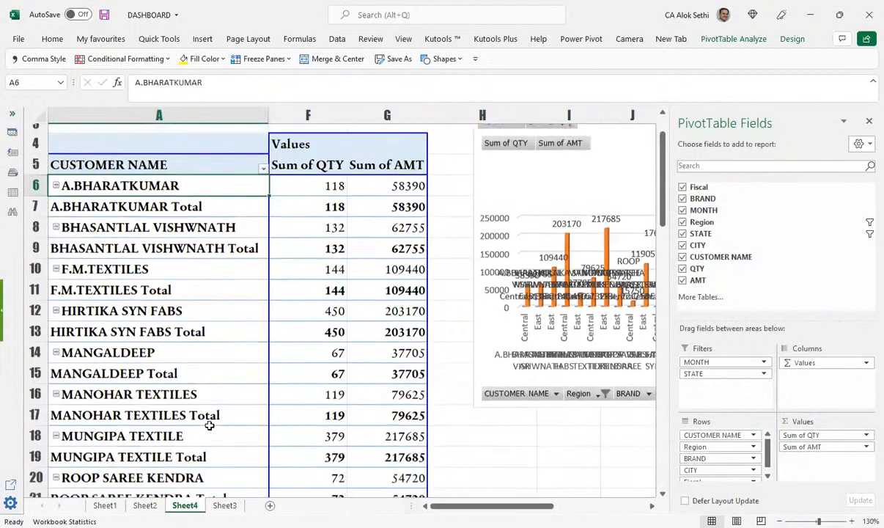
pyautogui.scroll(5, 210, 424)
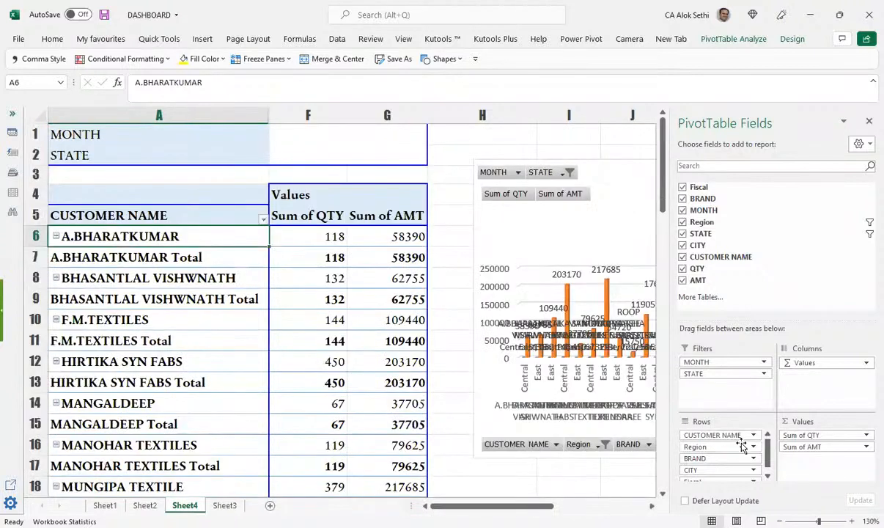
pyautogui.moveTo(721, 470); pyautogui.dragTo(711, 435)
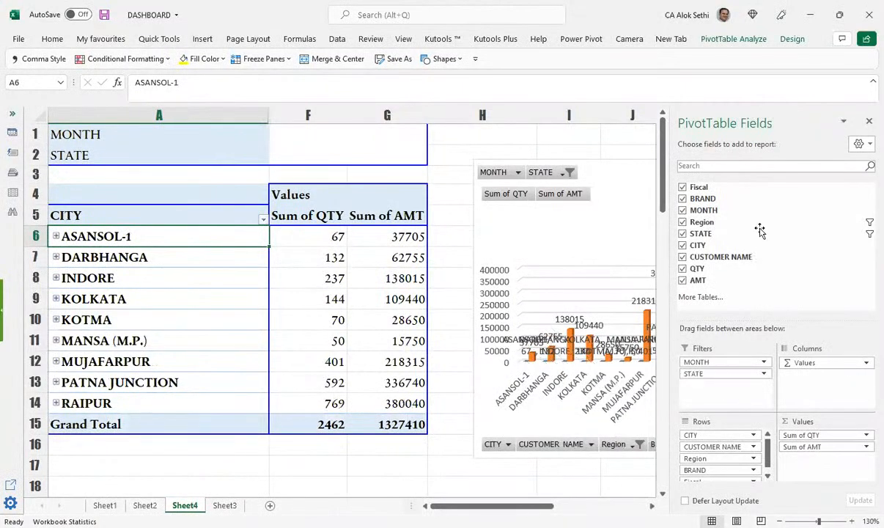
pyautogui.click(868, 123)
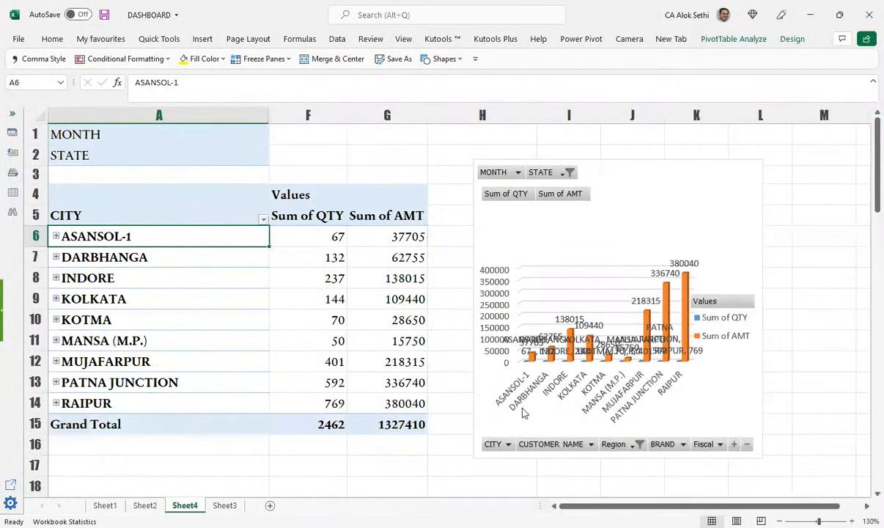
pyautogui.scroll(-3, 523, 413)
pyautogui.scroll(3, 523, 412)
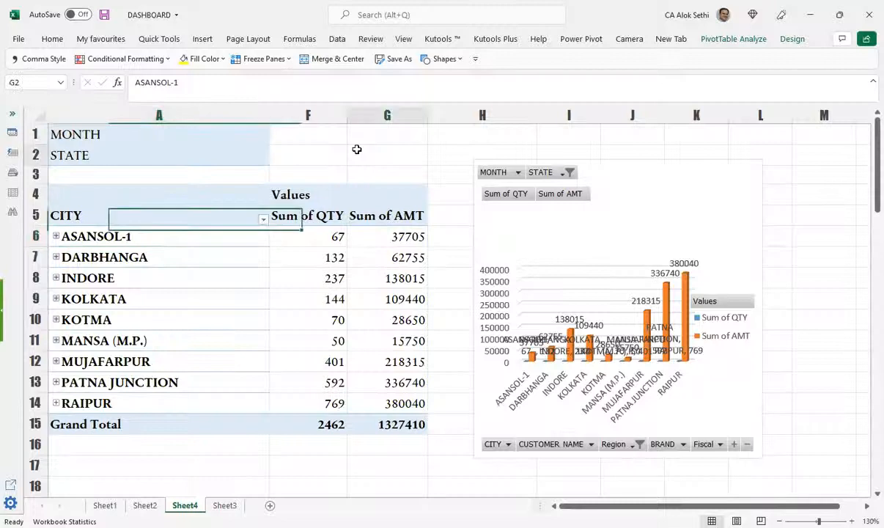
pyautogui.click(356, 149)
pyautogui.click(199, 207)
# Step: On Sheet3, delete the MONTH and Fiscal columns from the sales table
pyautogui.click(145, 505)
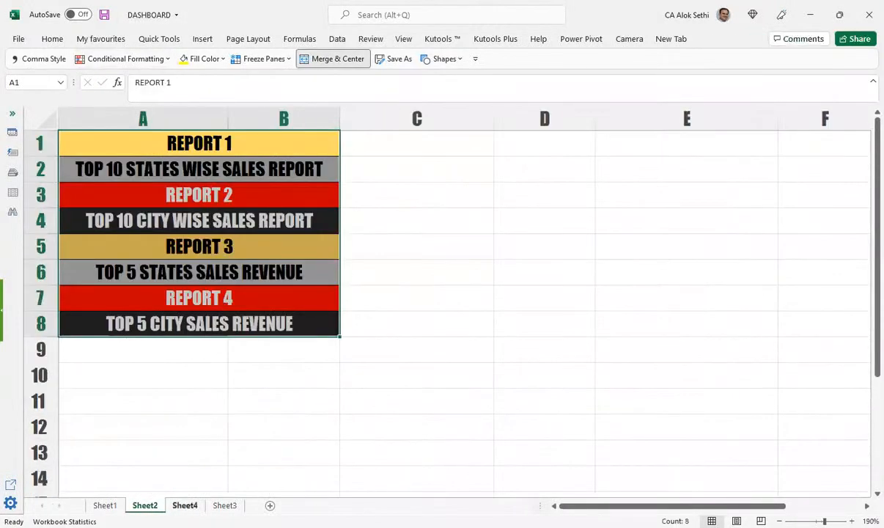
pyautogui.click(224, 505)
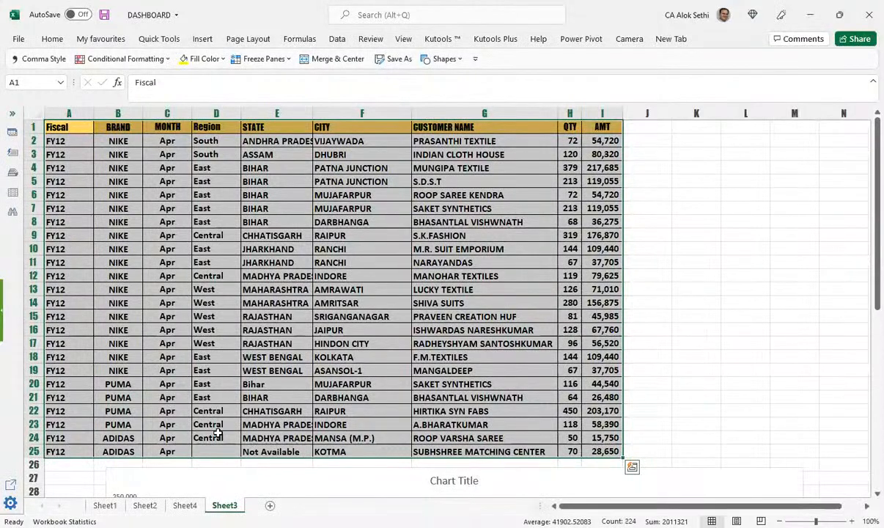
pyautogui.click(218, 434)
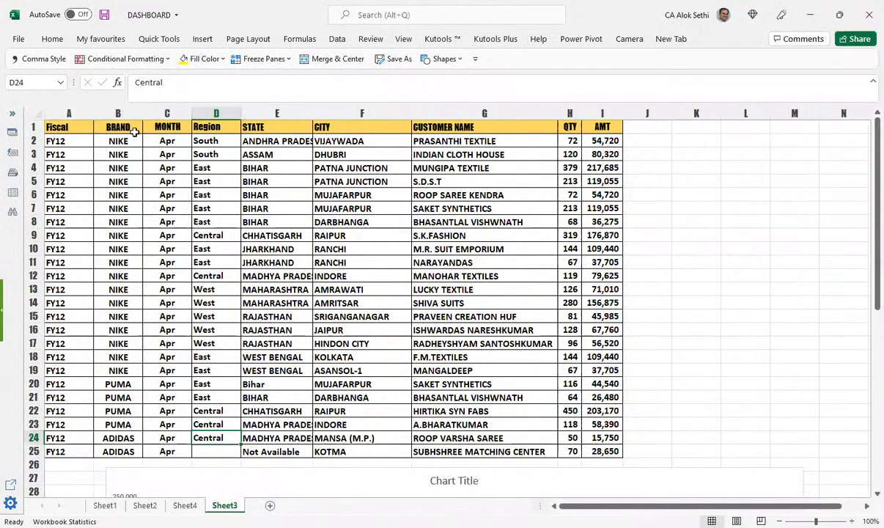
pyautogui.click(134, 131)
pyautogui.click(170, 113)
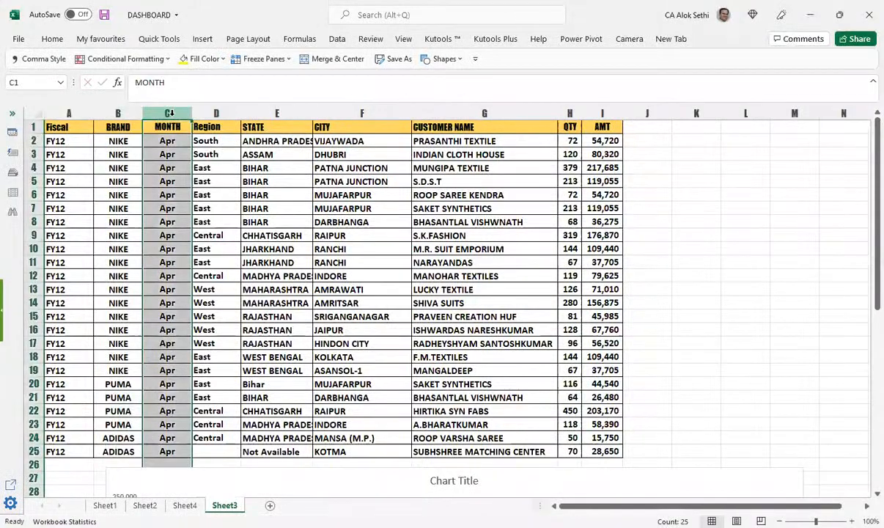
pyautogui.hotkey('ctrl', '-')
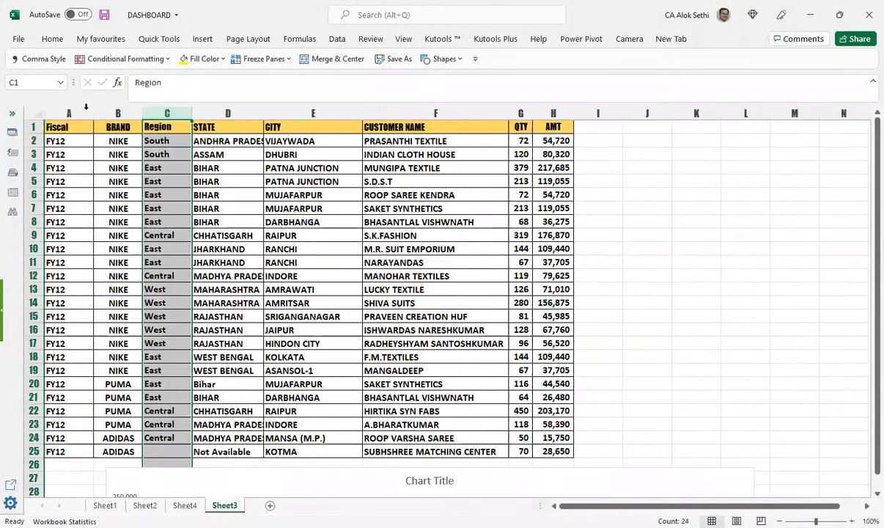
pyautogui.click(69, 113)
pyautogui.hotkey('ctrl', '-')
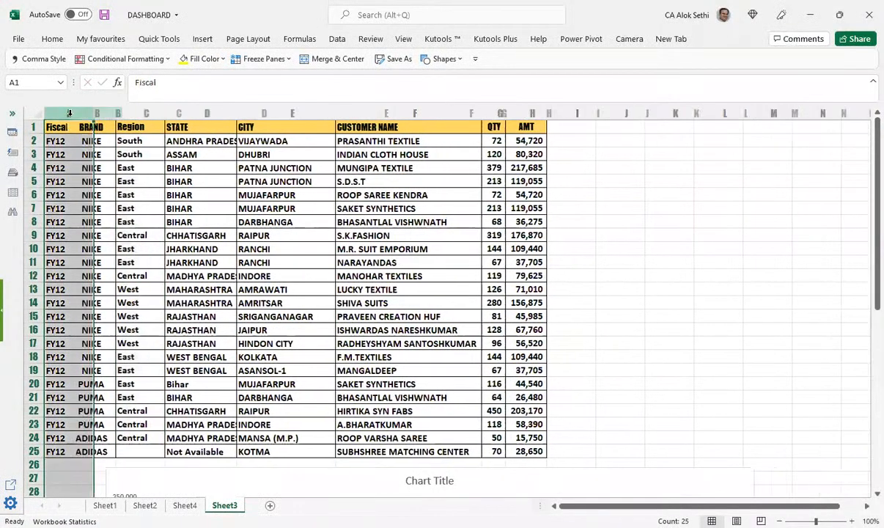
# Step: Copy Central from B24 into the empty Region cell B25
pyautogui.click(107, 437)
pyautogui.hotkey('ctrl', 'c')
pyautogui.press('Down')
pyautogui.press('Return')
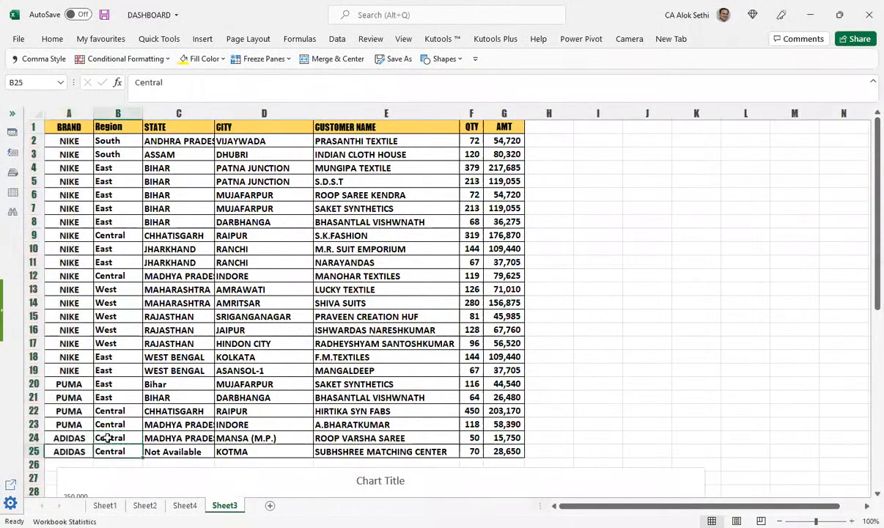
# Step: Delete the CUSTOMER NAME column
pyautogui.scroll(-3, 409, 298)
pyautogui.scroll(3, 356, 146)
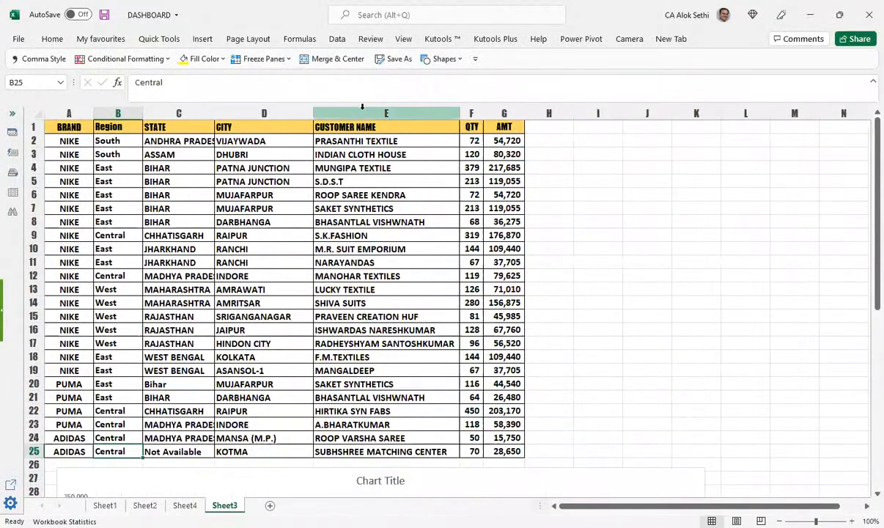
pyautogui.click(362, 110)
pyautogui.scroll(-6, 378, 166)
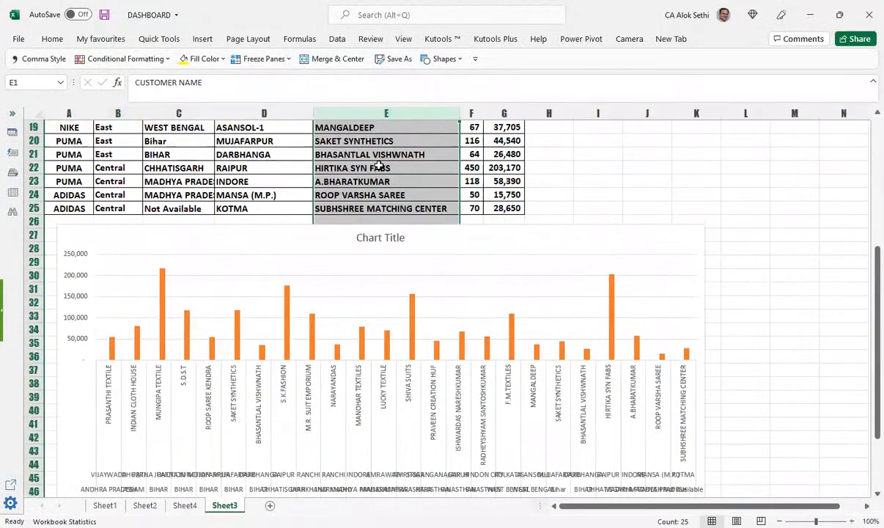
pyautogui.scroll(6, 378, 165)
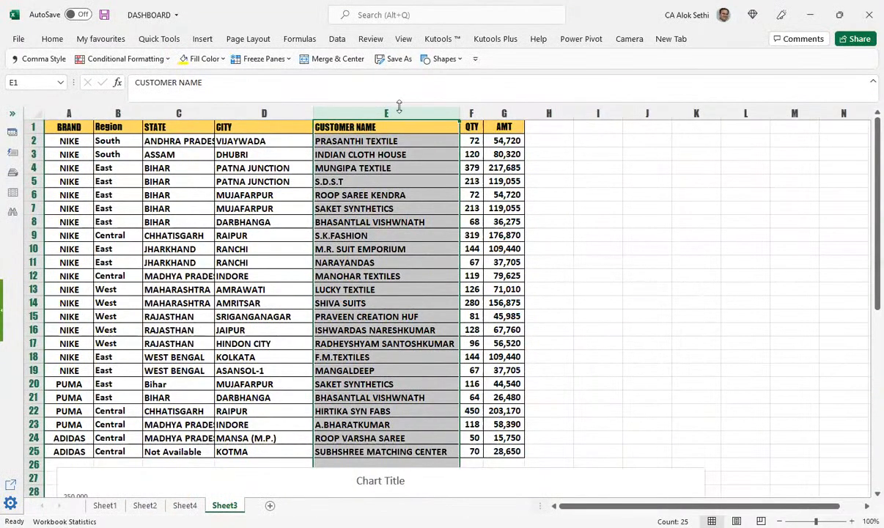
pyautogui.hotkey('ctrl', '-')
# Step: Drag the AMT chart's bottom-right handle so the chart stretches from column A to N
pyautogui.scroll(-7, 509, 292)
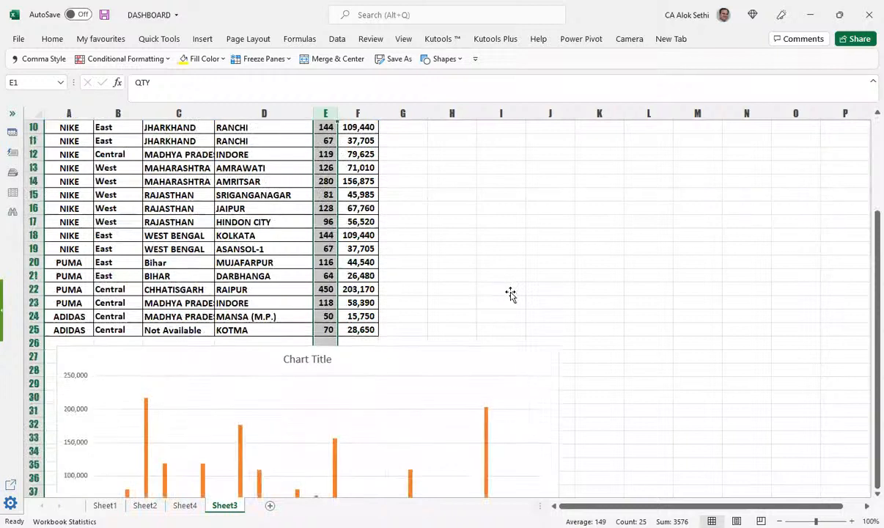
pyautogui.scroll(-2, 510, 293)
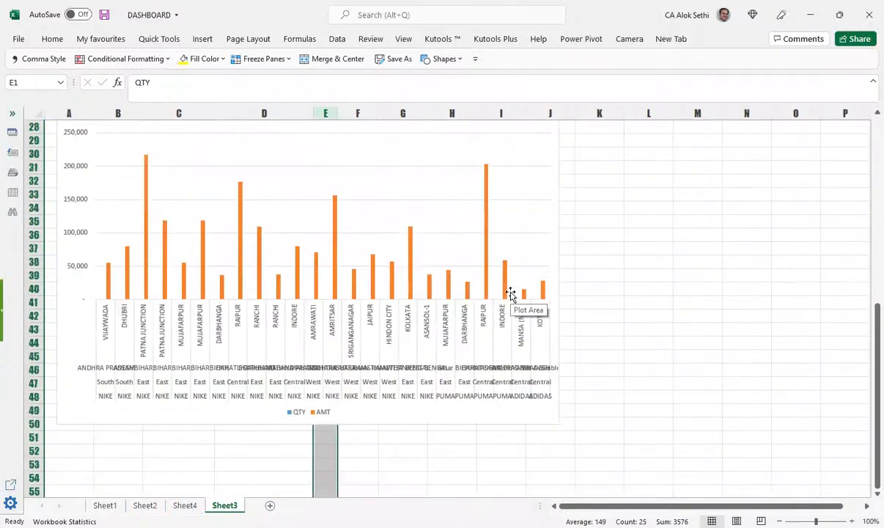
pyautogui.scroll(-2, 511, 293)
pyautogui.scroll(3, 510, 293)
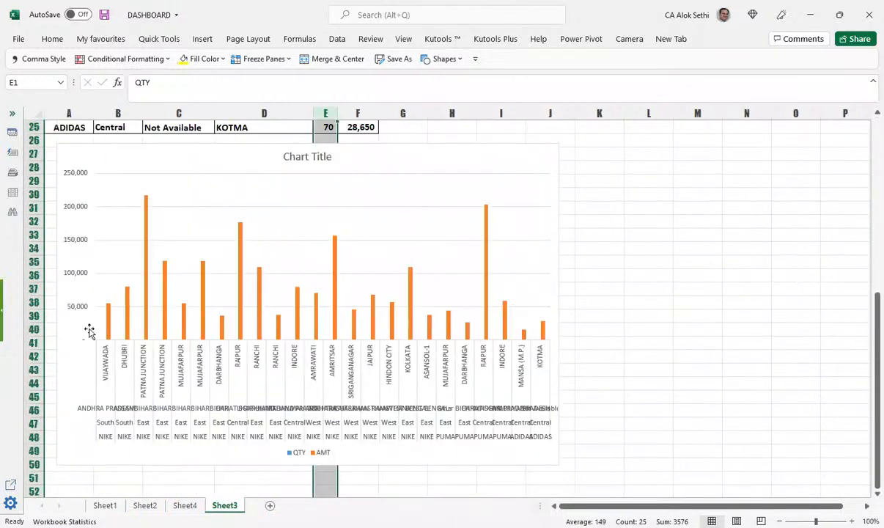
pyautogui.click(345, 302)
pyautogui.scroll(-2, 639, 464)
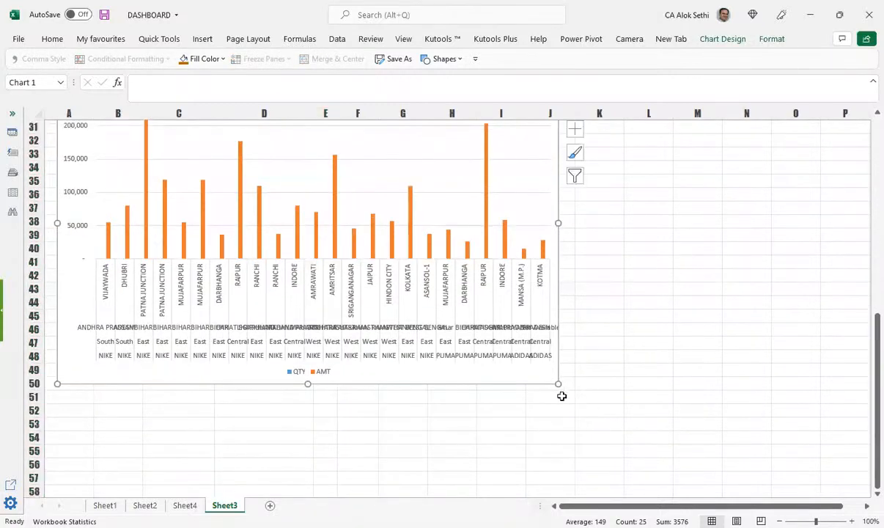
pyautogui.moveTo(559, 383); pyautogui.dragTo(761, 460)
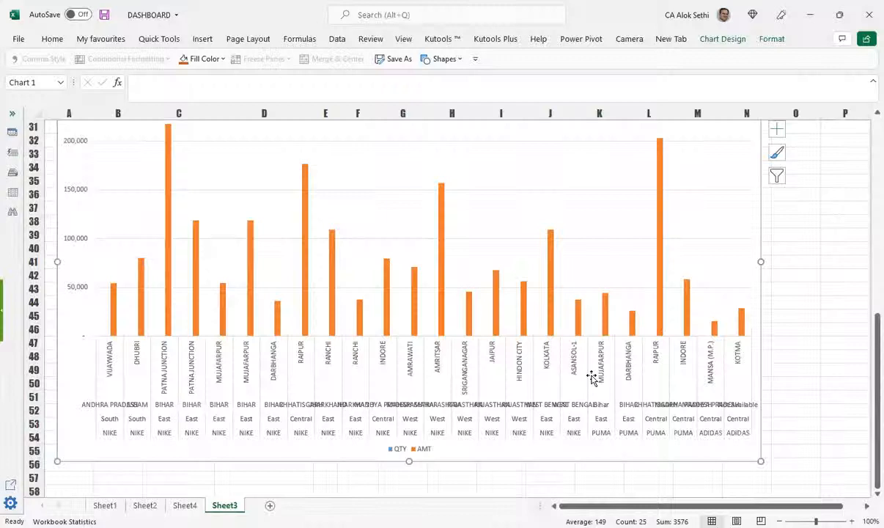
pyautogui.scroll(2, 107, 187)
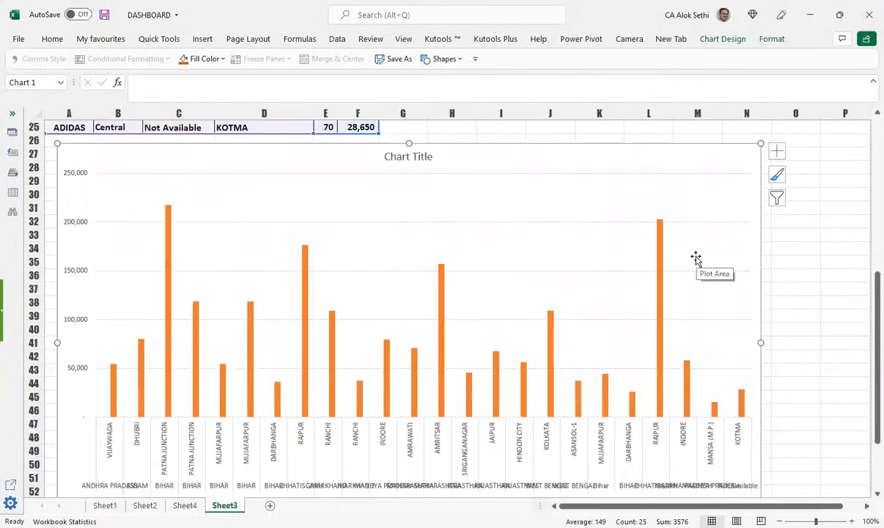
pyautogui.scroll(1, 695, 258)
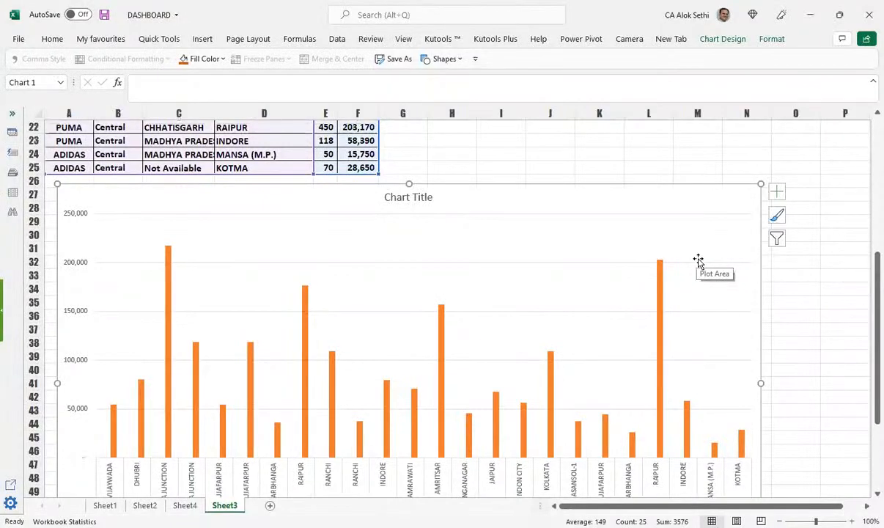
pyautogui.scroll(1, 698, 260)
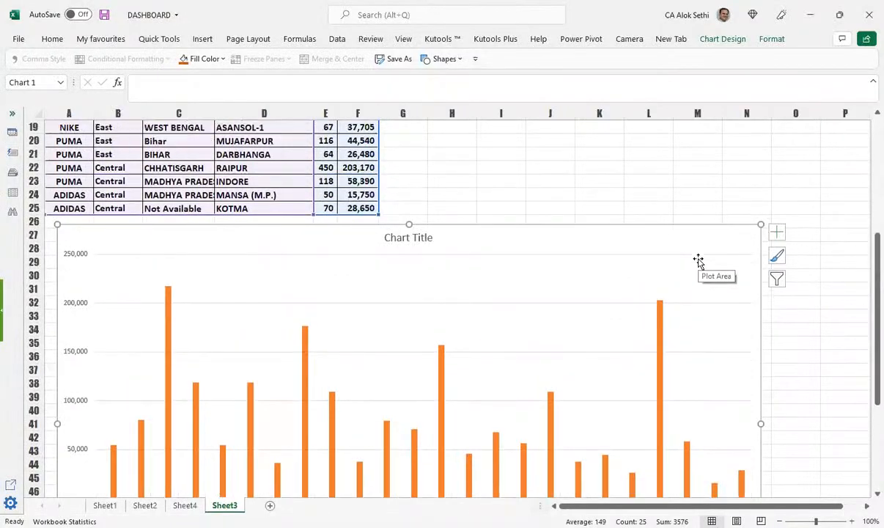
pyautogui.scroll(1, 698, 260)
pyautogui.scroll(4, 697, 258)
pyautogui.scroll(-6, 698, 257)
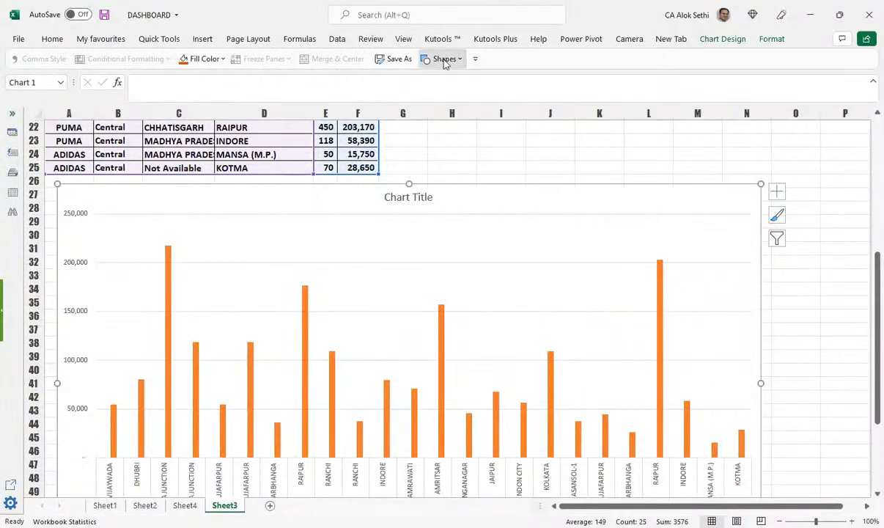
# Step: Draw a Heptagon from the Shapes gallery right of the chart and shrink it to a small size
pyautogui.click(203, 41)
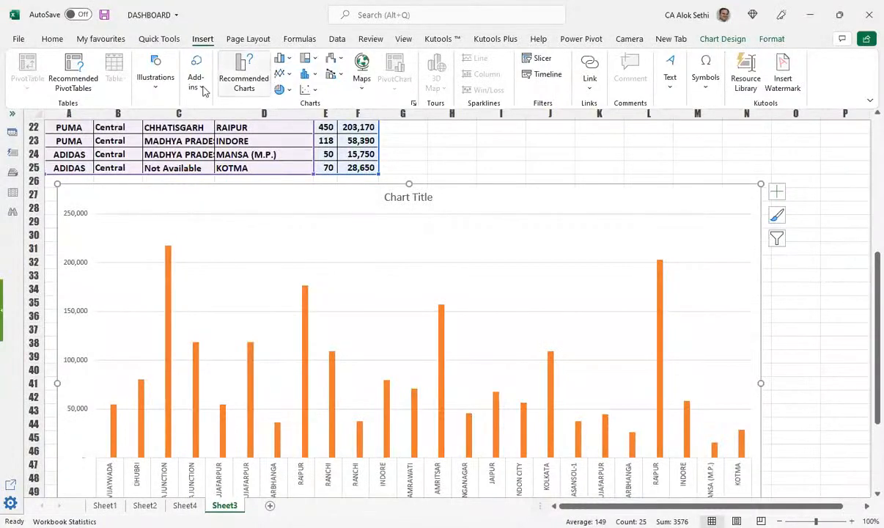
pyautogui.click(164, 87)
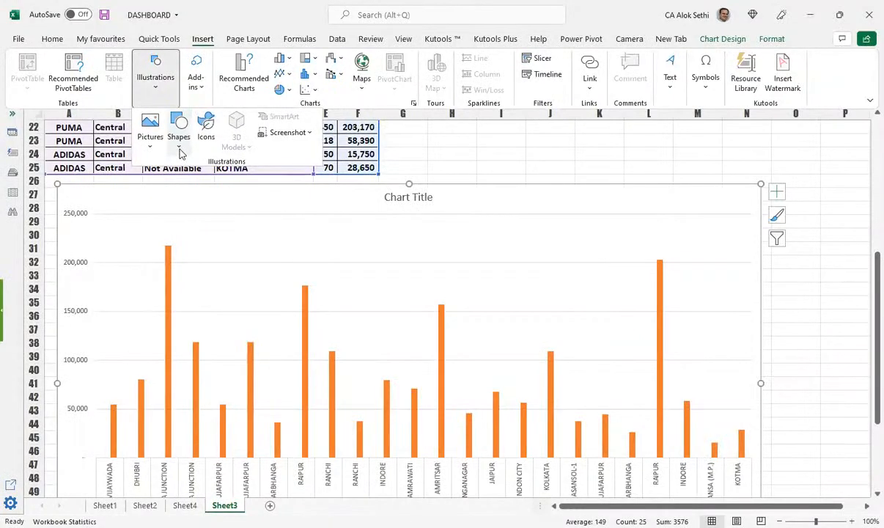
pyautogui.click(180, 146)
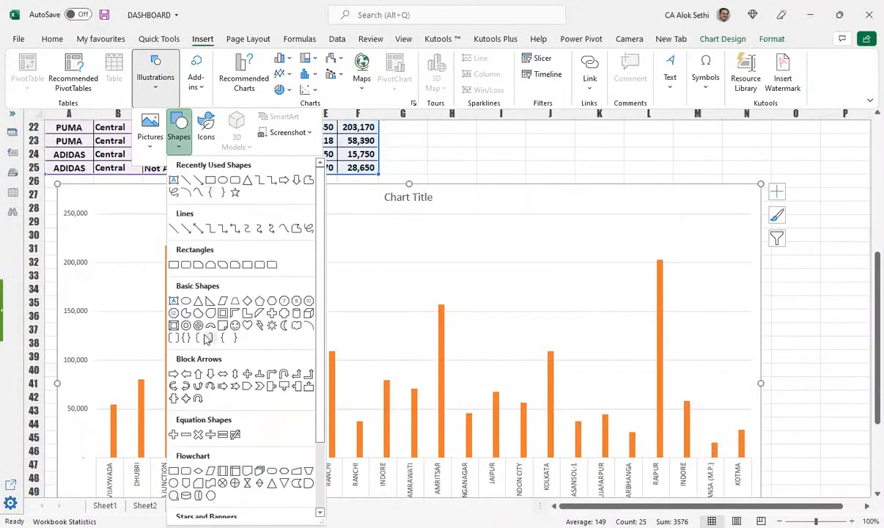
pyautogui.scroll(-3, 224, 414)
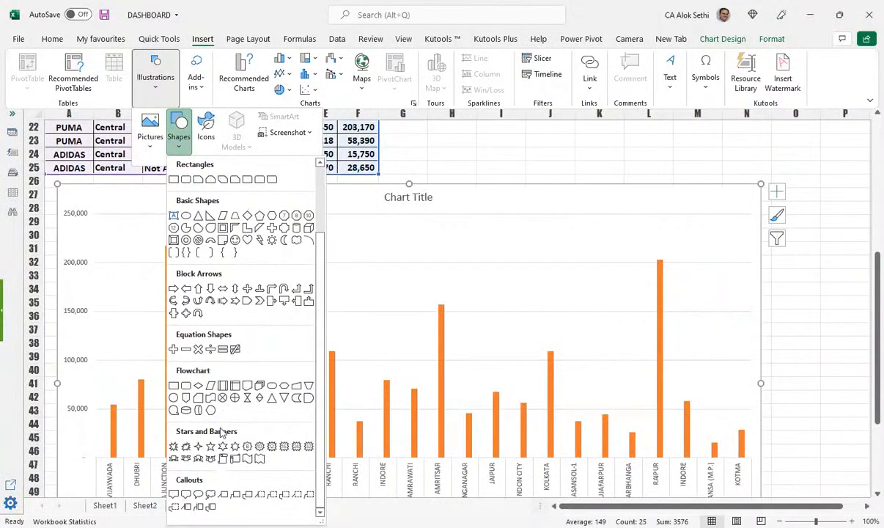
pyautogui.scroll(1, 223, 419)
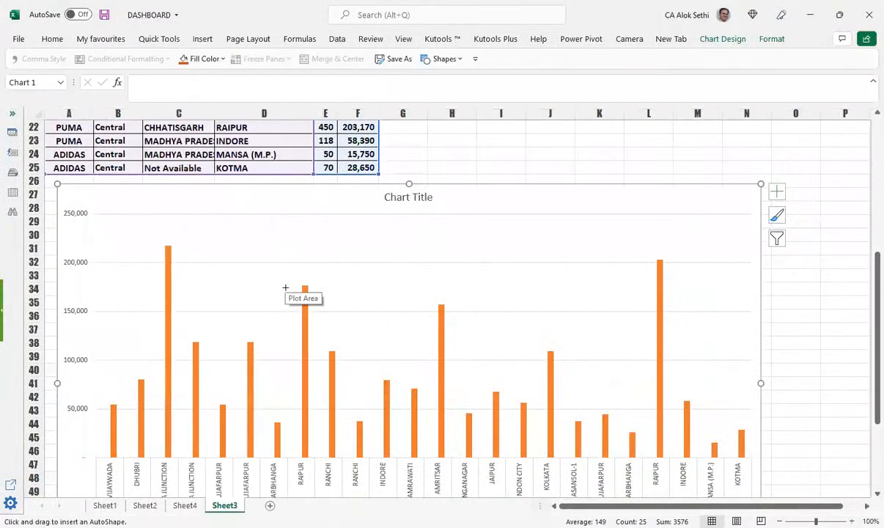
pyautogui.moveTo(781, 267); pyautogui.dragTo(822, 305)
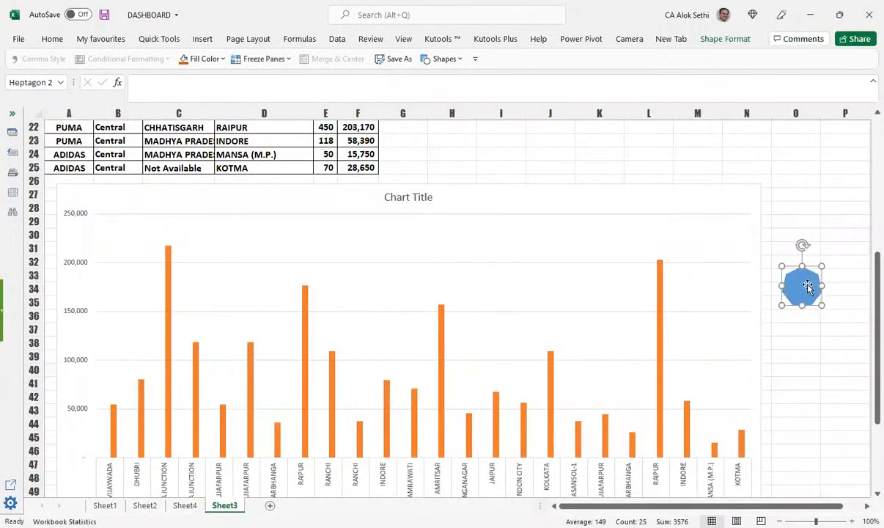
pyautogui.scroll(-2, 807, 287)
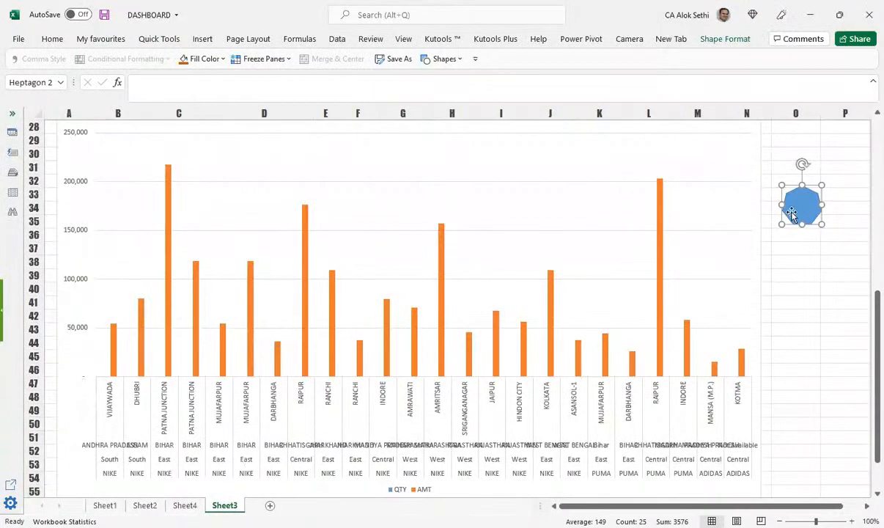
pyautogui.moveTo(821, 224)
pyautogui.mouseDown()
pyautogui.moveTo(803, 212)
pyautogui.moveTo(275, 260)
pyautogui.moveTo(96, 299)
pyautogui.moveTo(812, 211)
pyautogui.mouseUp()
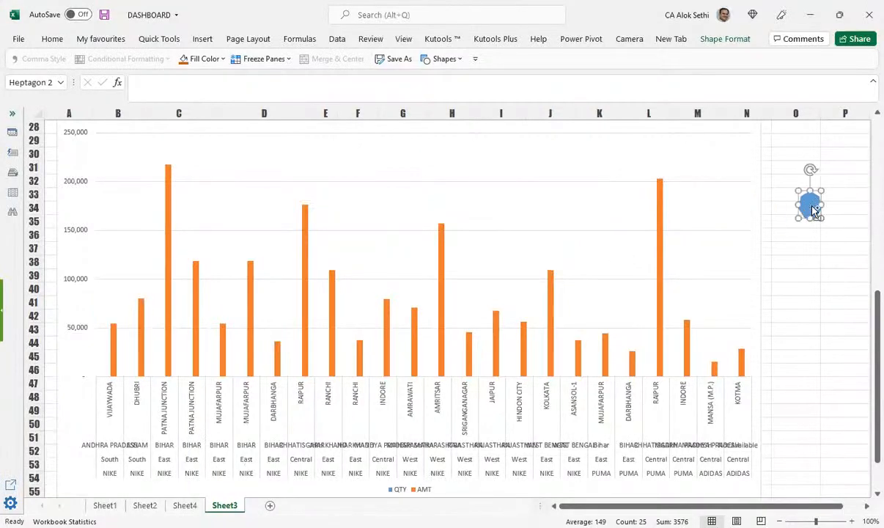
pyautogui.click(113, 335)
pyautogui.hotkey('ctrl', 'v')
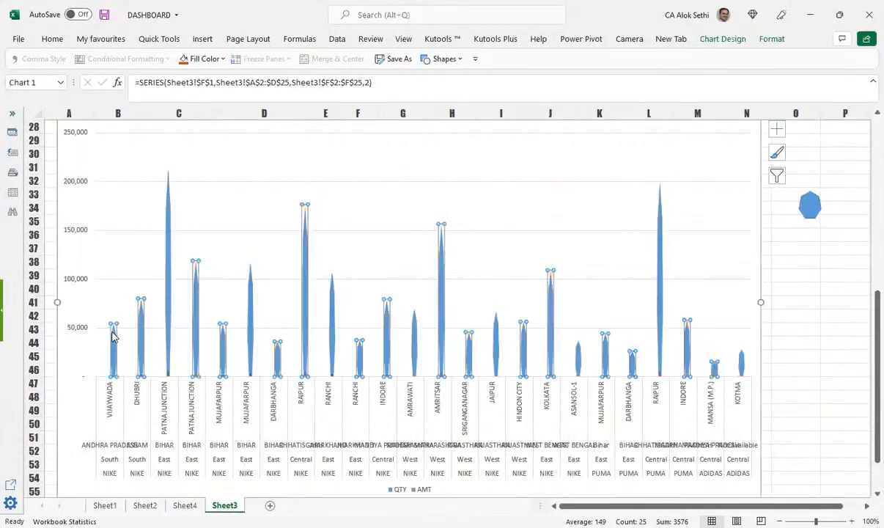
pyautogui.hotkey('ctrl', 'z')
pyautogui.click(114, 303)
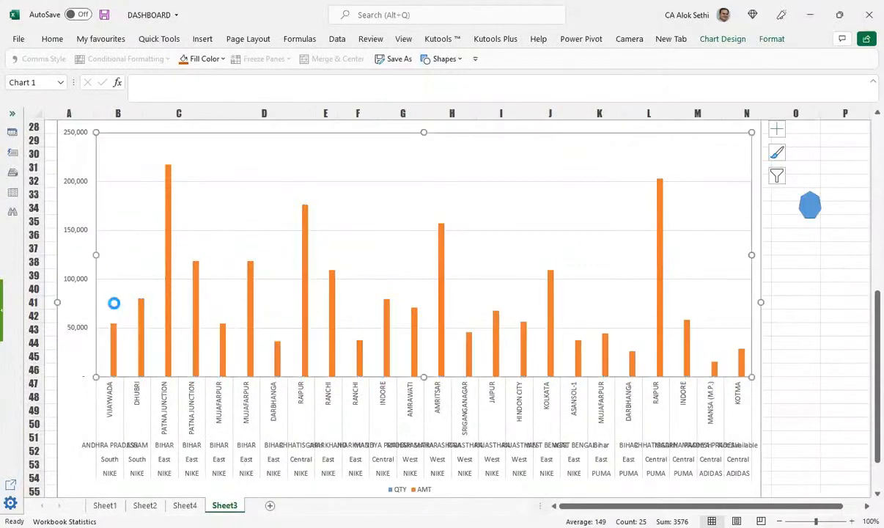
pyautogui.hotkey('ctrl', 'v')
pyautogui.moveTo(59, 142); pyautogui.dragTo(111, 337)
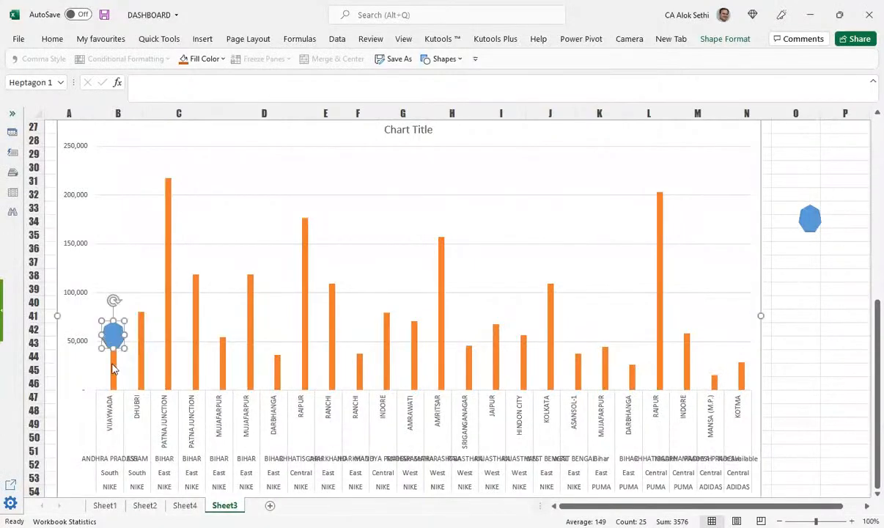
pyautogui.click(114, 360)
pyautogui.click(110, 336)
pyautogui.click(114, 341)
pyautogui.click(116, 339)
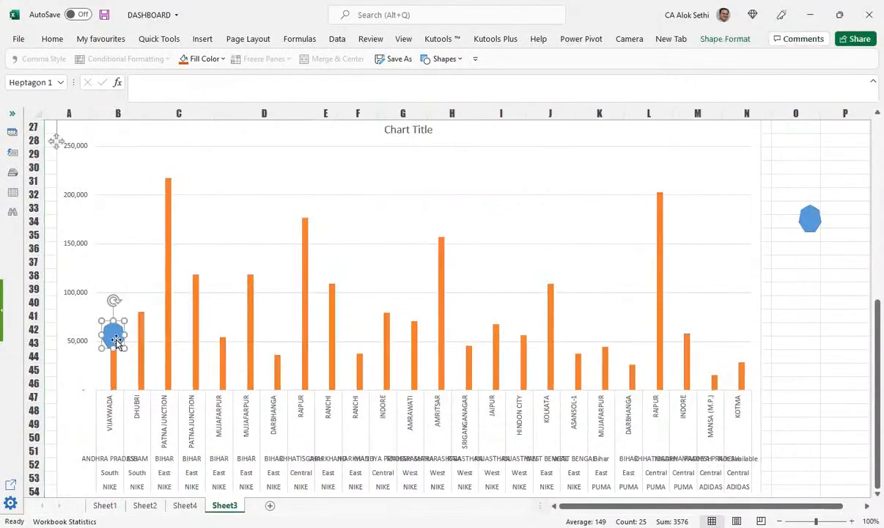
pyautogui.press('Delete')
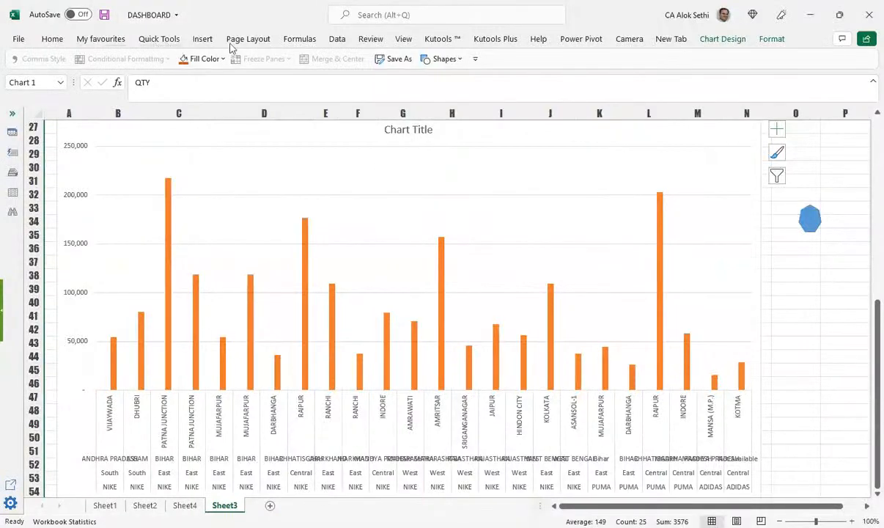
# Step: Draw a tall narrow rectangle below the heptagon and nudge it slightly down
pyautogui.click(204, 42)
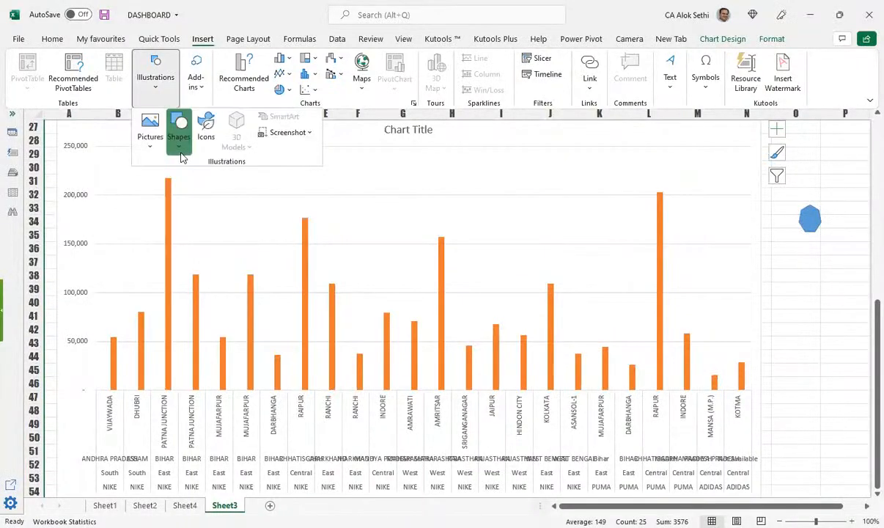
pyautogui.click(178, 139)
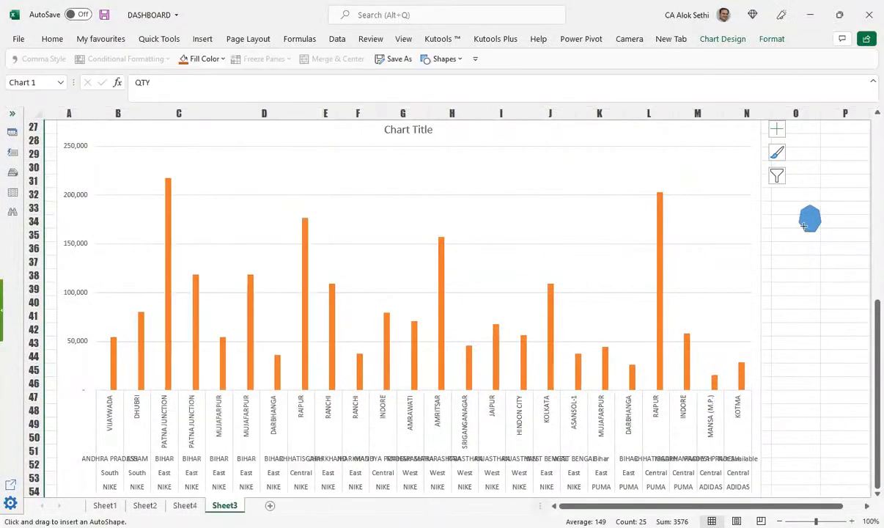
pyautogui.moveTo(803, 225); pyautogui.dragTo(810, 267)
pyautogui.click(801, 328)
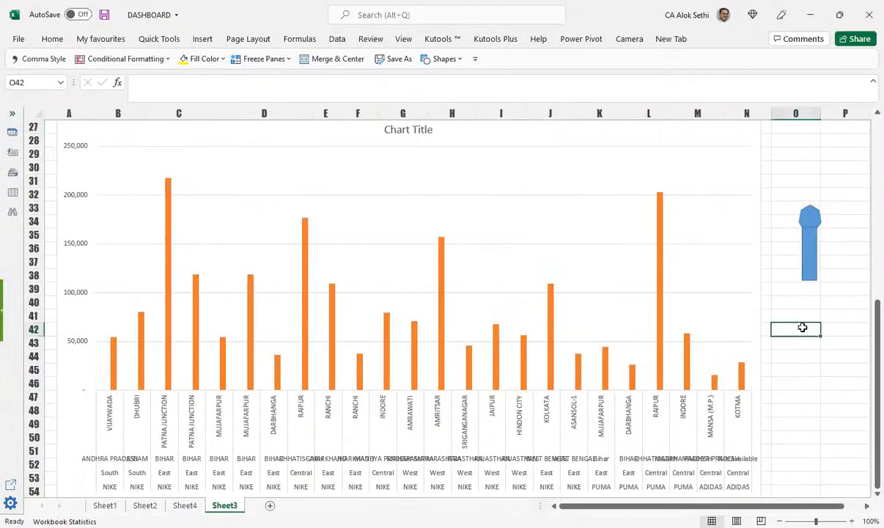
pyautogui.click(806, 230)
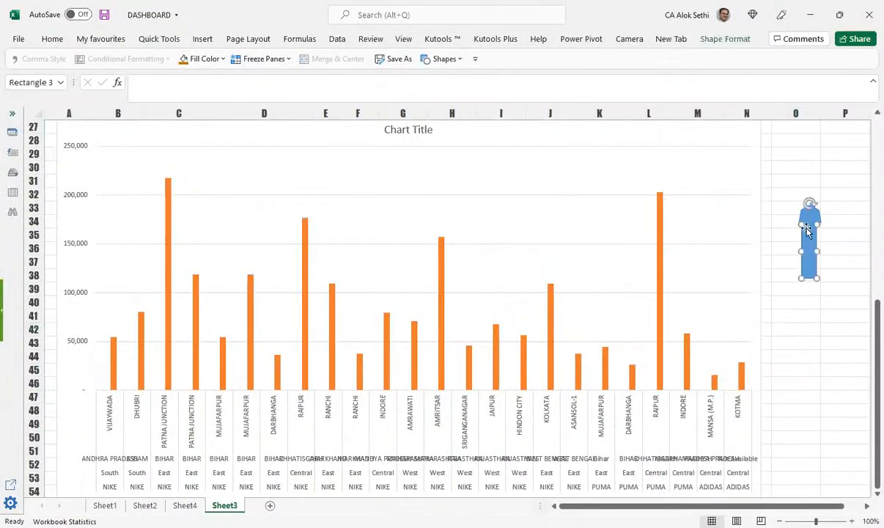
pyautogui.moveTo(809, 244); pyautogui.dragTo(810, 249)
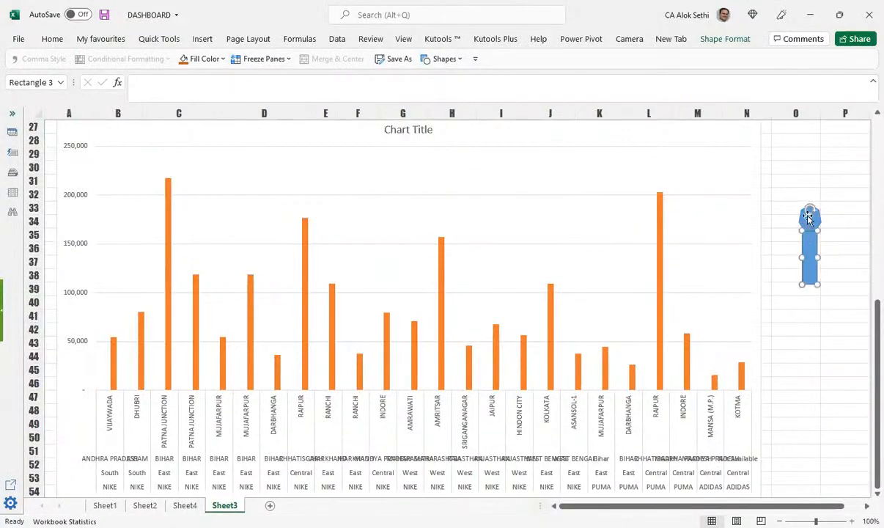
# Step: Replace the heptagon with an oval drawn on top of the rectangle
pyautogui.click(807, 217)
pyautogui.press('Delete')
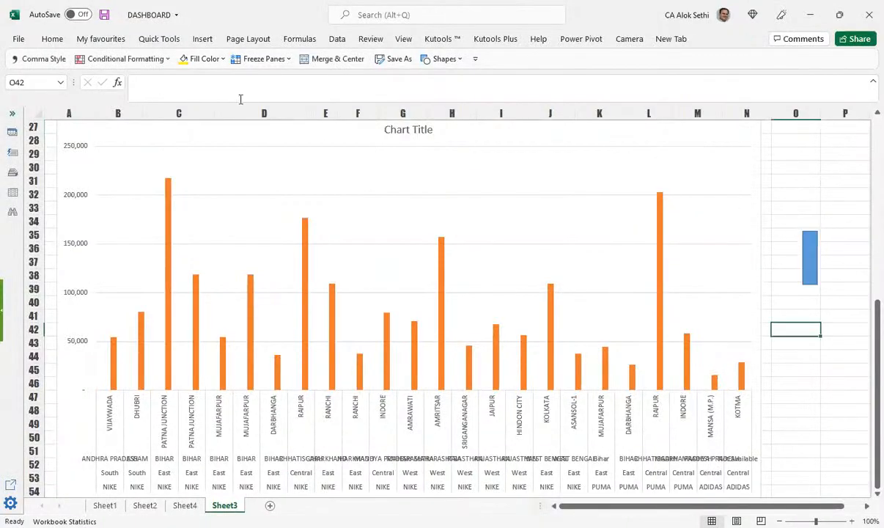
pyautogui.click(198, 40)
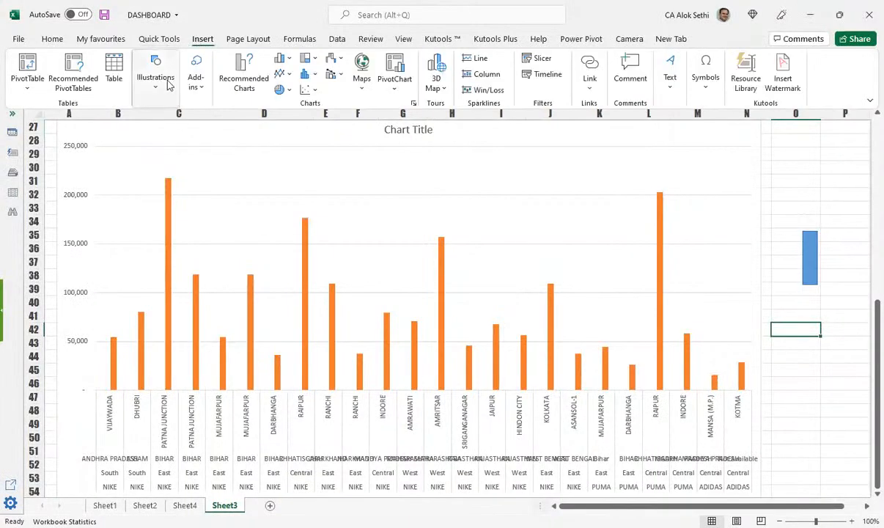
pyautogui.click(163, 81)
pyautogui.click(176, 139)
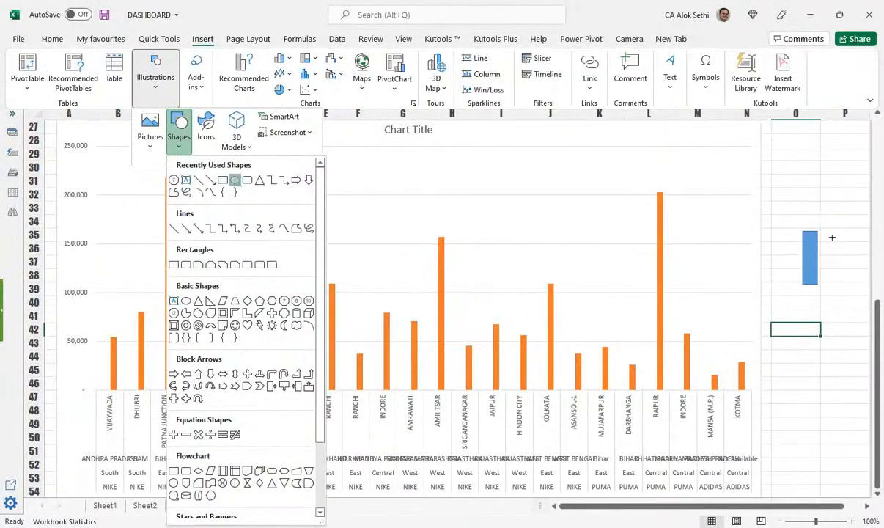
pyautogui.moveTo(797, 220)
pyautogui.mouseDown()
pyautogui.moveTo(825, 246)
pyautogui.moveTo(811, 211)
pyautogui.mouseUp()
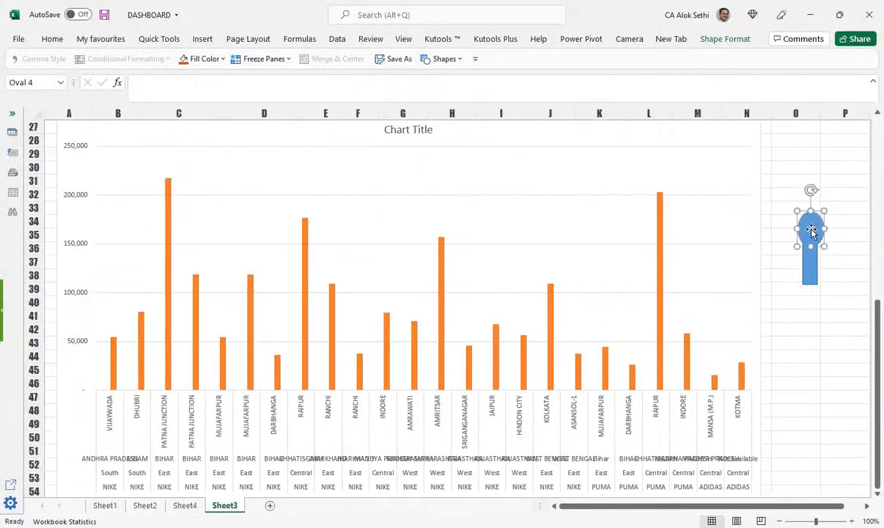
# Step: Send the stem rectangle to back and lower it slightly beneath the oval
pyautogui.rightClick(811, 230)
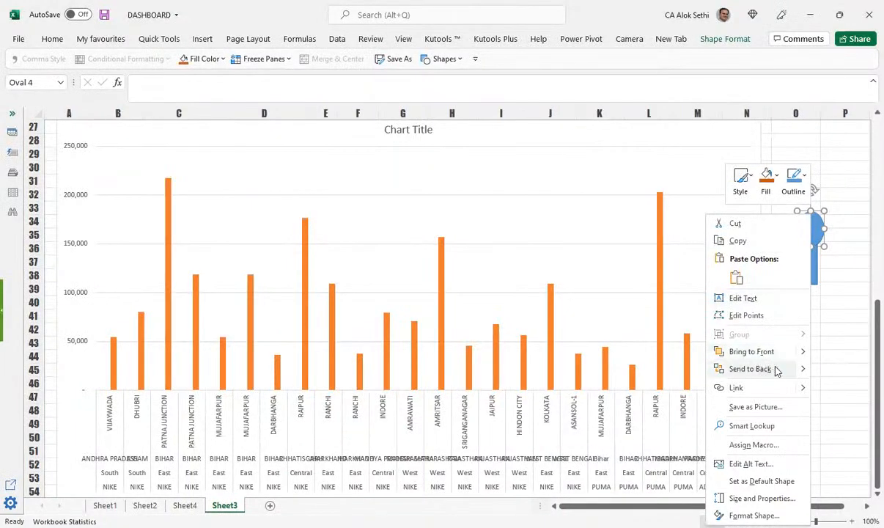
pyautogui.click(814, 269)
pyautogui.click(812, 262)
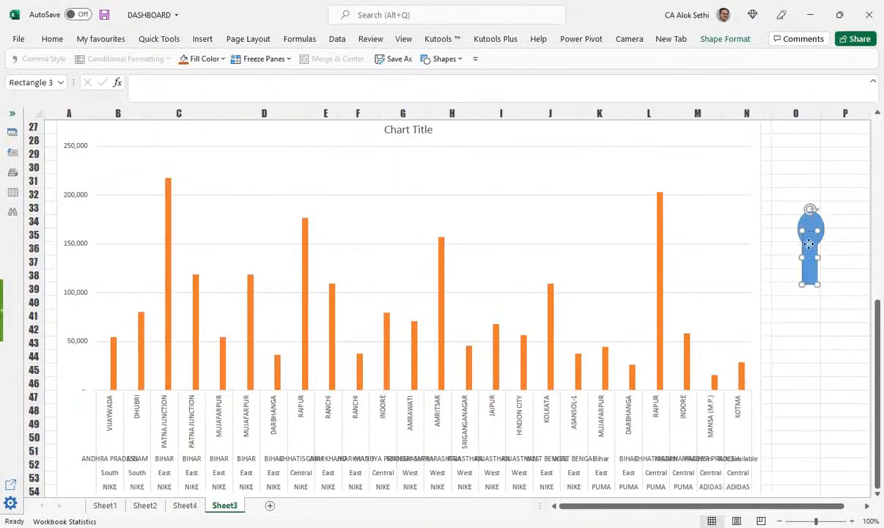
pyautogui.rightClick(809, 217)
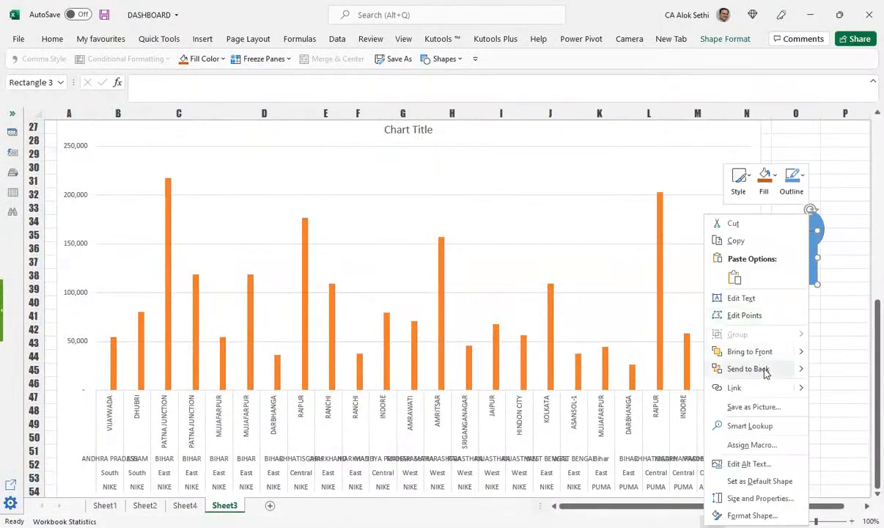
pyautogui.click(762, 370)
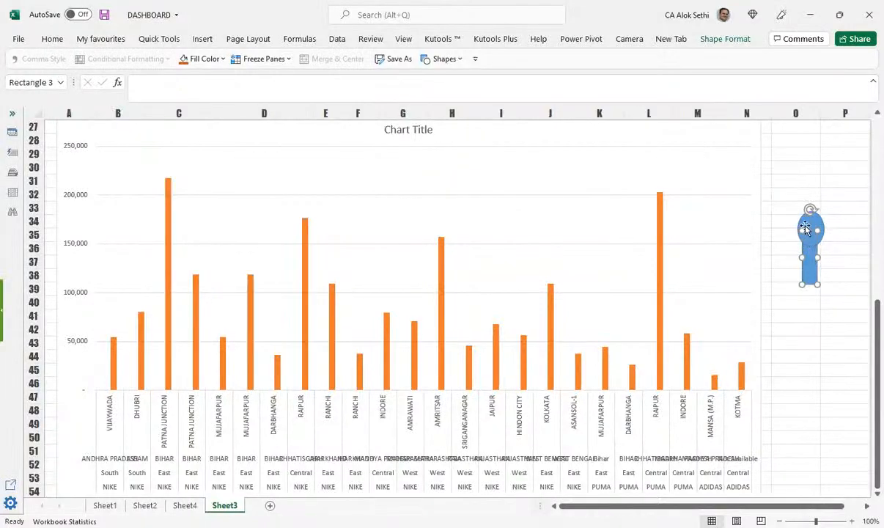
pyautogui.moveTo(813, 265); pyautogui.dragTo(812, 275)
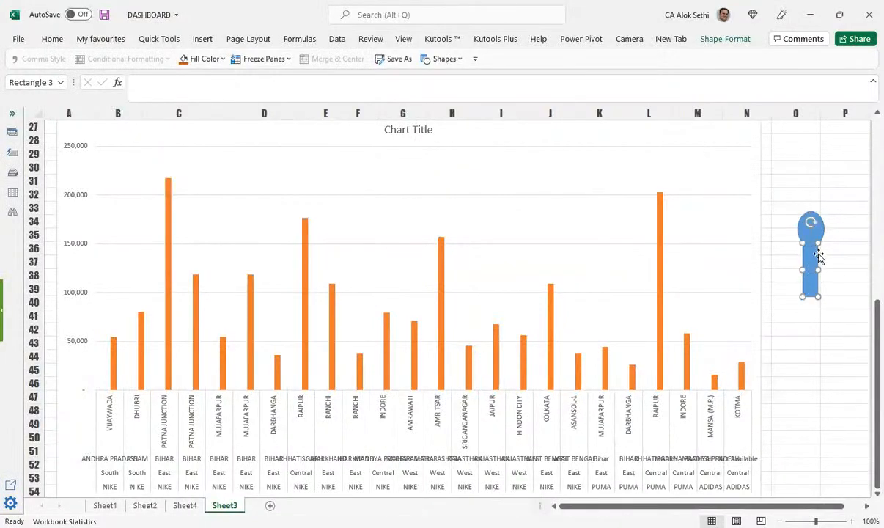
pyautogui.click(855, 267)
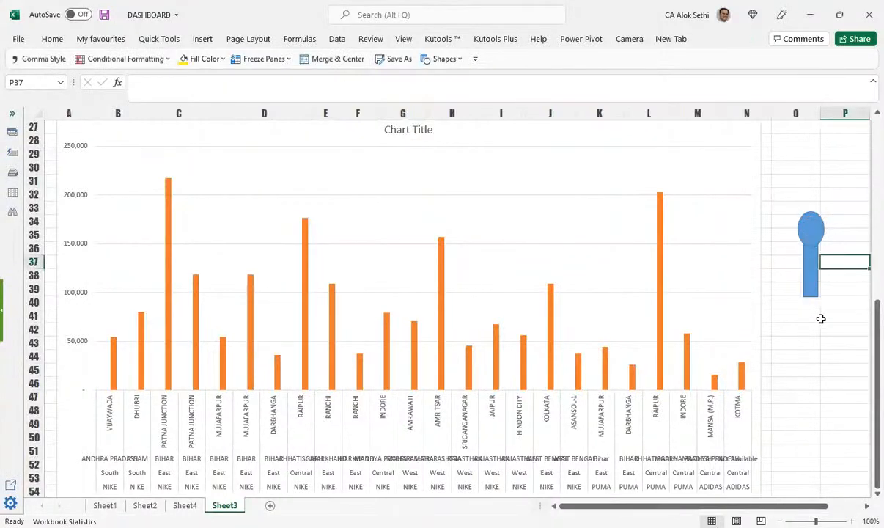
pyautogui.scroll(1, 820, 319)
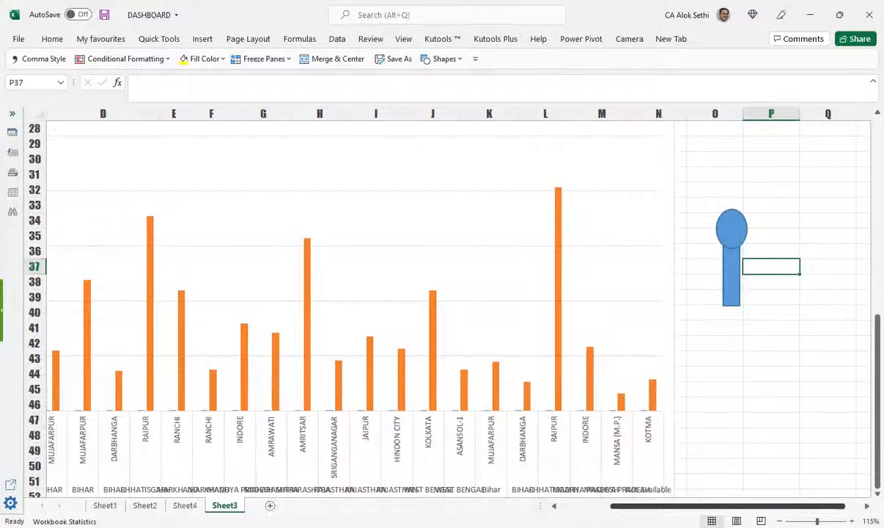
pyautogui.moveTo(619, 505); pyautogui.dragTo(586, 506)
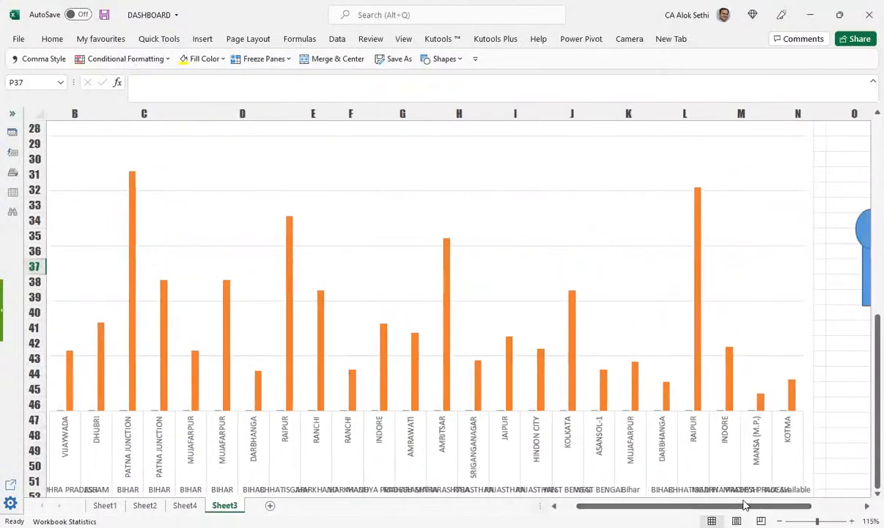
pyautogui.hscroll(2, 815, 316)
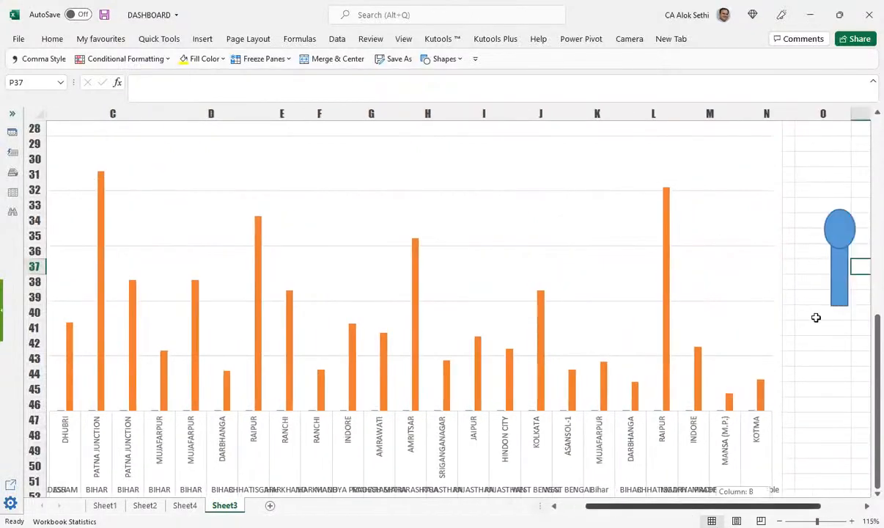
pyautogui.click(809, 295)
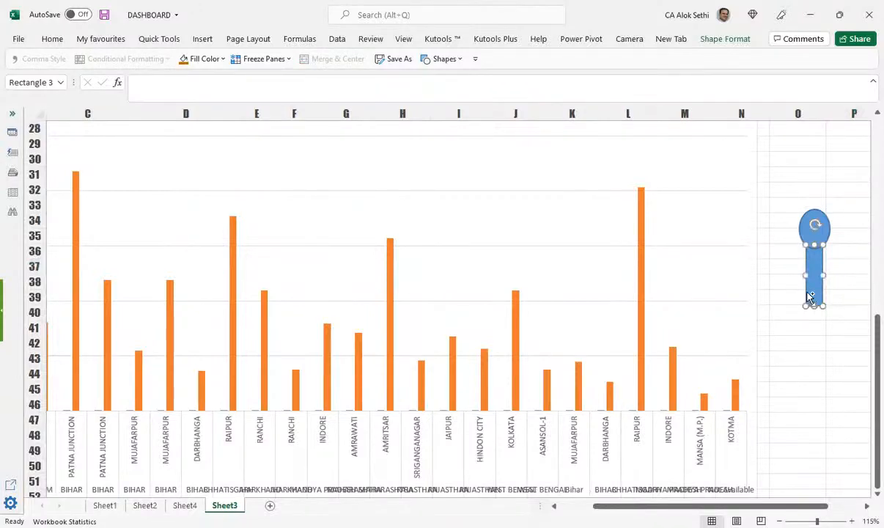
pyautogui.click(75, 393)
pyautogui.hotkey('ctrl', 'v')
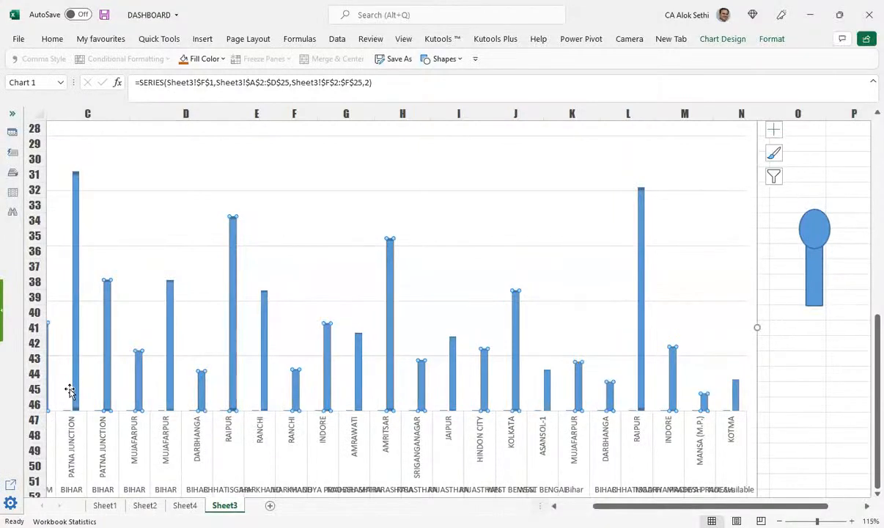
pyautogui.hotkey('ctrl', 'z')
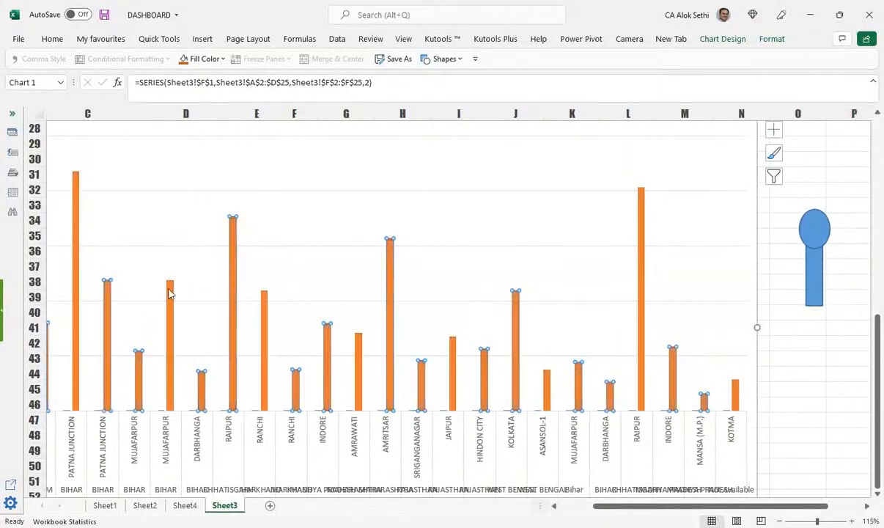
pyautogui.click(819, 244)
pyautogui.click(821, 234)
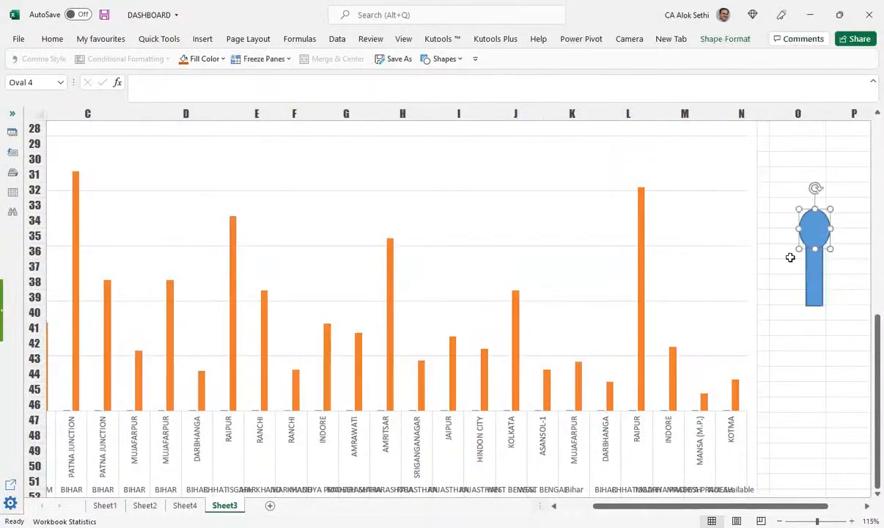
pyautogui.click(515, 351)
pyautogui.click(515, 350)
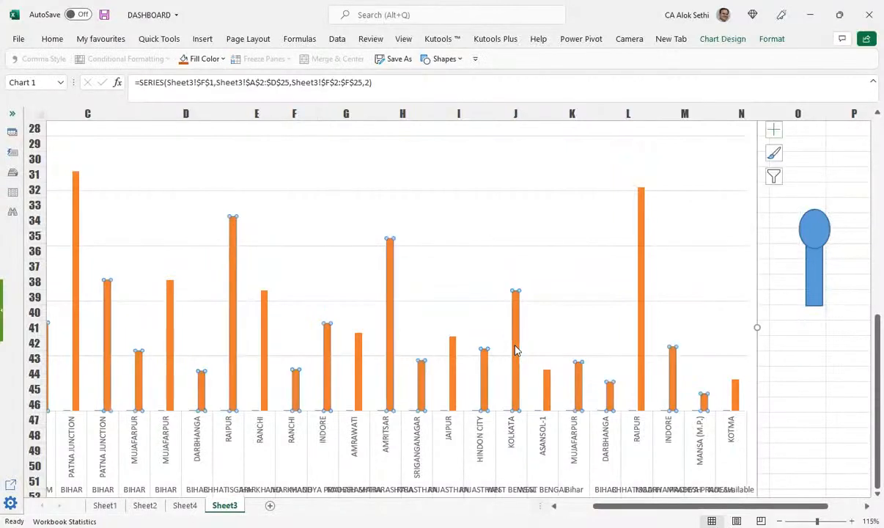
pyautogui.hotkey('ctrl', 'v')
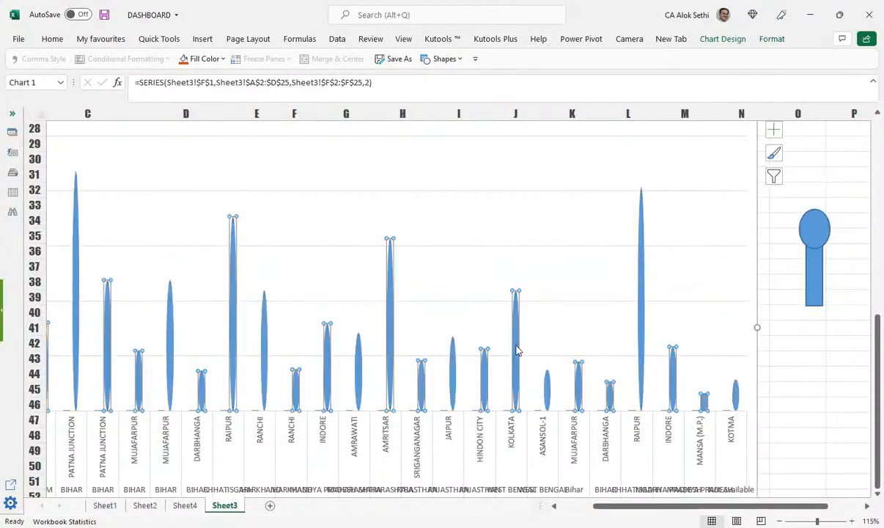
pyautogui.hotkey('ctrl', 'z')
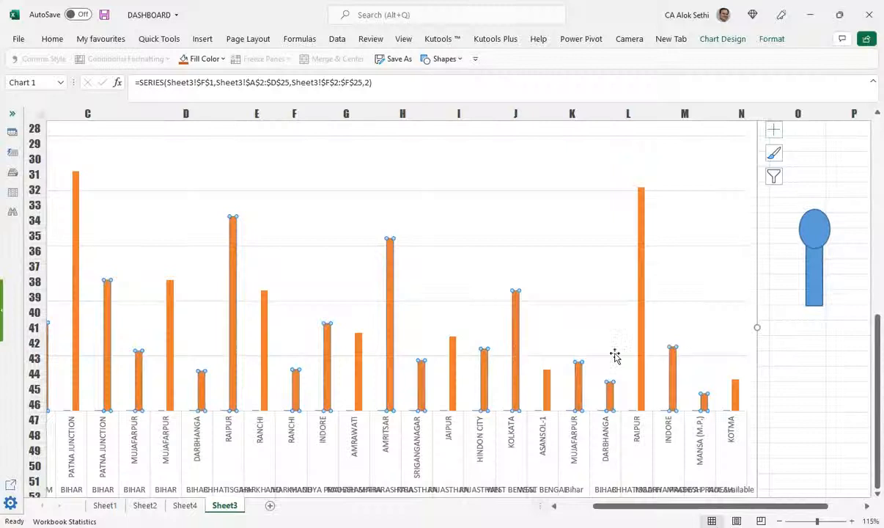
# Step: Select both the oval and stem rectangle and review their Format Object settings
pyautogui.click(817, 223)
pyautogui.click(814, 252)
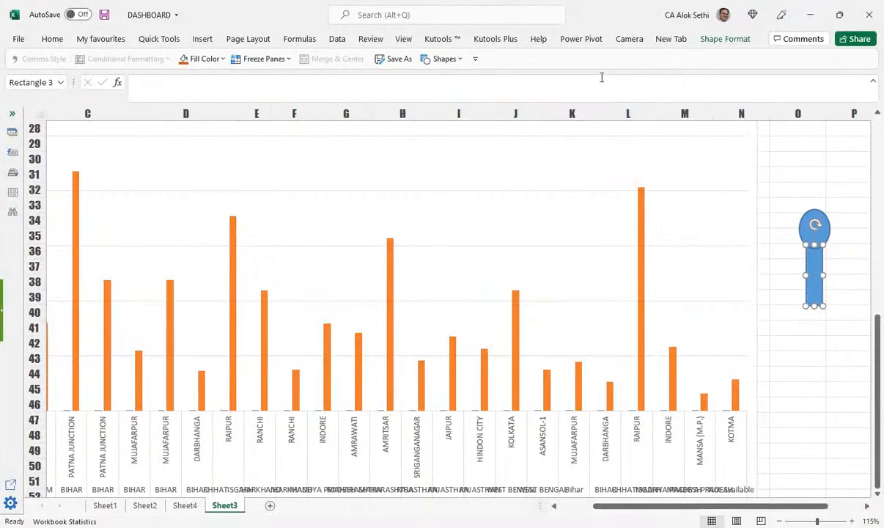
pyautogui.keyDown('shift'); pyautogui.click(823, 233); pyautogui.keyUp('shift')
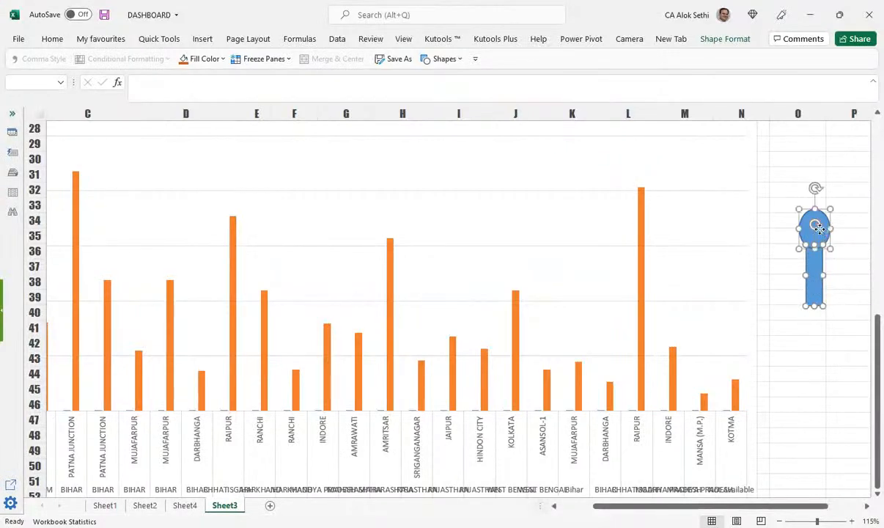
pyautogui.rightClick(822, 231)
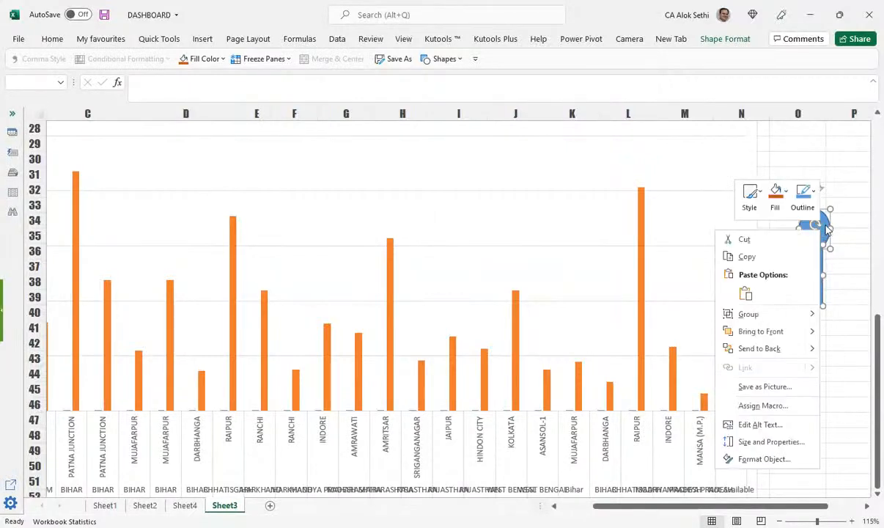
pyautogui.click(764, 459)
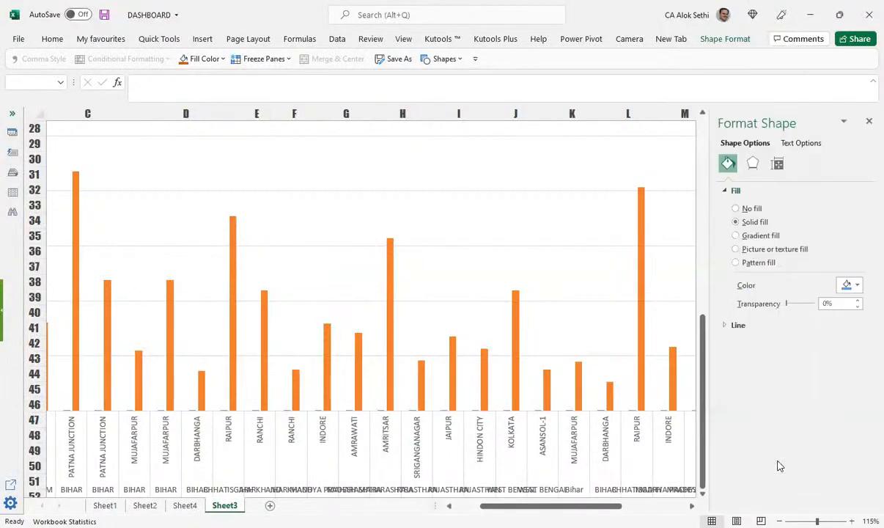
pyautogui.click(754, 163)
pyautogui.scroll(-2, 839, 355)
pyautogui.scroll(2, 839, 355)
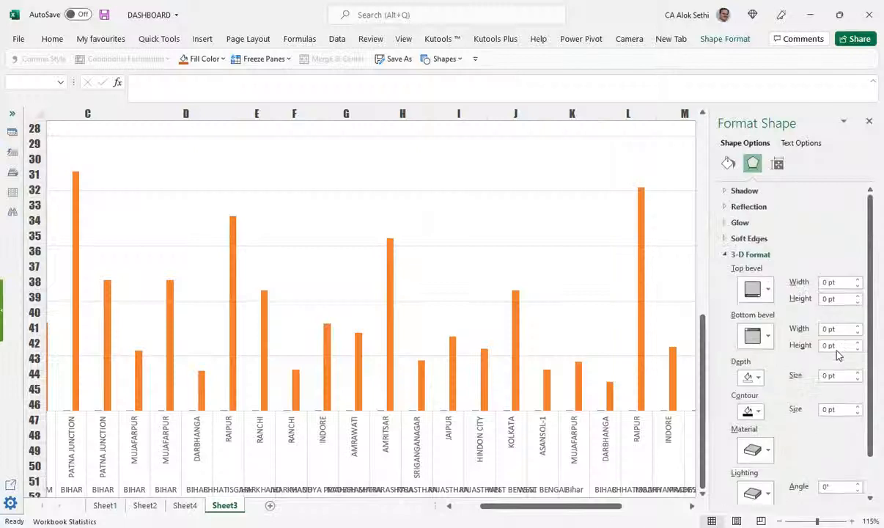
pyautogui.click(777, 164)
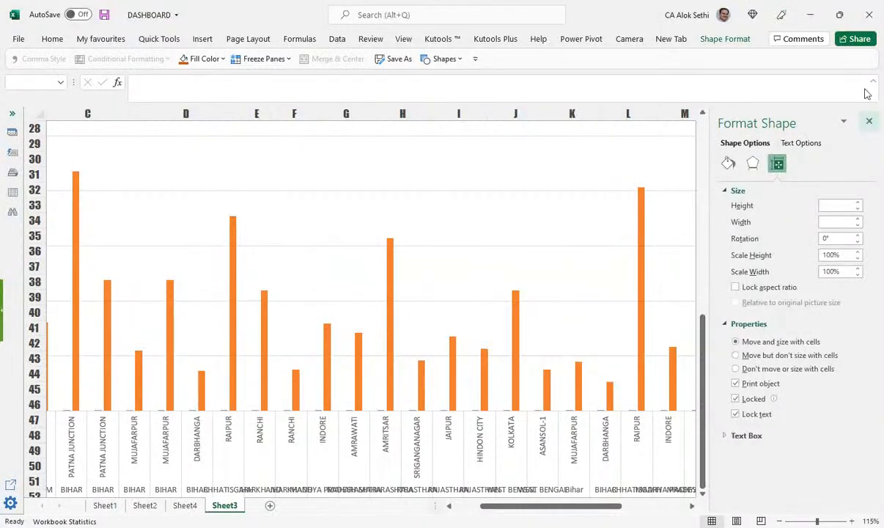
pyautogui.click(868, 120)
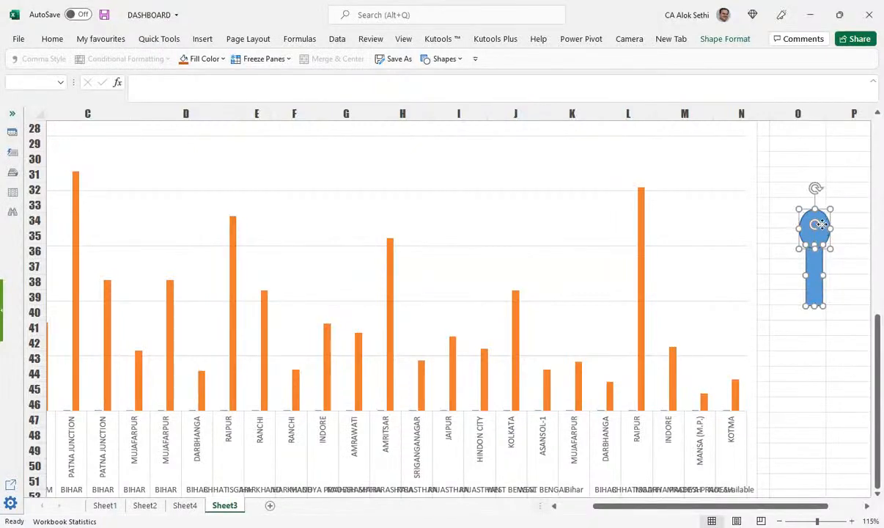
# Step: Group the oval and rectangle into a single pin shape
pyautogui.rightClick(824, 228)
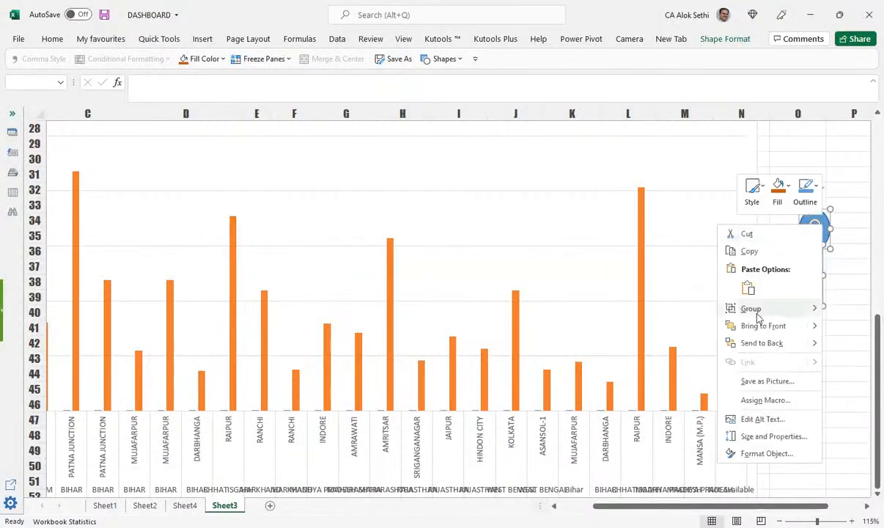
pyautogui.moveTo(753, 314)
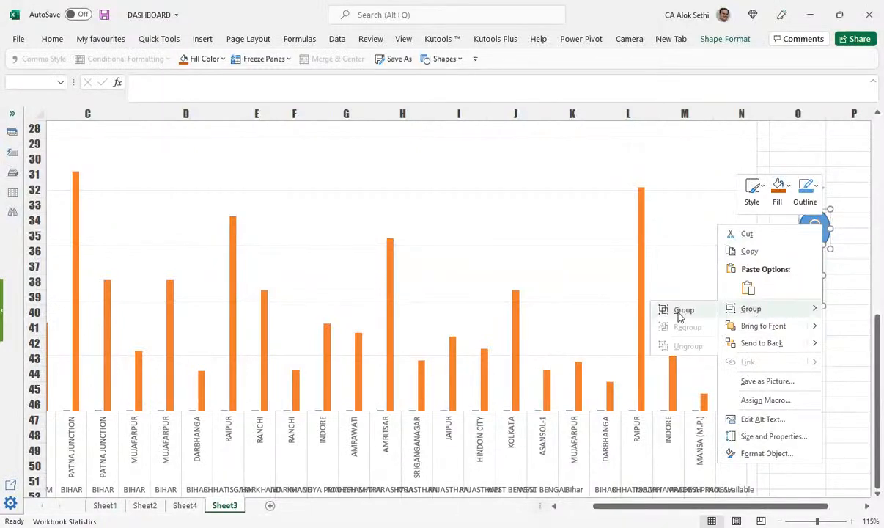
pyautogui.click(679, 311)
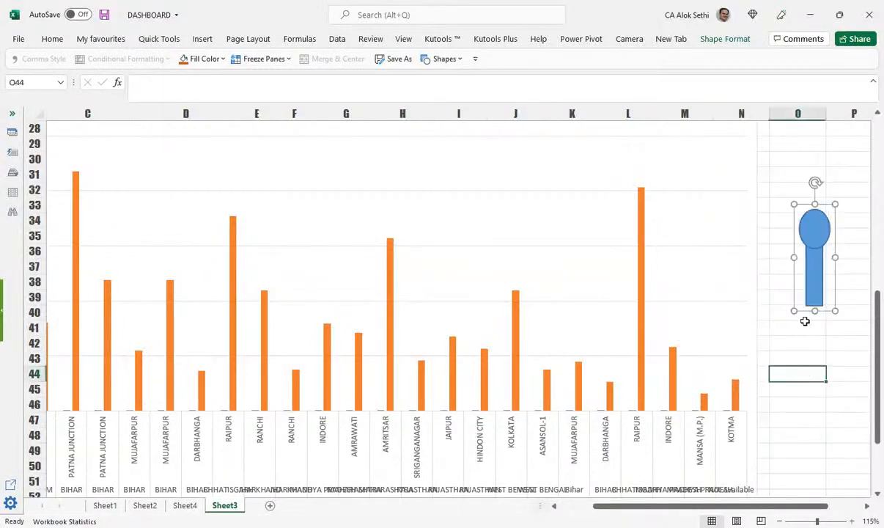
pyautogui.click(801, 371)
# Step: Move the grouped pin aside and paste it as the fill of the chart's sales bars
pyautogui.click(801, 290)
pyautogui.moveTo(801, 289); pyautogui.dragTo(731, 269)
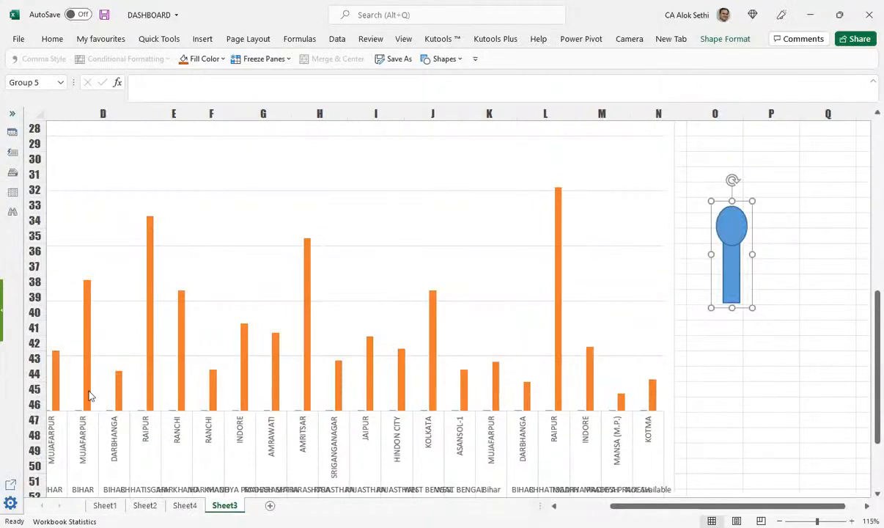
pyautogui.moveTo(84, 396)
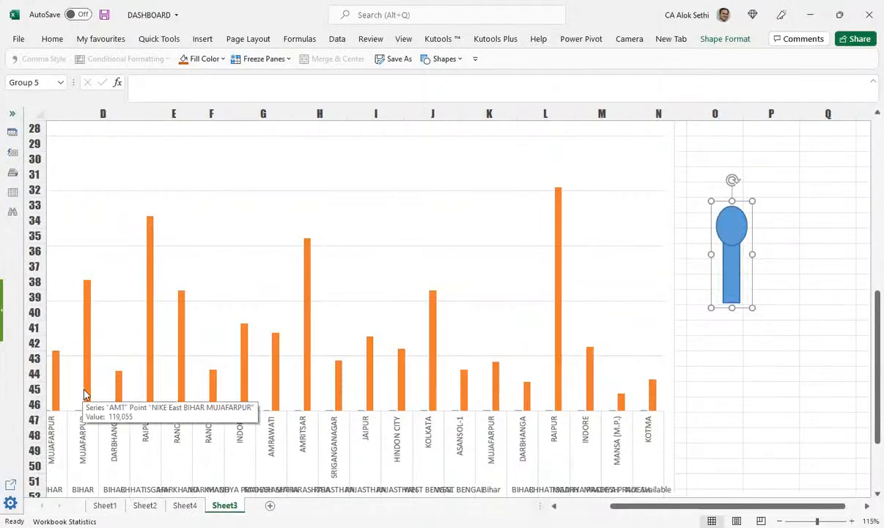
pyautogui.click(84, 396)
pyautogui.hotkey('ctrl', 'v')
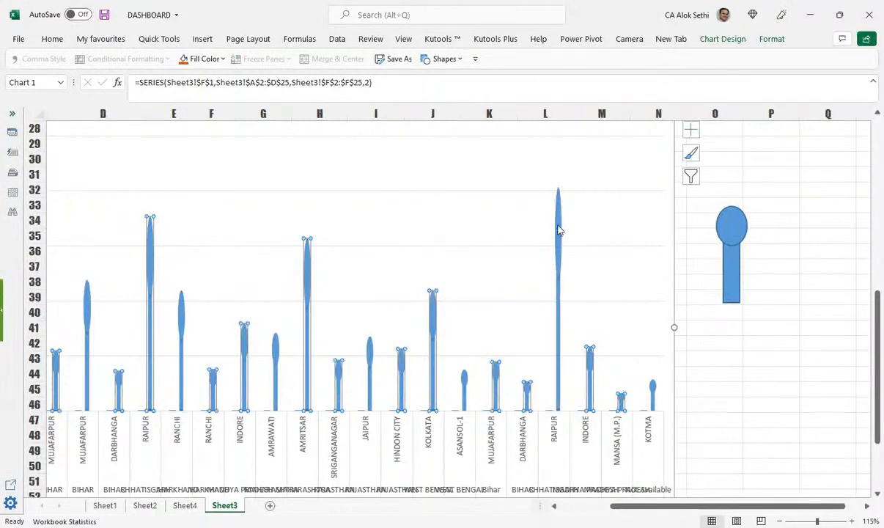
# Step: Select the RAIPUR pin, then return to the top of the sheet at cell D12
pyautogui.click(559, 187)
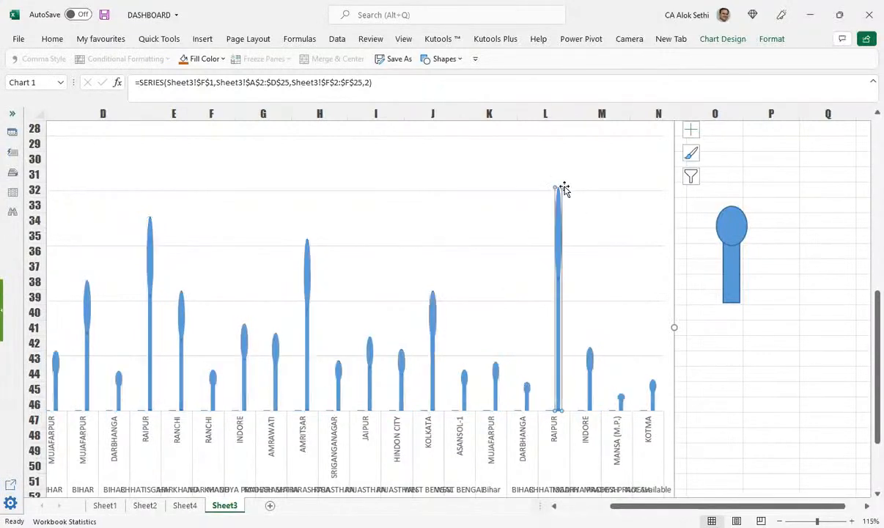
pyautogui.scroll(-5, 437, 355)
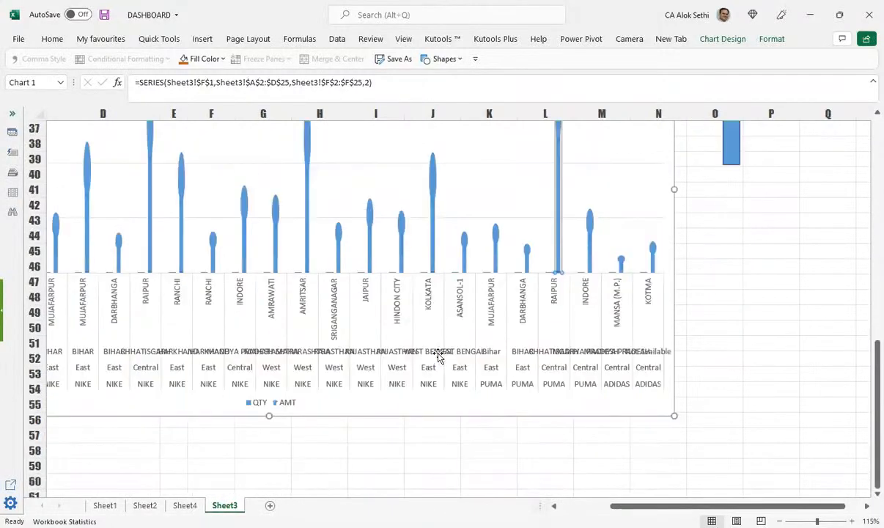
pyautogui.scroll(3, 440, 293)
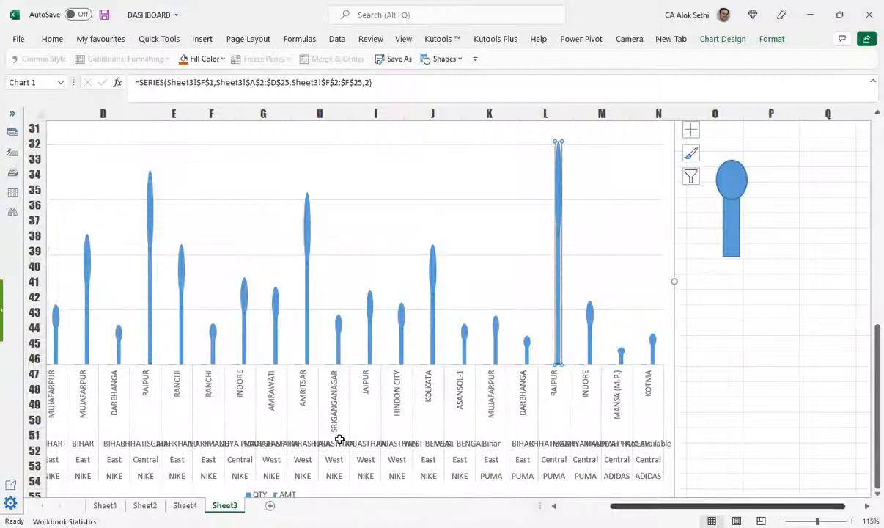
pyautogui.scroll(10, 338, 438)
pyautogui.click(316, 294)
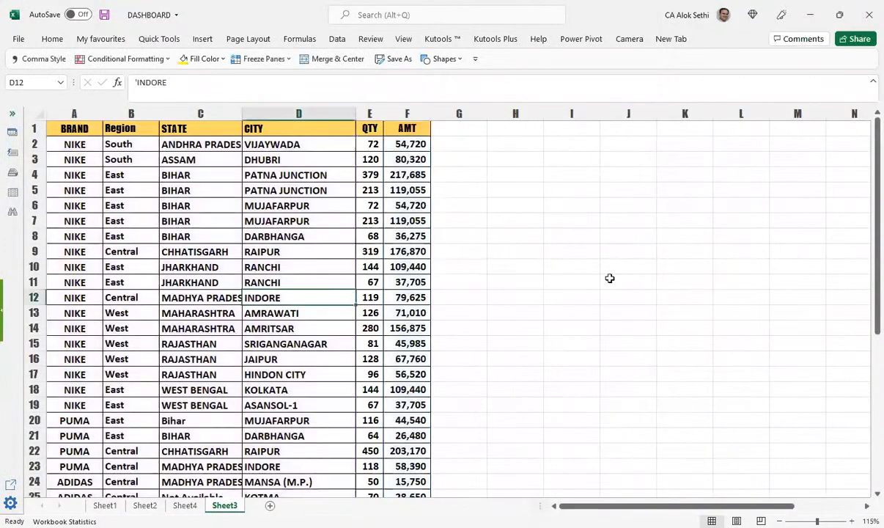
# Step: Delete rows 10–23 so ten cities remain, then select the chart's data series
pyautogui.click(34, 267)
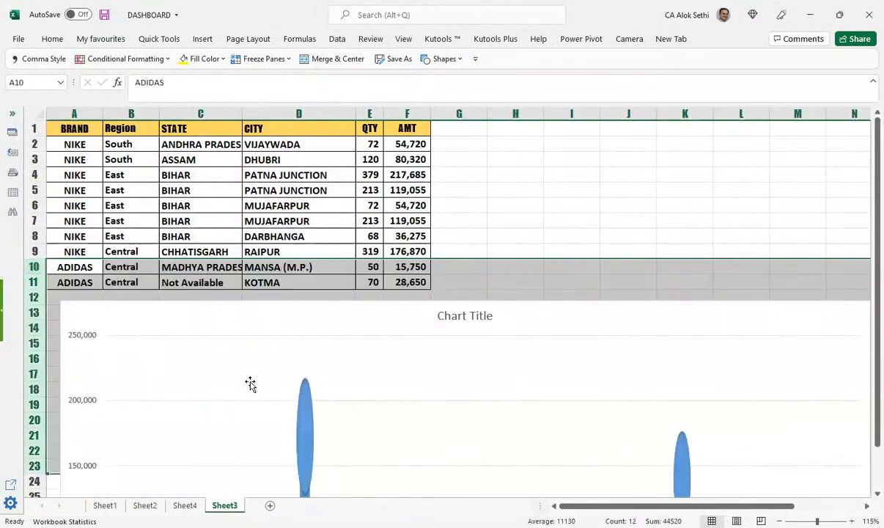
pyautogui.scroll(-3, 252, 390)
pyautogui.scroll(-3, 253, 390)
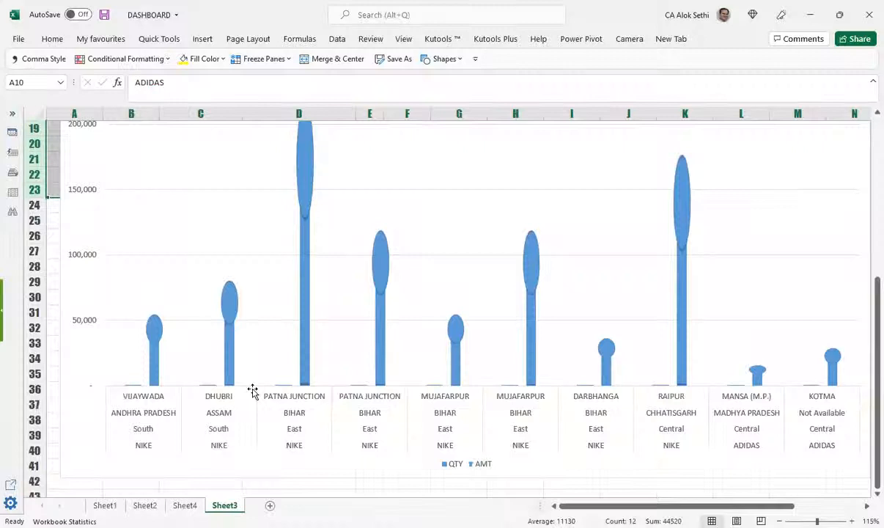
pyautogui.scroll(5, 252, 390)
pyautogui.keyDown('ctrl'); pyautogui.scroll(-1, 252, 390); pyautogui.keyUp('ctrl')
pyautogui.scroll(-3, 252, 390)
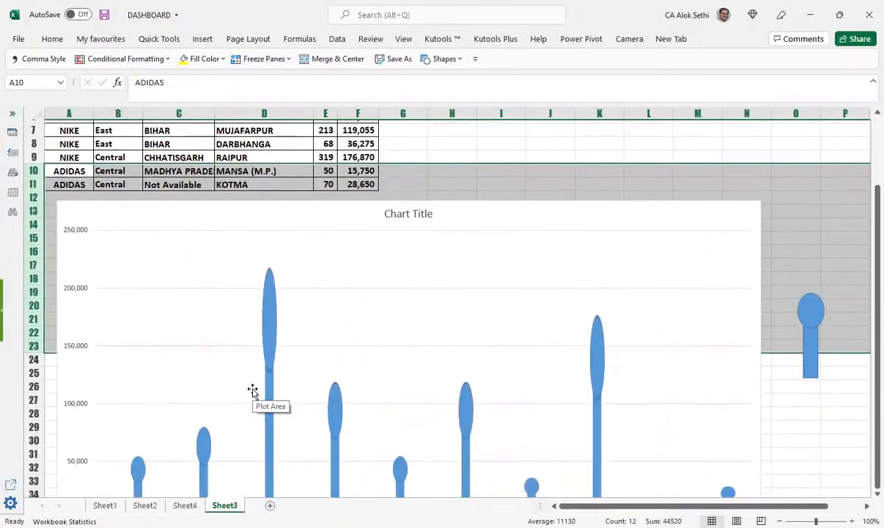
pyautogui.scroll(3, 252, 390)
pyautogui.keyDown('ctrl'); pyautogui.scroll(-1, 252, 390); pyautogui.keyUp('ctrl')
pyautogui.scroll(-2, 252, 390)
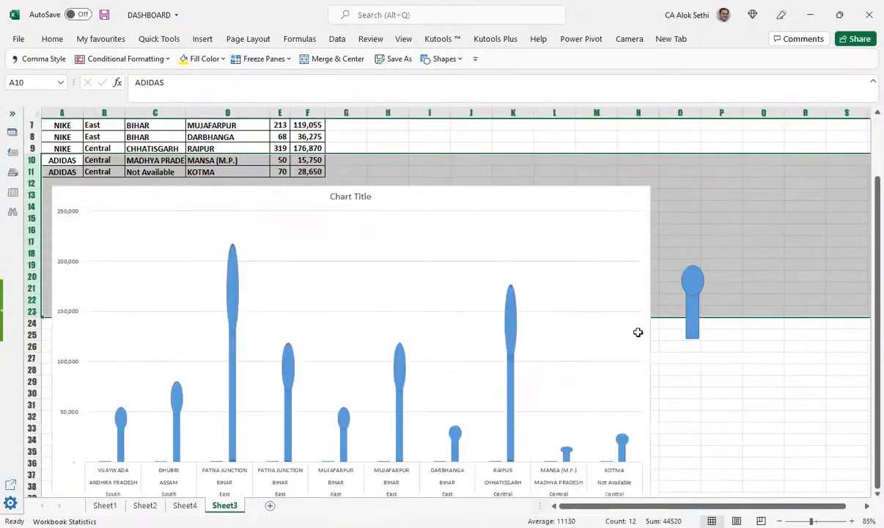
pyautogui.click(509, 320)
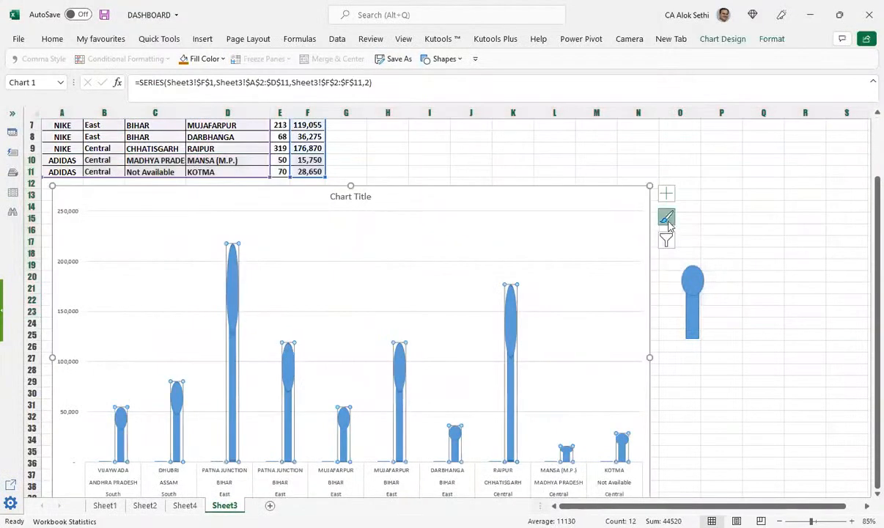
pyautogui.click(667, 220)
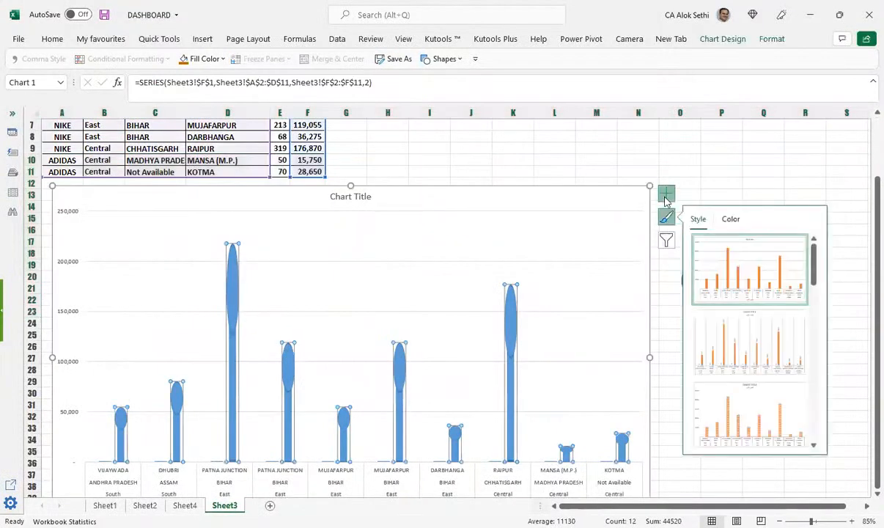
pyautogui.click(666, 195)
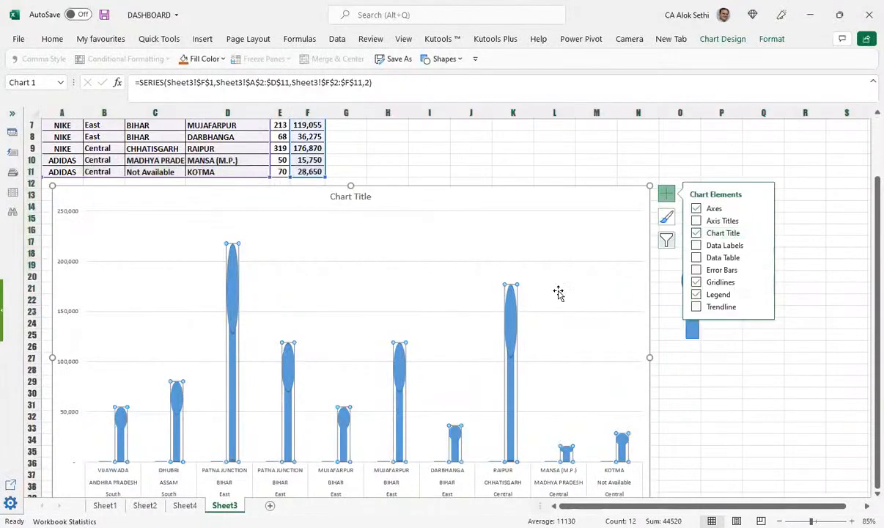
pyautogui.click(512, 388)
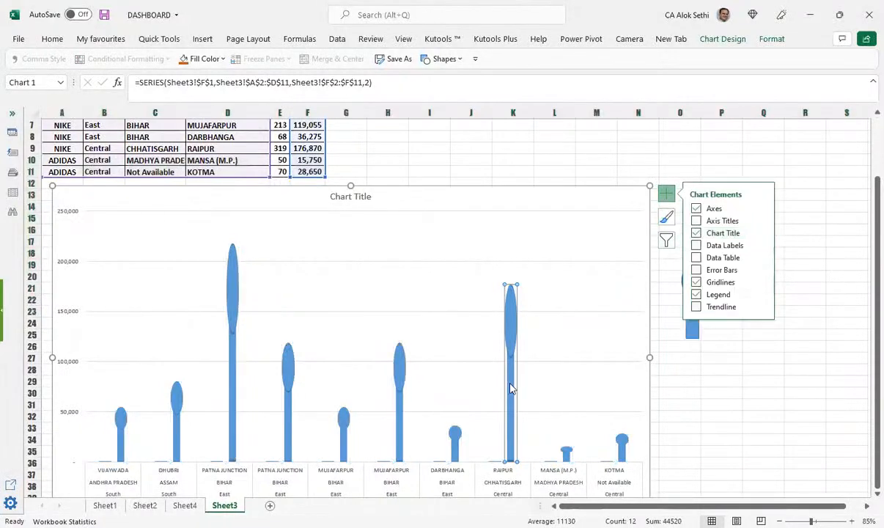
pyautogui.rightClick(511, 392)
pyautogui.click(530, 408)
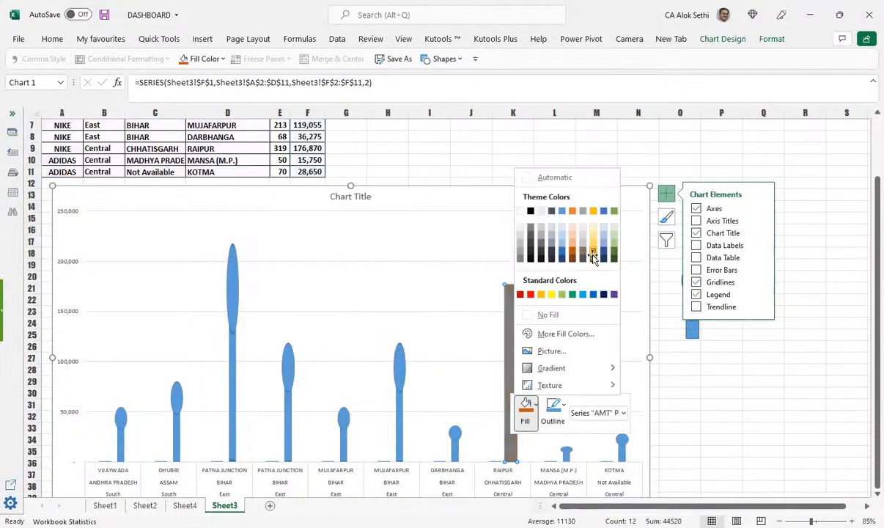
pyautogui.click(592, 257)
pyautogui.hotkey('ctrl', 'z')
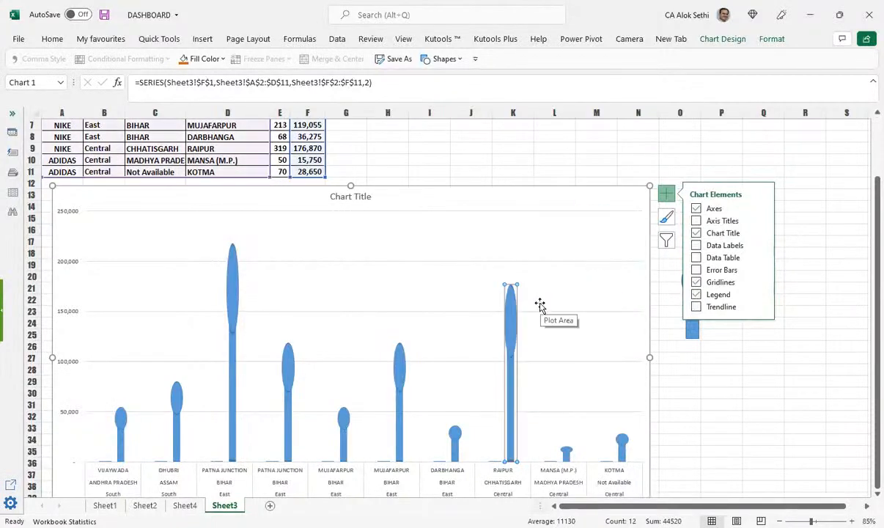
pyautogui.click(124, 458)
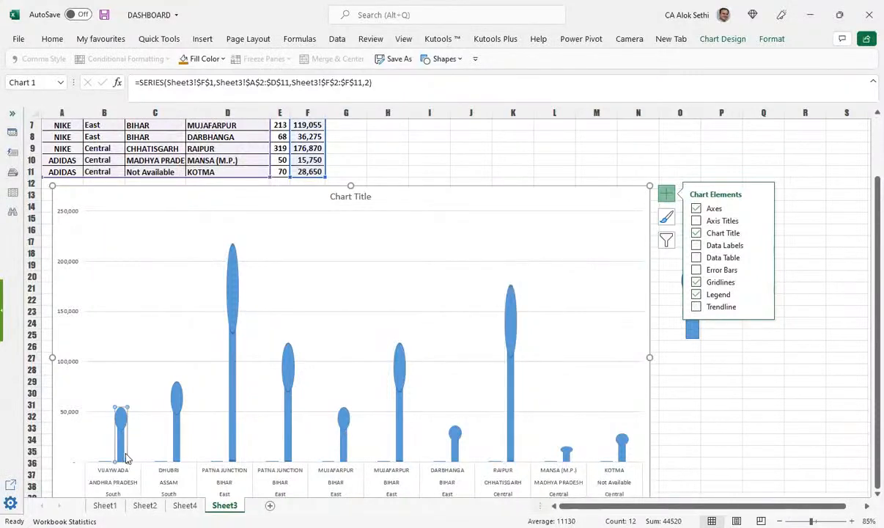
pyautogui.click(185, 444)
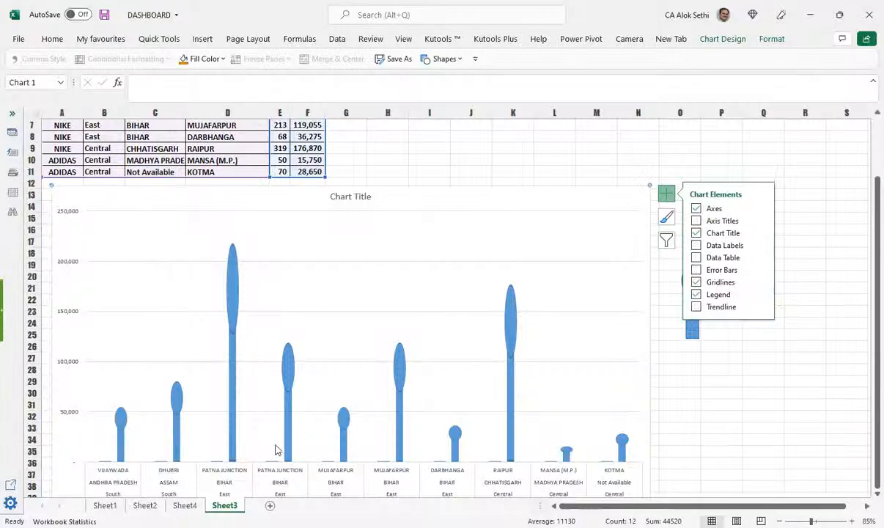
# Step: Give the pill group a light blue gradient fill
pyautogui.click(690, 317)
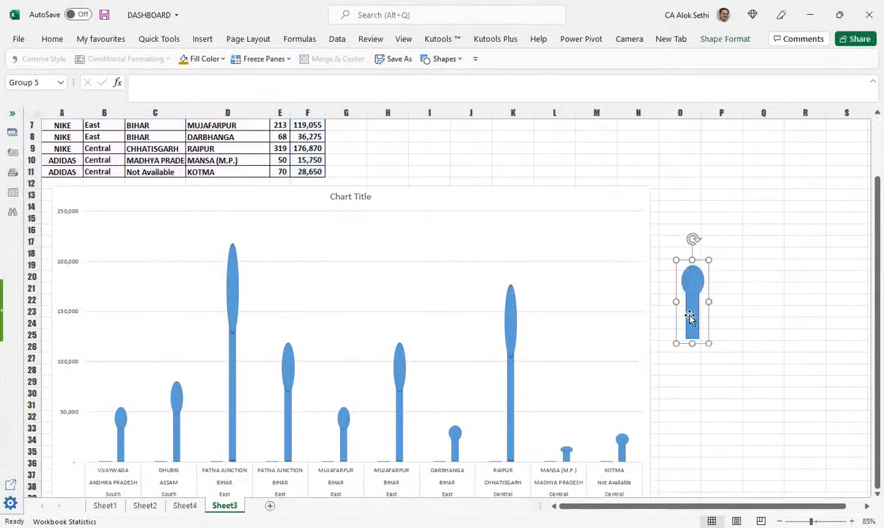
pyautogui.rightClick(690, 318)
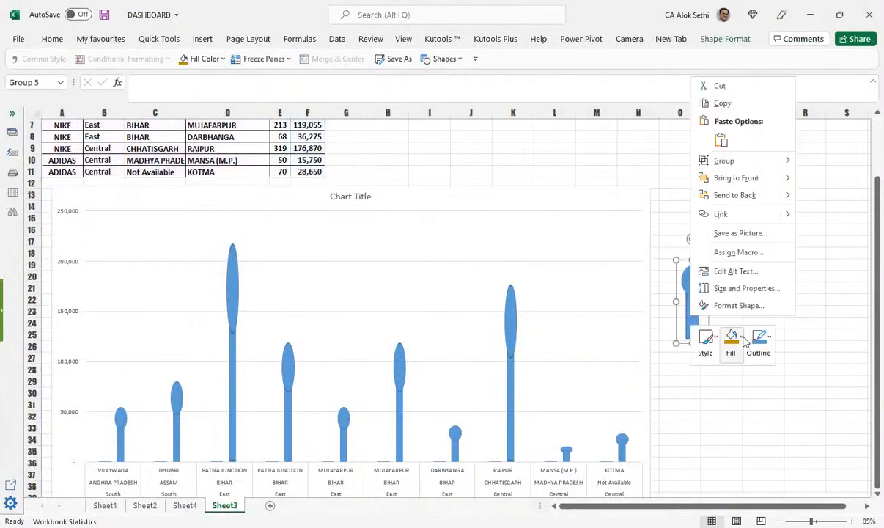
pyautogui.click(742, 339)
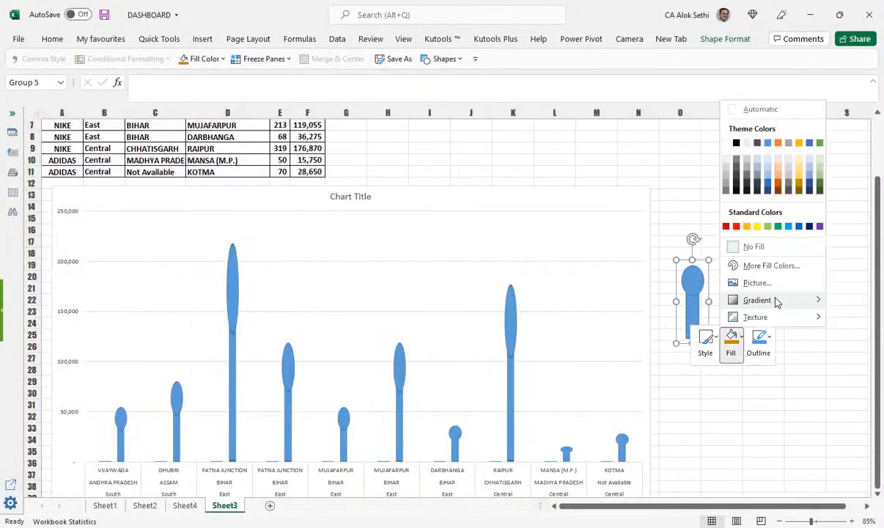
pyautogui.moveTo(775, 301)
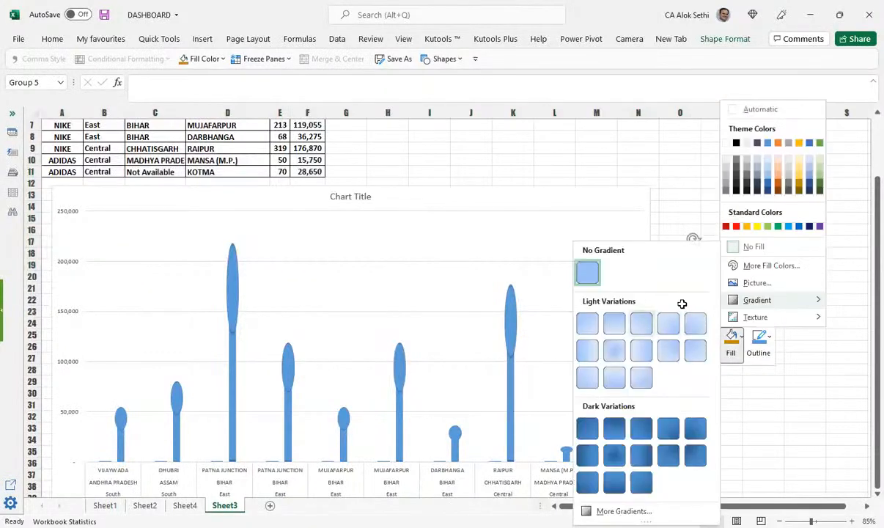
pyautogui.click(674, 341)
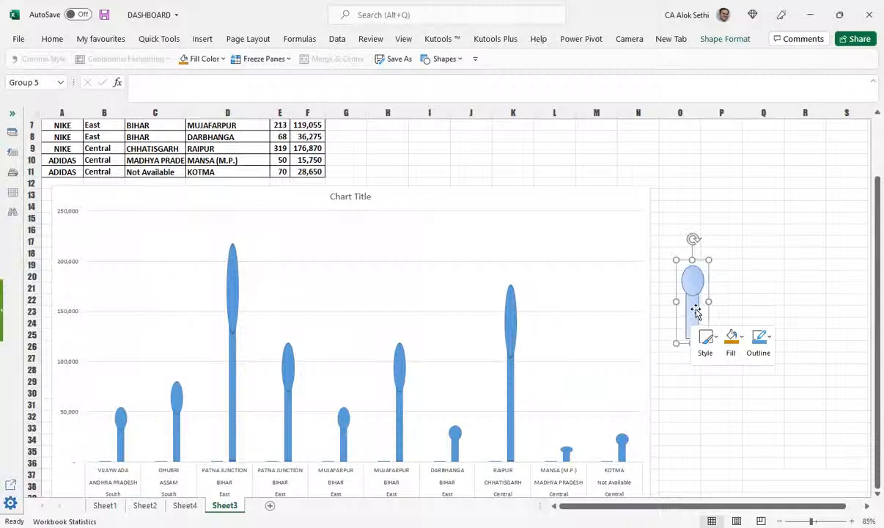
# Step: Reselect the whole pill group and nudge it slightly lower
pyautogui.click(691, 293)
pyautogui.click(691, 279)
pyautogui.click(690, 316)
pyautogui.click(749, 291)
pyautogui.moveTo(693, 313)
pyautogui.mouseDown()
pyautogui.moveTo(696, 337)
pyautogui.moveTo(694, 331)
pyautogui.mouseUp()
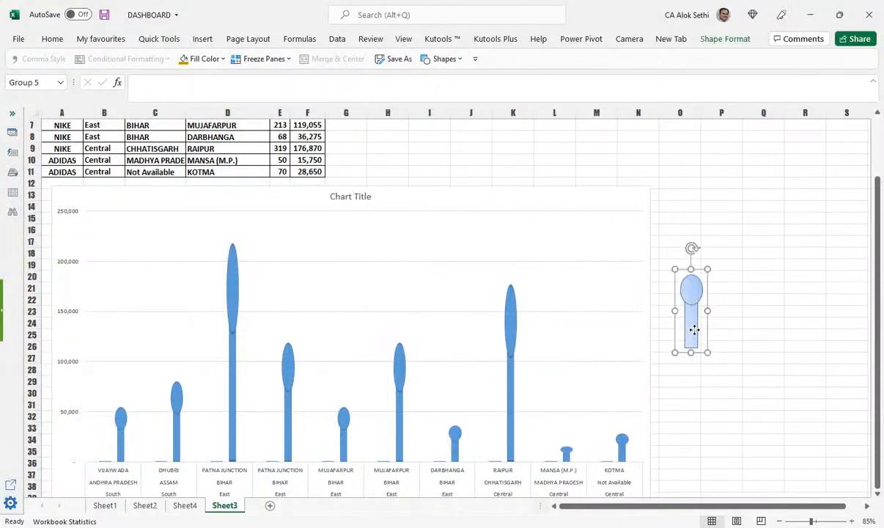
pyautogui.rightClick(696, 337)
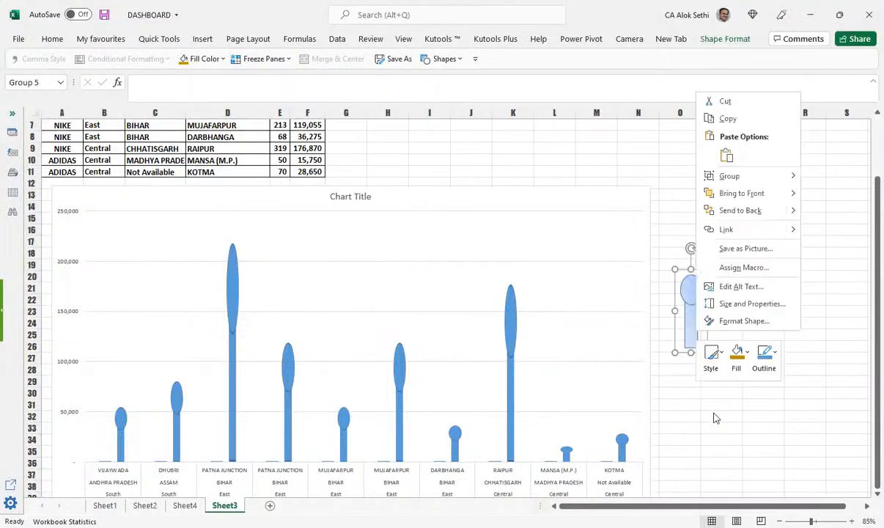
pyautogui.press('Escape')
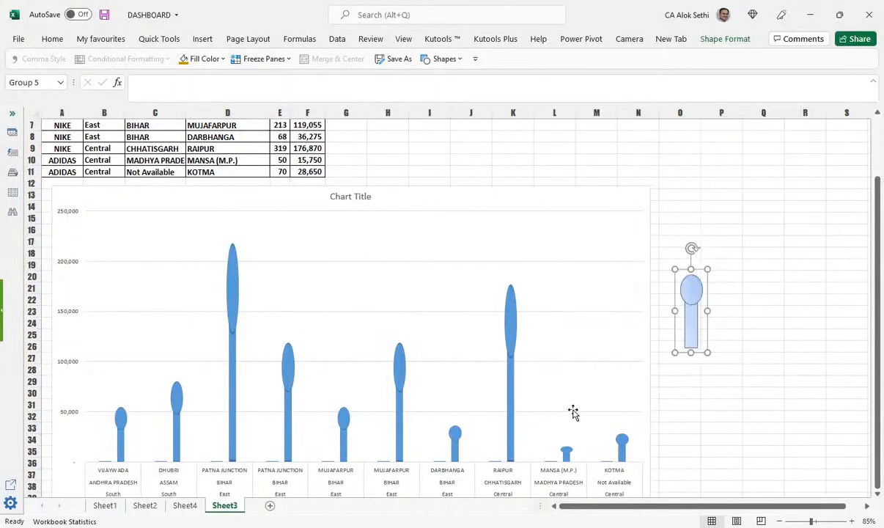
# Step: Paste the gradient pill as the fill of the chart's bar series
pyautogui.click(117, 457)
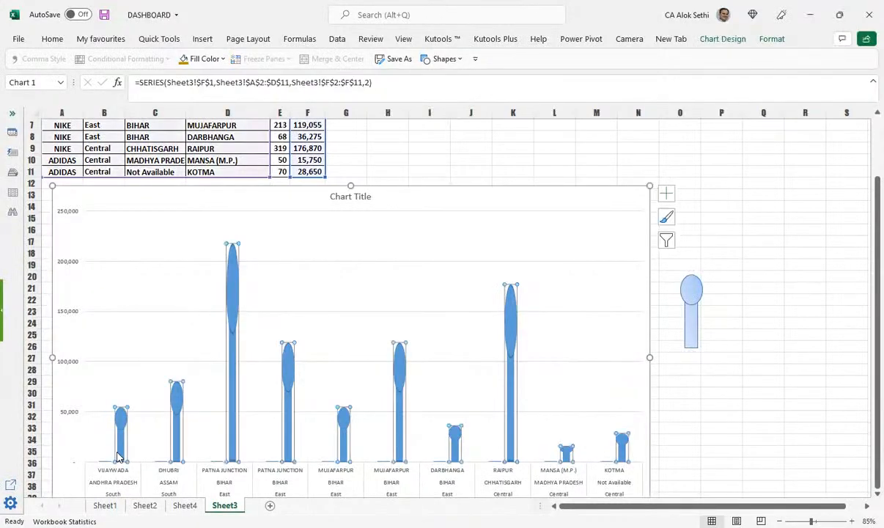
pyautogui.click(125, 448)
pyautogui.click(123, 448)
pyautogui.click(694, 332)
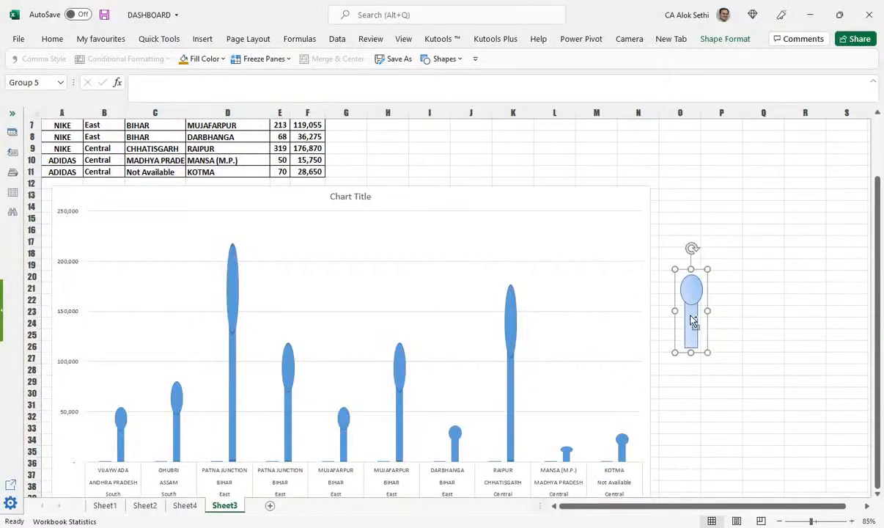
pyautogui.click(175, 443)
pyautogui.hotkey('ctrl', 'v')
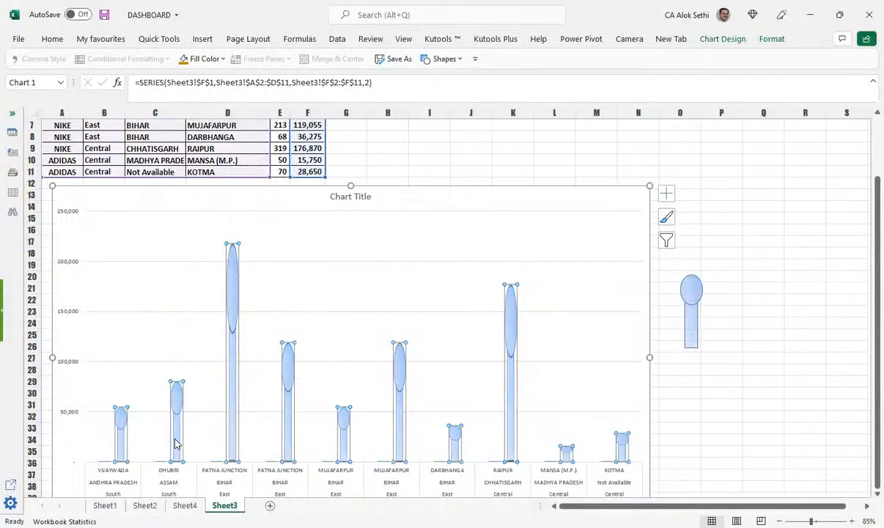
# Step: Format the pin data points with 0% gap width and 53% series overlap
pyautogui.click(695, 400)
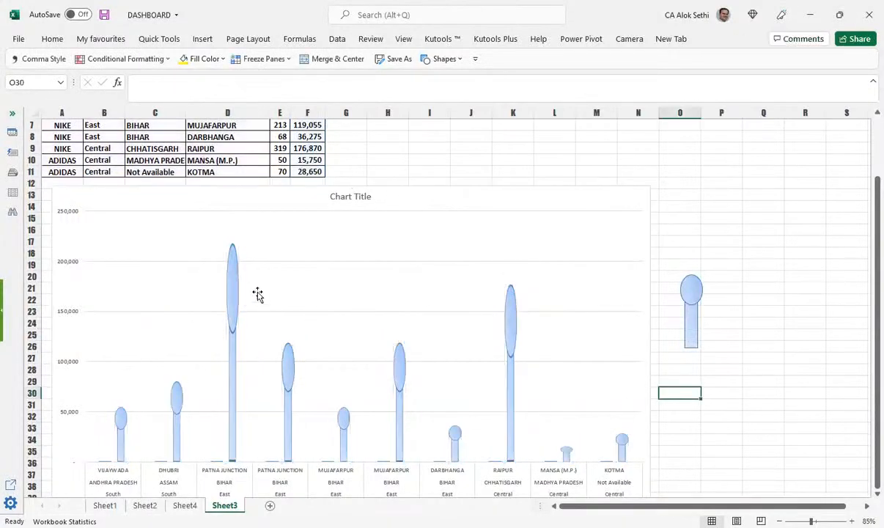
pyautogui.click(239, 243)
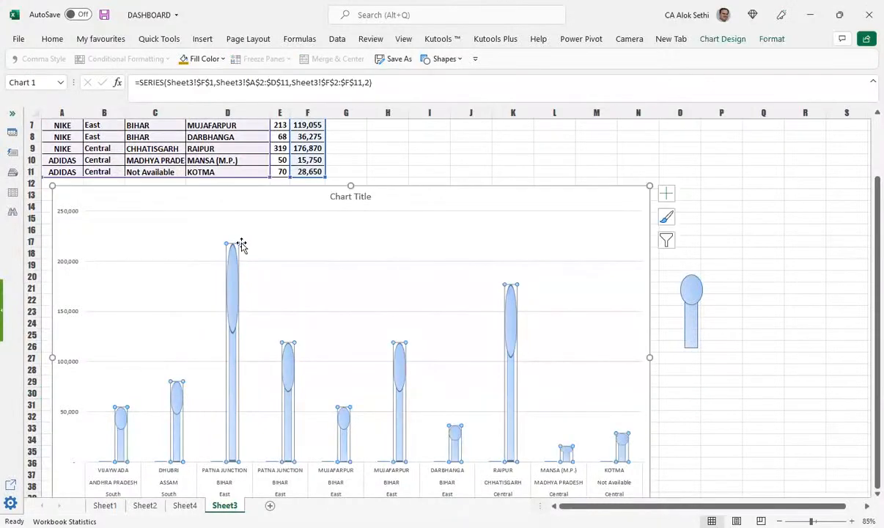
pyautogui.click(239, 244)
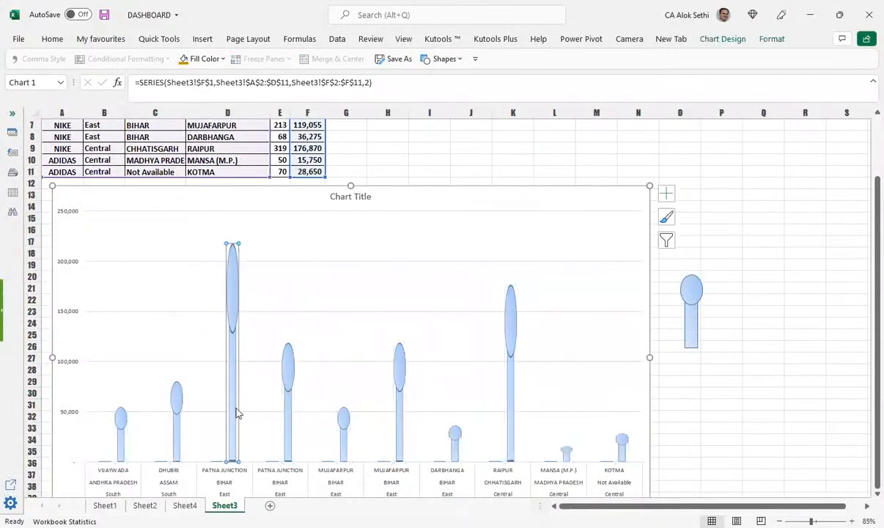
pyautogui.rightClick(511, 407)
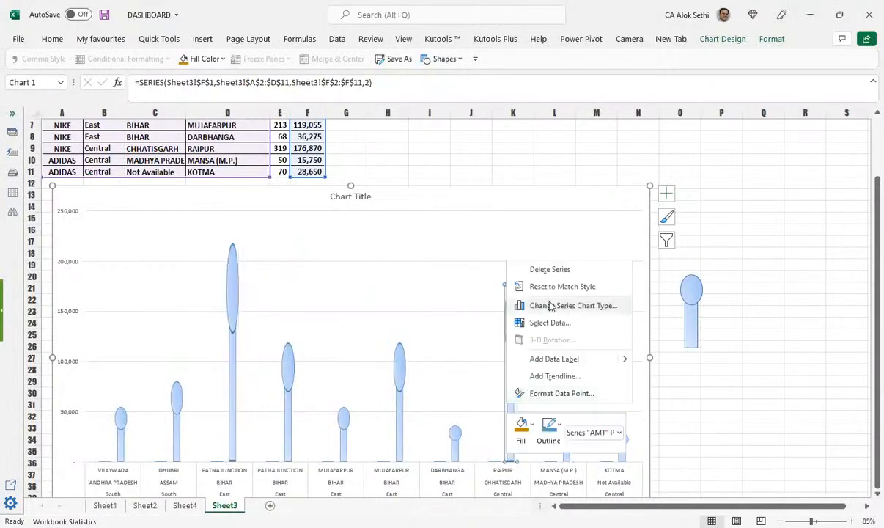
pyautogui.rightClick(454, 454)
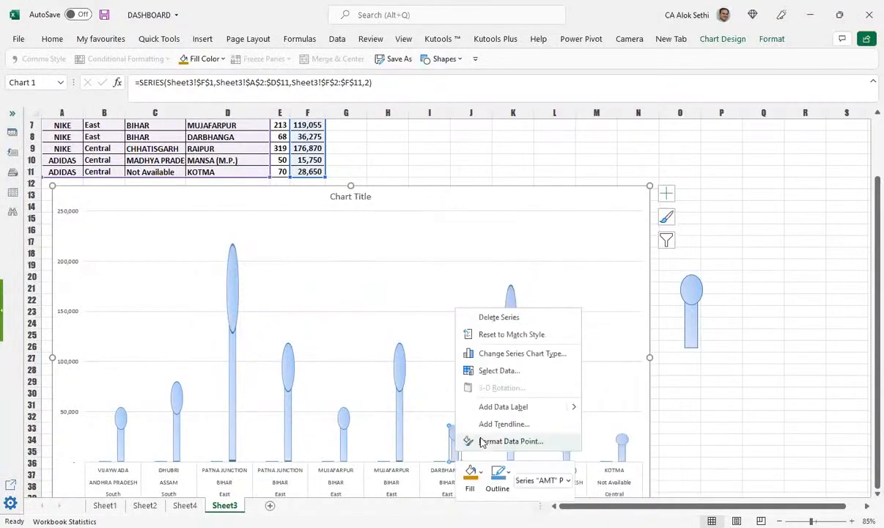
pyautogui.click(484, 441)
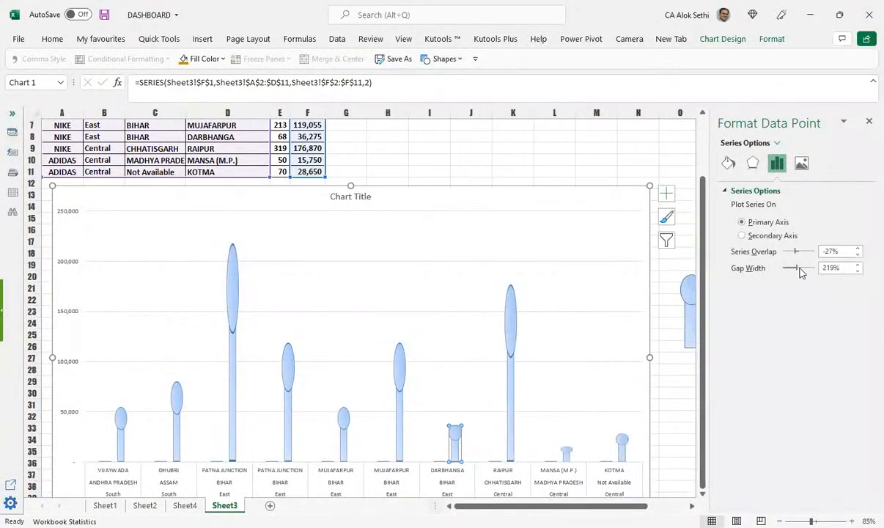
pyautogui.moveTo(801, 273)
pyautogui.mouseDown()
pyautogui.moveTo(783, 272)
pyautogui.moveTo(801, 255)
pyautogui.mouseUp()
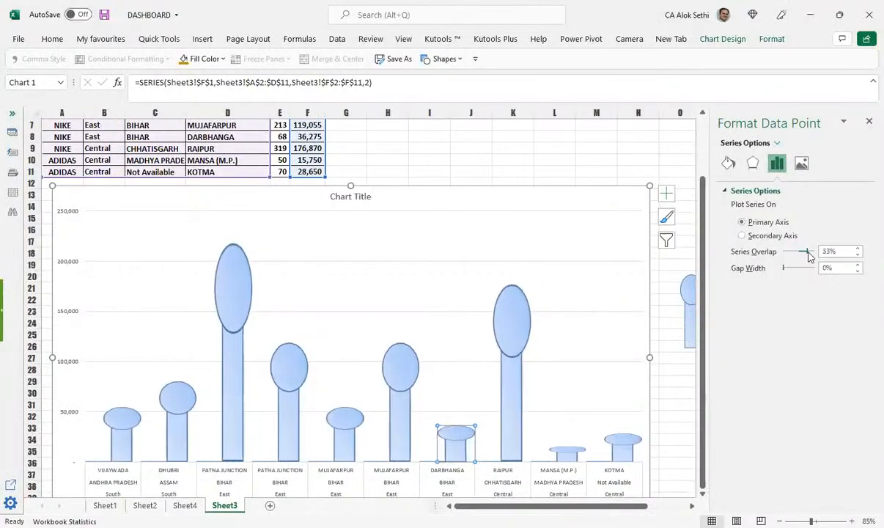
pyautogui.click(868, 122)
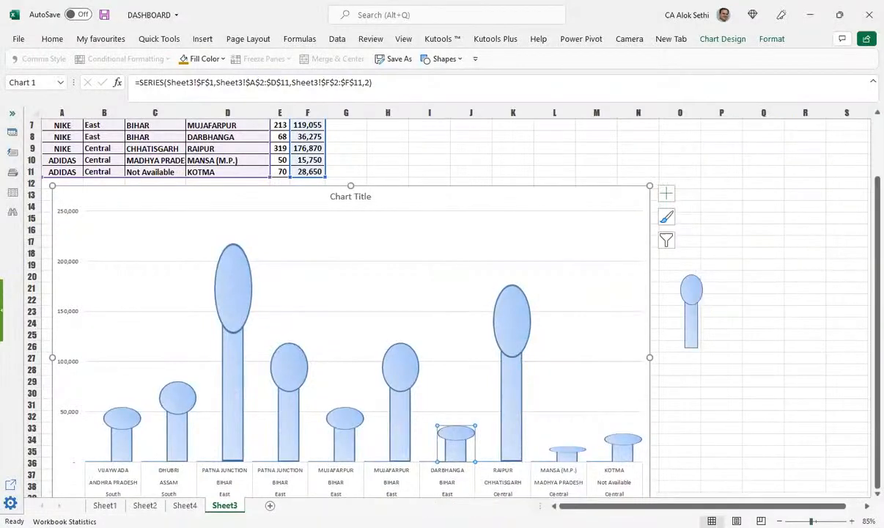
# Step: Add sales-value data labels to every pin, from 217,685 on PATNA JUNCTION to 15,750 on MANSA
pyautogui.scroll(-3, 687, 438)
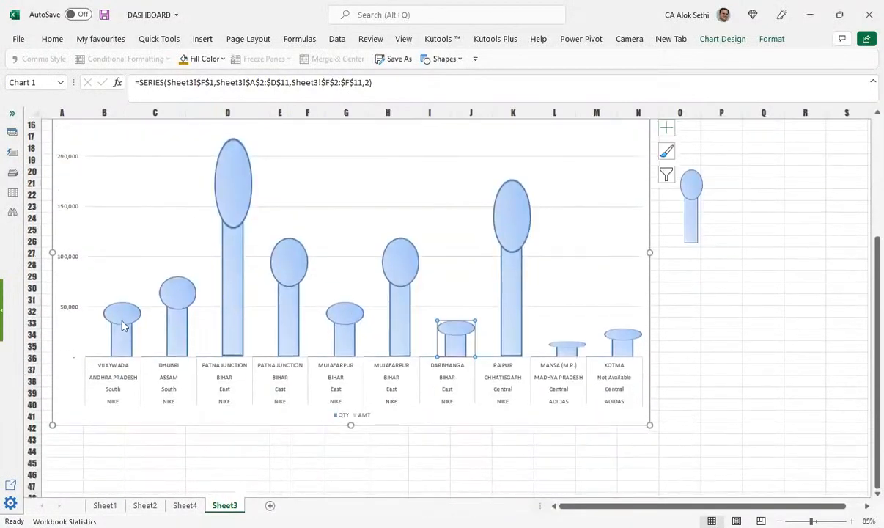
pyautogui.rightClick(123, 324)
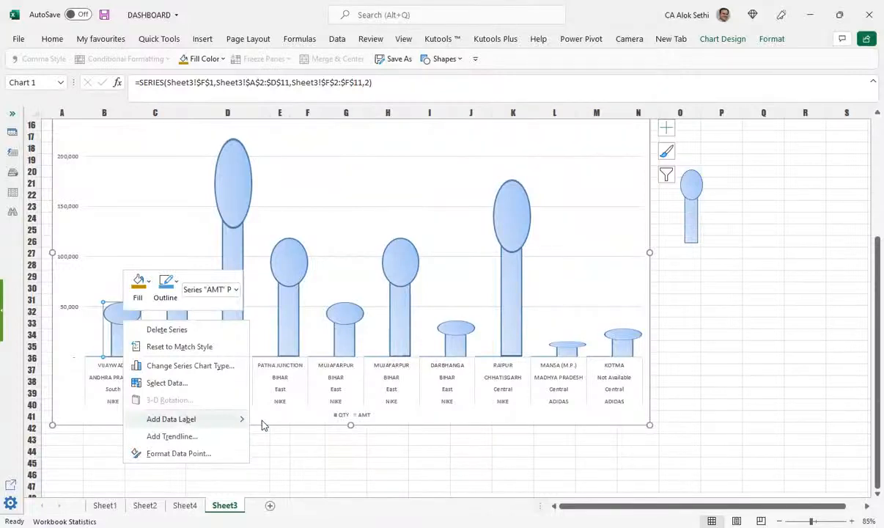
pyautogui.click(220, 419)
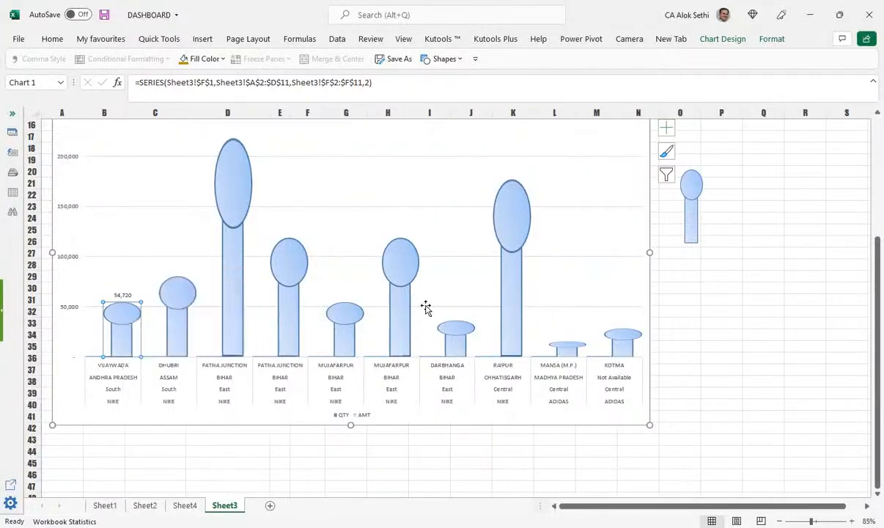
pyautogui.scroll(2, 251, 456)
pyautogui.click(177, 418)
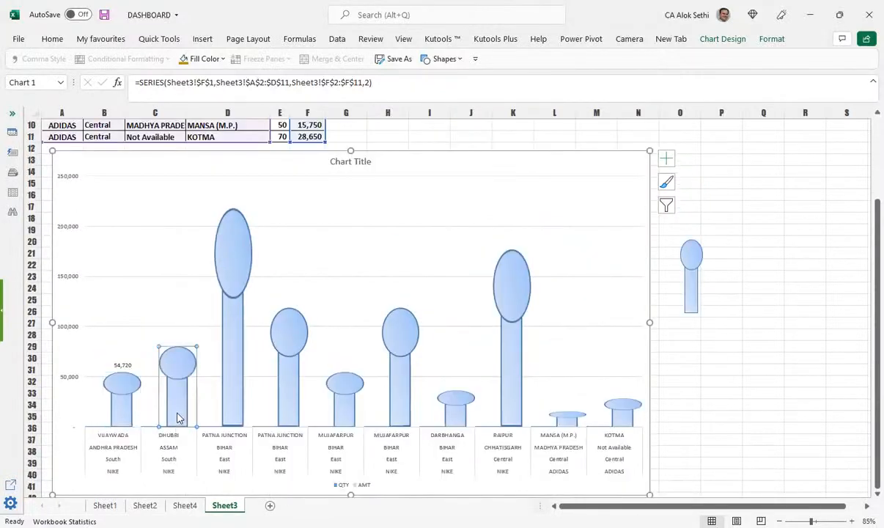
pyautogui.click(211, 399)
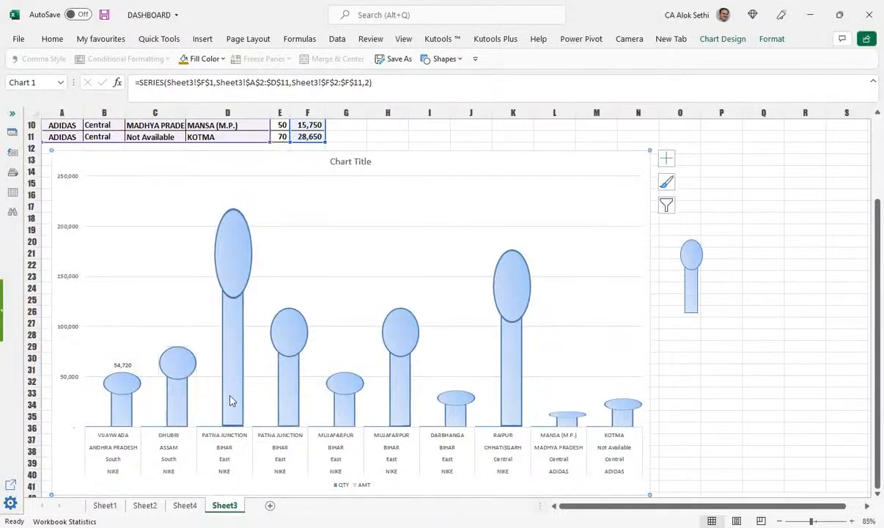
pyautogui.click(114, 419)
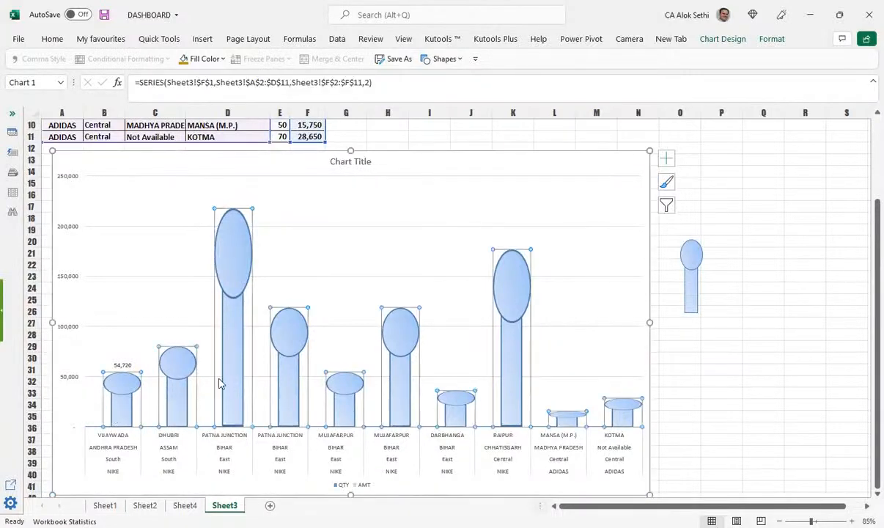
pyautogui.click(666, 158)
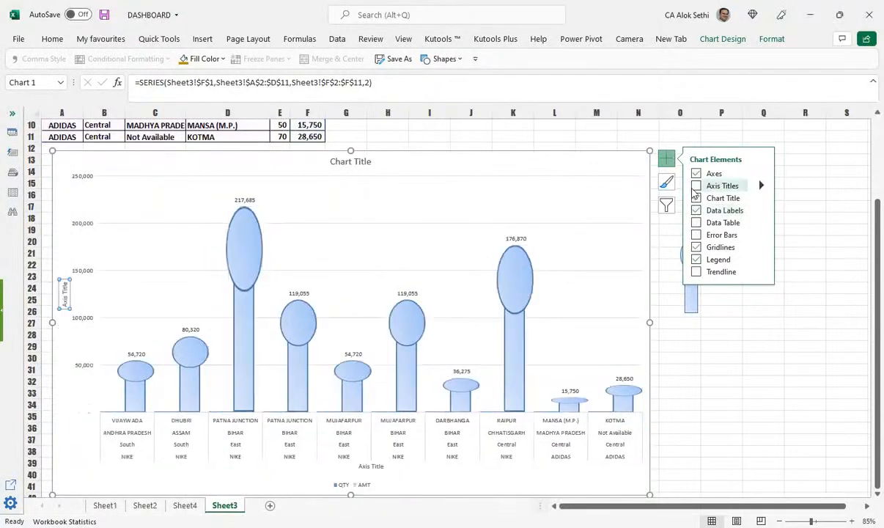
# Step: Drag the 217,685 label down into its pin, then move it back above the pin
pyautogui.click(236, 201)
pyautogui.click(238, 200)
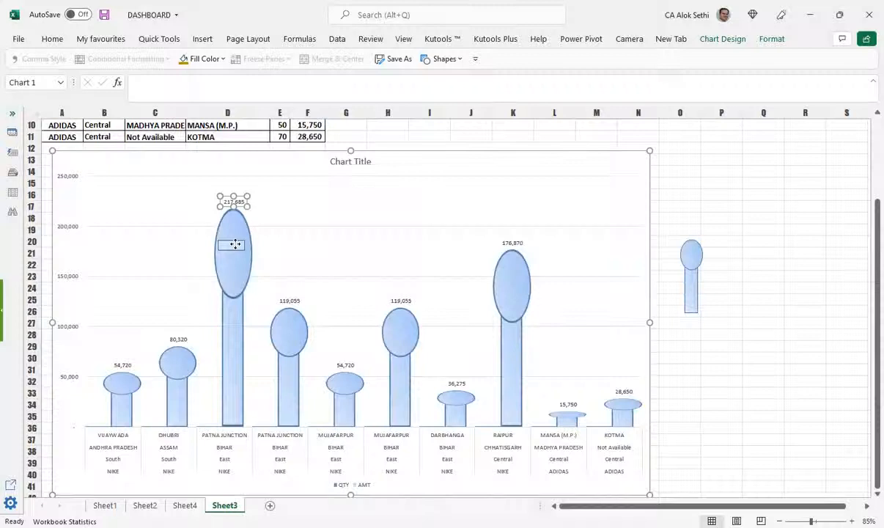
pyautogui.moveTo(241, 199); pyautogui.dragTo(216, 194)
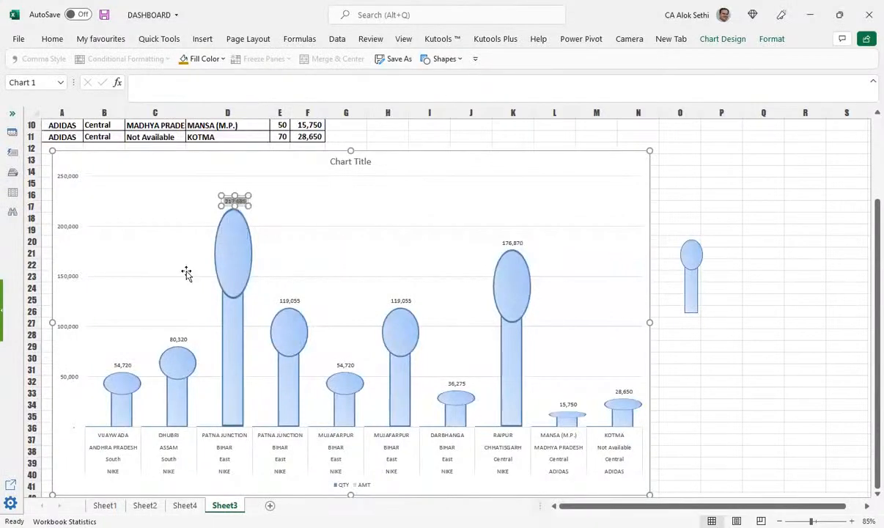
pyautogui.click(236, 201)
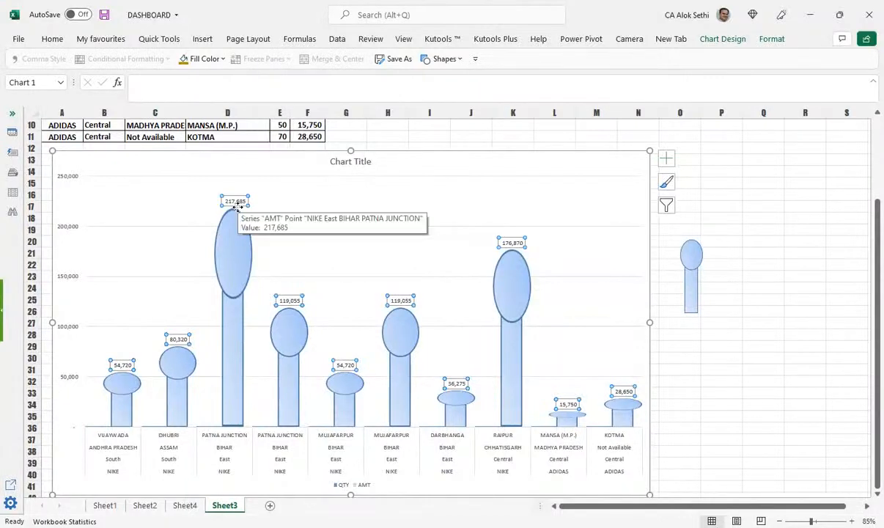
pyautogui.click(235, 202)
pyautogui.moveTo(231, 260); pyautogui.dragTo(234, 244)
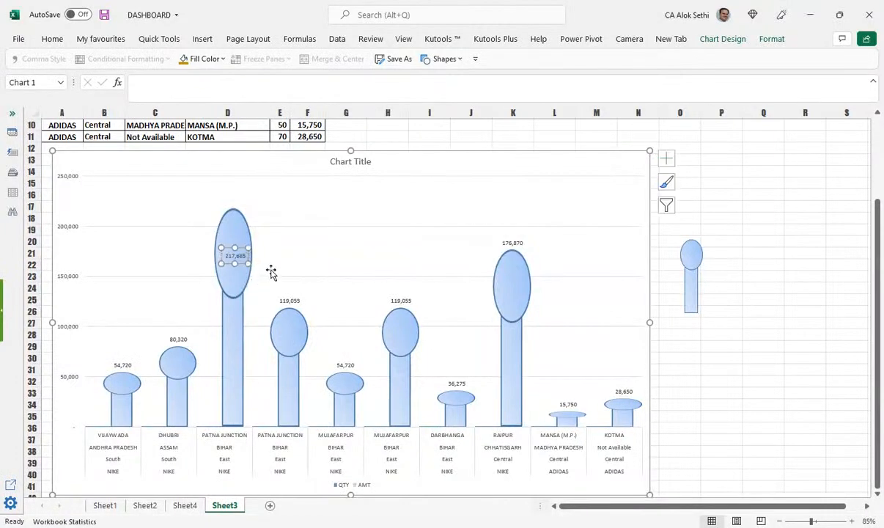
pyautogui.click(289, 299)
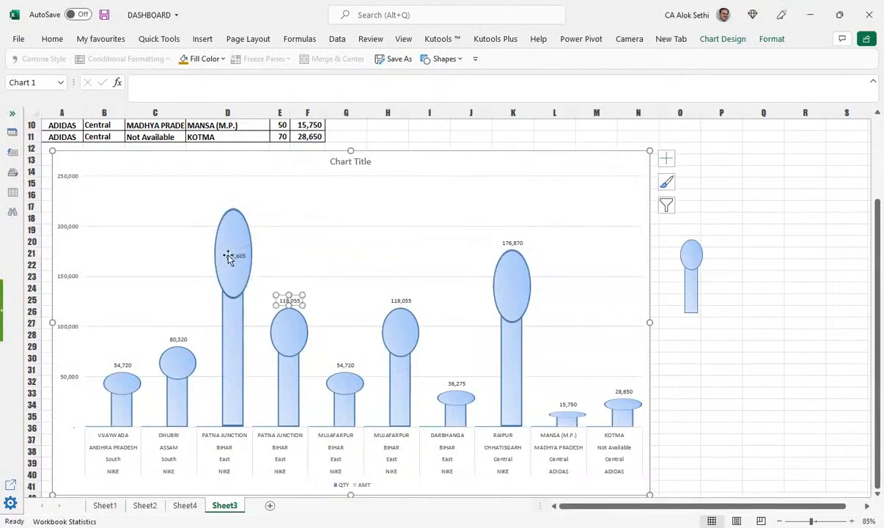
pyautogui.click(228, 255)
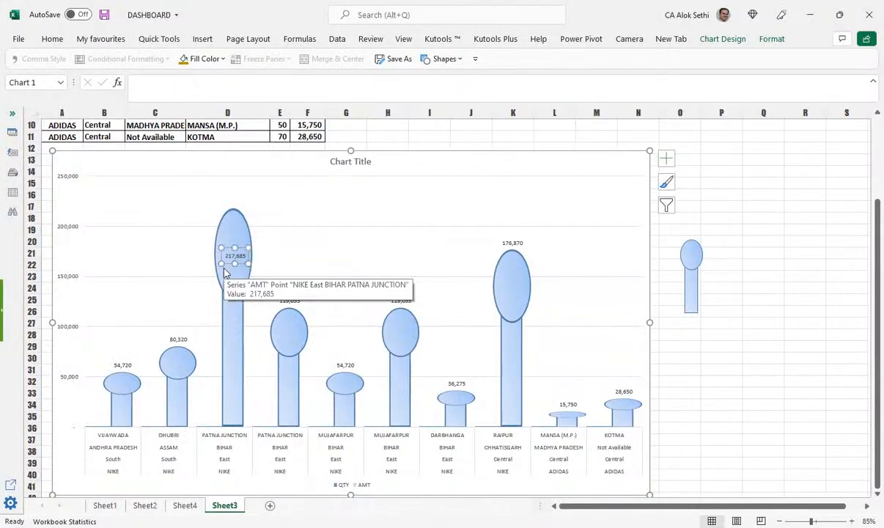
pyautogui.moveTo(229, 254); pyautogui.dragTo(233, 200)
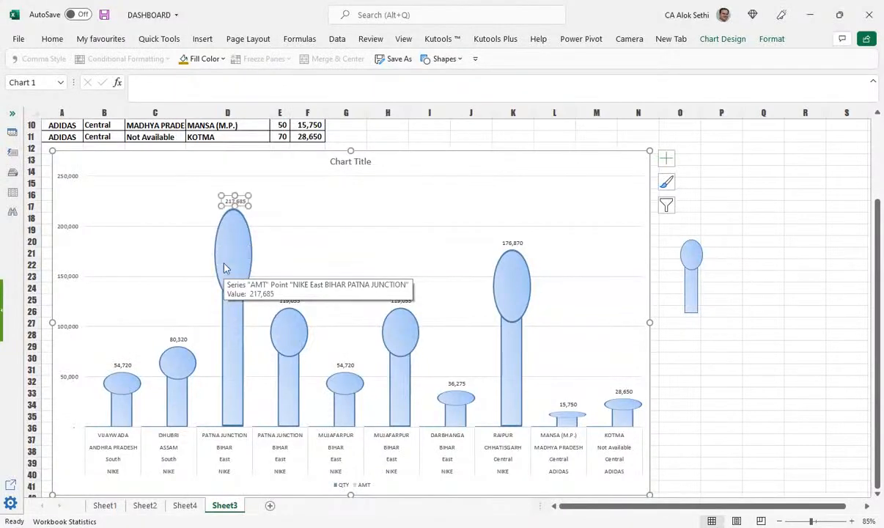
# Step: Reselect the data labels and nudge the 54,720 label onto the first pin's head
pyautogui.click(181, 339)
pyautogui.click(122, 366)
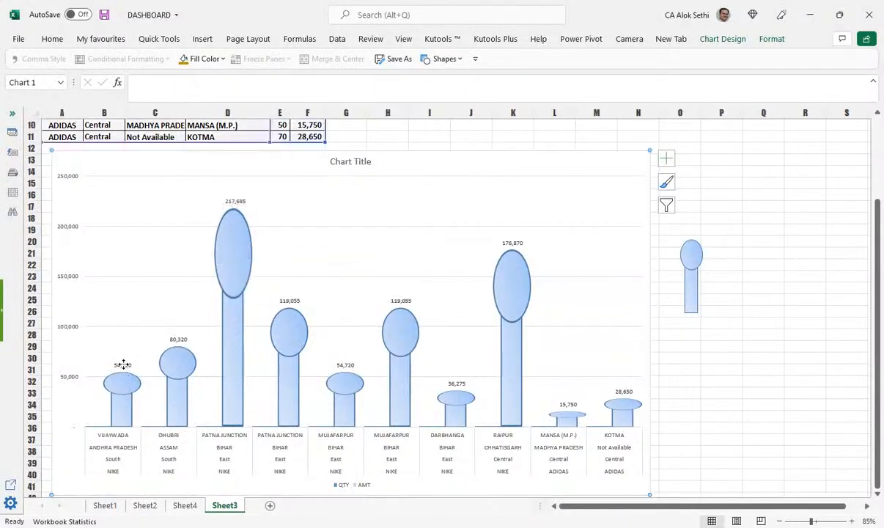
pyautogui.click(123, 364)
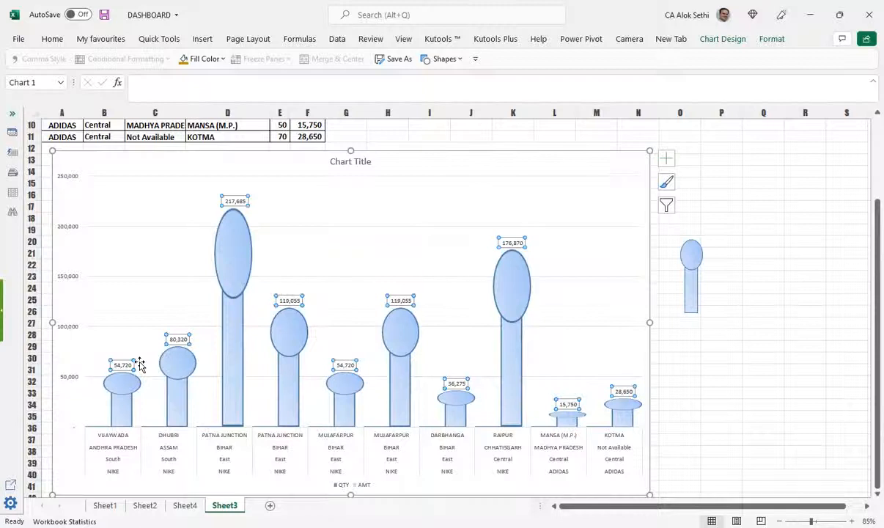
pyautogui.click(178, 358)
pyautogui.click(179, 339)
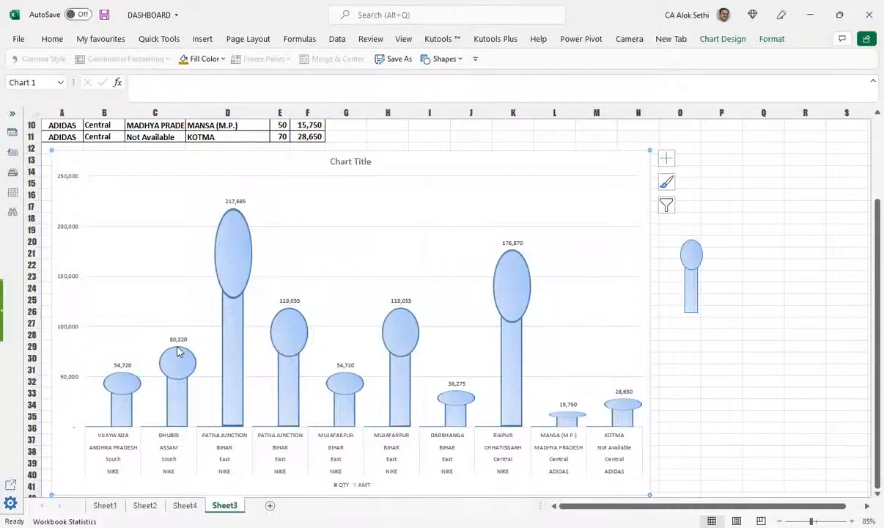
pyautogui.moveTo(178, 352)
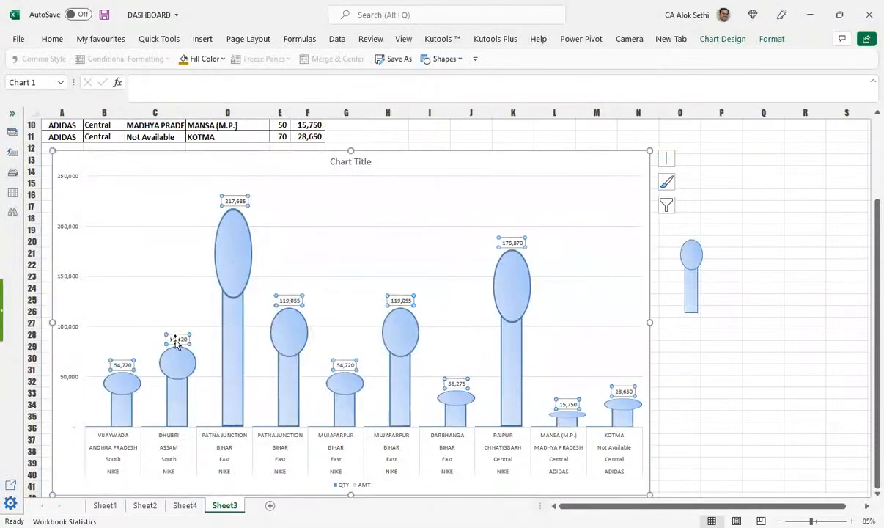
pyautogui.click(125, 381)
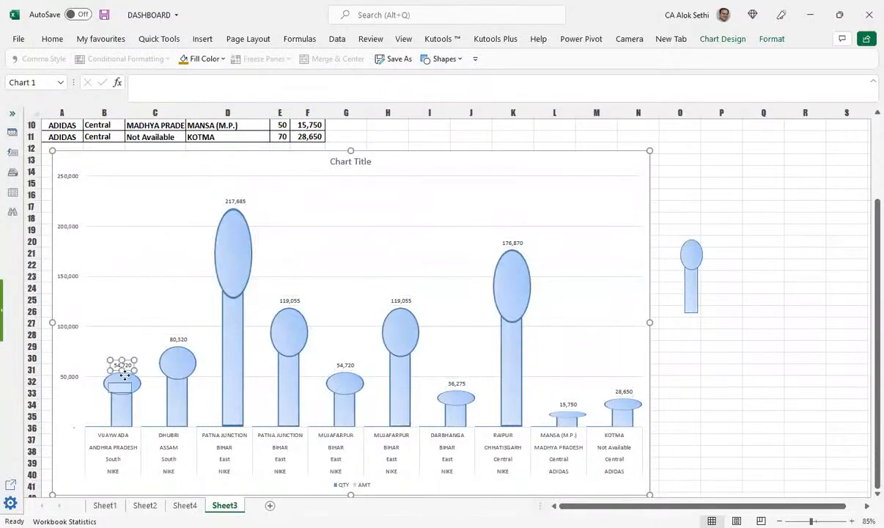
pyautogui.moveTo(125, 375); pyautogui.dragTo(125, 377)
# Step: Undo the label move, save the workbook, then undo to remove the data labels
pyautogui.hotkey('ctrl', 'z')
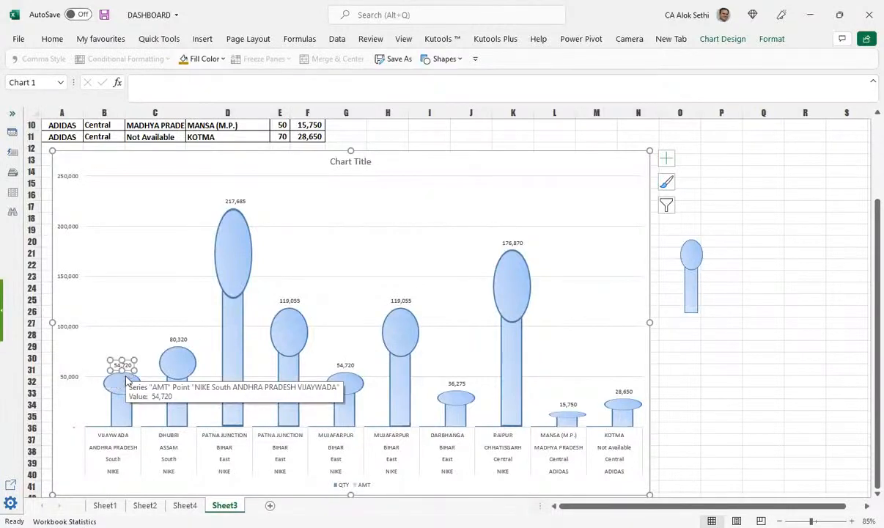
pyautogui.hotkey('ctrl', 's')
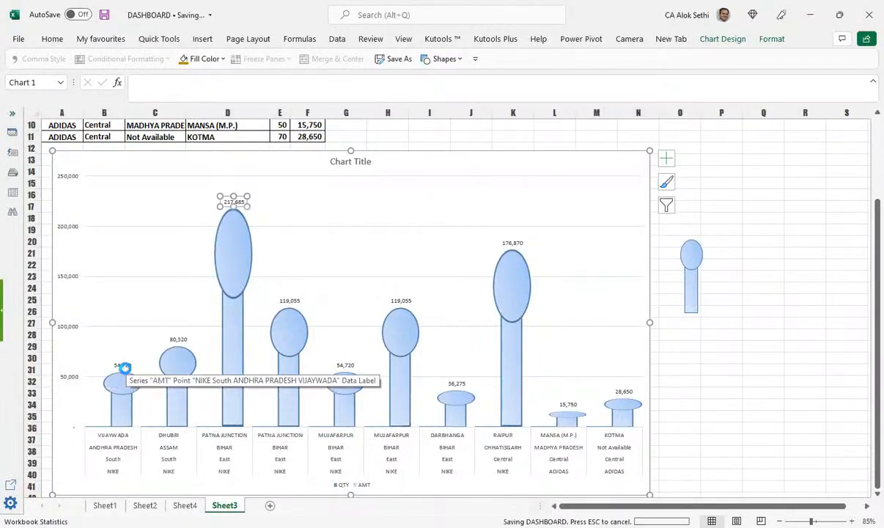
pyautogui.hotkey('ctrl', 'z')
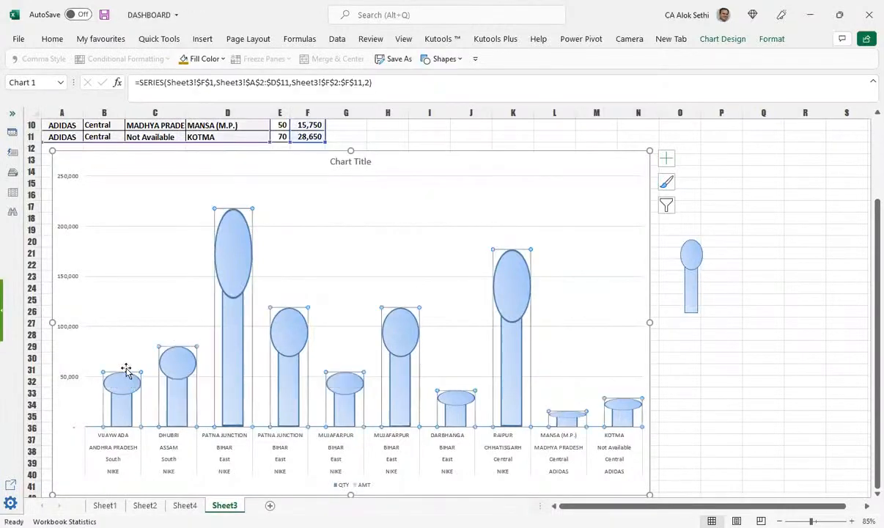
# Step: Turn data labels back on for every pin from the Chart Elements list
pyautogui.click(666, 159)
pyautogui.click(696, 210)
pyautogui.click(696, 211)
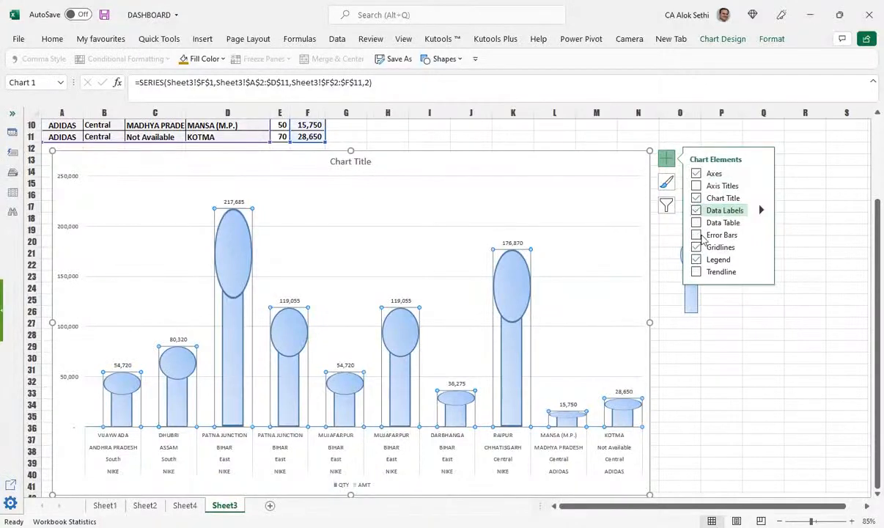
pyautogui.click(697, 273)
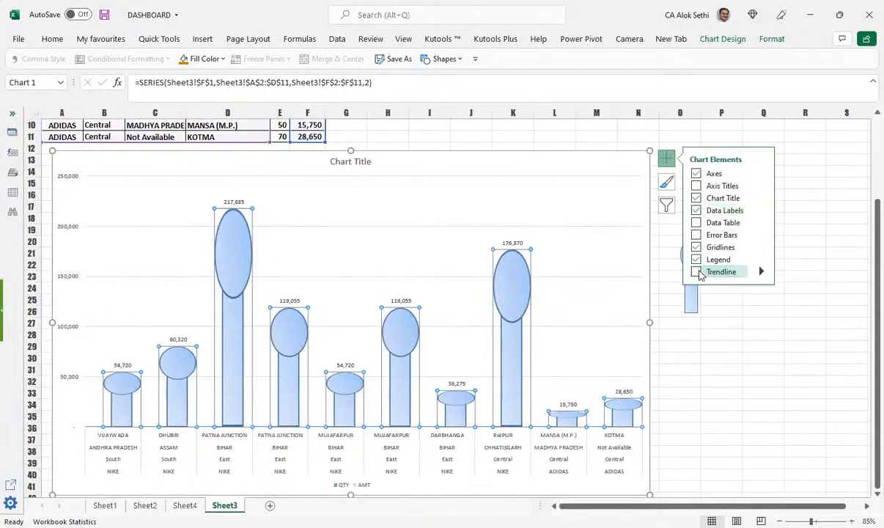
# Step: Change the value labels' shape to a rounded rectangle
pyautogui.click(628, 391)
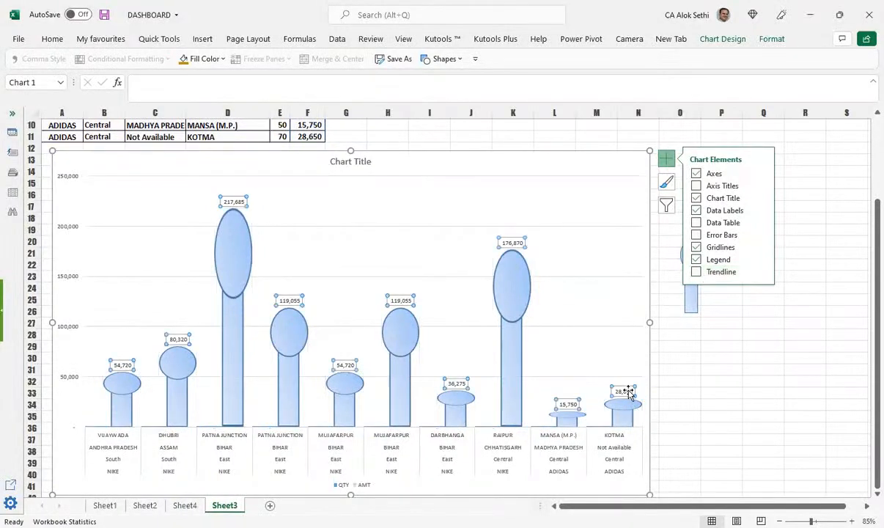
pyautogui.rightClick(628, 392)
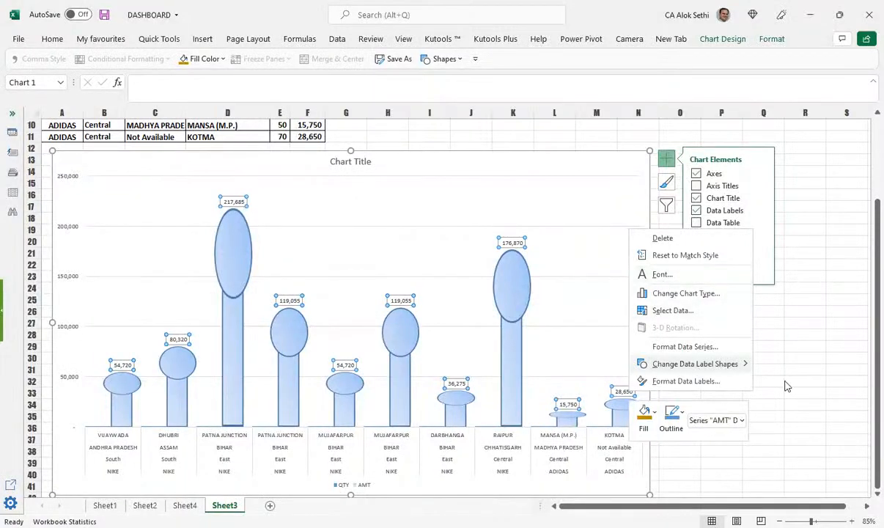
pyautogui.moveTo(784, 380)
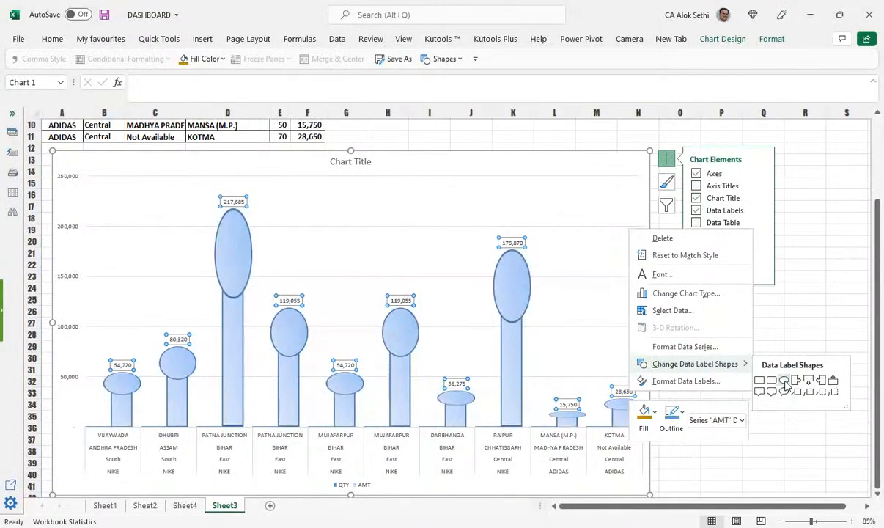
pyautogui.click(784, 380)
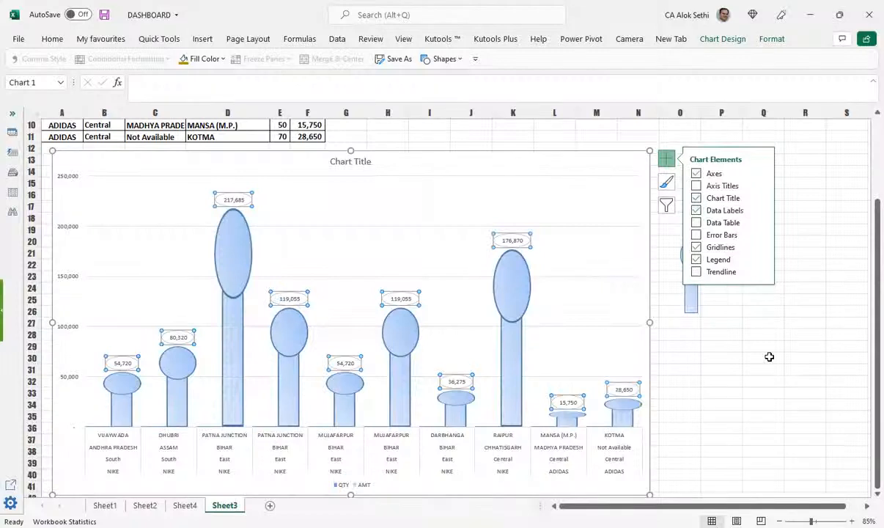
# Step: Colour the data label text orange at 75% transparency and add a data table below the chart
pyautogui.rightClick(507, 241)
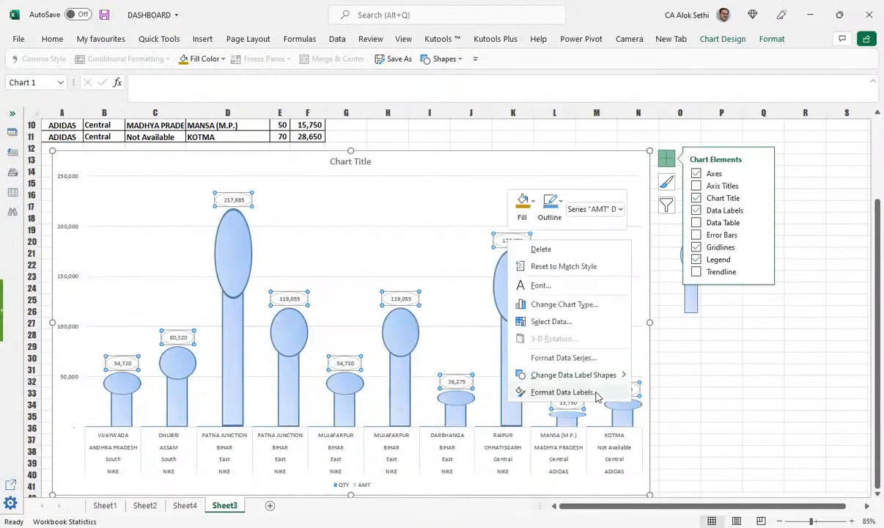
pyautogui.click(595, 394)
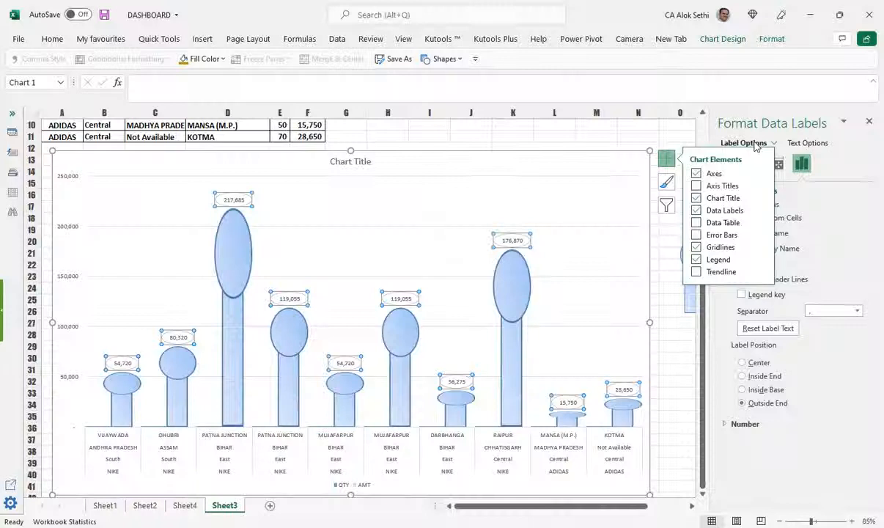
pyautogui.click(805, 143)
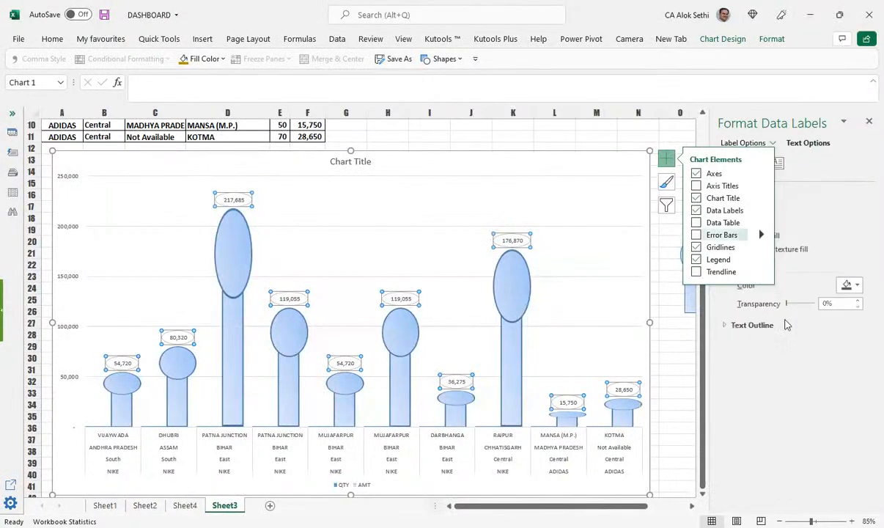
pyautogui.moveTo(785, 306); pyautogui.dragTo(792, 305)
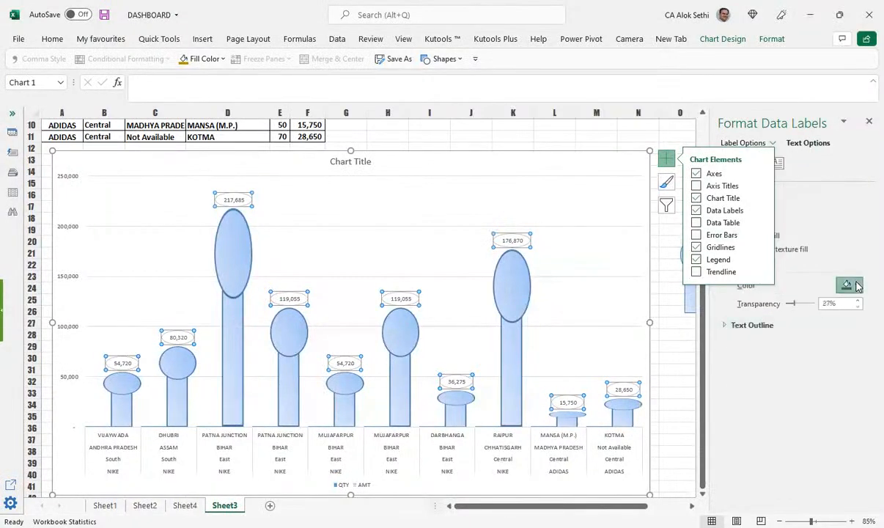
pyautogui.click(830, 317)
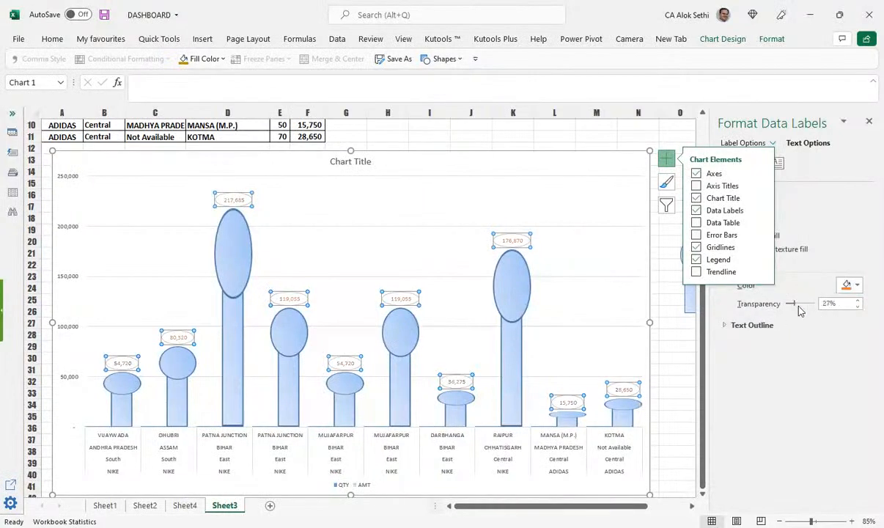
pyautogui.moveTo(793, 305)
pyautogui.mouseDown()
pyautogui.moveTo(805, 304)
pyautogui.moveTo(784, 317)
pyautogui.mouseUp()
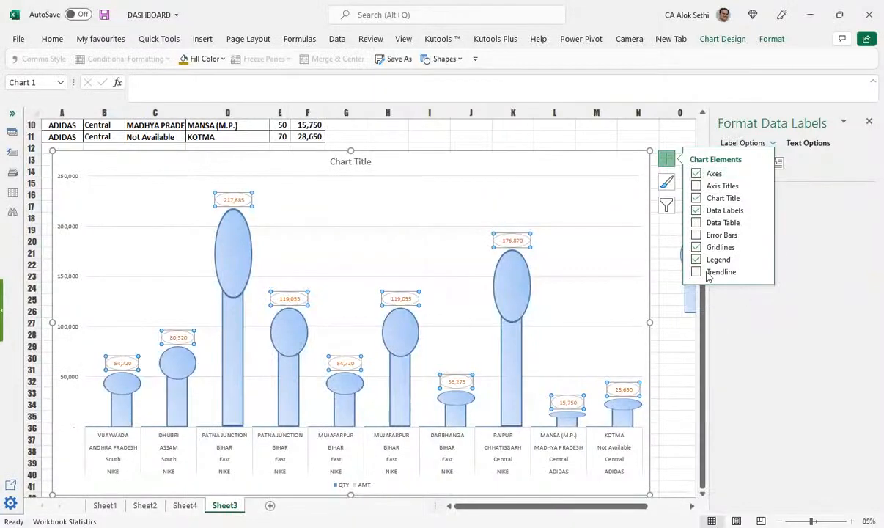
pyautogui.click(696, 222)
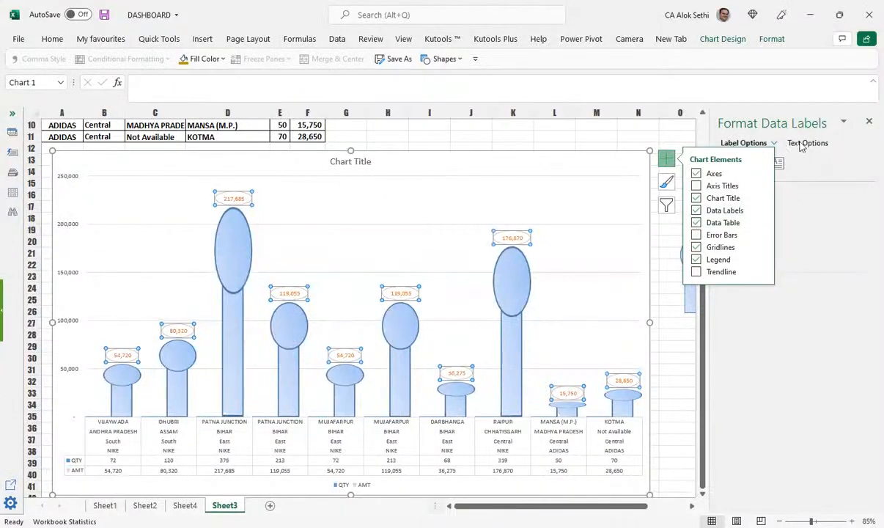
# Step: Close the Format Data Labels pane
pyautogui.click(868, 121)
pyautogui.scroll(3, 721, 420)
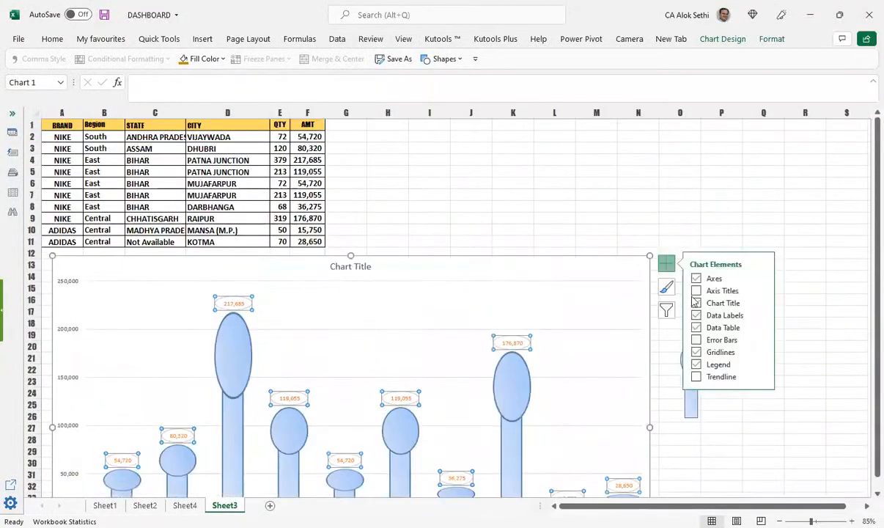
pyautogui.scroll(-2, 507, 326)
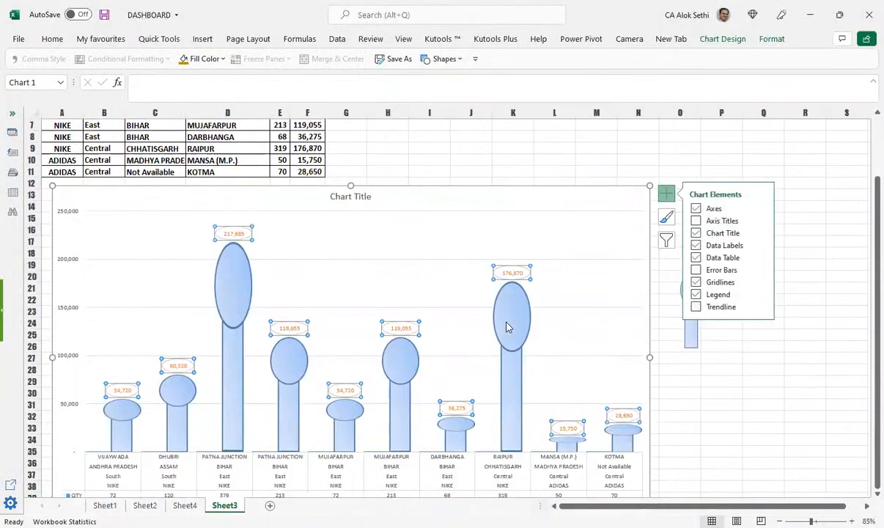
pyautogui.scroll(-1, 507, 326)
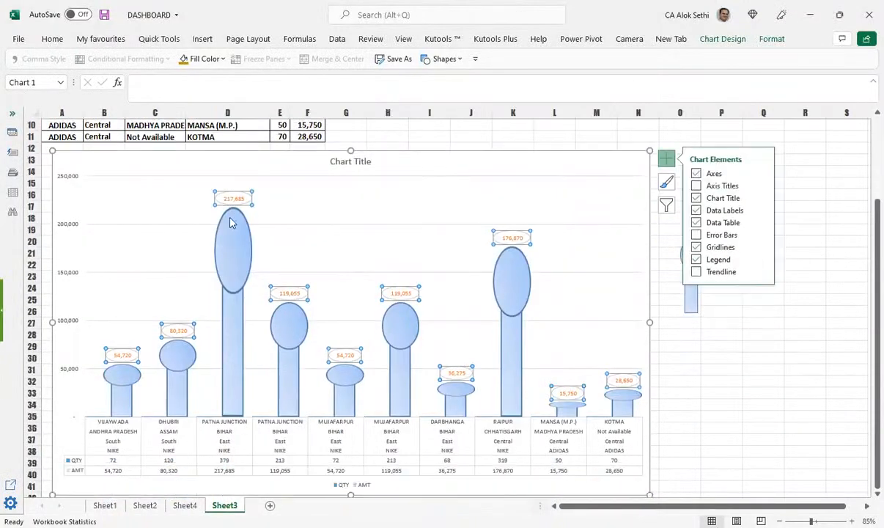
# Step: Inspect the AMT series and its 217,685, 54,720 and 80,320 labels individually
pyautogui.click(238, 253)
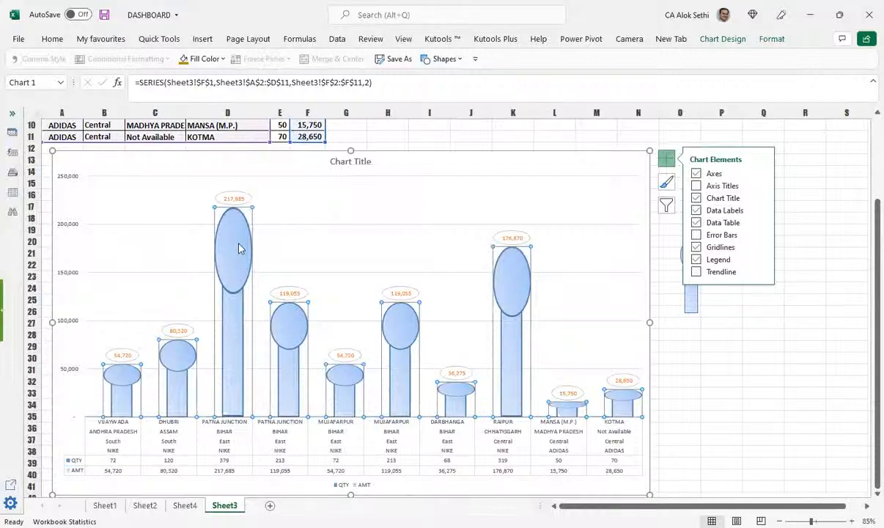
pyautogui.click(234, 197)
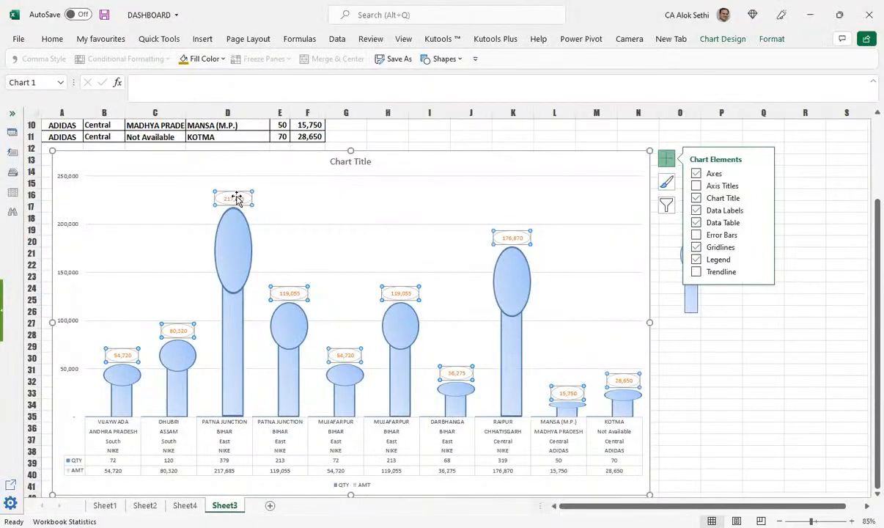
pyautogui.click(235, 197)
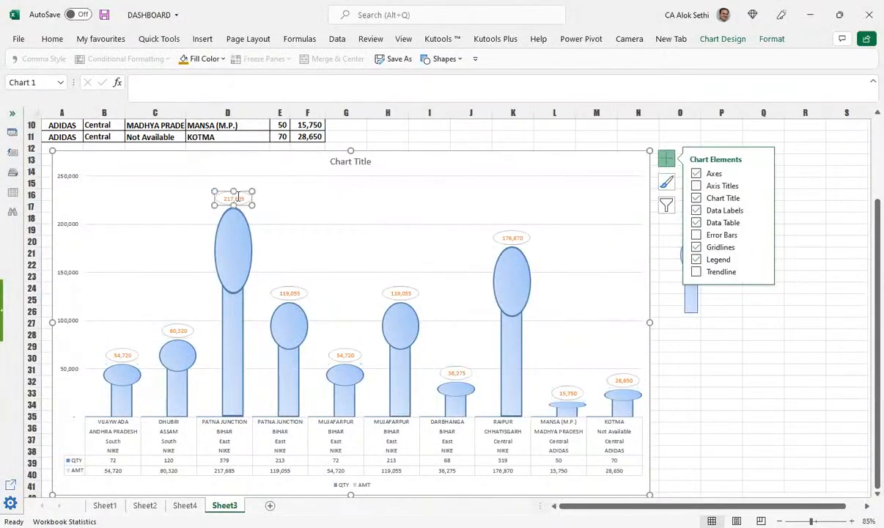
pyautogui.click(237, 196)
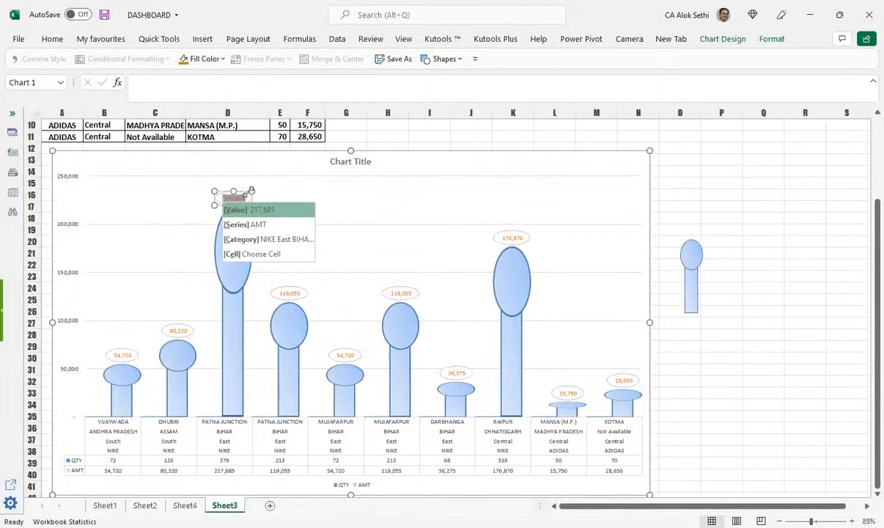
pyautogui.click(240, 191)
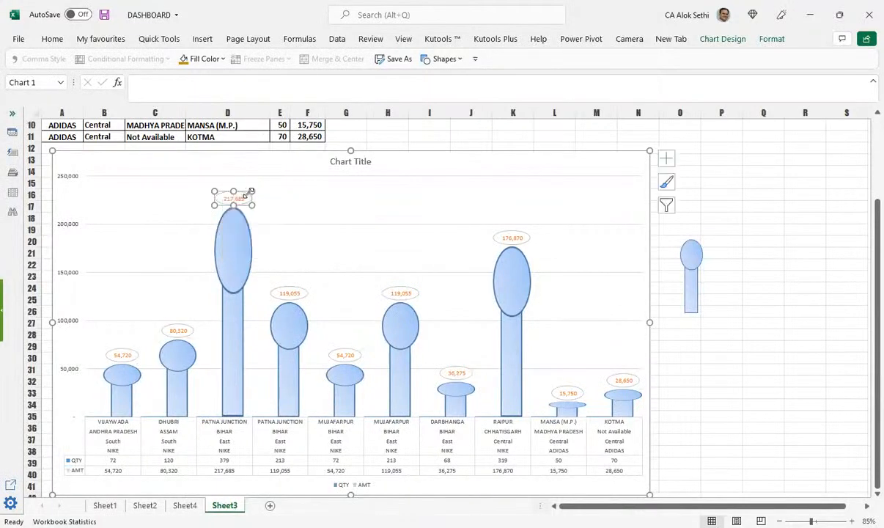
pyautogui.click(122, 355)
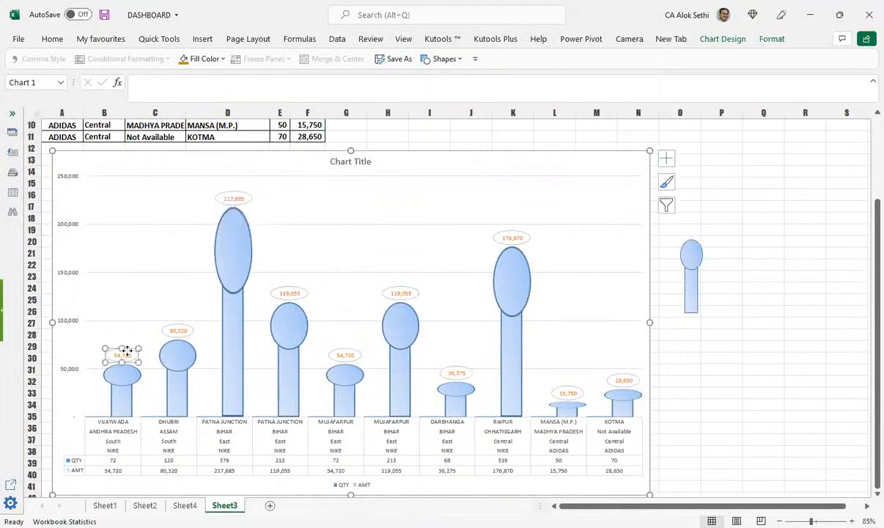
pyautogui.click(186, 332)
pyautogui.click(122, 358)
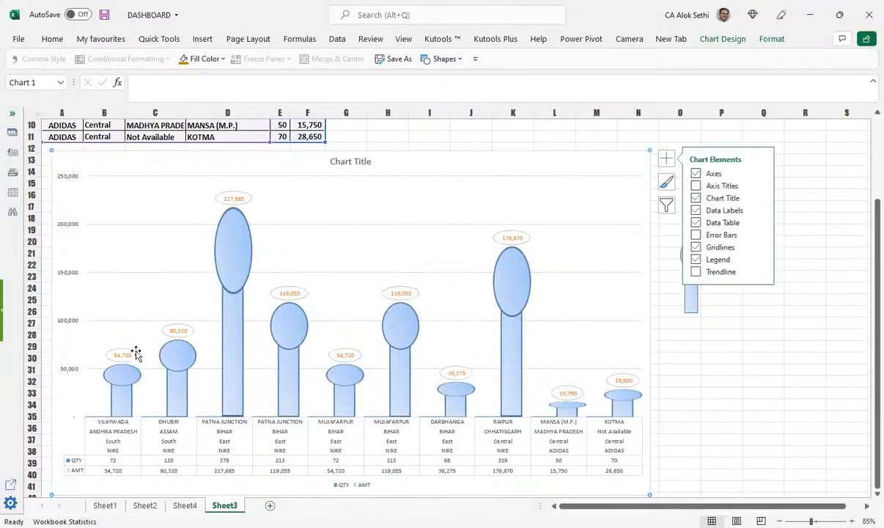
# Step: Set the data labels' position to Center in the Format Data Labels pane
pyautogui.doubleClick(137, 351)
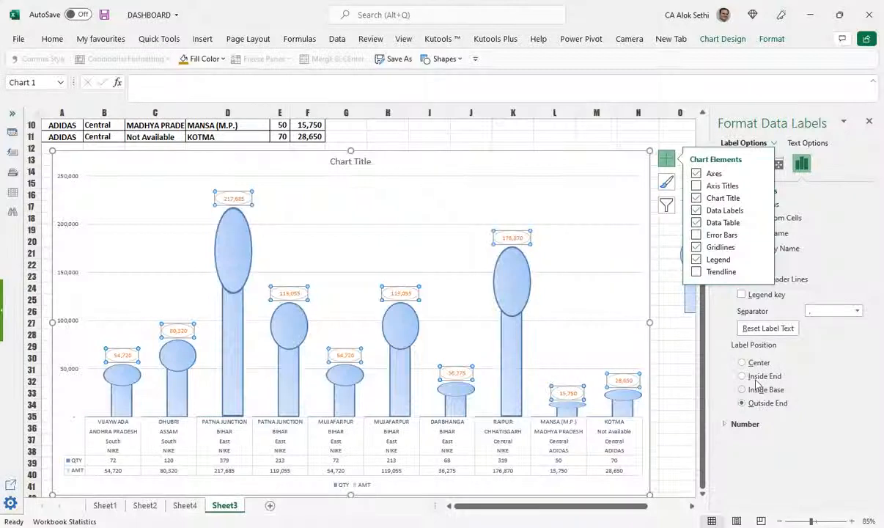
pyautogui.click(757, 377)
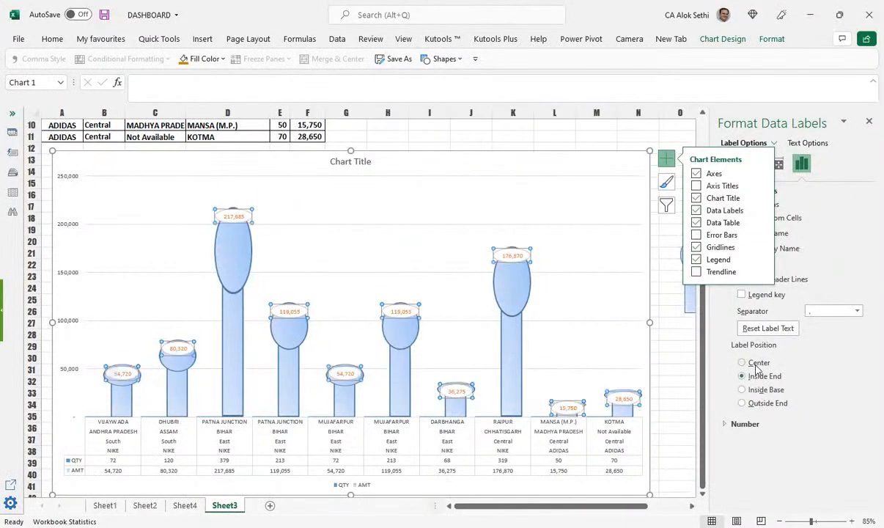
pyautogui.click(757, 364)
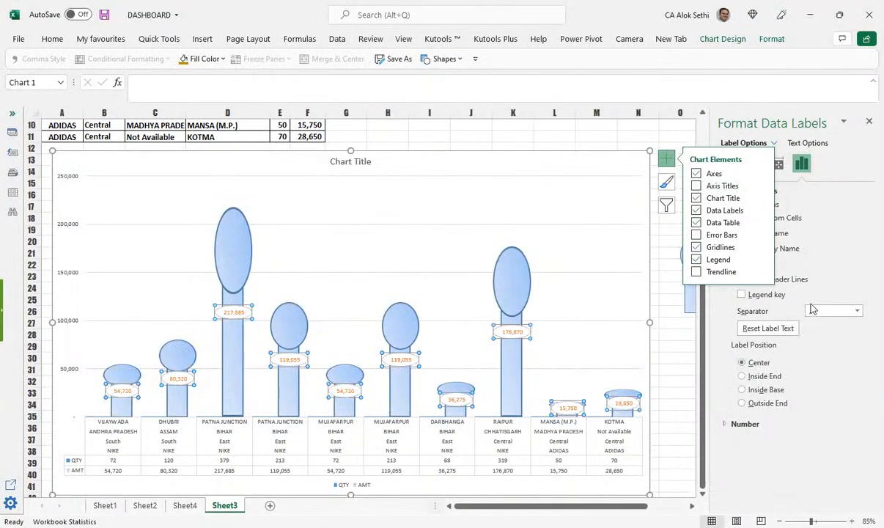
# Step: Use a semicolon label separator without legend keys, then show the Text Options
pyautogui.click(858, 311)
pyautogui.click(847, 335)
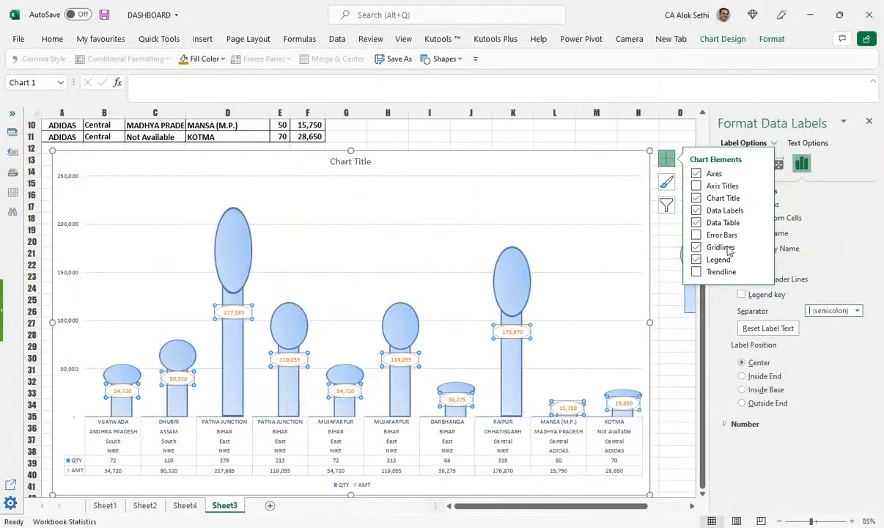
pyautogui.click(781, 295)
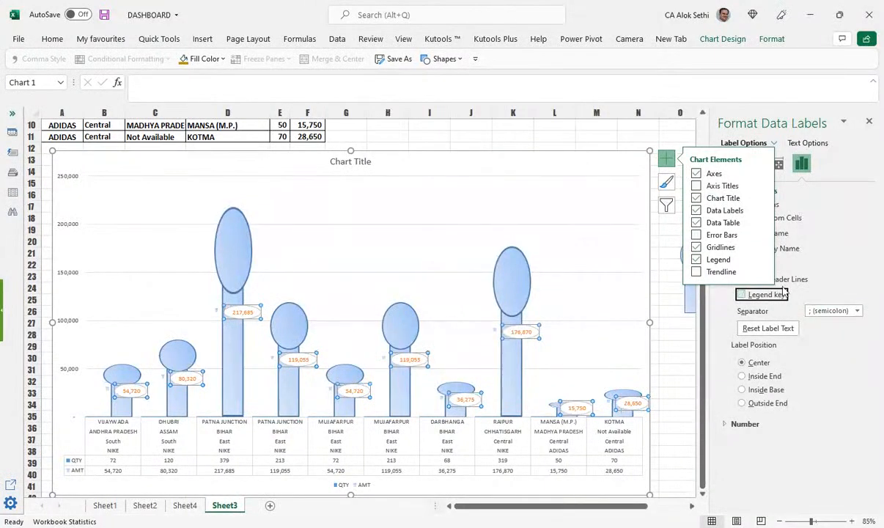
pyautogui.click(781, 295)
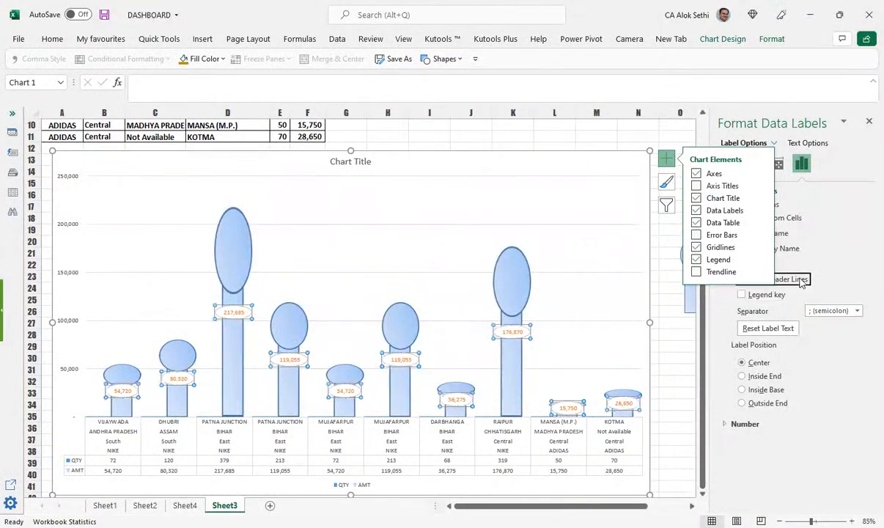
pyautogui.click(821, 145)
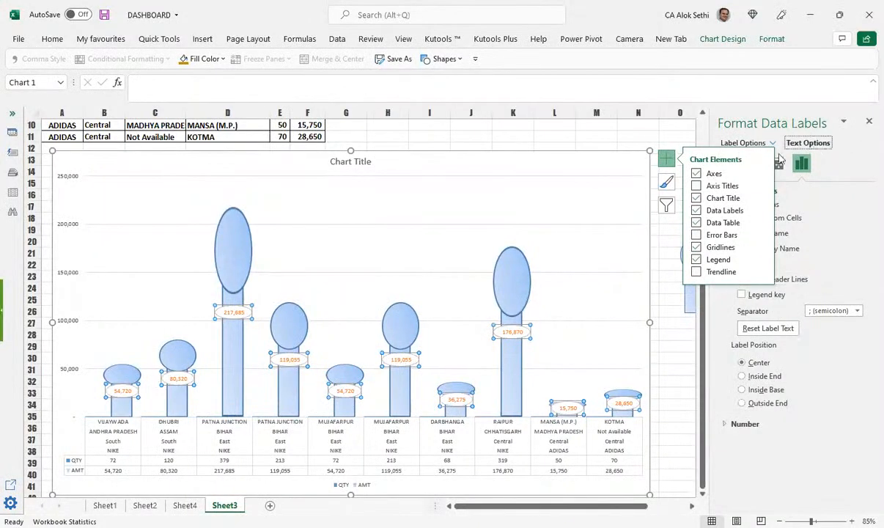
# Step: Close the label formatting pane
pyautogui.click(867, 123)
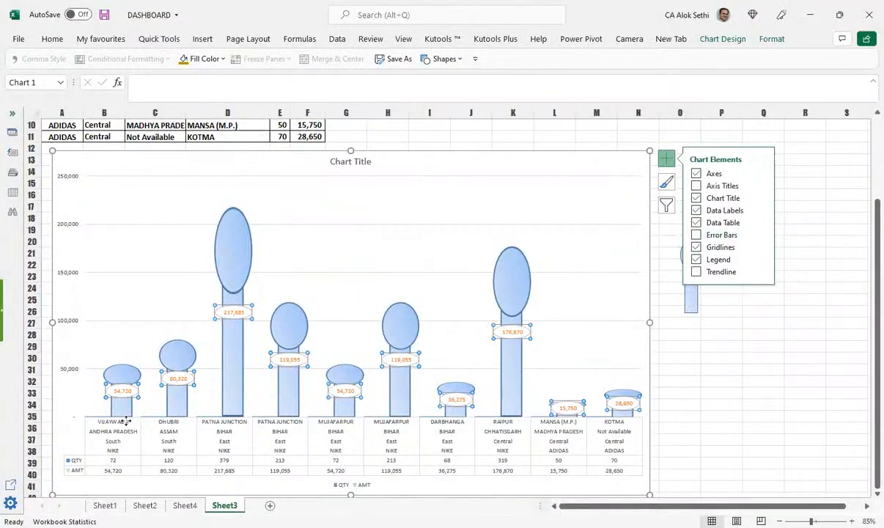
pyautogui.scroll(3, 123, 420)
pyautogui.scroll(-7, 126, 422)
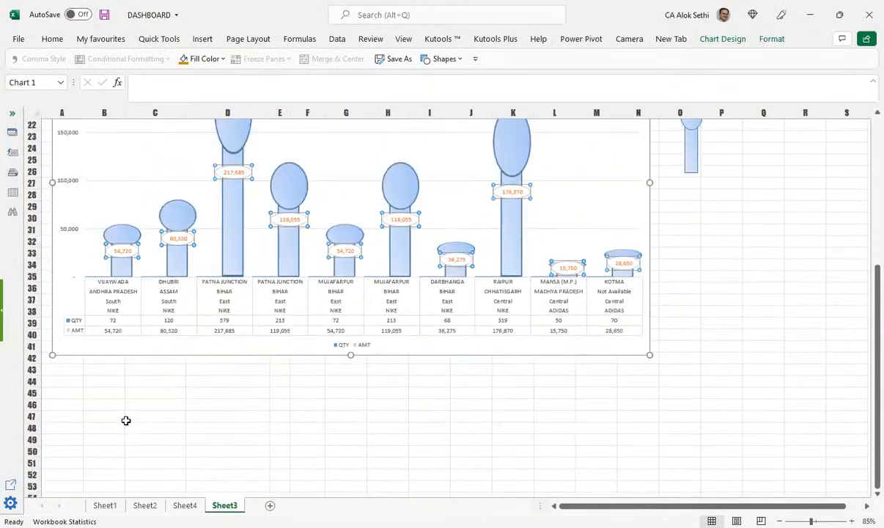
pyautogui.scroll(7, 196, 424)
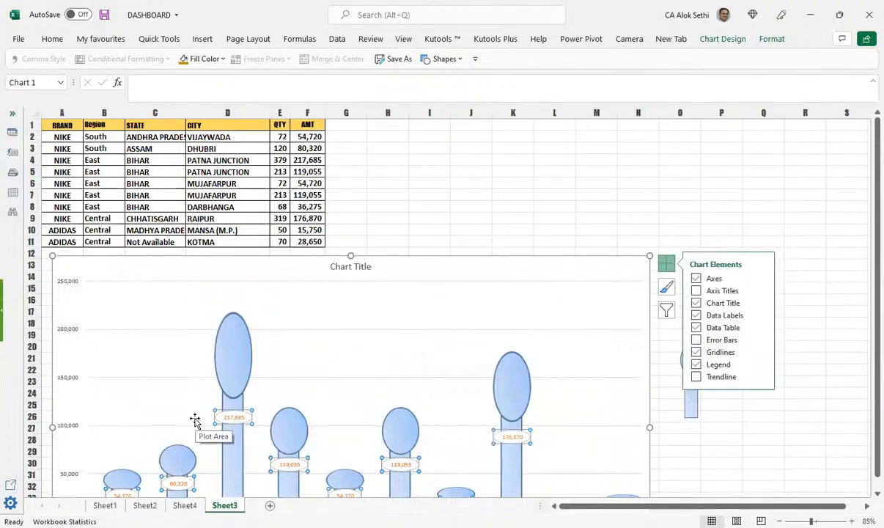
# Step: Flip through the sheets back to Sheet3, deselect the chart, and save the workbook
pyautogui.hotkey('ctrl', 'pageup')
pyautogui.hotkey('ctrl', 'pageup')
pyautogui.hotkey('ctrl', 'pageup')
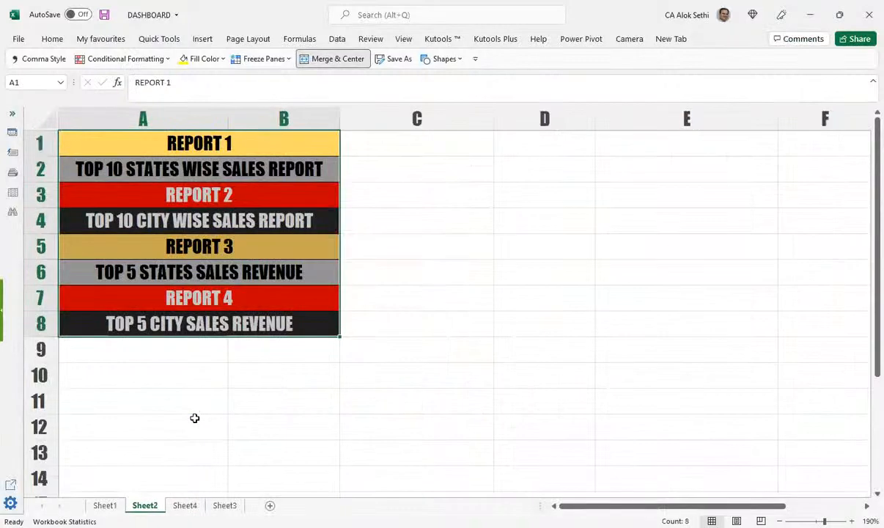
pyautogui.hotkey('ctrl', 'pagedown')
pyautogui.hotkey('ctrl', 'pagedown')
pyautogui.hotkey('ctrl', 'pagedown')
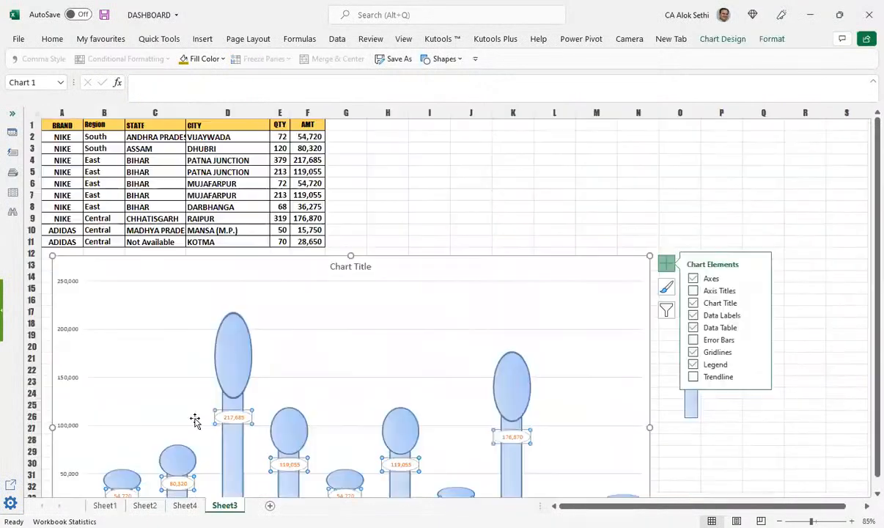
pyautogui.scroll(-1, 195, 421)
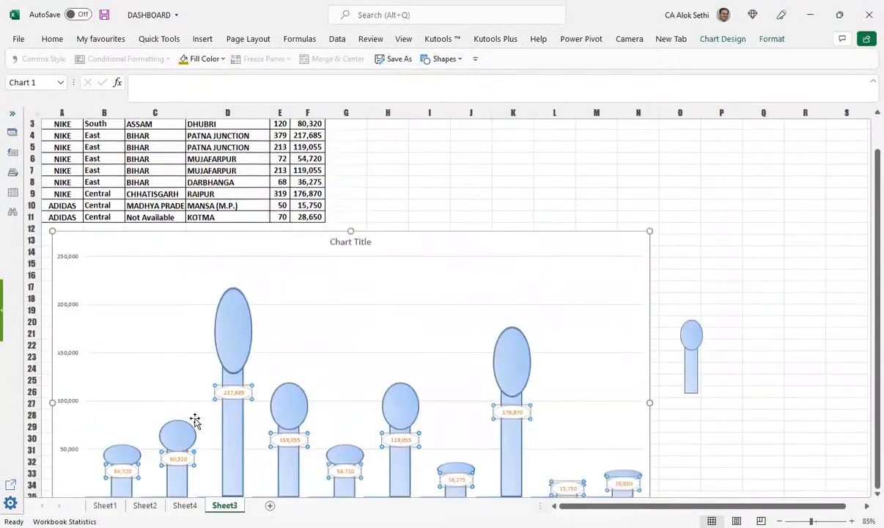
pyautogui.scroll(-3, 195, 420)
pyautogui.click(228, 465)
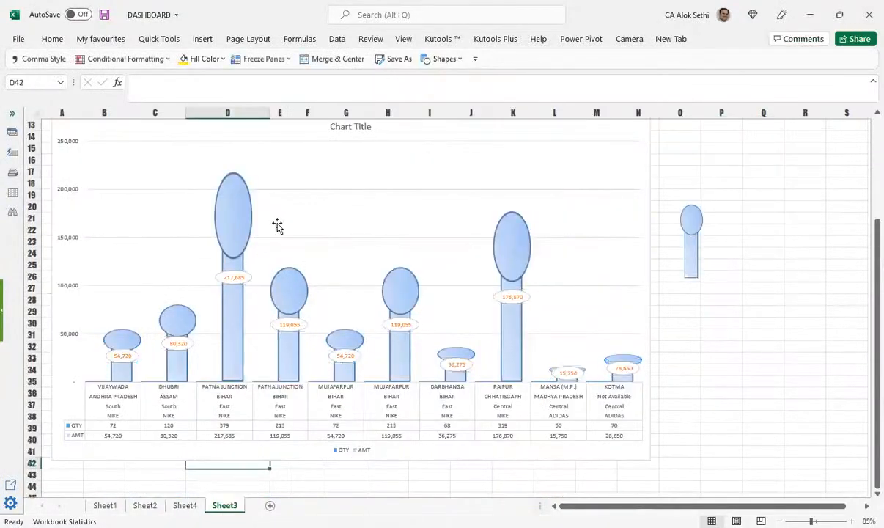
pyautogui.hotkey('ctrl', 's')
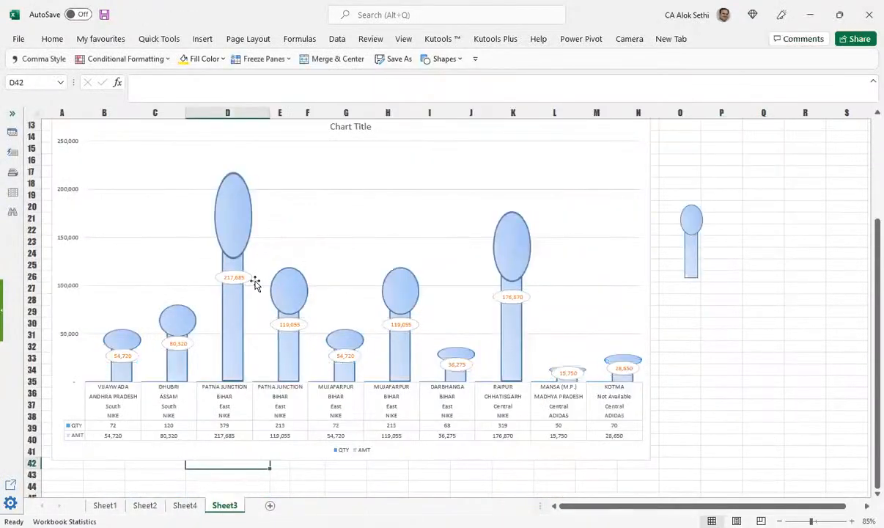
# Step: Move the 217,685 label into the top balloon, change its text orientation, and resize its box
pyautogui.click(246, 280)
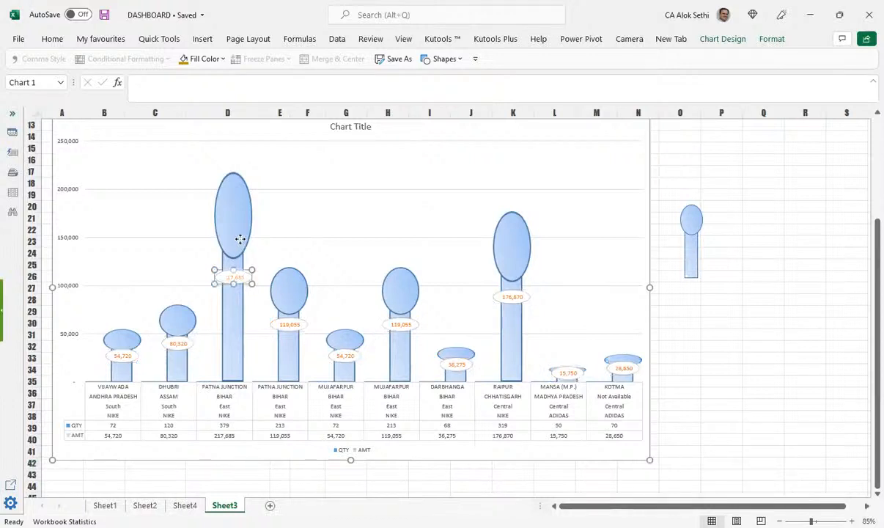
pyautogui.moveTo(233, 277); pyautogui.dragTo(233, 254)
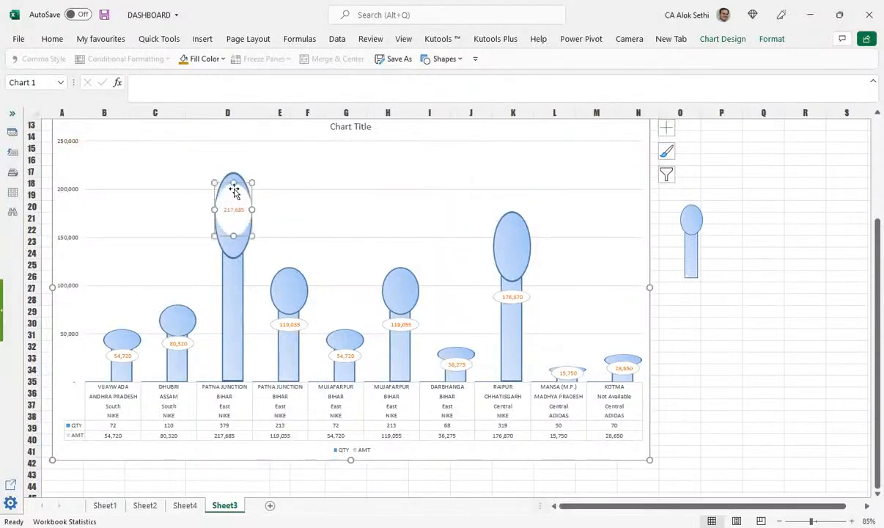
pyautogui.click(201, 38)
pyautogui.click(61, 39)
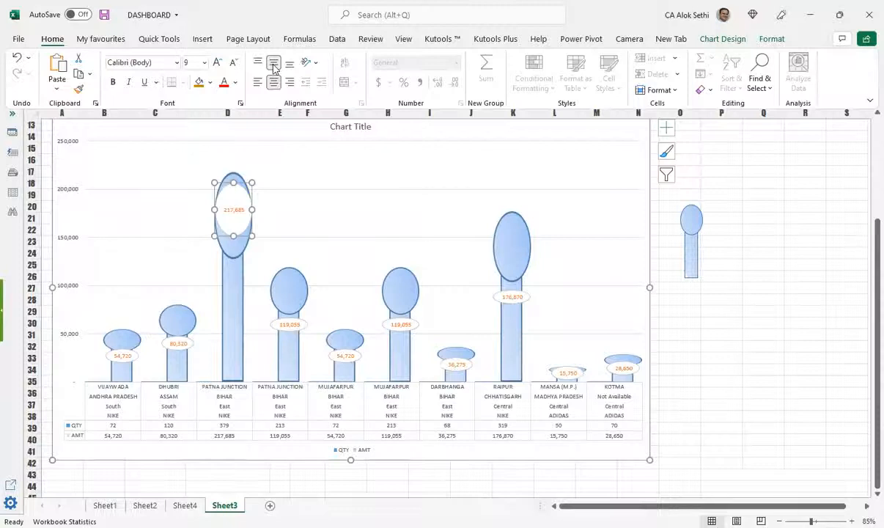
pyautogui.click(343, 119)
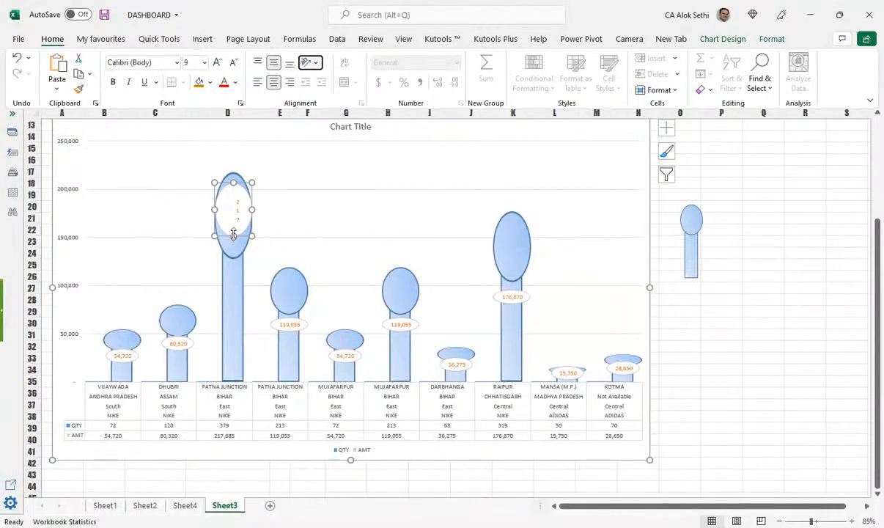
pyautogui.click(234, 238)
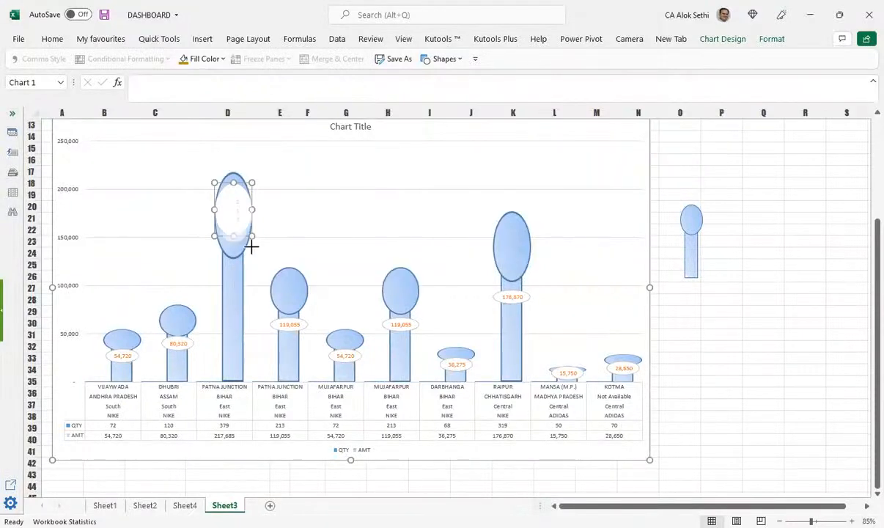
pyautogui.moveTo(250, 257); pyautogui.dragTo(251, 260)
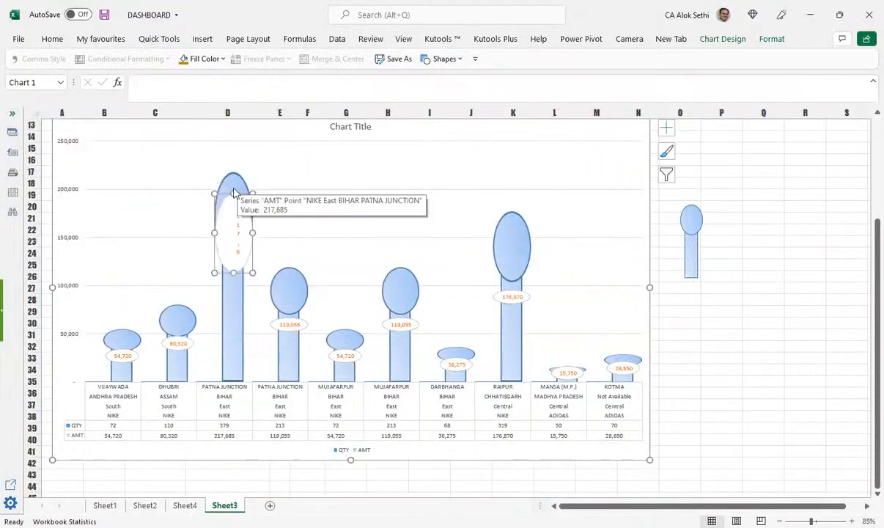
pyautogui.moveTo(233, 194); pyautogui.dragTo(233, 183)
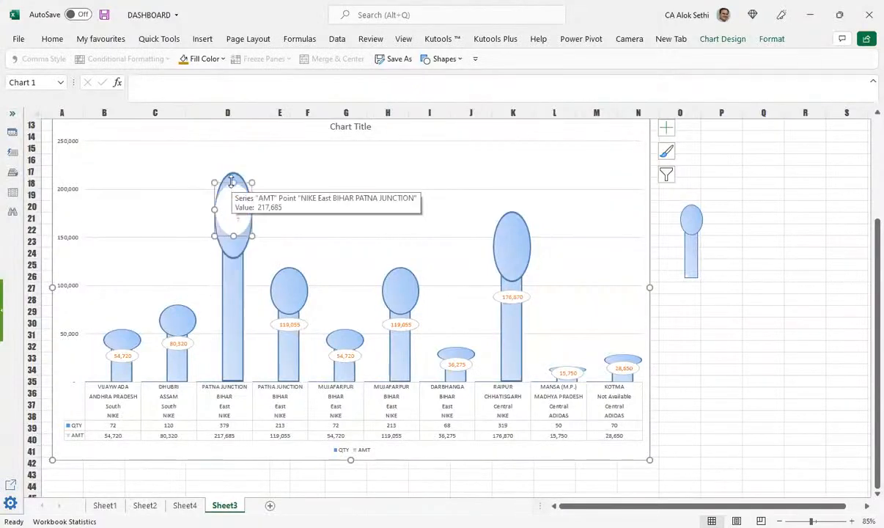
# Step: Finish editing the 217,685 label, deselect the chart, and save the workbook
pyautogui.click(357, 291)
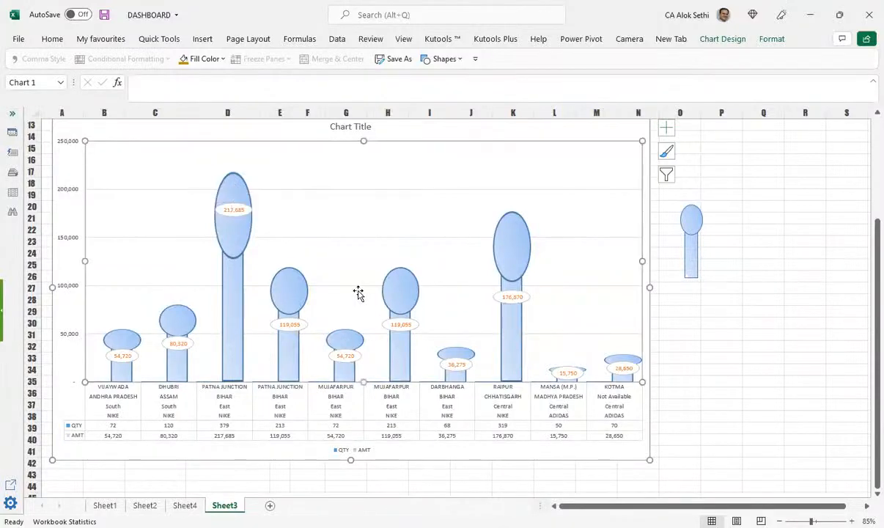
pyautogui.scroll(4, 451, 450)
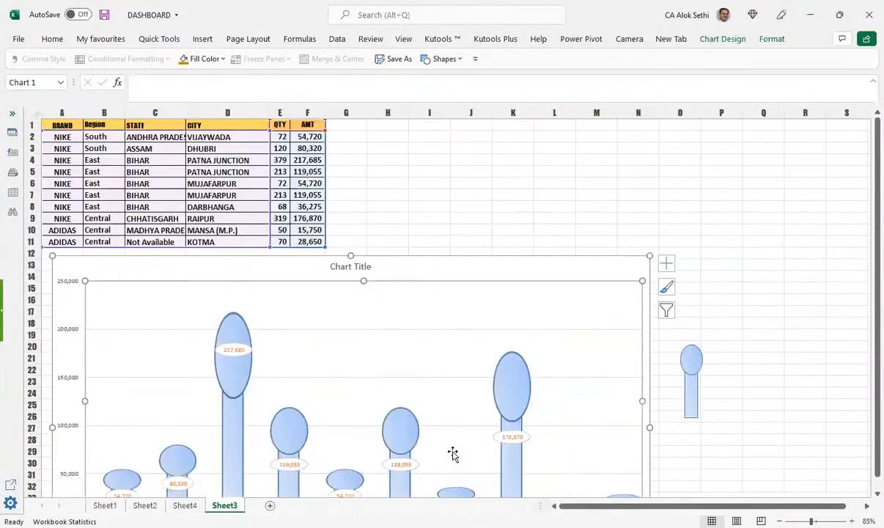
pyautogui.scroll(-8, 442, 472)
pyautogui.click(406, 408)
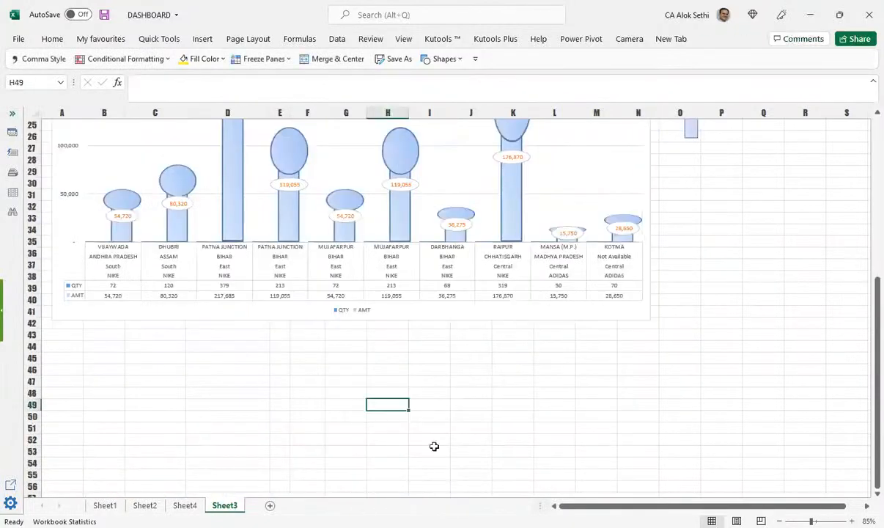
pyautogui.scroll(6, 232, 353)
pyautogui.scroll(2, 233, 352)
pyautogui.hotkey('ctrl', 's')
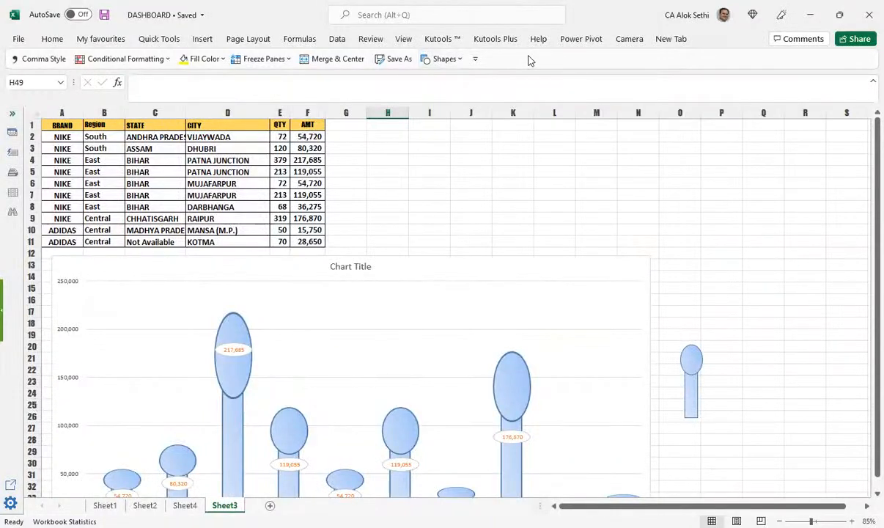
# Step: Select a cell beside the data table, show the Home tab, and save again
pyautogui.click(346, 160)
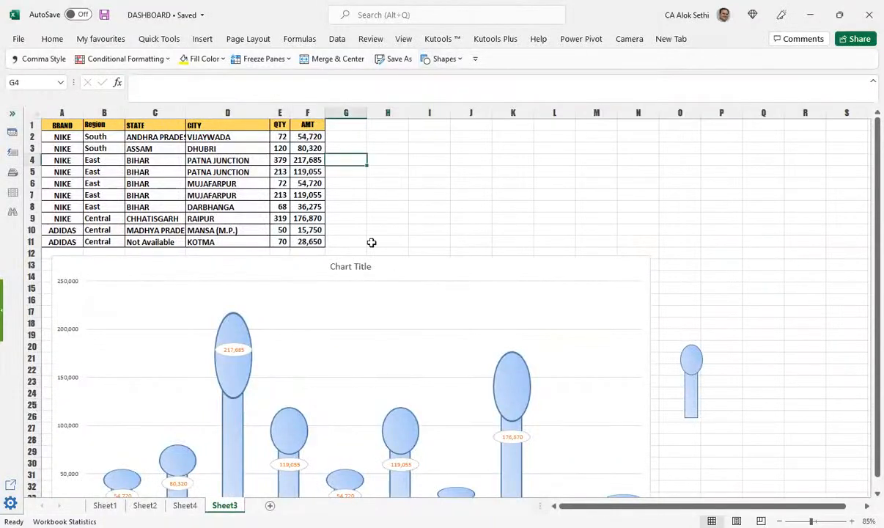
pyautogui.scroll(-1, 345, 220)
pyautogui.scroll(1, 150, 62)
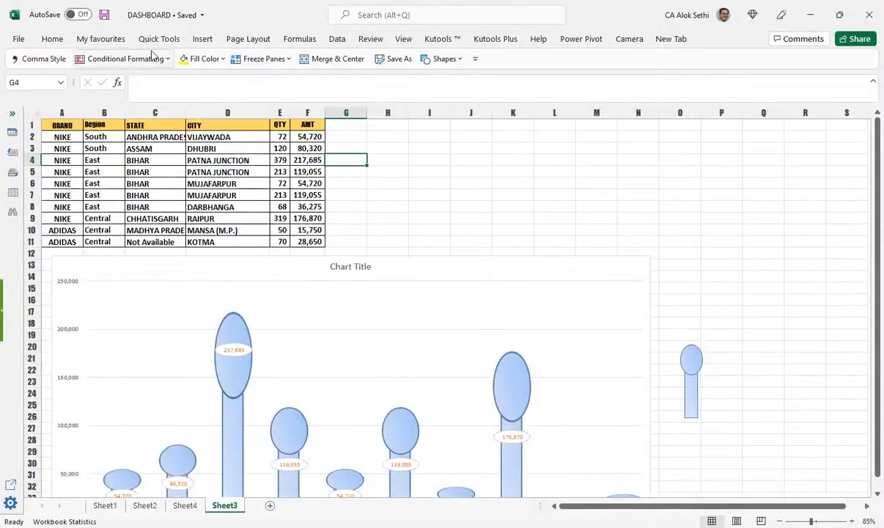
pyautogui.click(53, 38)
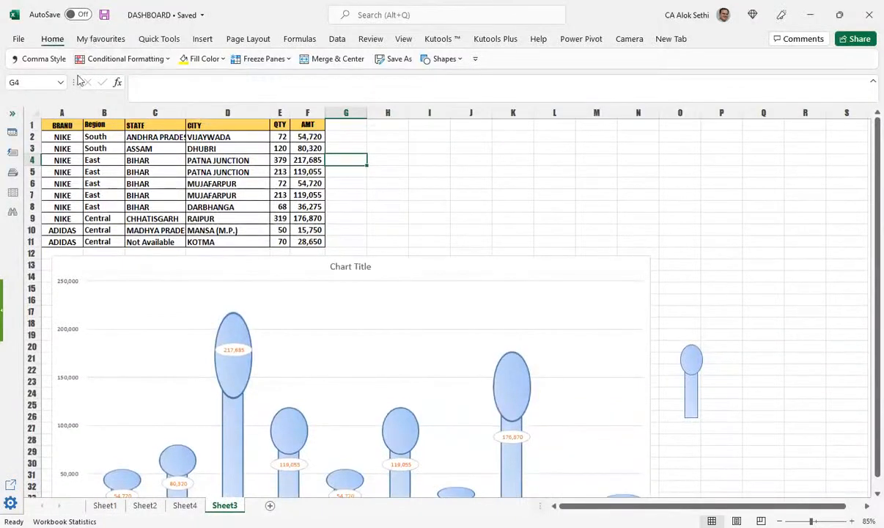
pyautogui.hotkey('ctrl', 's')
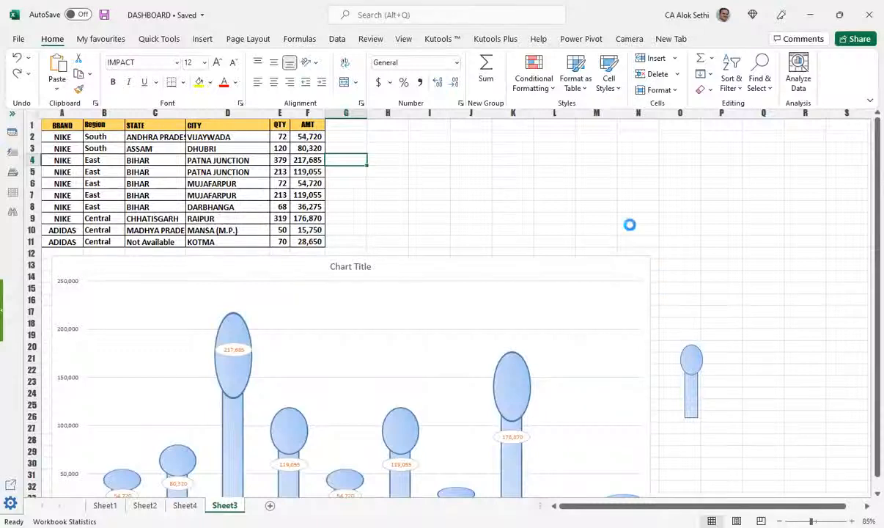